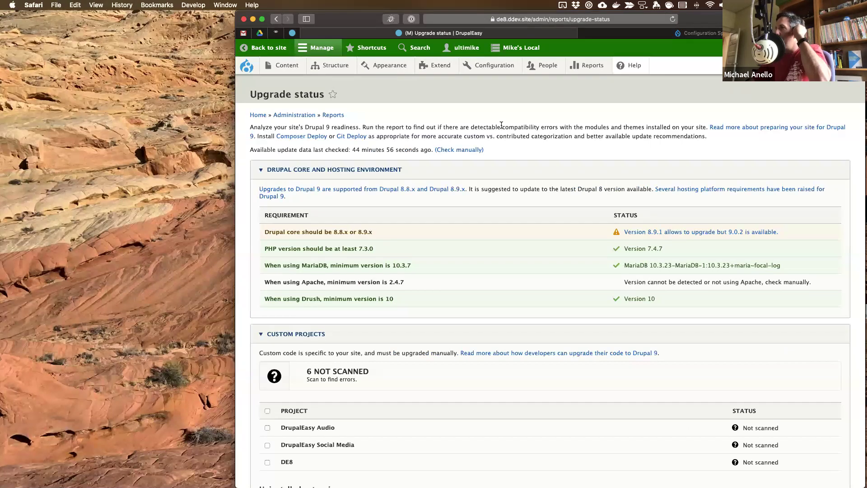
- Scroll the Upgrade status report to the Contributed Projects list showing 75 errors and 82 warnings
scroll(393, 351, down, 10)
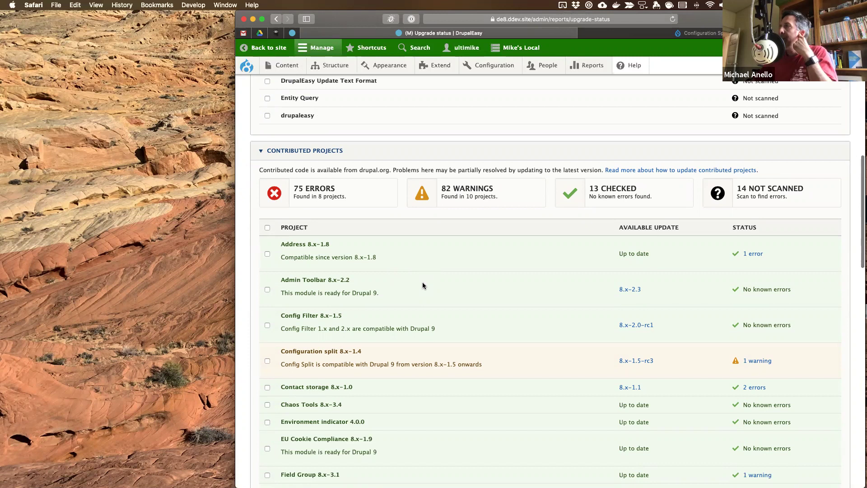
scroll(422, 284, up, 10)
scroll(442, 266, down, 10)
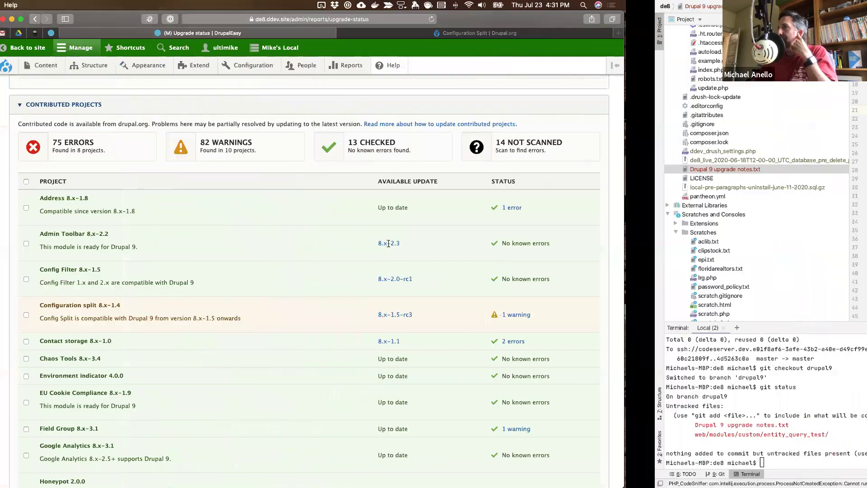
- Look over the July 10 Offline notes on lines 42–43 of Drupal 9 upgrade notes.txt, then return to Safari
scroll(386, 249, down, 3)
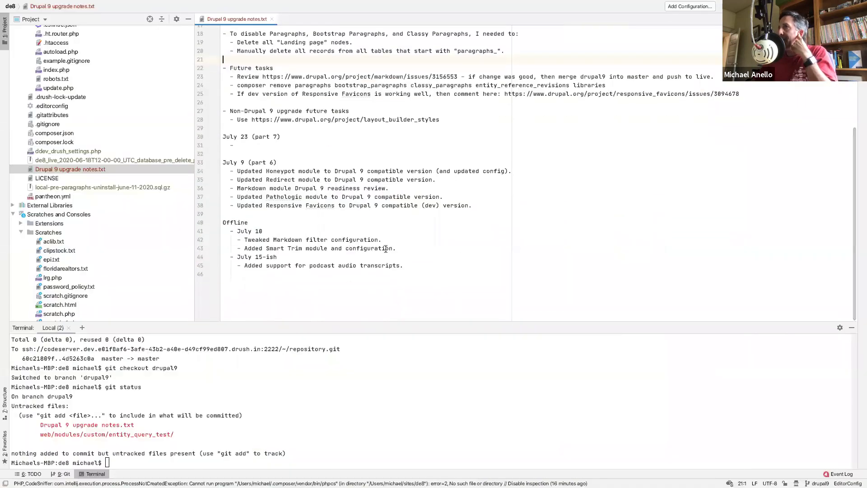
drag(396, 248, 397, 240)
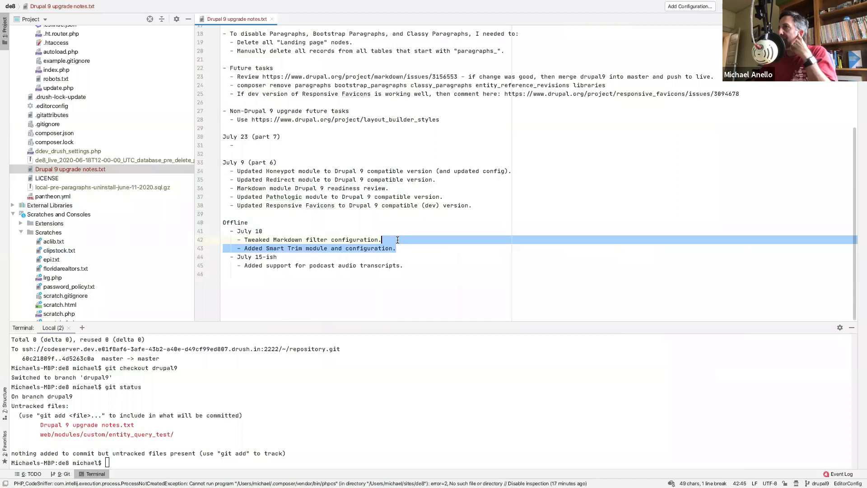
click(365, 239)
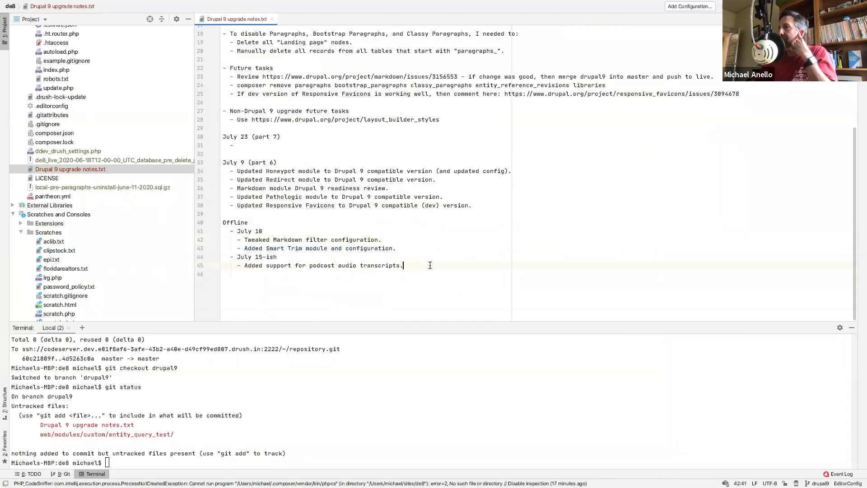
click(314, 228)
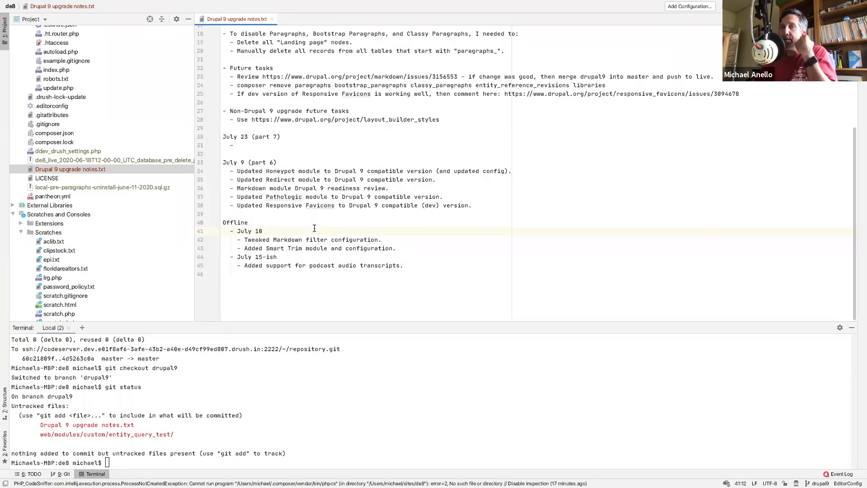
click(347, 221)
key(ctrl+Left)
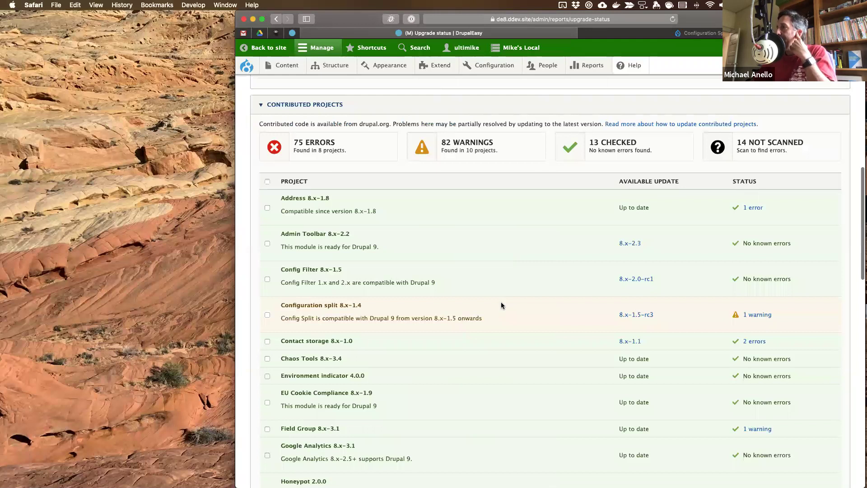
- Return to PhpStorm with the cursor in the line 36 readiness review note
key(ctrl+Right)
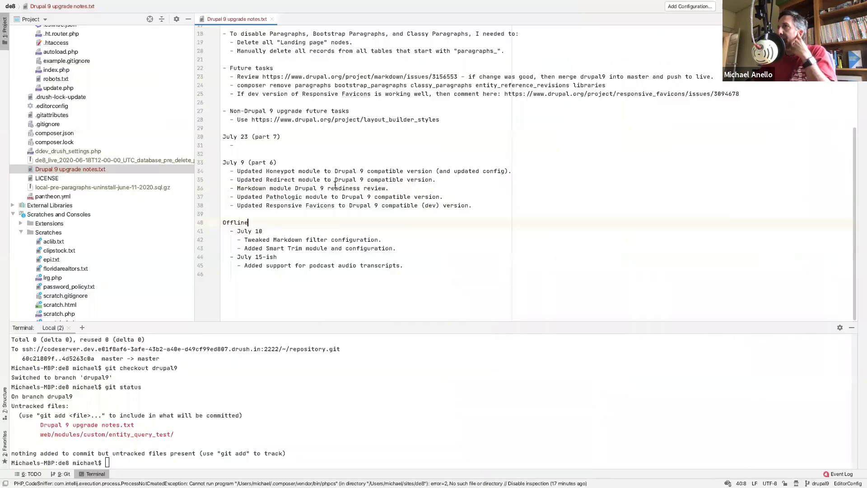
click(335, 187)
scroll(289, 144, up, 1)
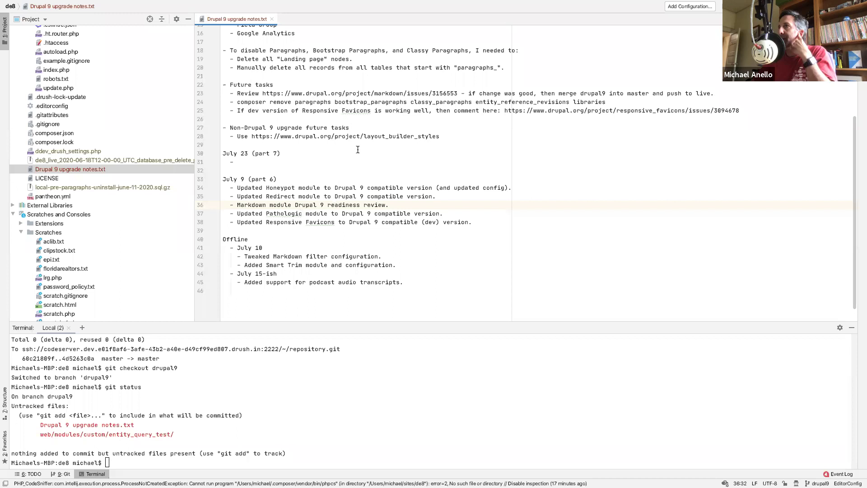
- Check the modules updated with database updates, then view Configuration split 8.x-1.4 in the report
scroll(358, 149, up, 2)
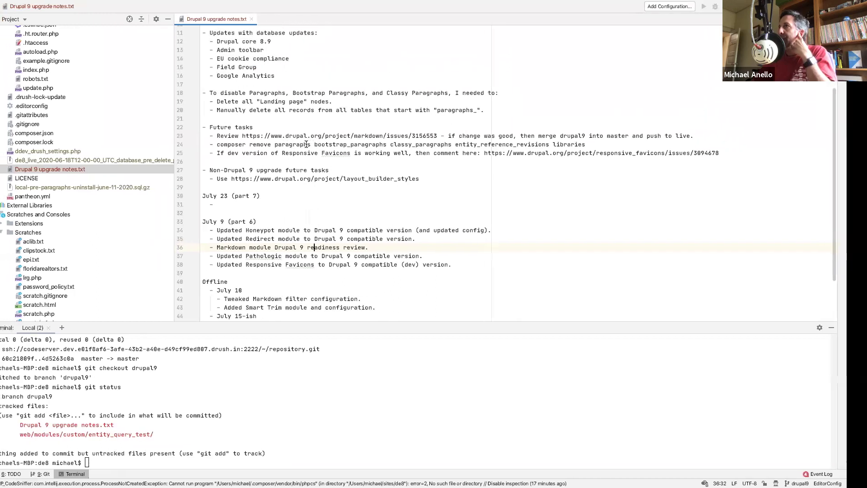
key(ctrl+Left)
scroll(362, 237, down, 2)
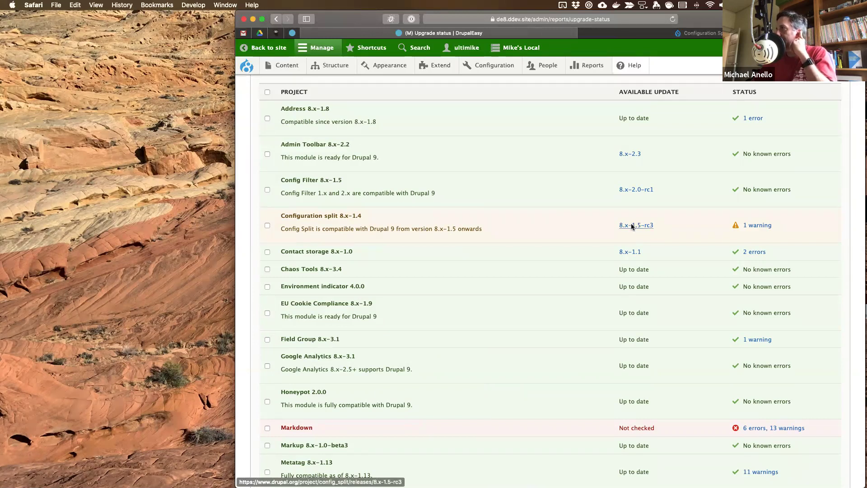
scroll(529, 231, down, 3)
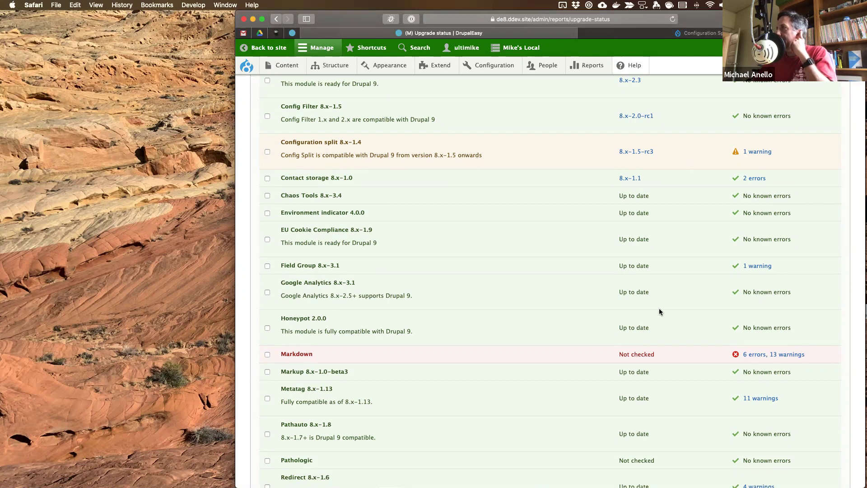
click(758, 153)
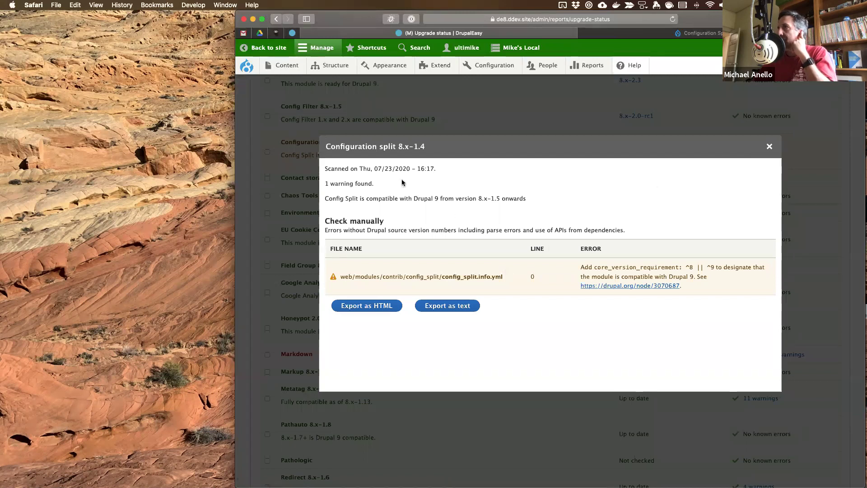
click(770, 146)
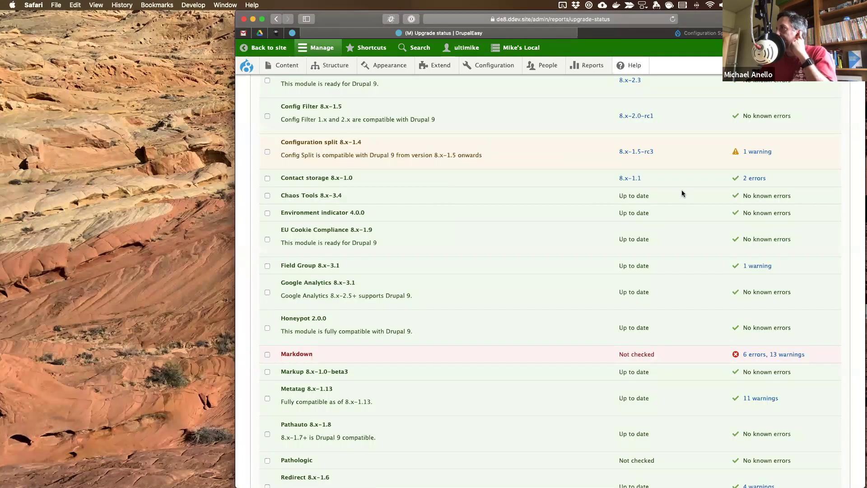
click(755, 178)
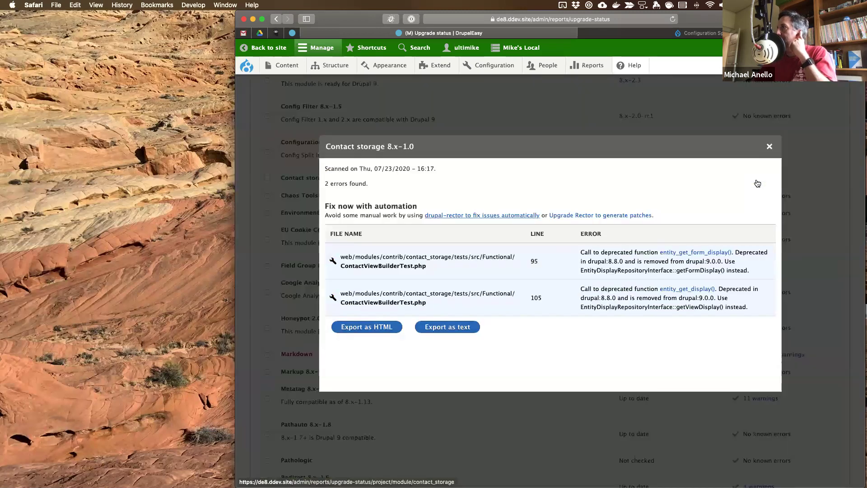
drag(453, 257, 465, 257)
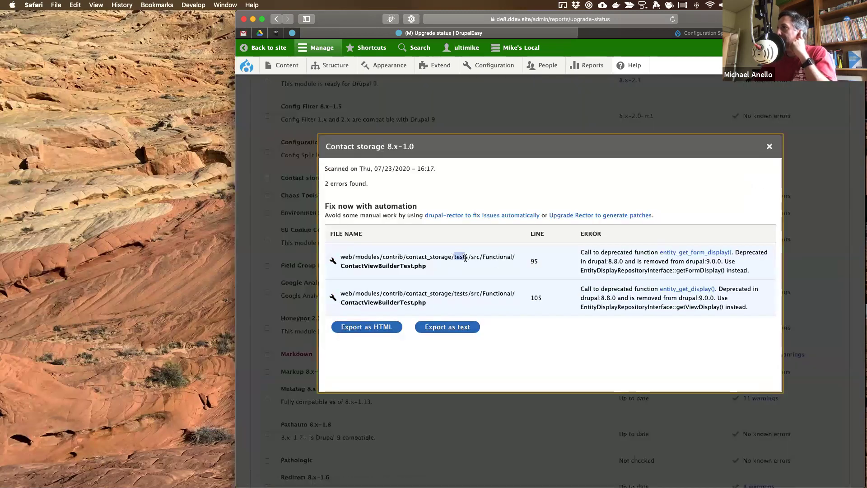
drag(445, 293, 485, 294)
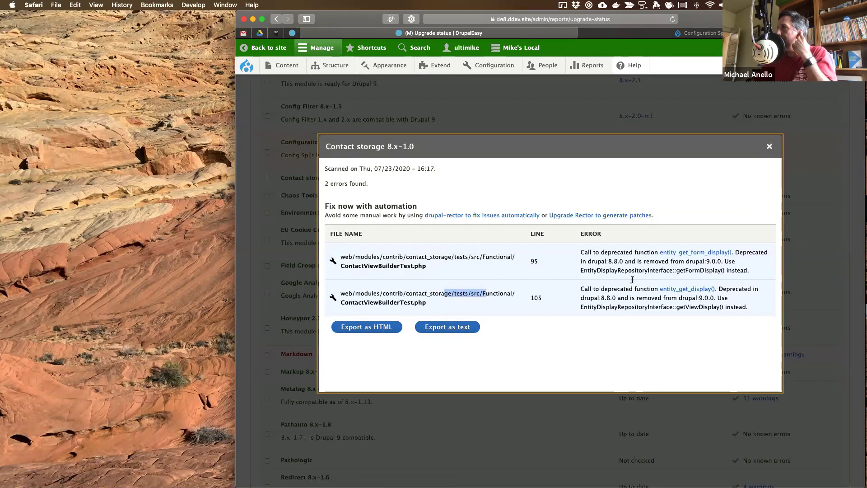
click(769, 148)
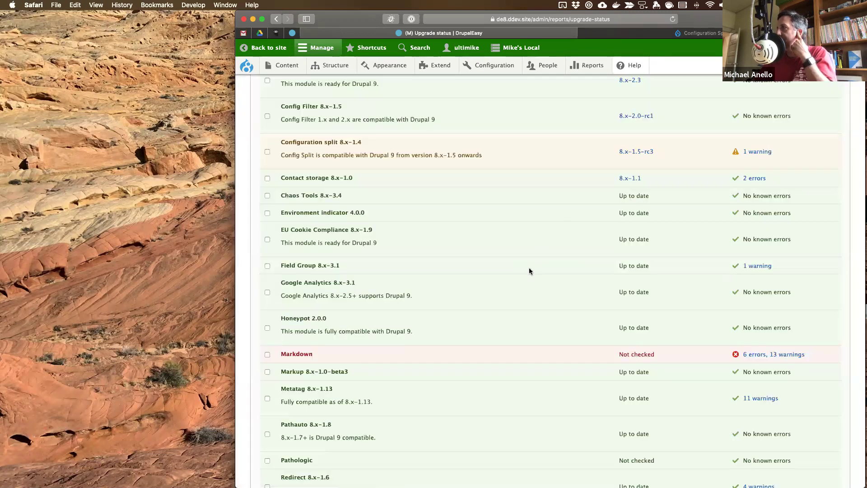
- Select the drupal.org Markdown issue 3156553 URL on line 23 of the Future tasks notes
scroll(528, 270, down, 5)
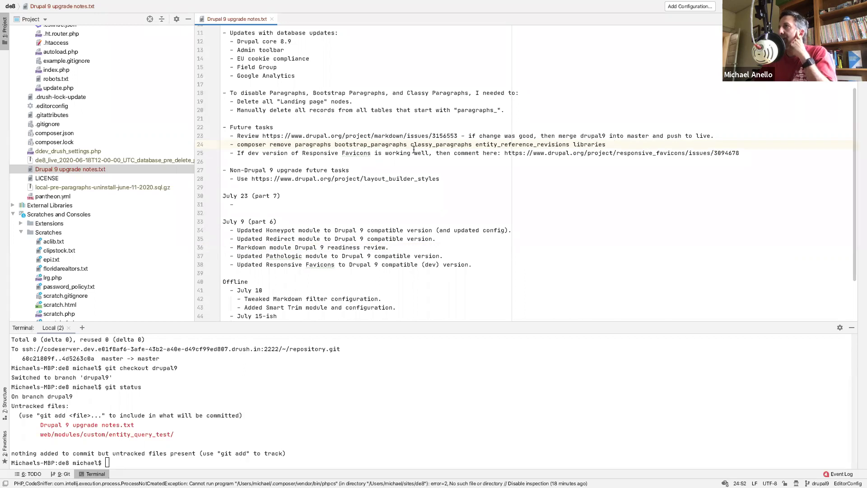
drag(457, 135, 262, 136)
key(super+c)
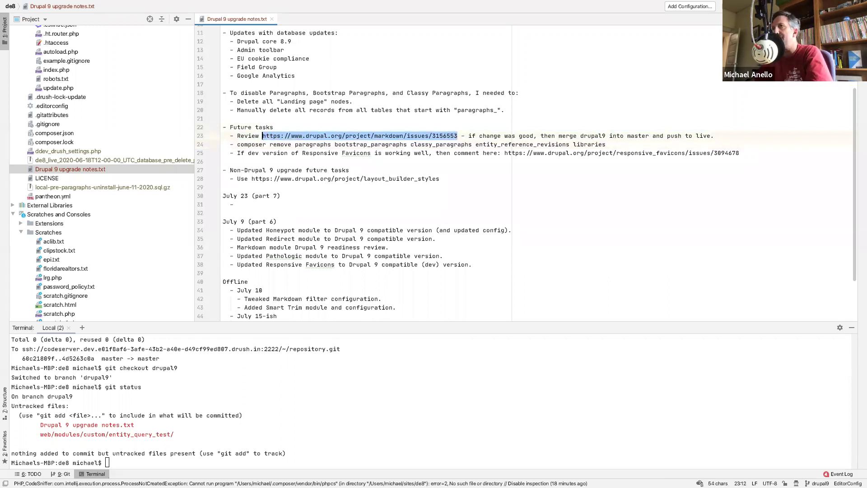
key(ctrl+Left)
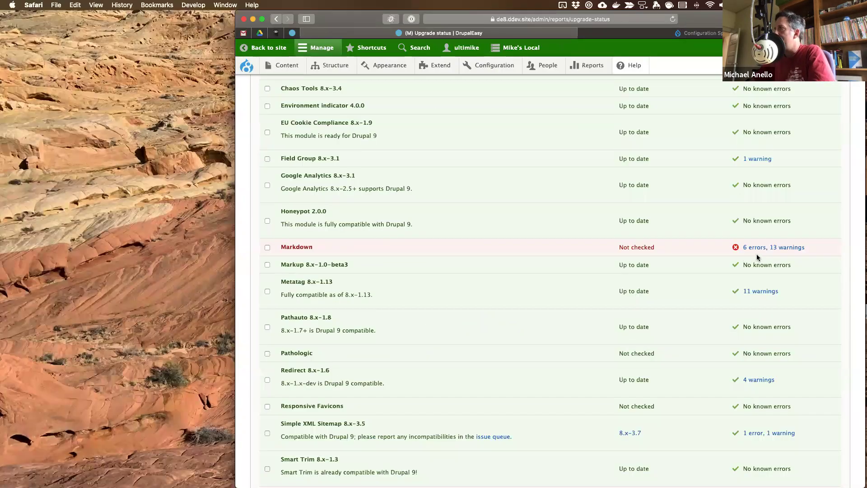
- Check Markdown's 6 errors and 13 warnings, then load drupal.org issue 3156553 from the pasted URL
click(767, 248)
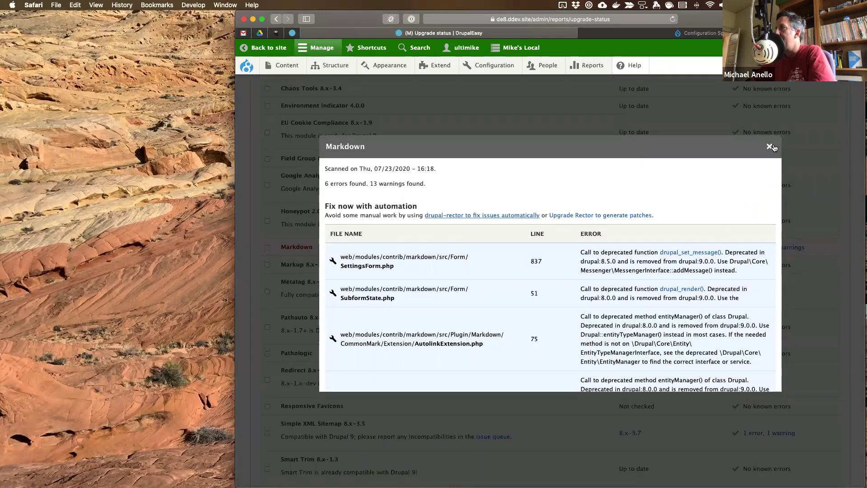
click(768, 146)
click(705, 35)
click(606, 20)
key(super+v)
key(Return)
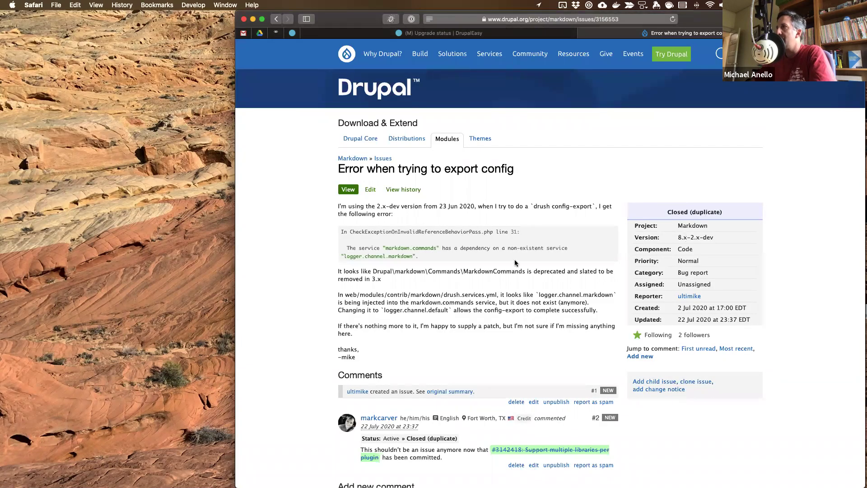
- Read issue 3156553, follow the related multiple-libraries issue, and visit the Markdown project page
scroll(448, 257, down, 10)
scroll(448, 258, up, 5)
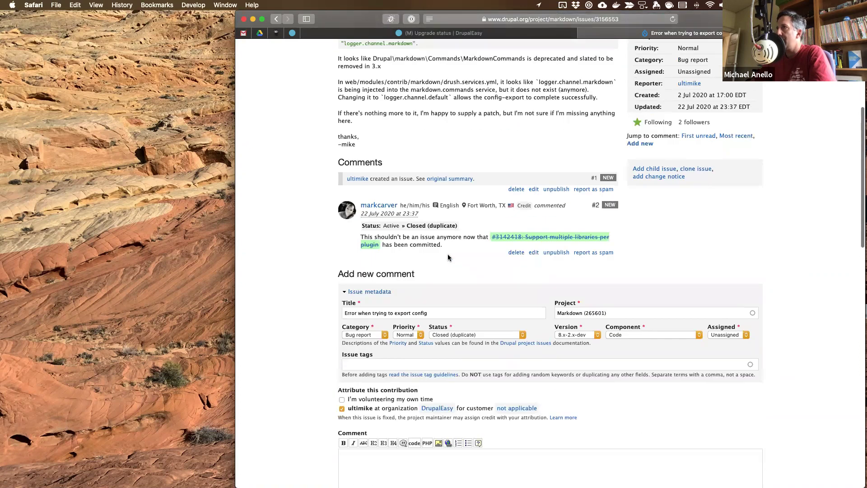
scroll(448, 257, up, 2)
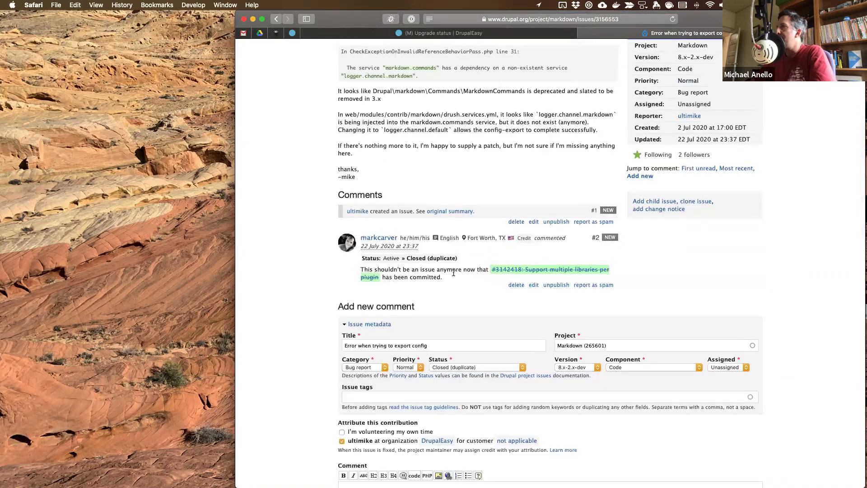
click(553, 273)
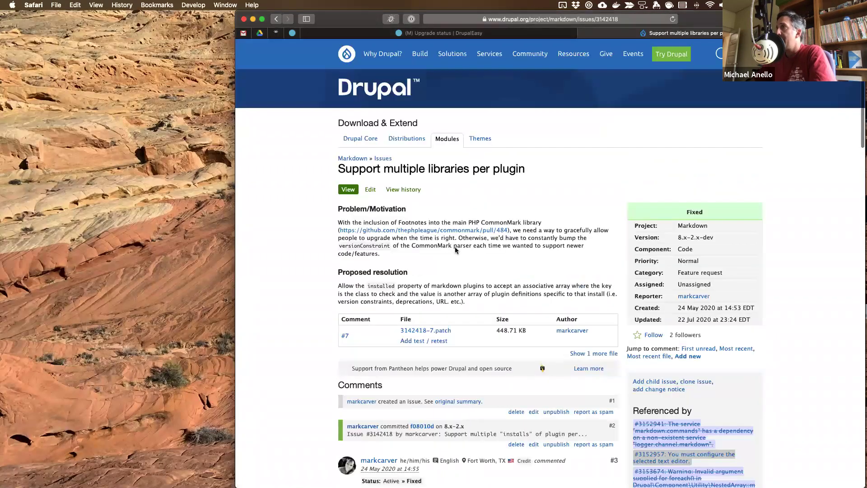
click(354, 159)
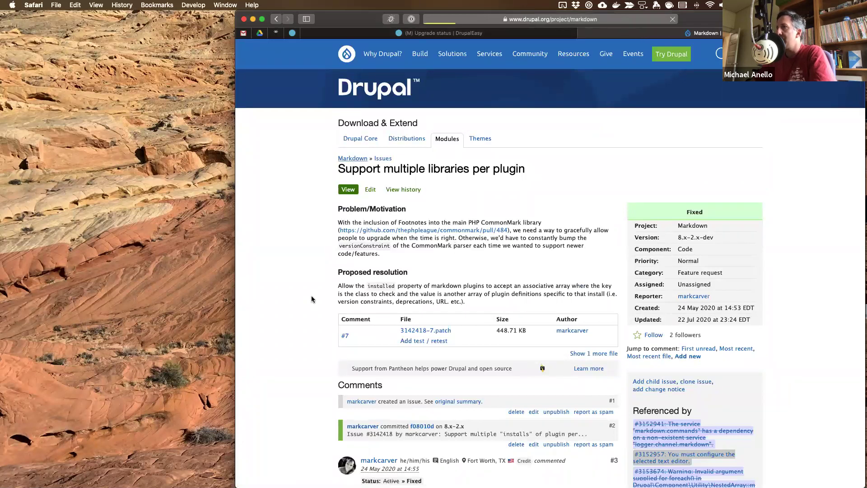
scroll(312, 299, down, 10)
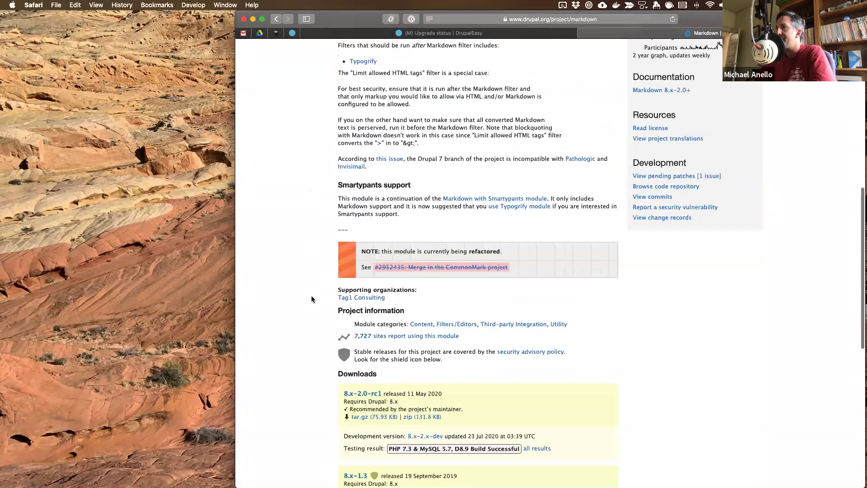
scroll(312, 297, down, 4)
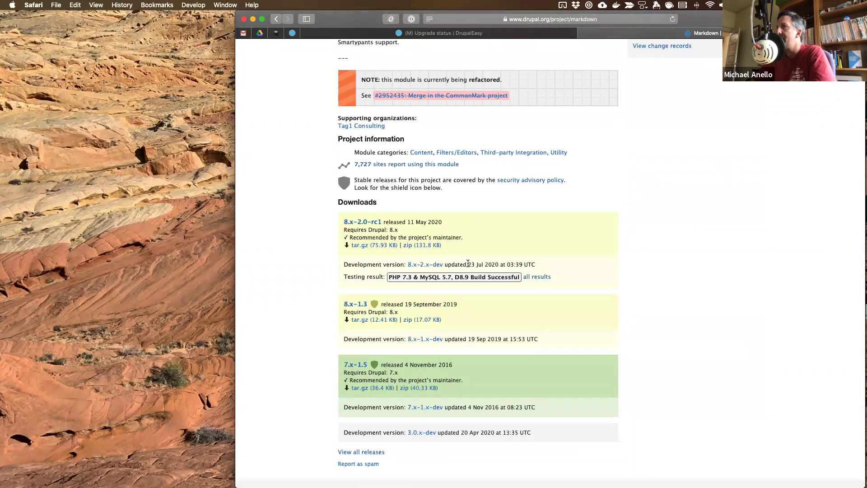
- Read the multiple libraries per plugin issue comments, then return to the Upgrade status report
click(275, 20)
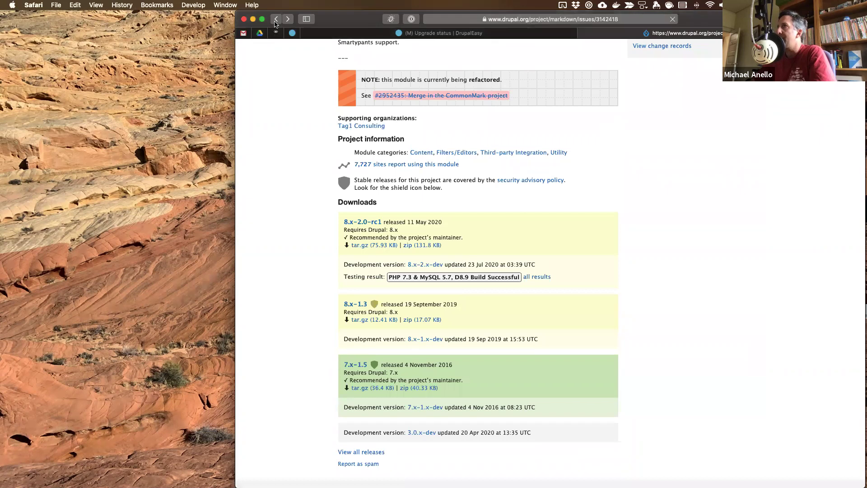
scroll(406, 283, down, 15)
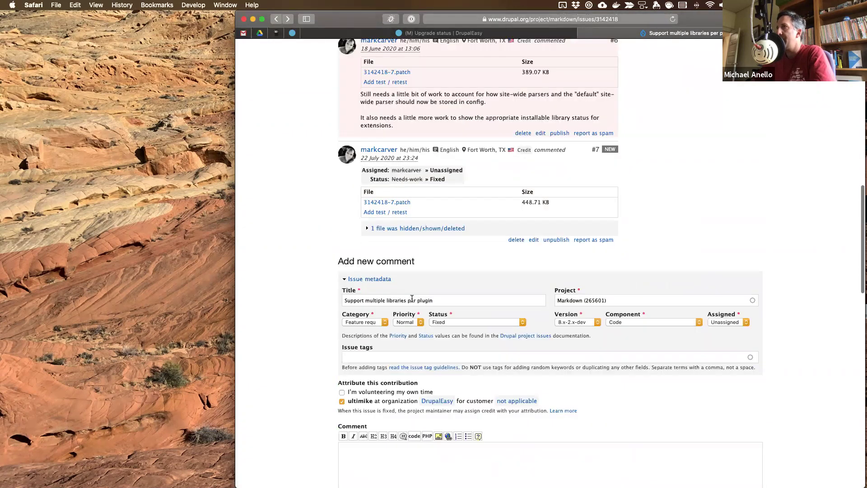
scroll(412, 298, up, 3)
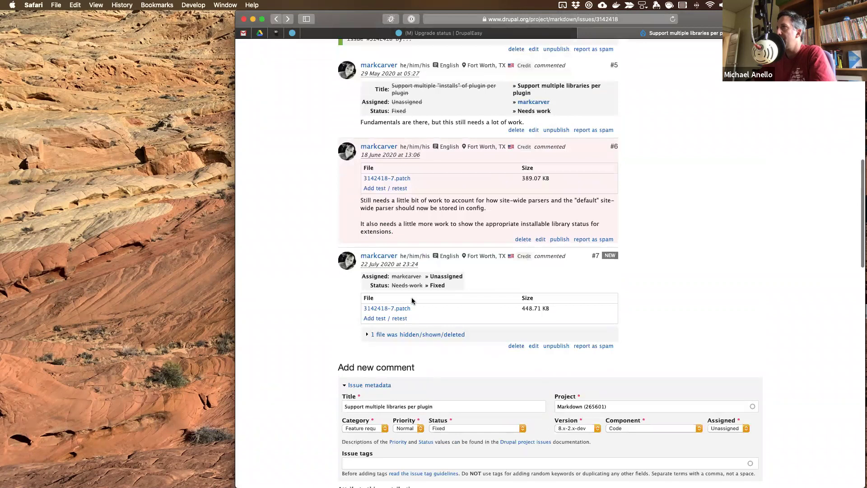
scroll(412, 301, up, 10)
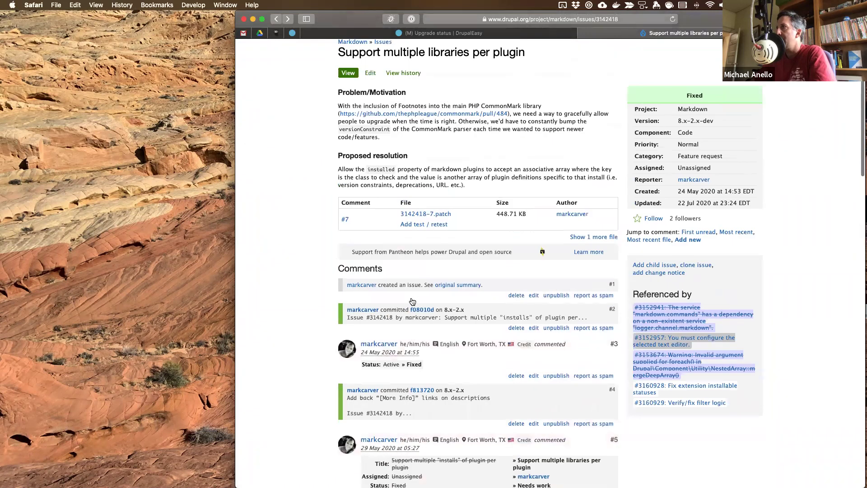
scroll(411, 300, down, 2)
scroll(412, 301, down, 5)
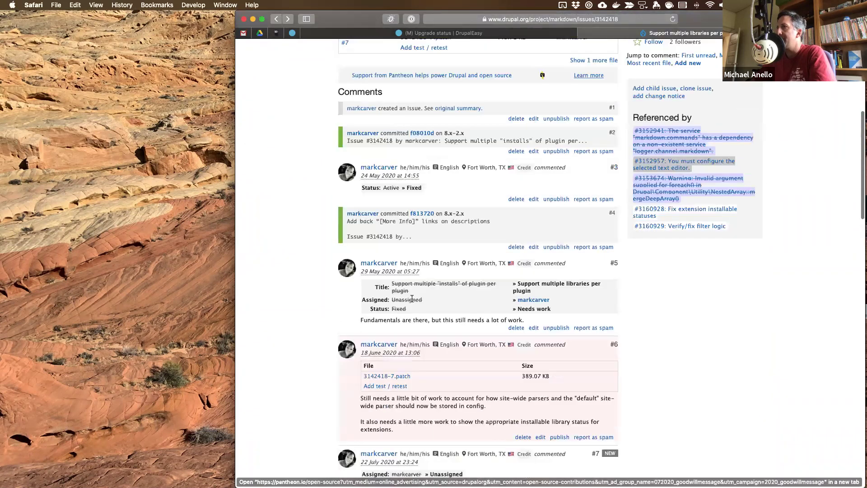
scroll(411, 298, down, 2)
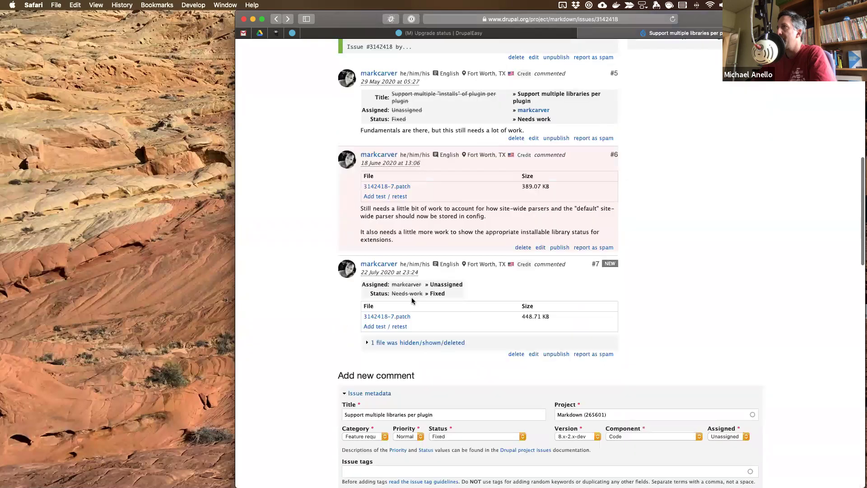
scroll(412, 301, up, 5)
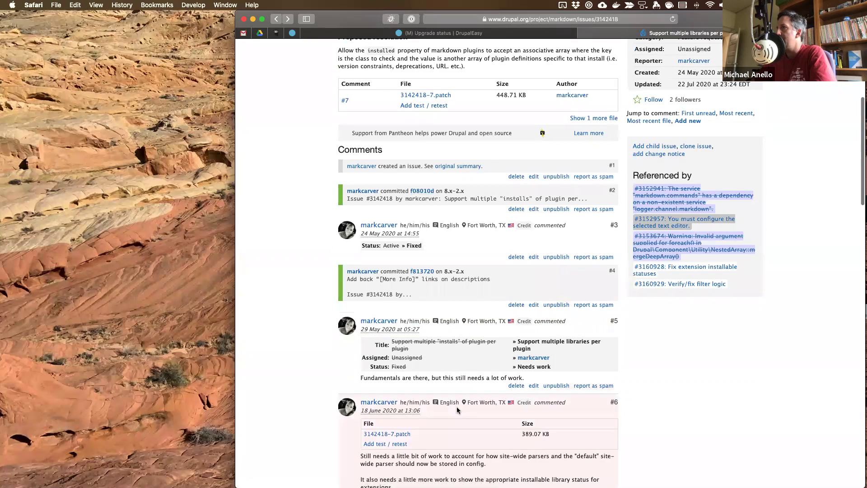
scroll(456, 406, down, 3)
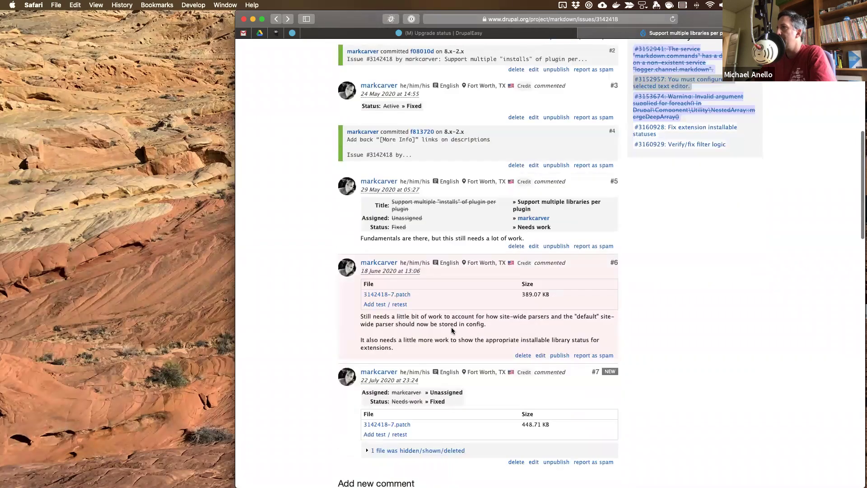
scroll(452, 328, down, 5)
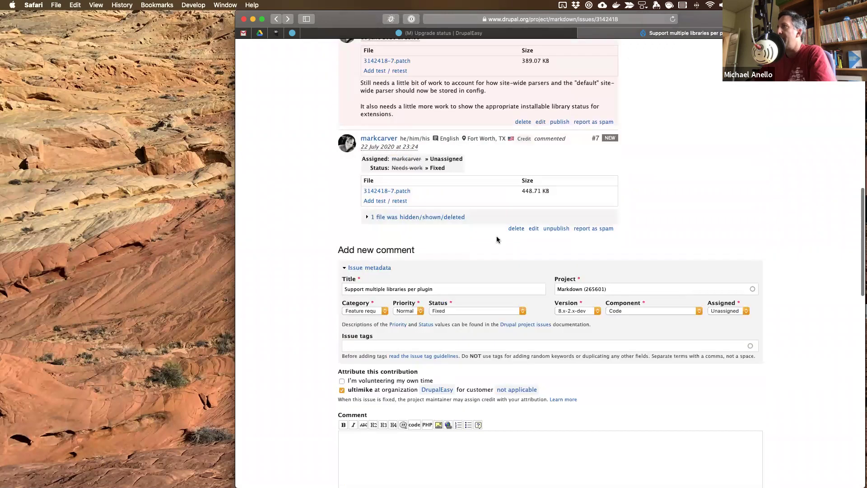
scroll(453, 324, up, 5)
scroll(510, 92, up, 15)
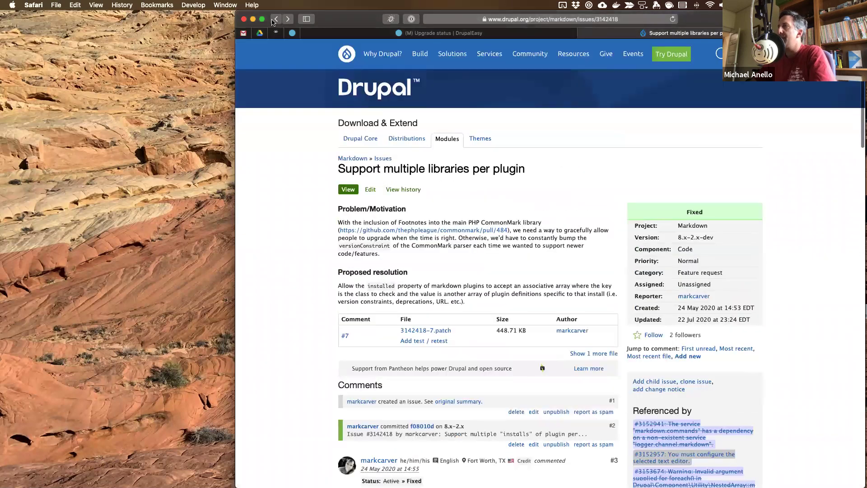
click(275, 19)
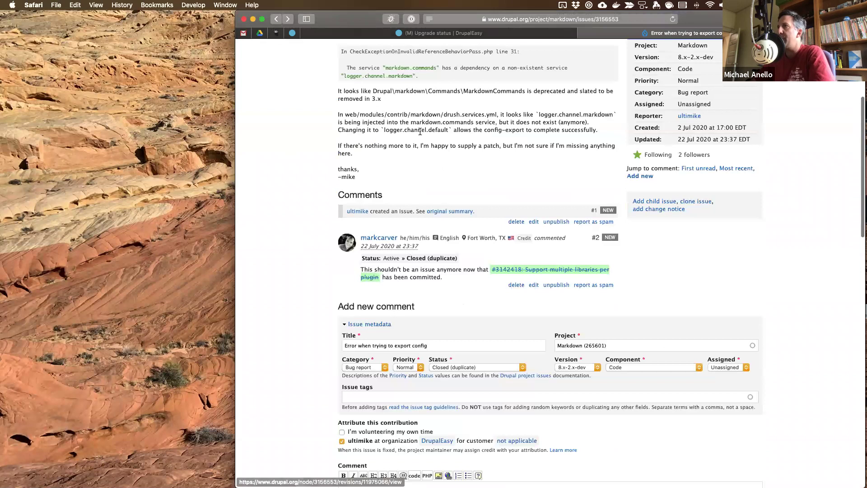
click(357, 35)
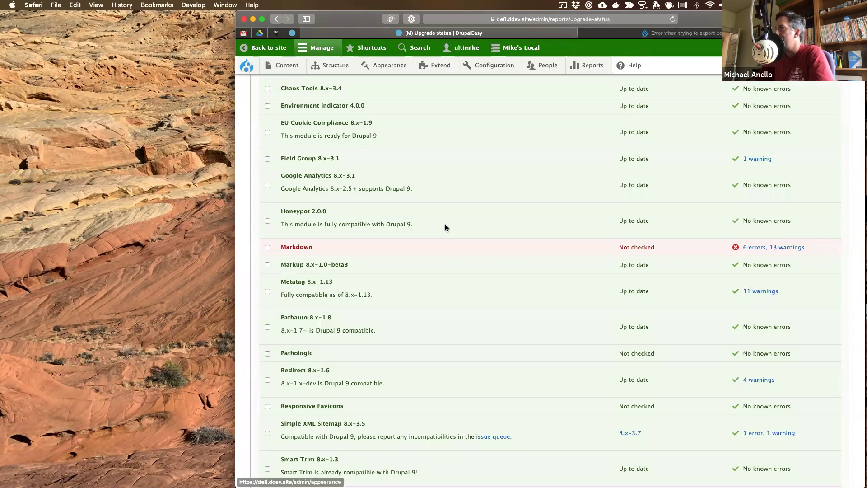
- Scroll the report down to Markdown's Not checked entry with 6 errors and 13 warnings
scroll(445, 225, down, 3)
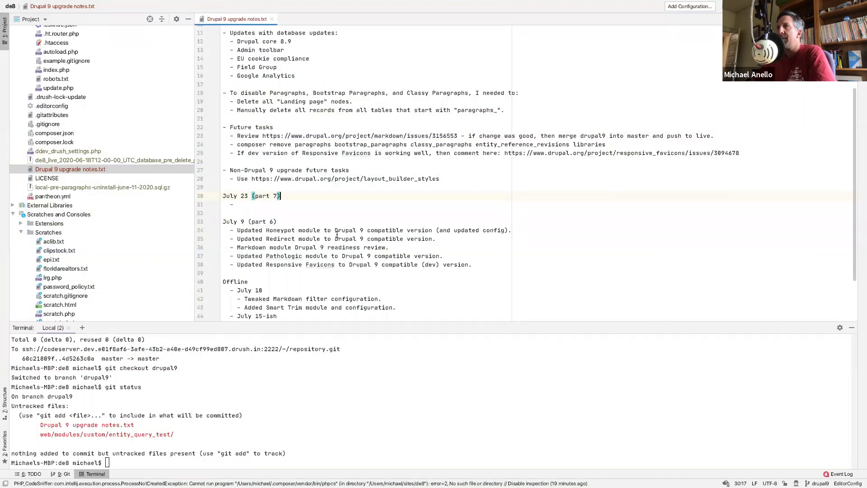
- Review the July 9 updated-modules notes, then open Simple XML Sitemap 8.x-3.5's error and warning details
scroll(337, 235, down, 2)
drag(266, 248, 473, 249)
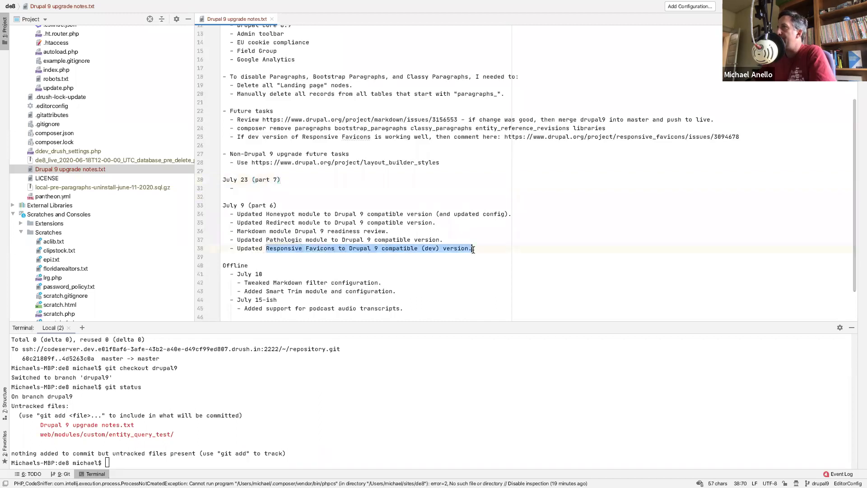
click(537, 230)
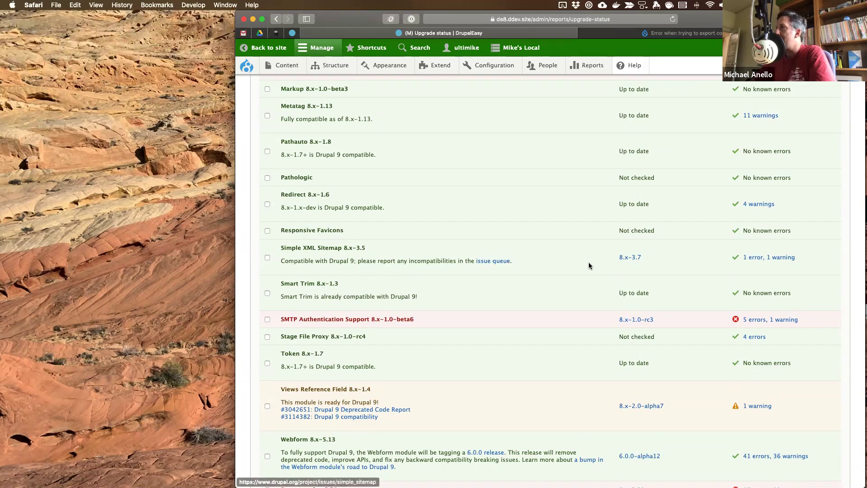
click(754, 258)
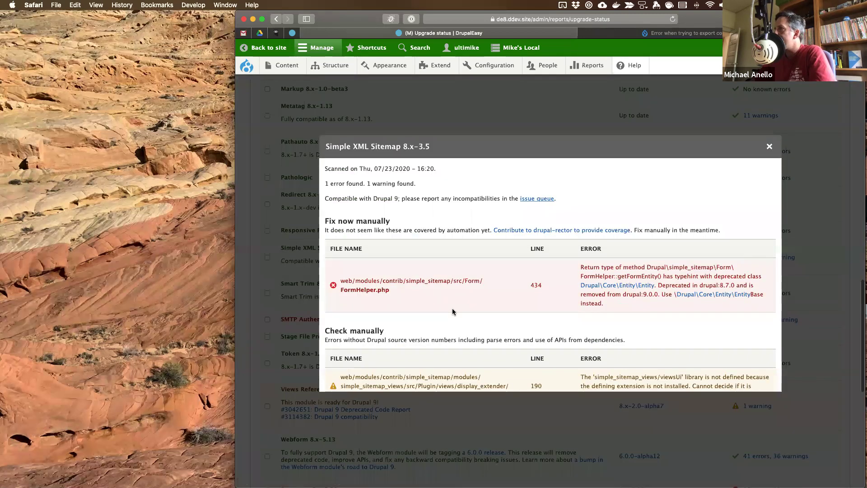
- Read Simple XML Sitemap's deprecated Entity class error in FormHelper.php and its warning, then close the details
scroll(452, 310, down, 2)
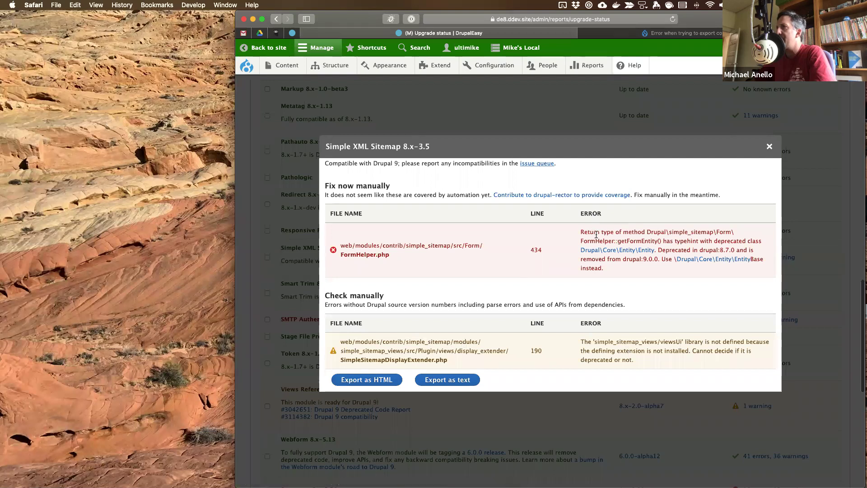
click(769, 146)
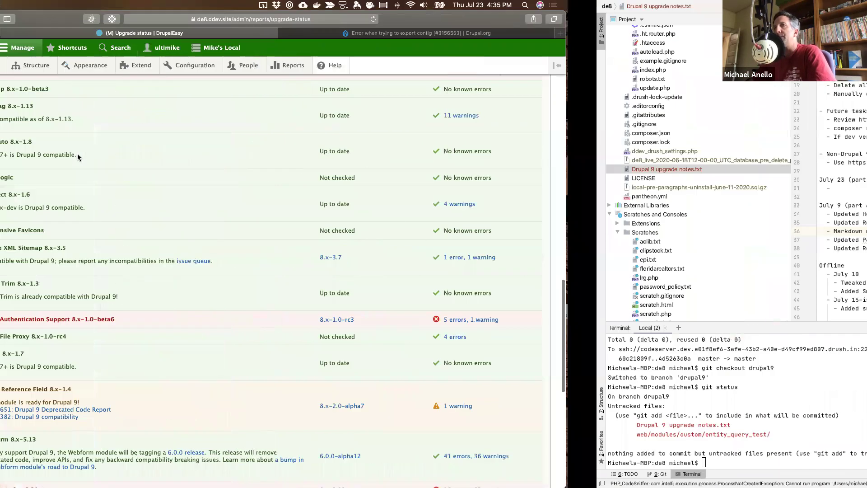
- Open the root composer.json and highlight simple_sitemap's ^3.3 version constraint
scroll(490, 156, up, 10)
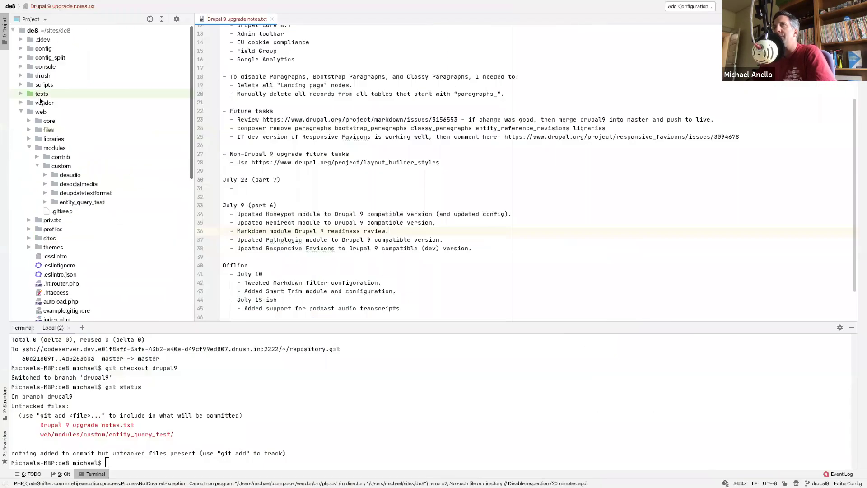
click(19, 111)
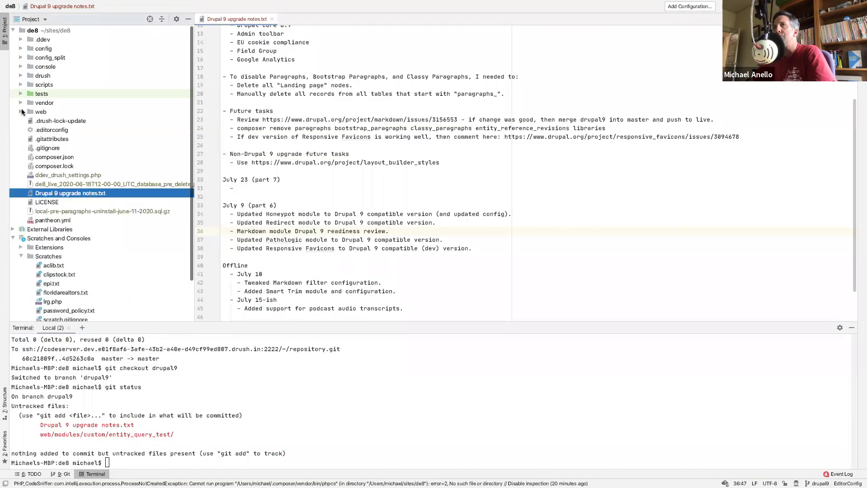
double_click(47, 159)
scroll(280, 149, up, 10)
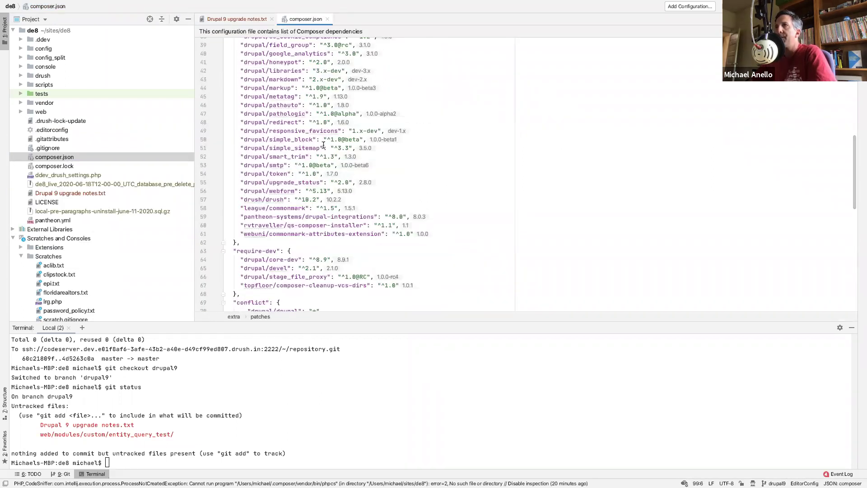
drag(334, 148, 349, 148)
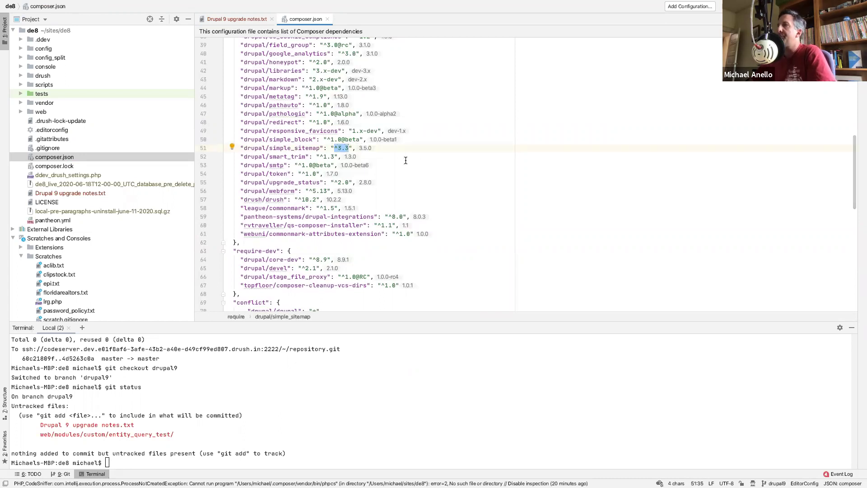
- Enter 'ddev composer update drupal/simple_sitemap' in the terminal without running it yet
click(302, 374)
text(ddev composer update drupal/s)
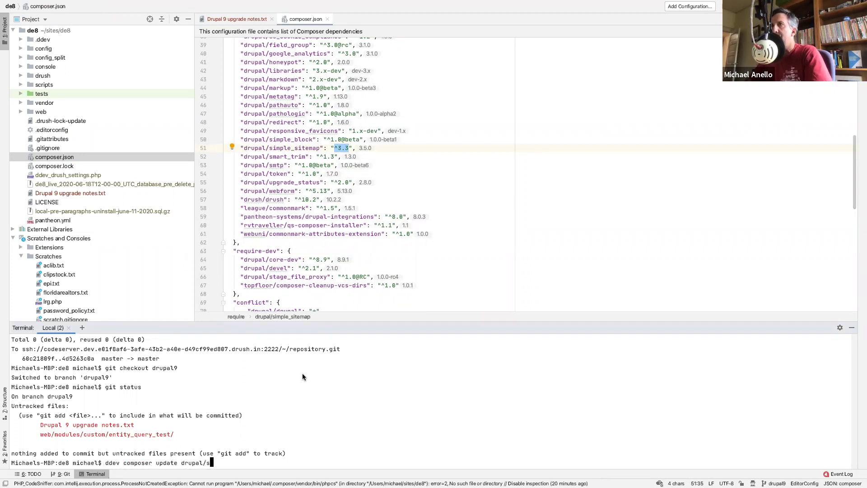
text(imple_sitemap)
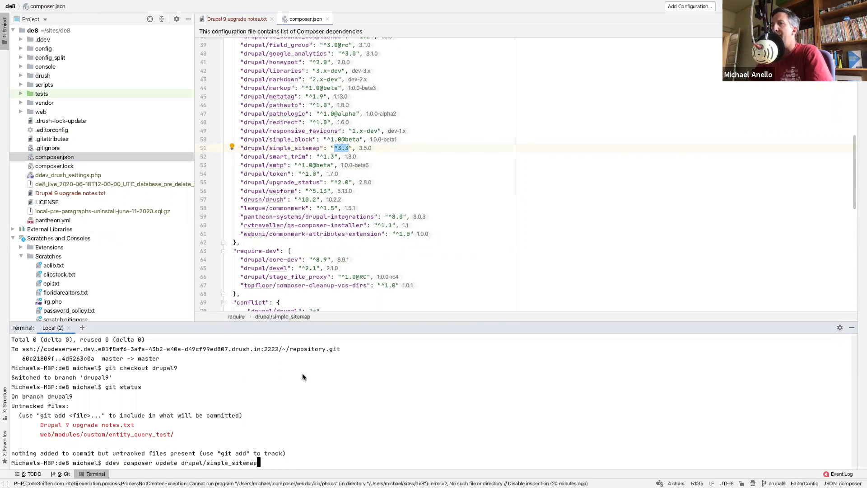
text( -)
key(BackSpace)
key(BackSpace)
key(ctrl+Left)
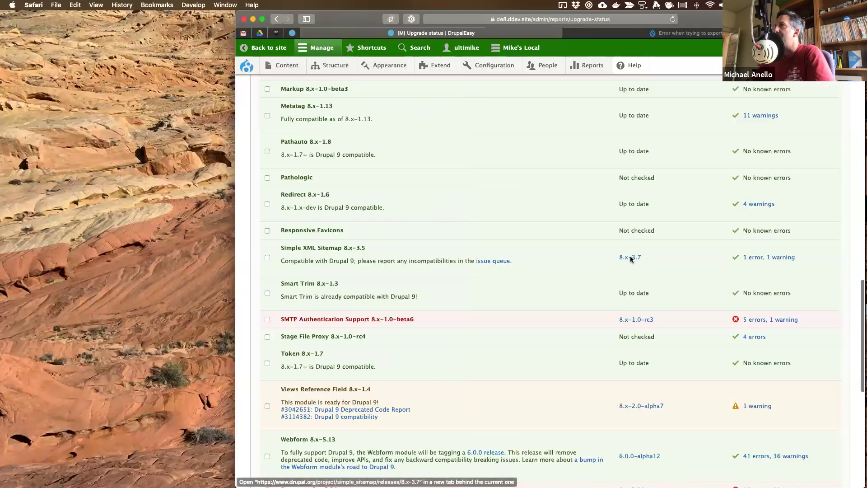
- Bring up the simple_sitemap 8.x-3.7 release page and close the config export error issue tab
super+click(630, 258)
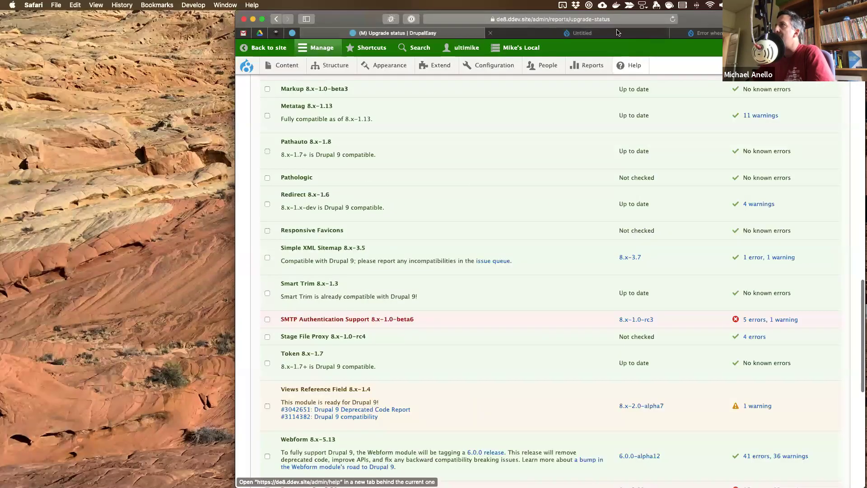
click(611, 34)
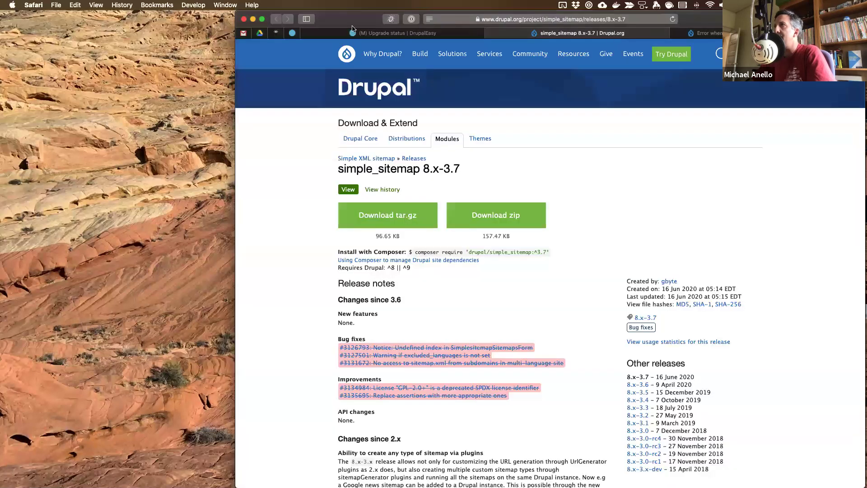
click(354, 34)
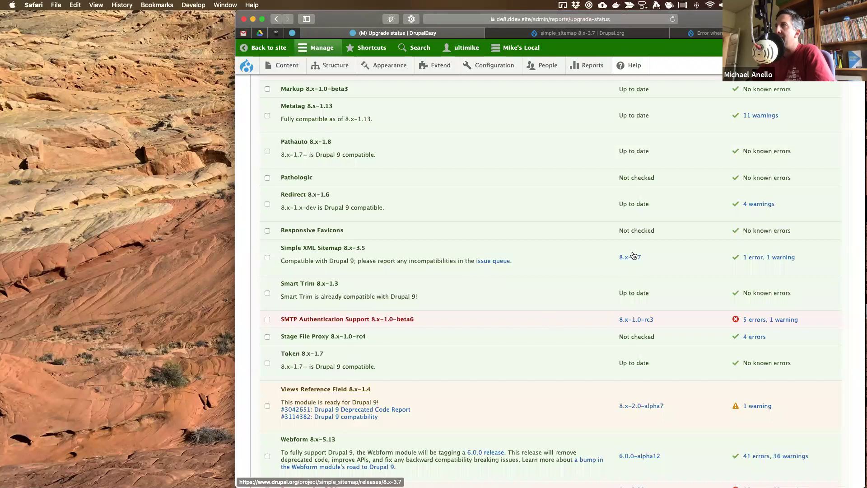
click(585, 31)
click(675, 35)
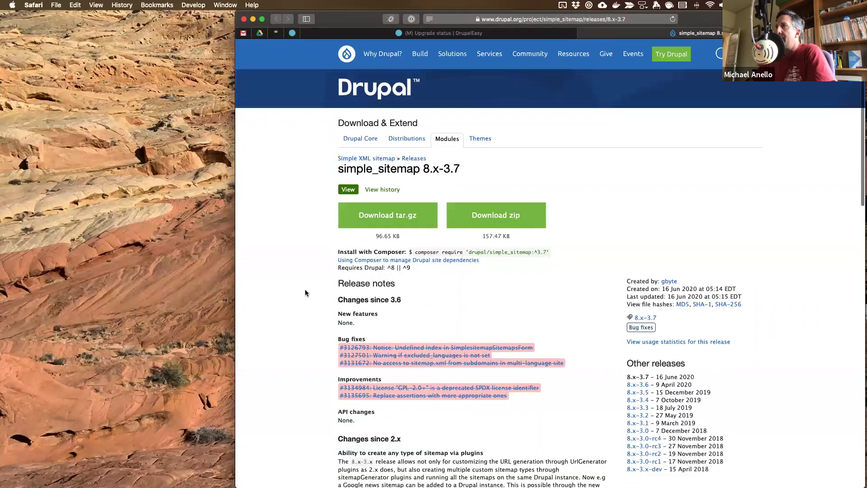
scroll(306, 292, down, 3)
scroll(305, 292, down, 3)
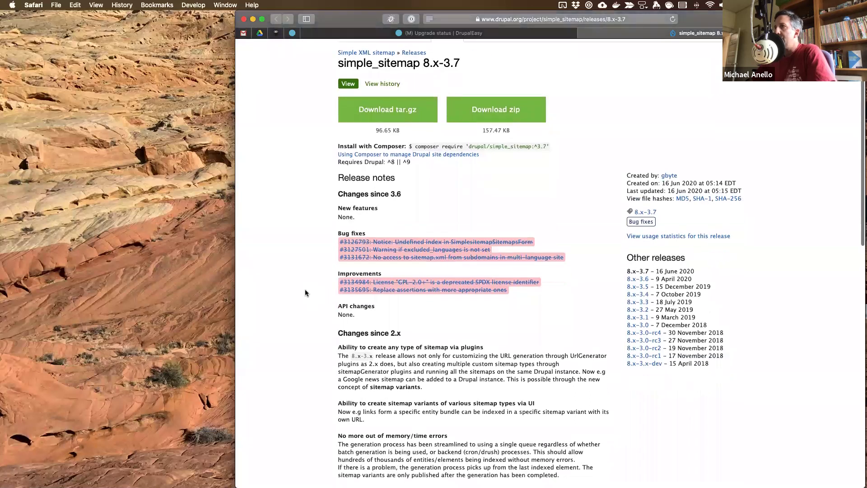
scroll(305, 293, up, 3)
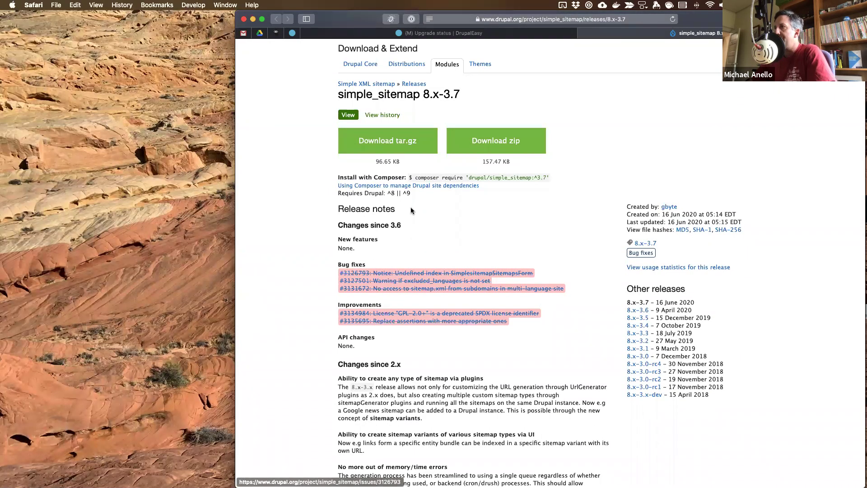
- Read through the simple_sitemap 8.x-3.6 release notes to compare with 8.x-3.7
click(645, 310)
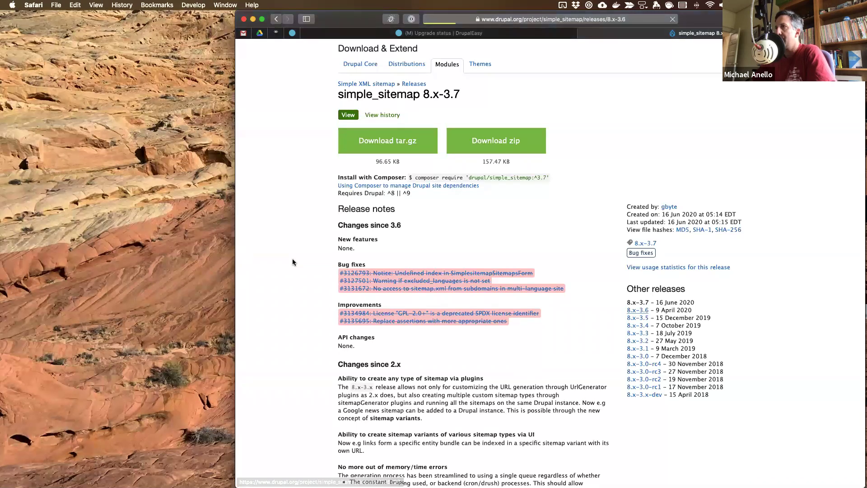
scroll(293, 261, down, 3)
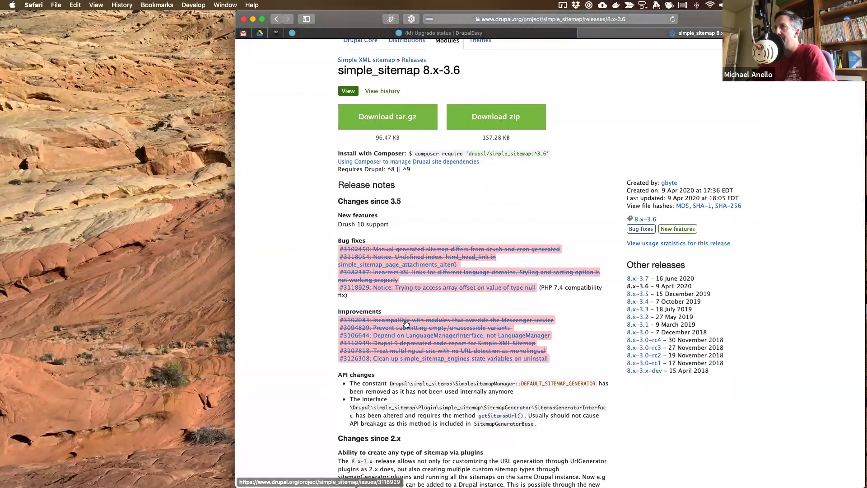
scroll(407, 373, down, 1)
scroll(407, 373, down, 1)
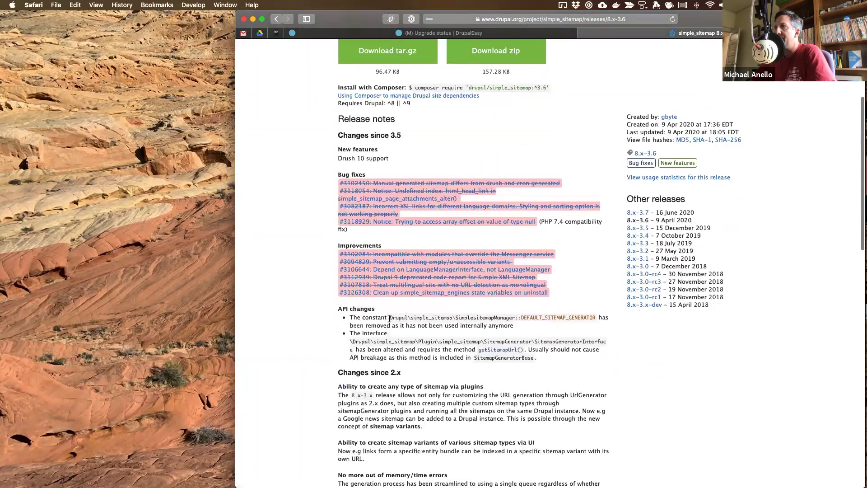
scroll(402, 357, up, 5)
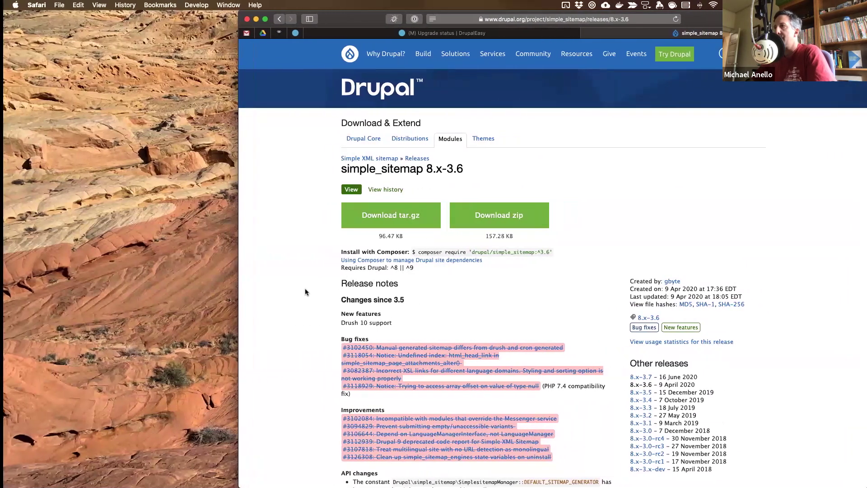
key(ctrl+Right)
- Run 'ddev composer update drupal/simple_sitemap' and go back to the Upgrade status report
key(Return)
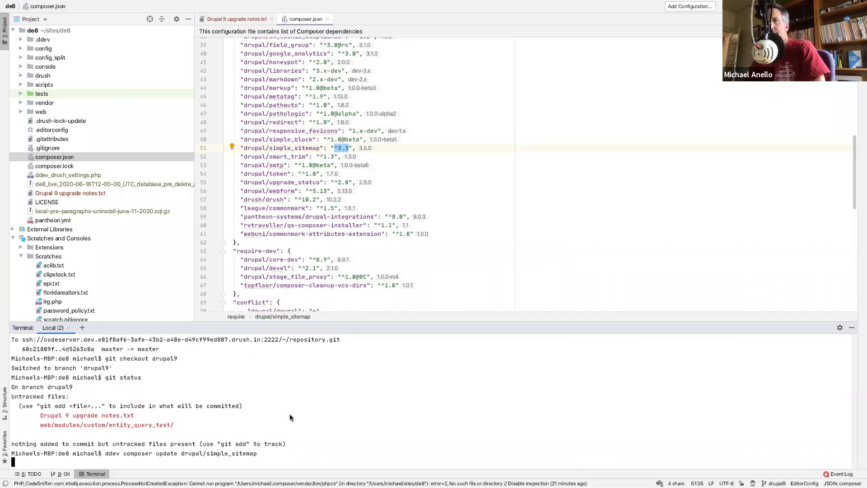
key(ctrl+Left)
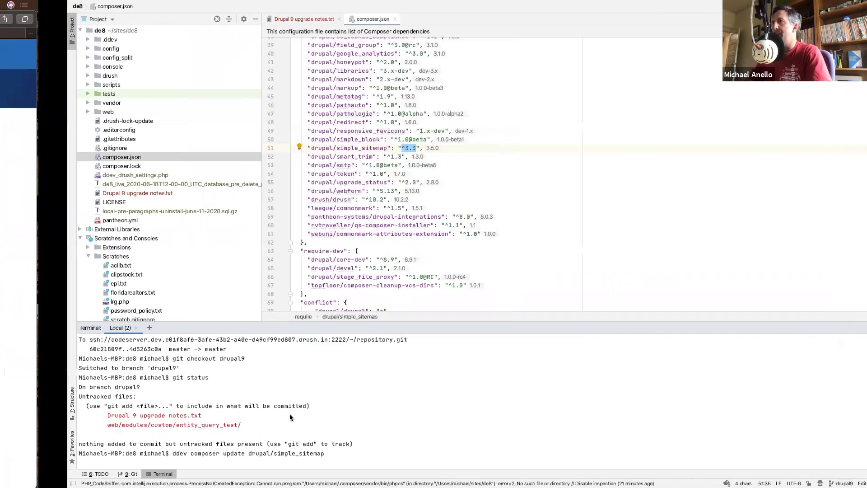
key(ctrl+shift+Tab)
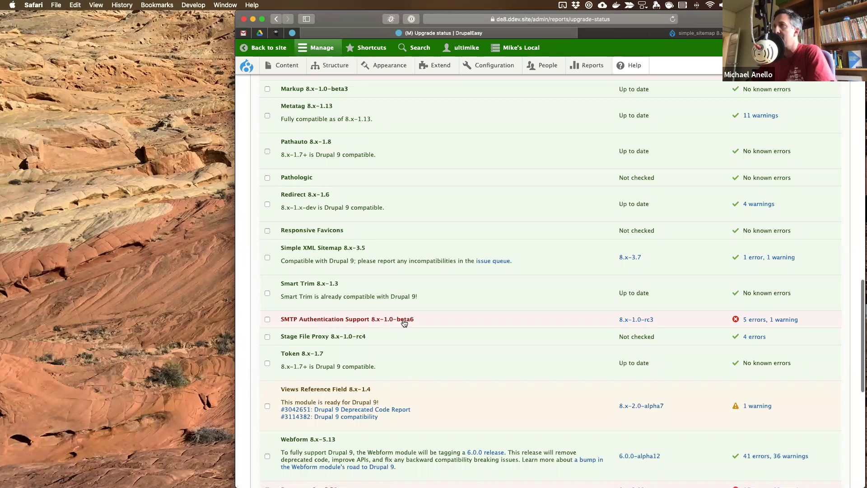
- Scroll through the contributed projects listed on the Upgrade status report
scroll(402, 319, down, 3)
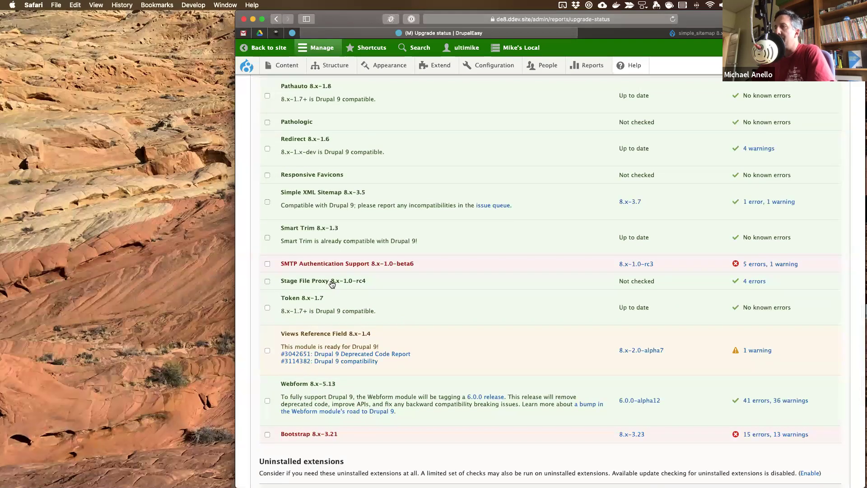
scroll(328, 284, down, 2)
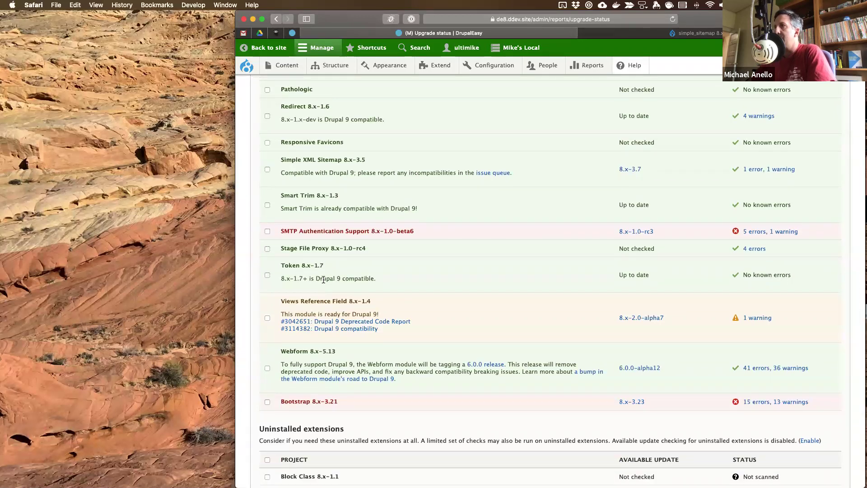
scroll(418, 285, down, 4)
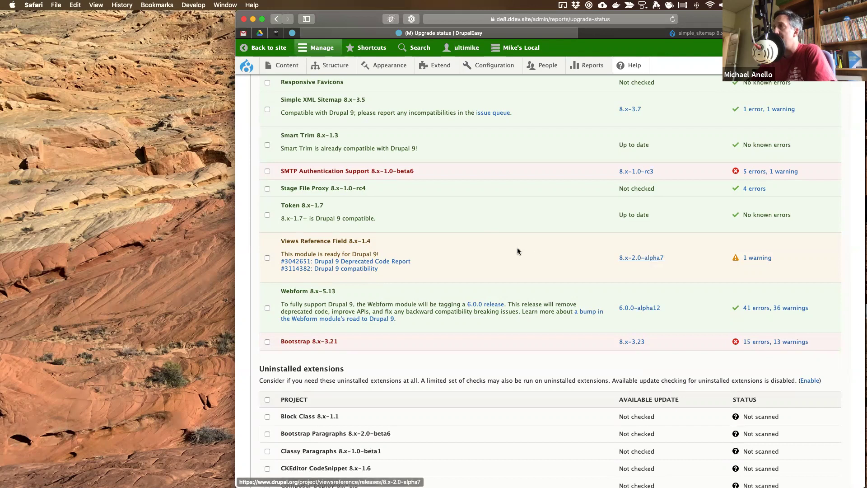
scroll(445, 237, down, 2)
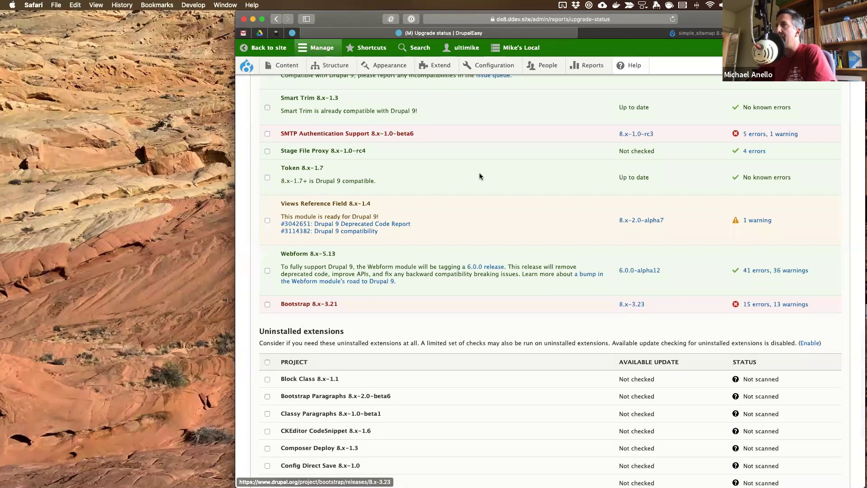
scroll(480, 177, up, 5)
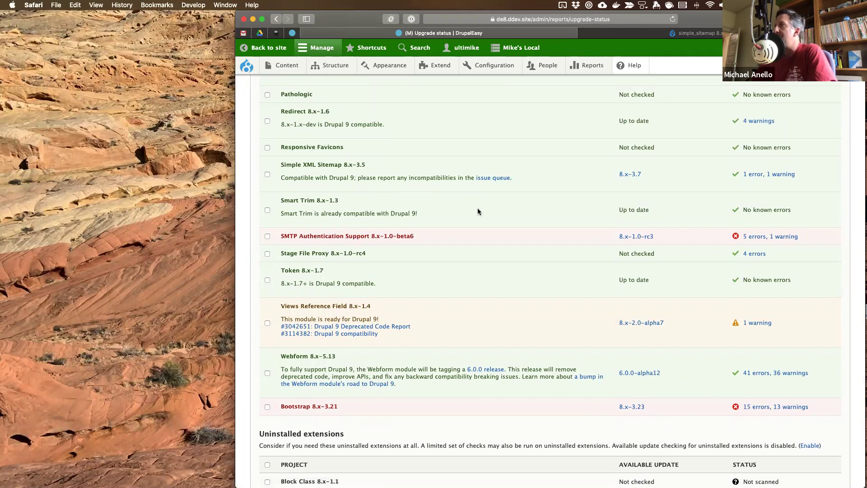
key(ctrl+Right)
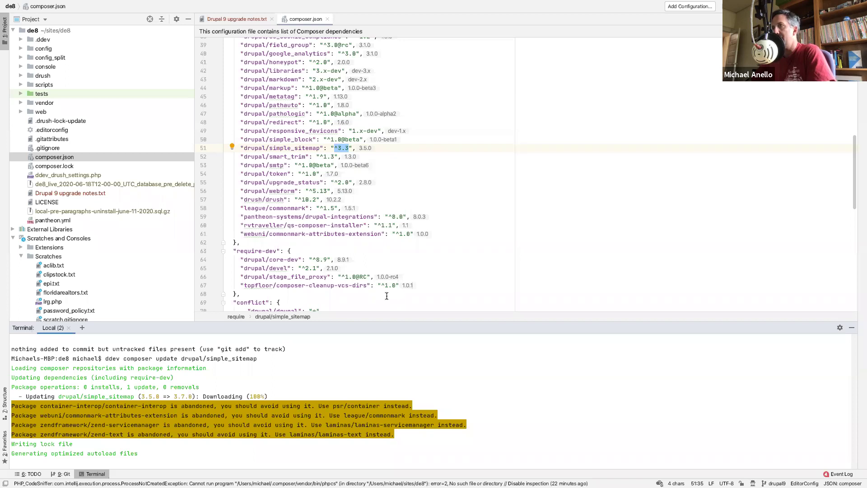
- Enlarge the terminal to read the 3.5.0→3.7.0 update output, then run 'ddev . drush updb'
drag(387, 322, 386, 190)
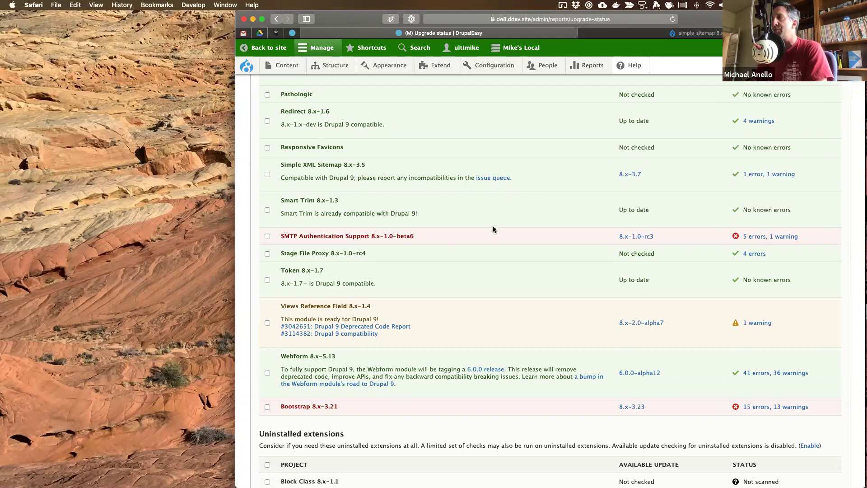
key(ctrl+Right)
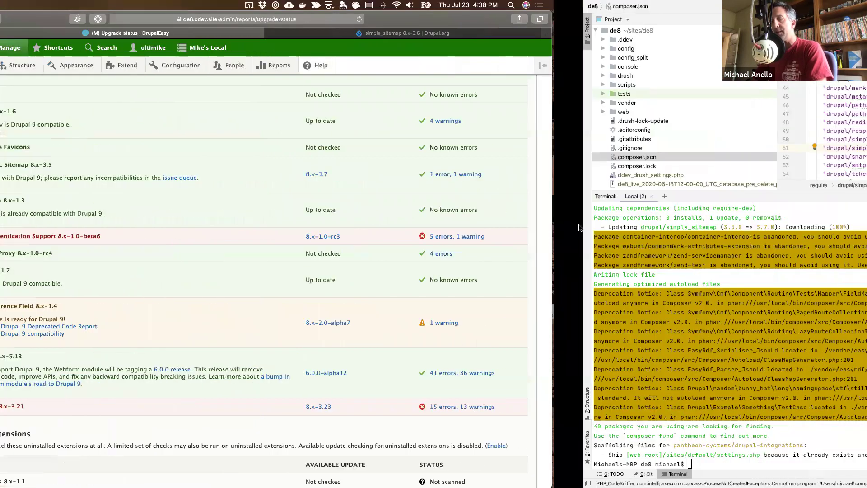
text(ddev . drush updb)
key(Return)
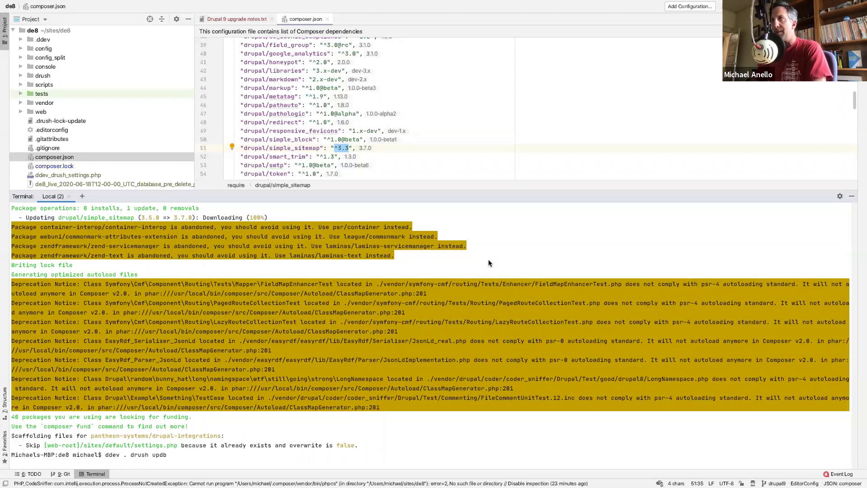
key(Return)
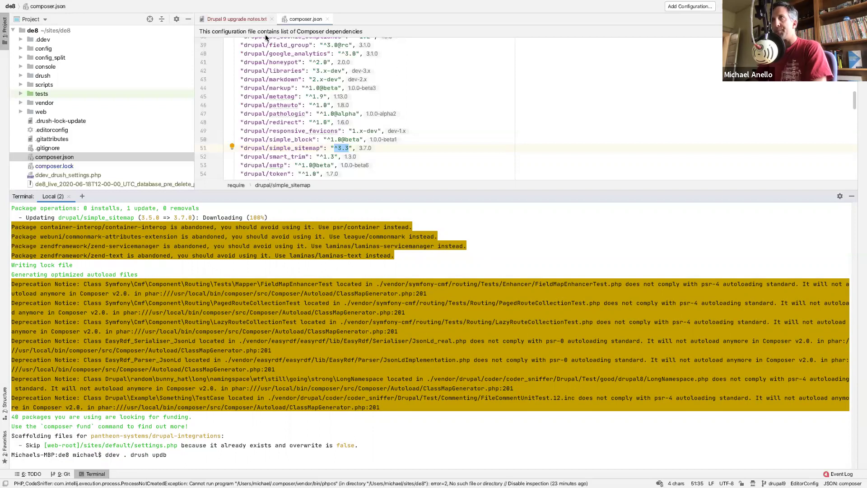
- Write 'Upgraded Simple XML Sitemap module.' on the July 23 bullet and start a new bullet below
click(251, 19)
scroll(333, 105, down, 3)
click(274, 140)
text(Upgr)
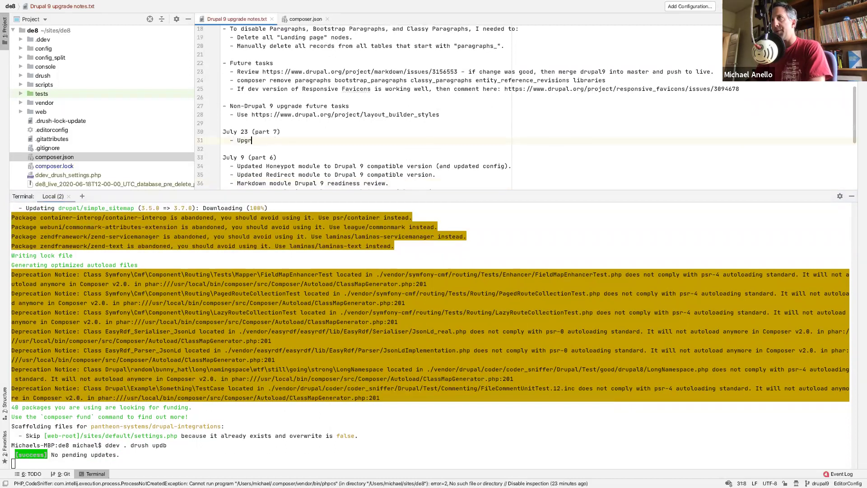
text(aded Simple )
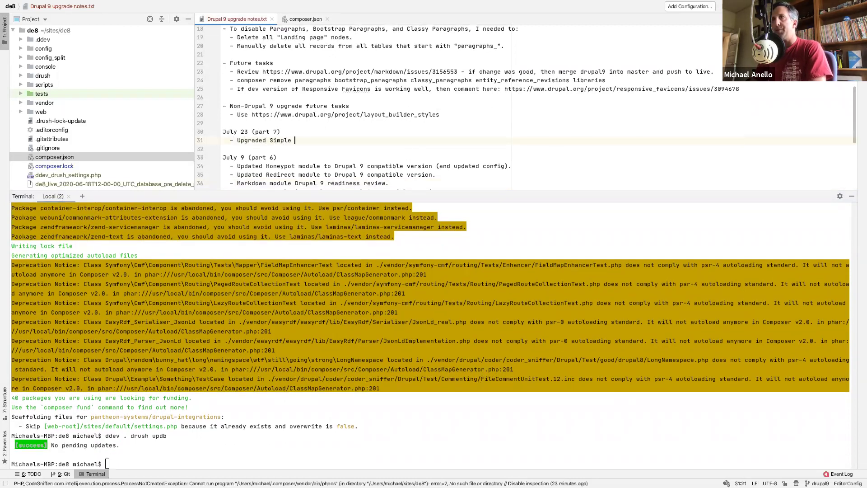
text(XML Sitempa)
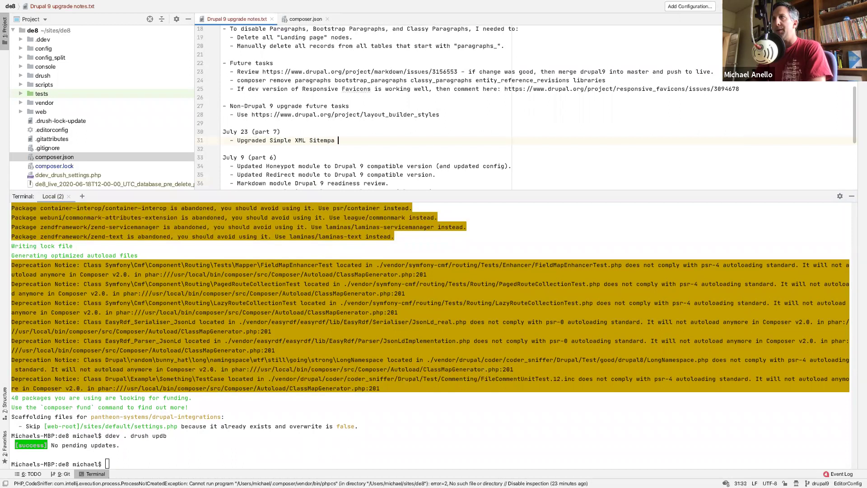
key(BackSpace)
key(BackSpace)
text(ap module)
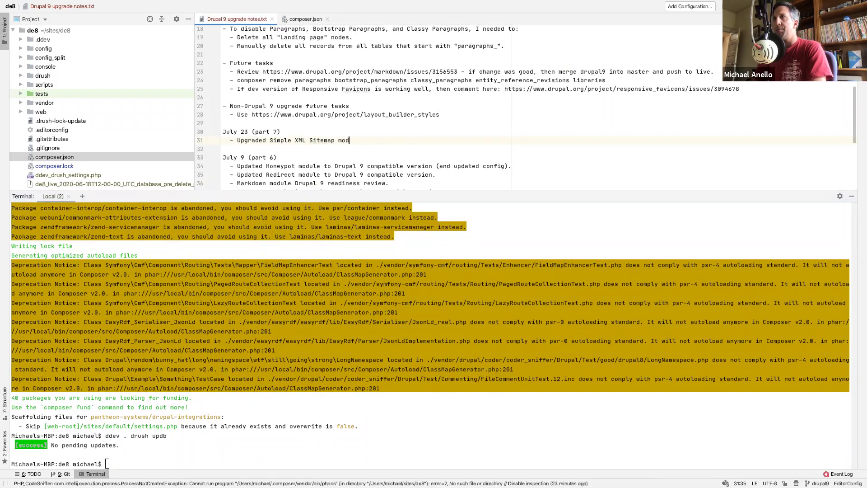
key(BackSpace)
key(BackSpace)
key(BackSpace)
text(.)
key(Return)
text(-)
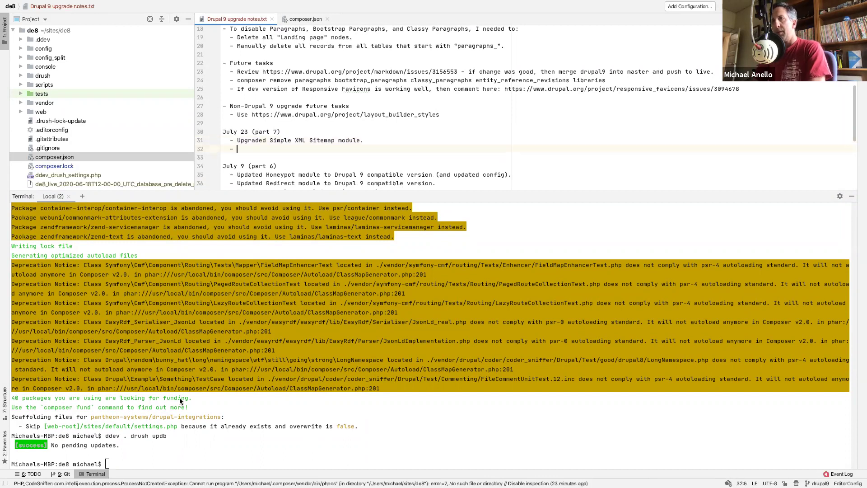
key(ctrl+Right)
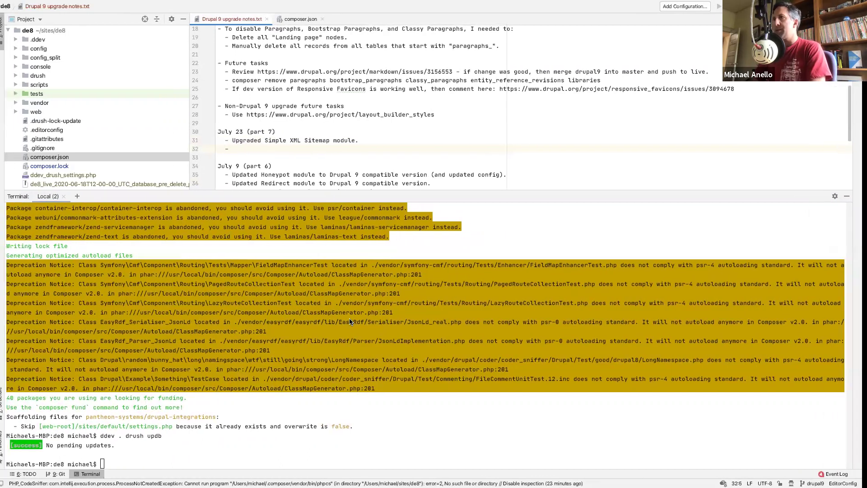
key(ctrl+Left)
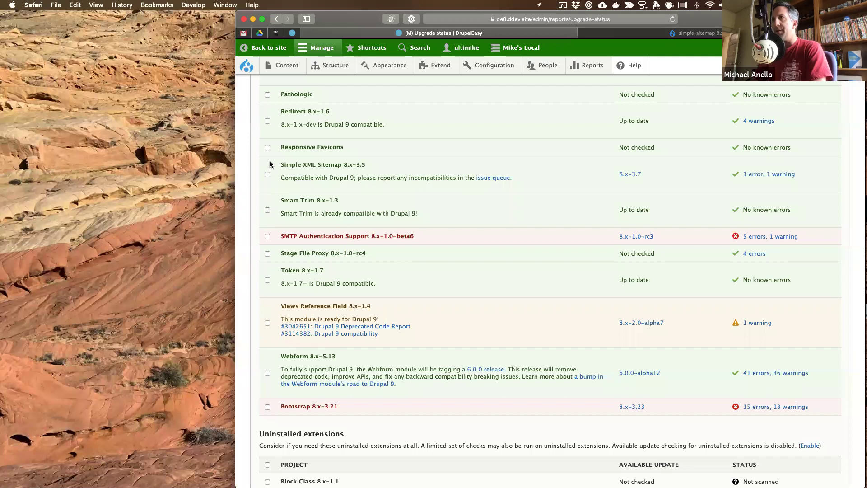
- Run 'Scan selected' so the report shows Simple XML Sitemap 8.x-3.7 with 1 warning
scroll(281, 445, down, 6)
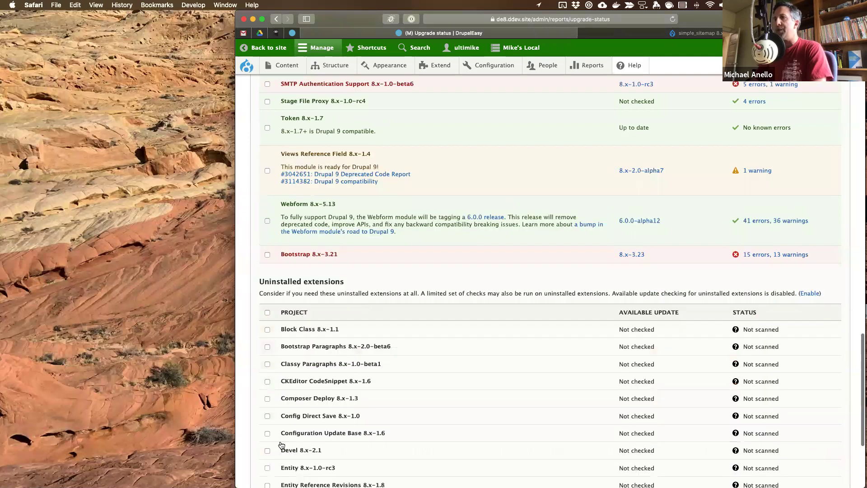
click(282, 445)
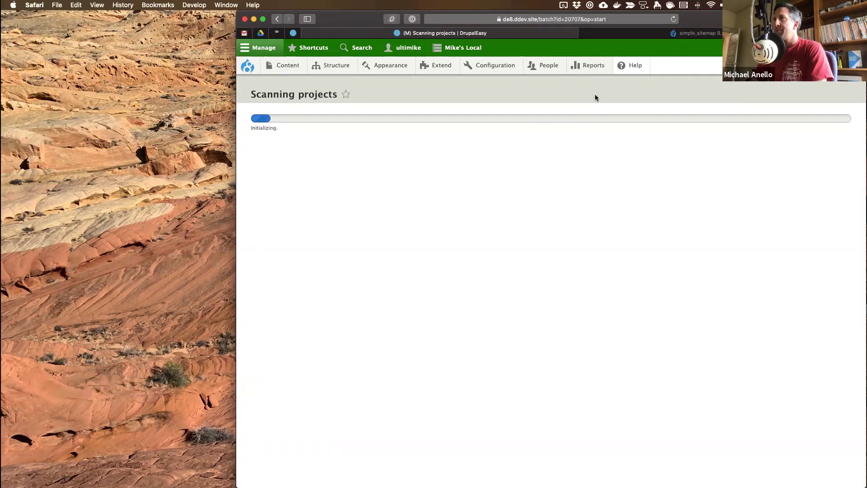
key(ctrl+Right)
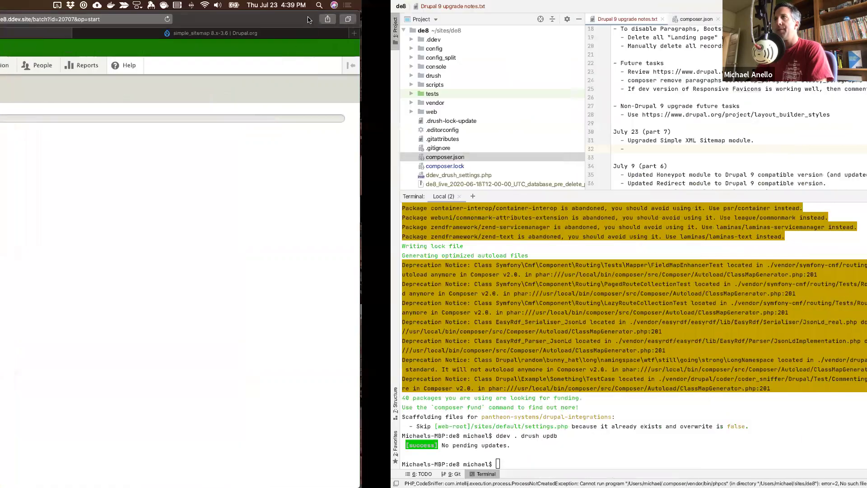
key(ctrl+Tab)
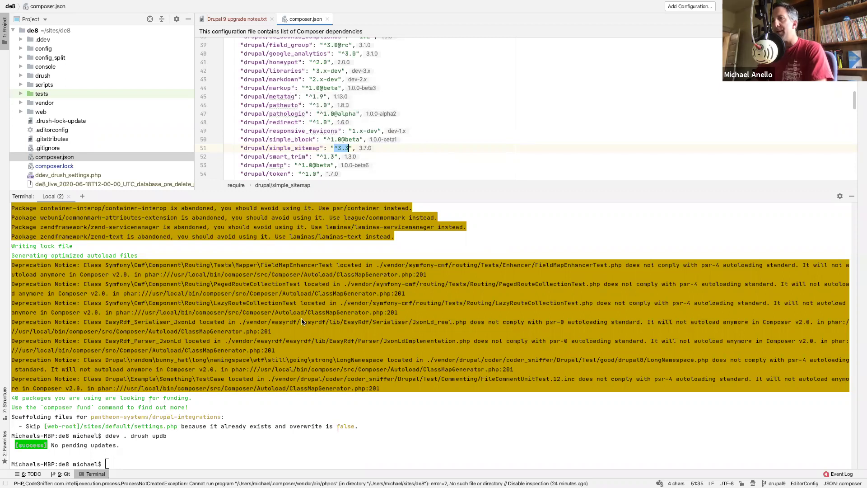
key(ctrl+Left)
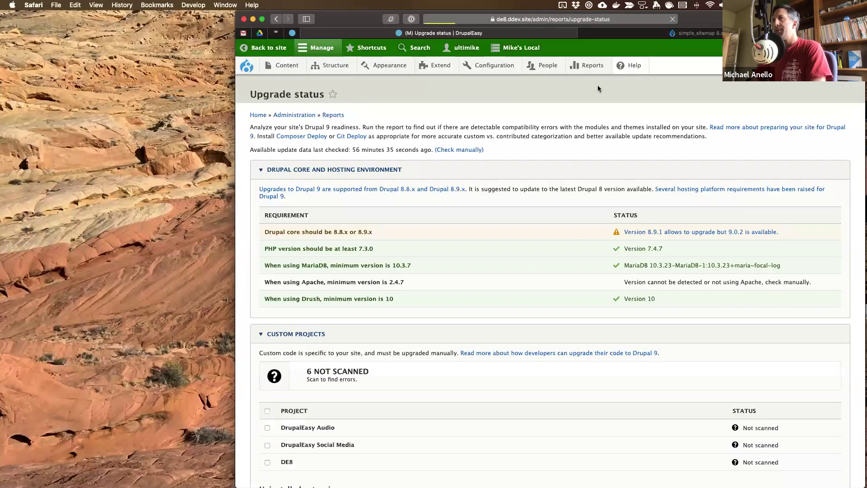
scroll(481, 339, down, 15)
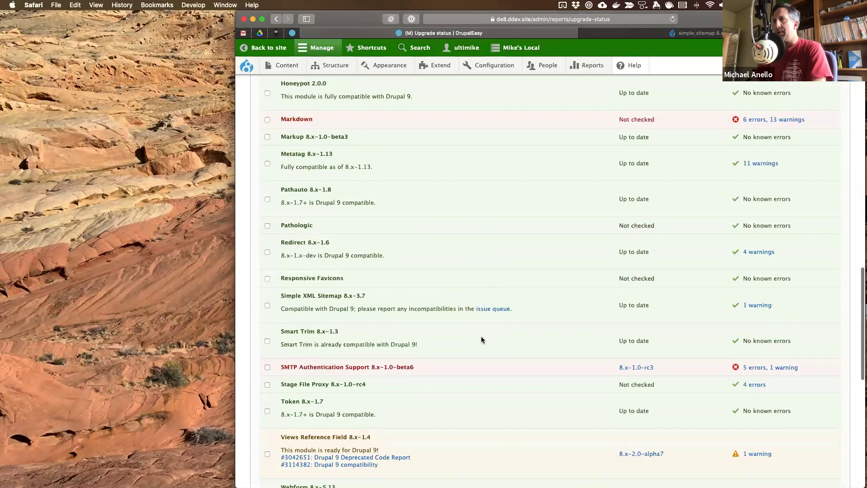
scroll(480, 340, down, 5)
scroll(307, 120, up, 1)
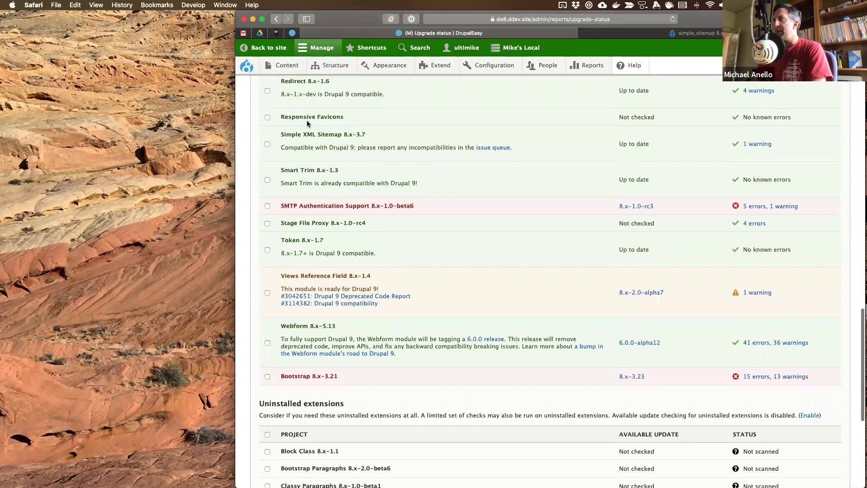
click(757, 145)
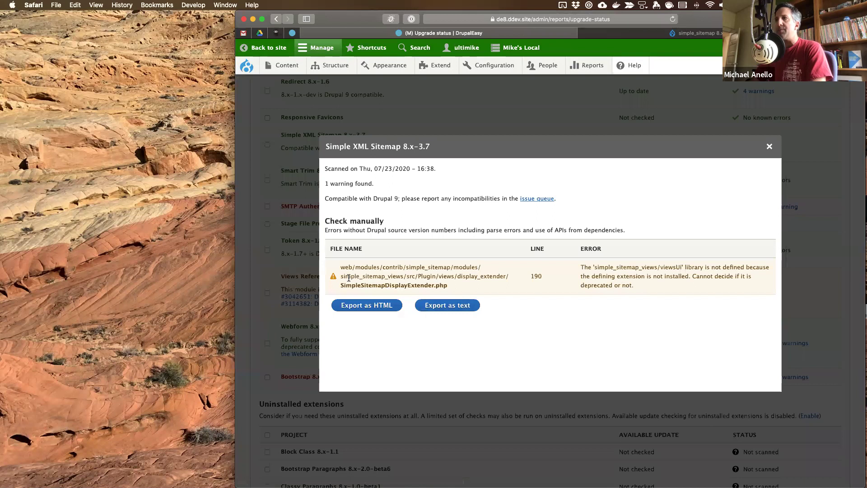
drag(342, 276, 403, 276)
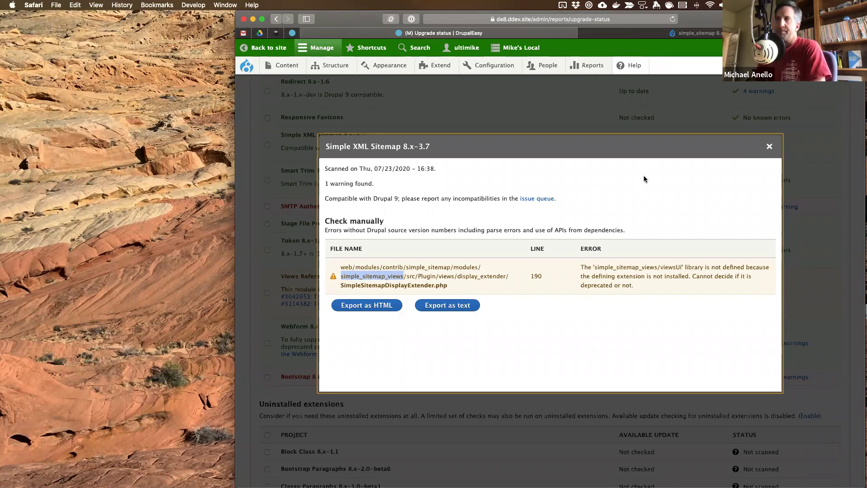
click(661, 168)
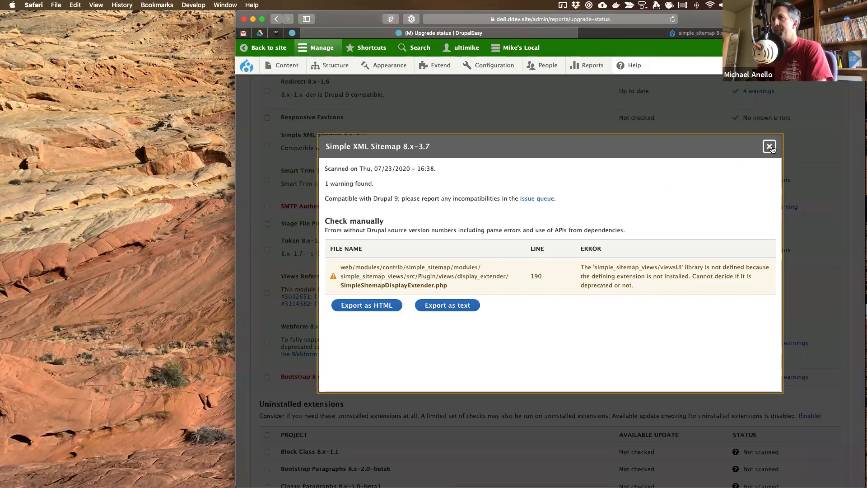
click(770, 147)
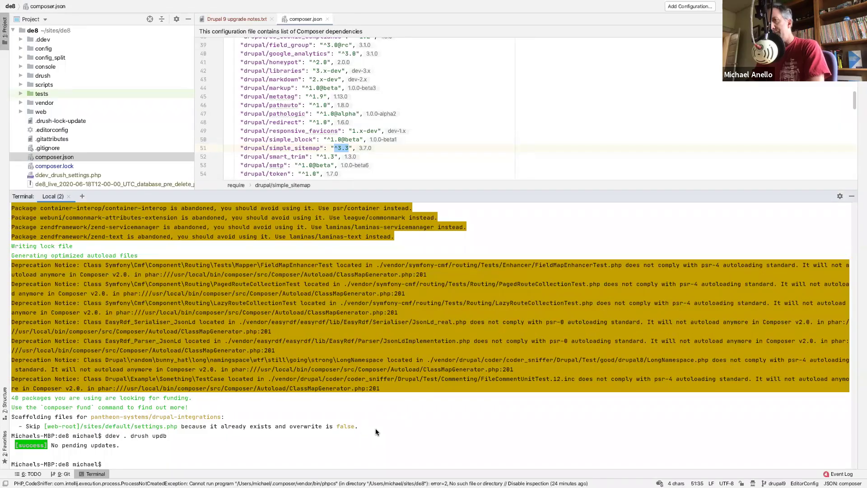
- Run git status to review the changed files on the drupal9 branch
text(git status)
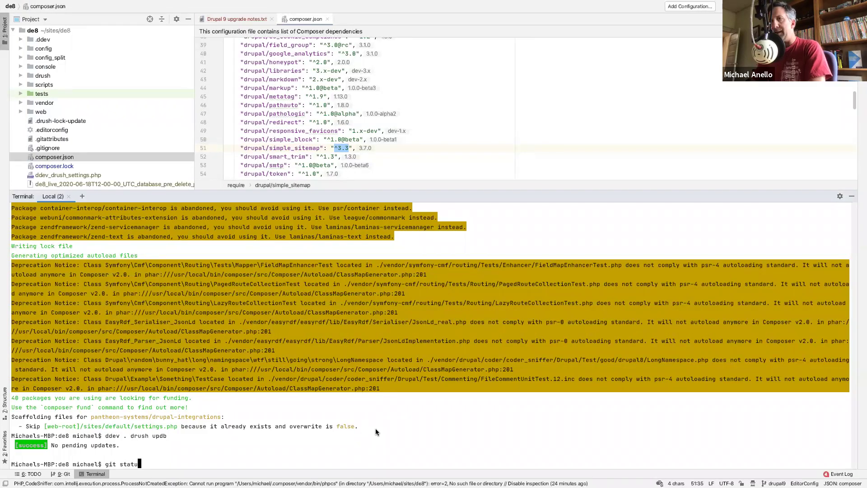
key(Return)
scroll(149, 351, up, 15)
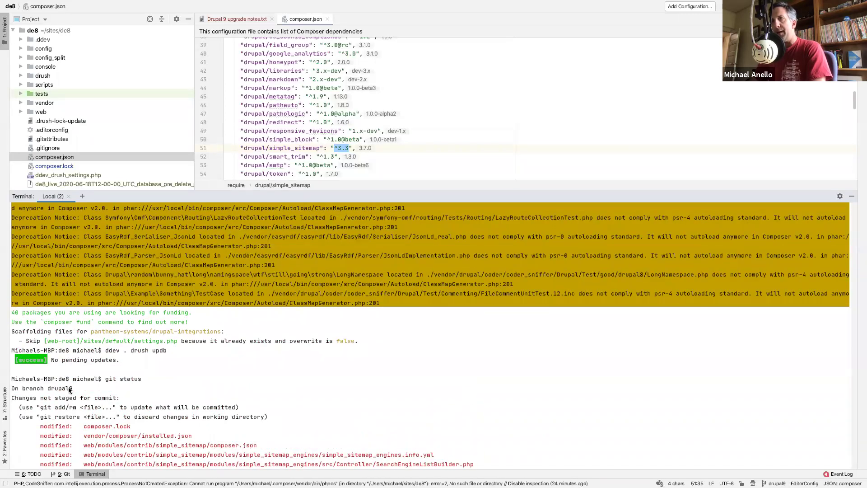
triple_click(68, 387)
scroll(245, 364, down, 15)
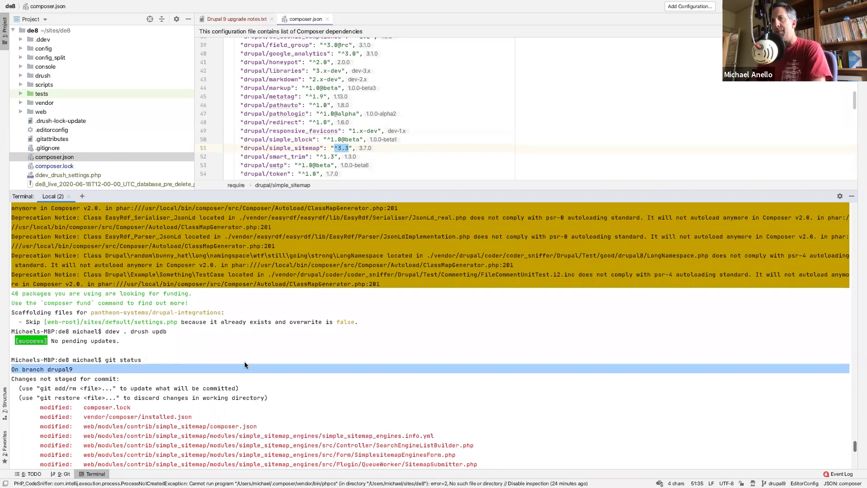
- Stage composer.lock, vendor and web/modules/contrib/simple_sitemap/, then confirm with git status
text(git )
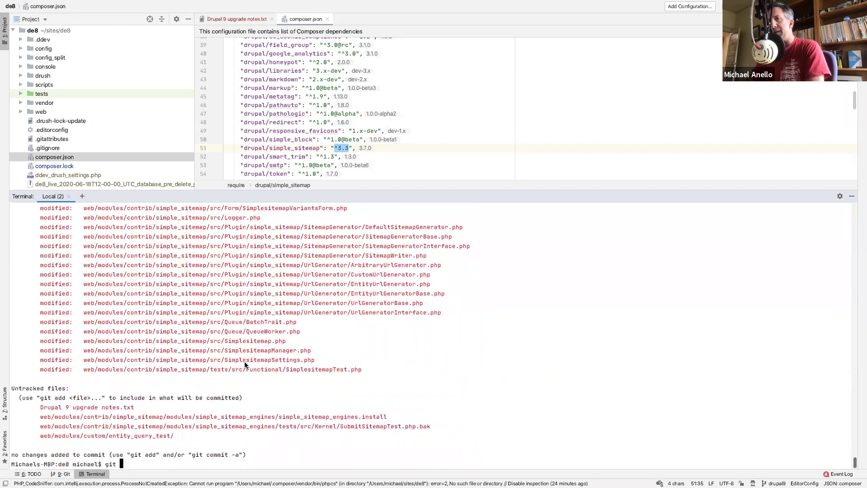
text(add composer.loc)
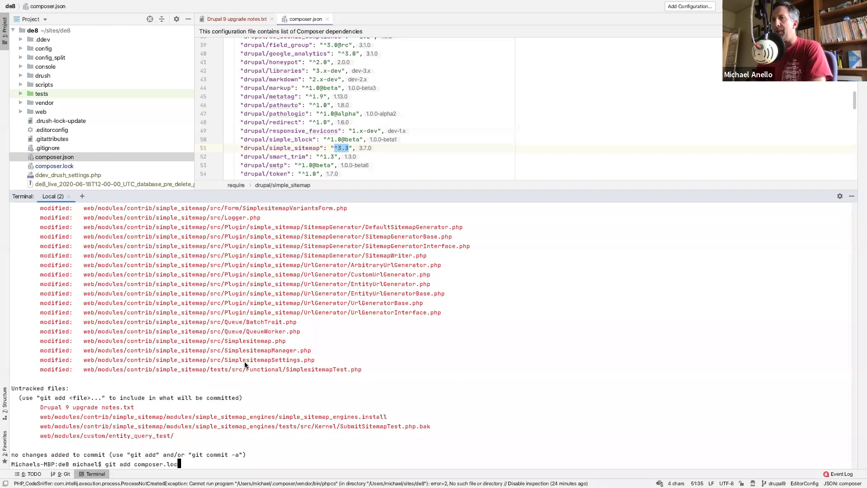
text(k vendor web/modules/contrib/simp)
key(Tab)
key(Return)
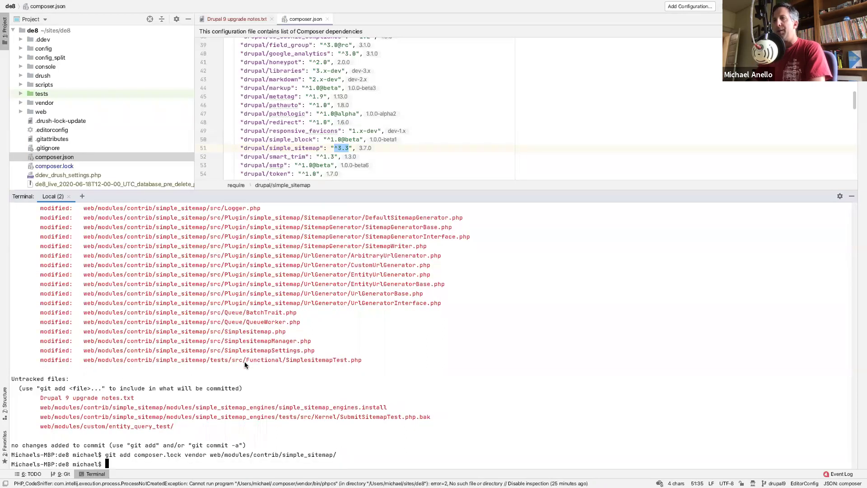
text(git status)
key(Return)
scroll(201, 396, up, 6)
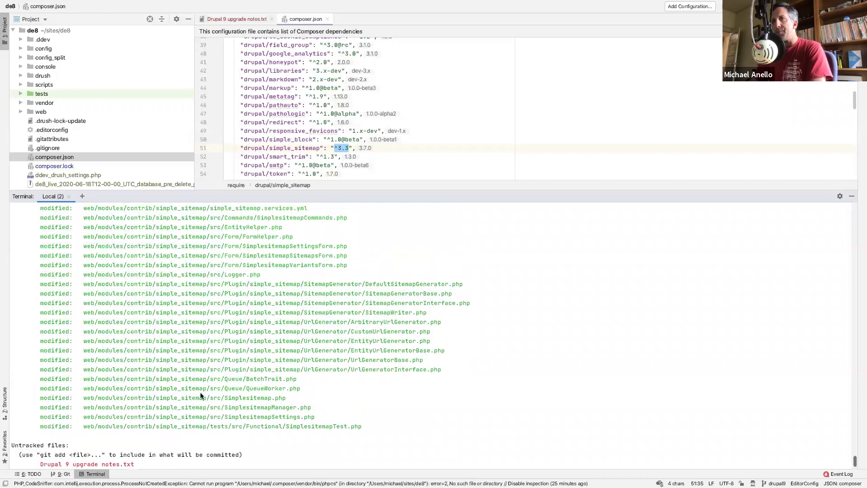
scroll(201, 396, up, 5)
scroll(201, 396, down, 10)
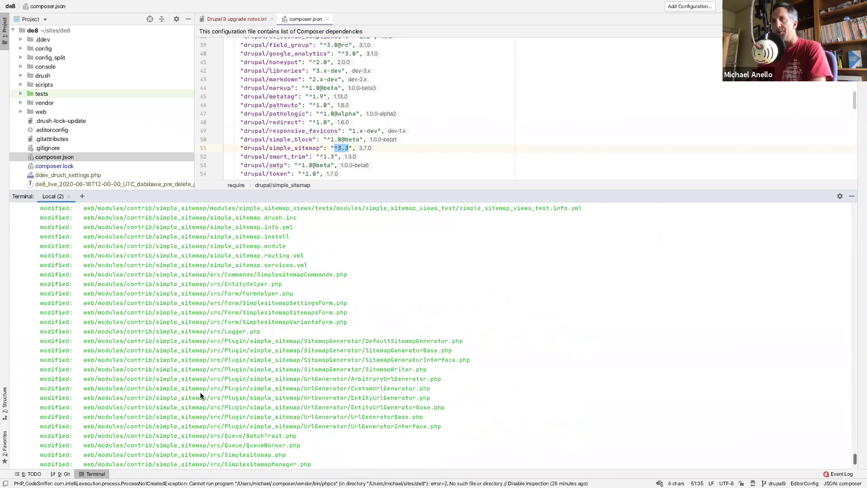
- Commit with message 'Updated Simple Sitemap modules to 8.x-3.7' and check the working tree
text(git com)
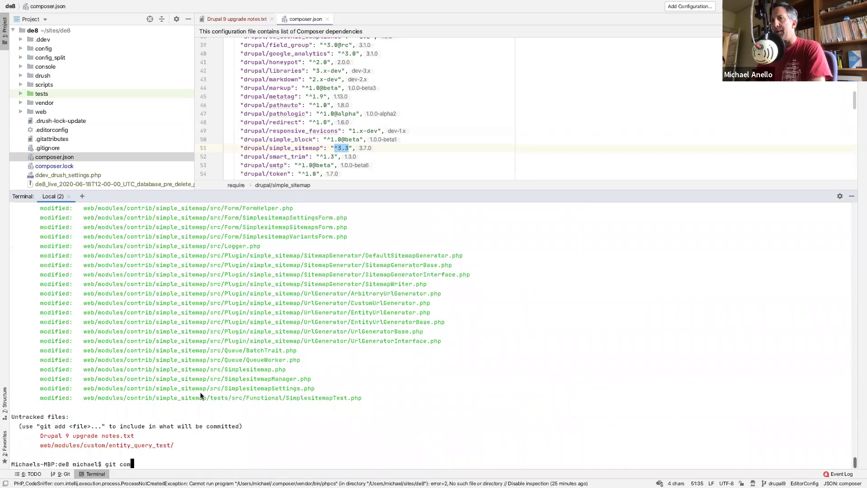
text(mit -m 'Update)
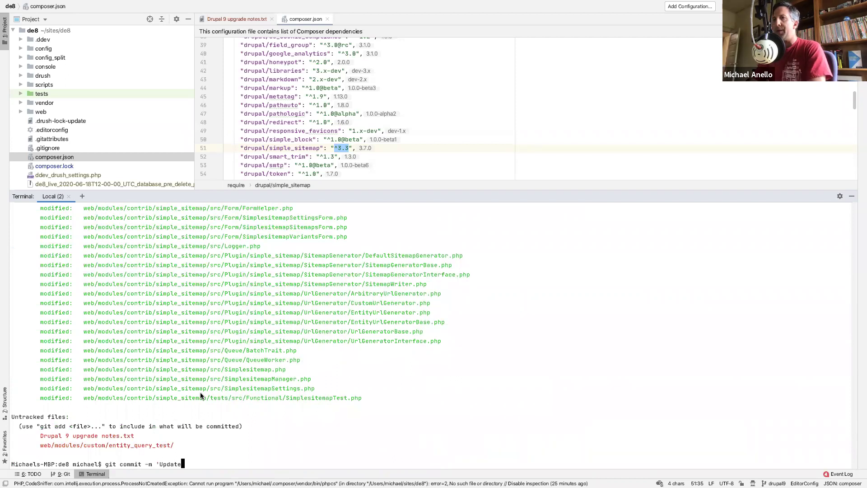
text(d Simple Sitemap modules t)
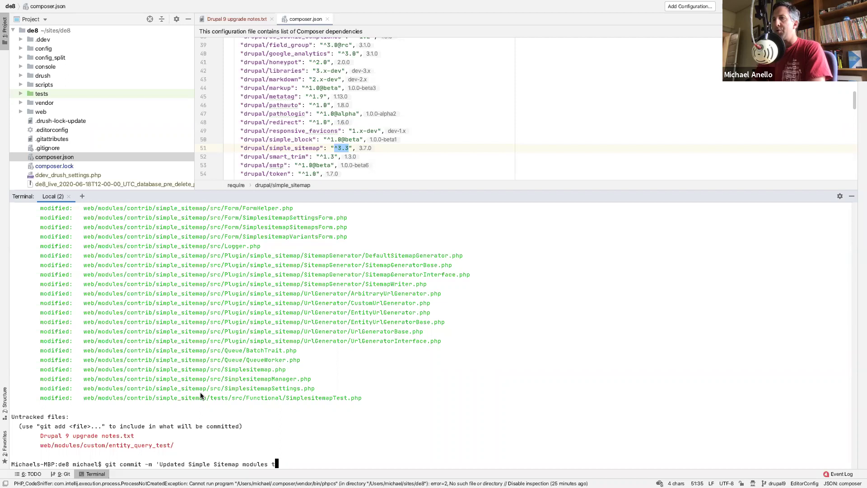
text(o )
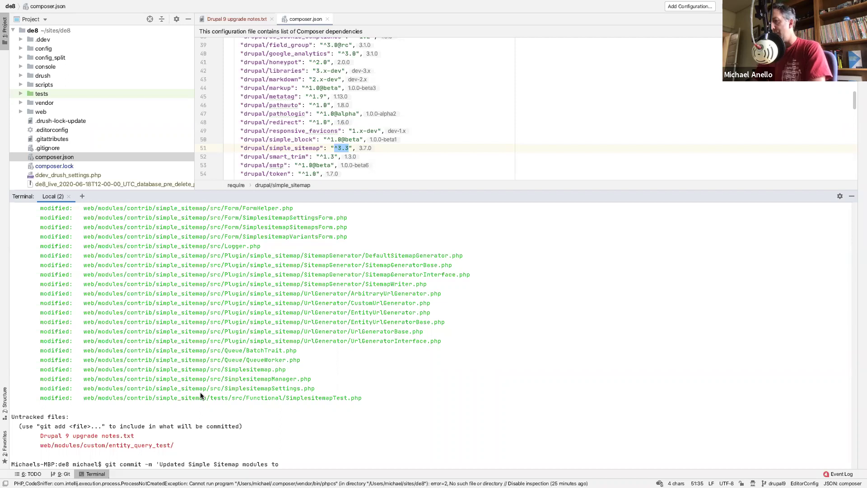
text(8.x-)
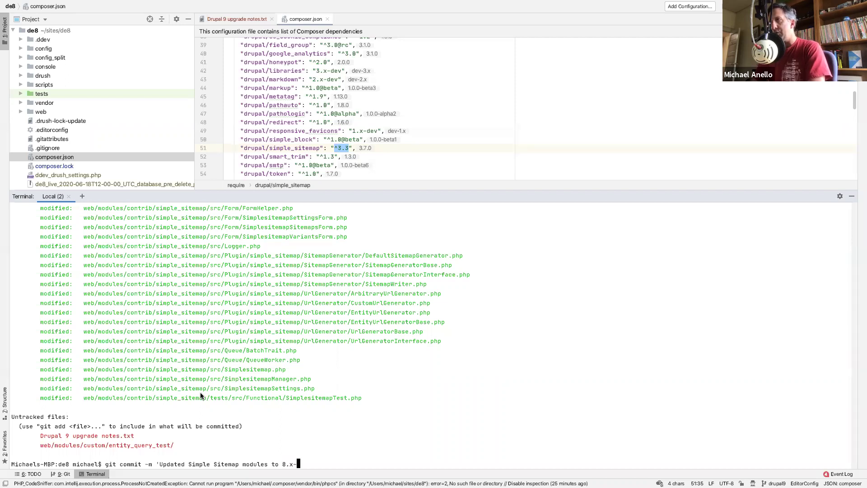
text(3.7)
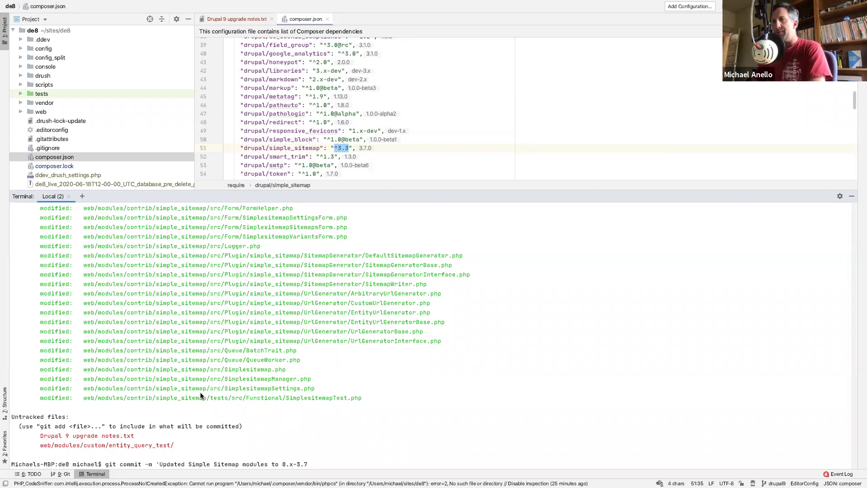
text(')
key(Return)
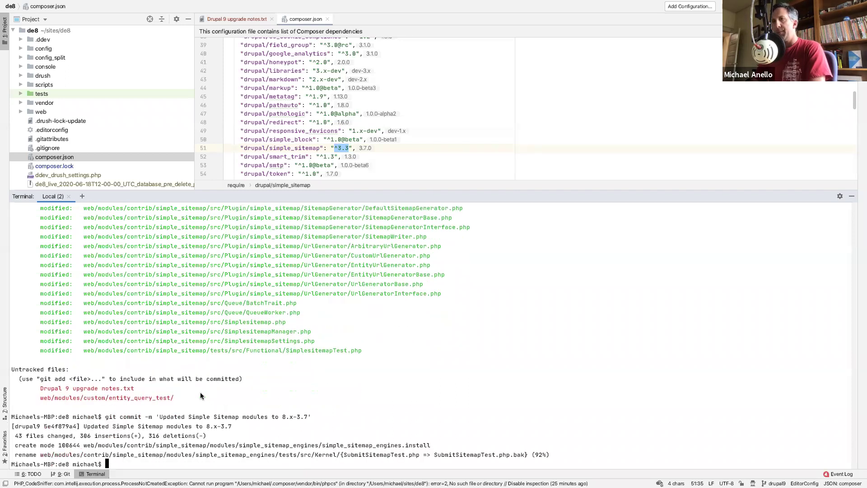
text(git status)
key(Return)
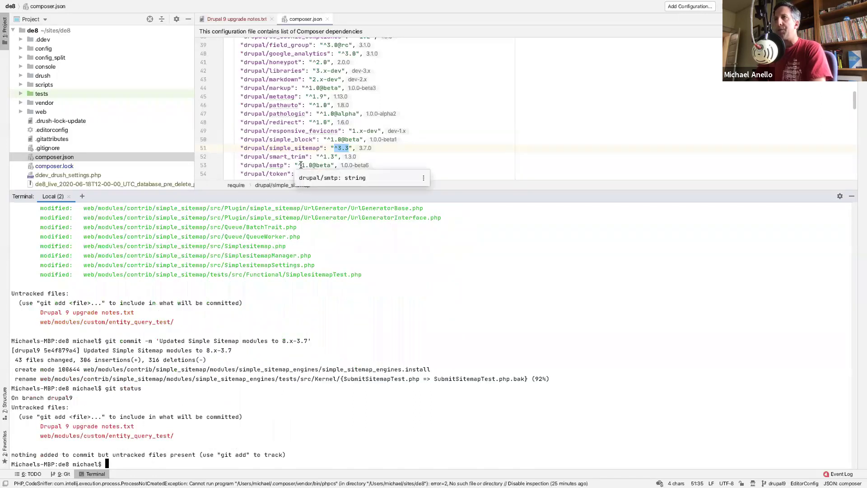
click(316, 165)
key(ctrl+Right)
key(ctrl+Left)
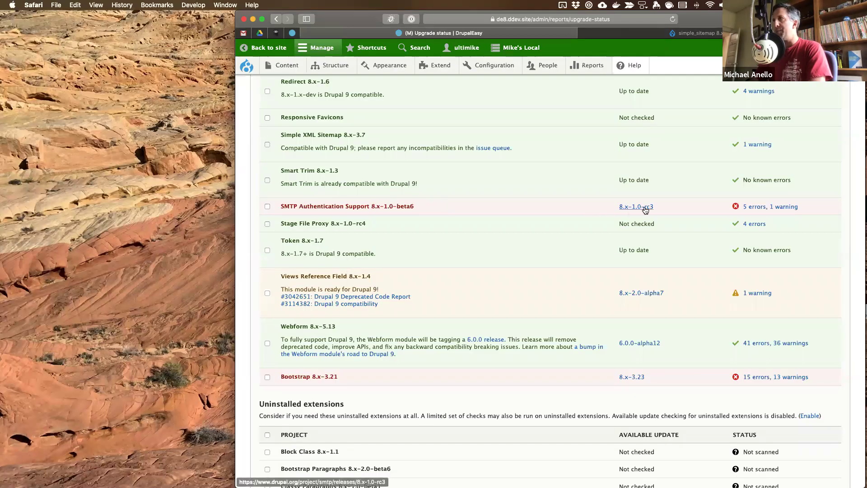
- Change the drupal/smtp constraint in composer.json from ^1.0@beta to ^1.0@rc
key(ctrl+Right)
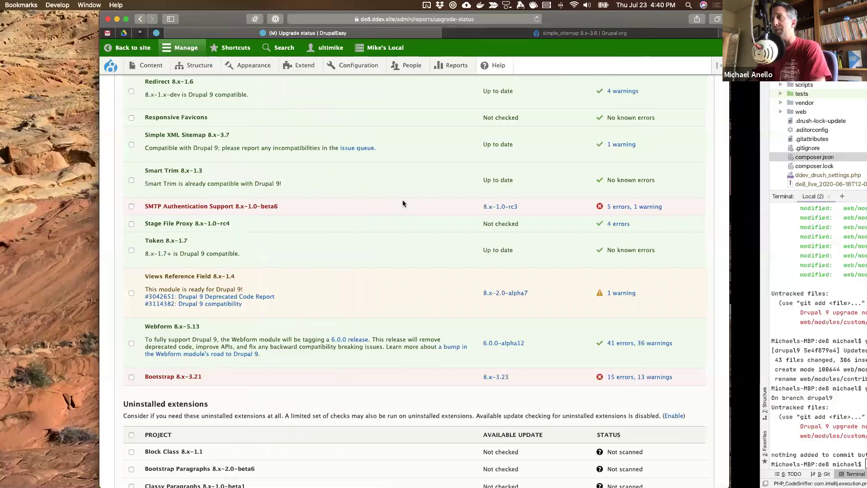
double_click(324, 165)
text(rc)
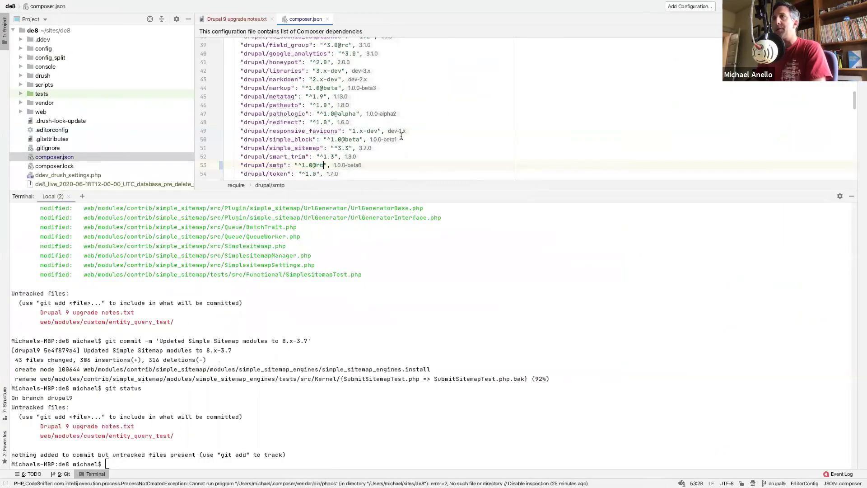
click(416, 112)
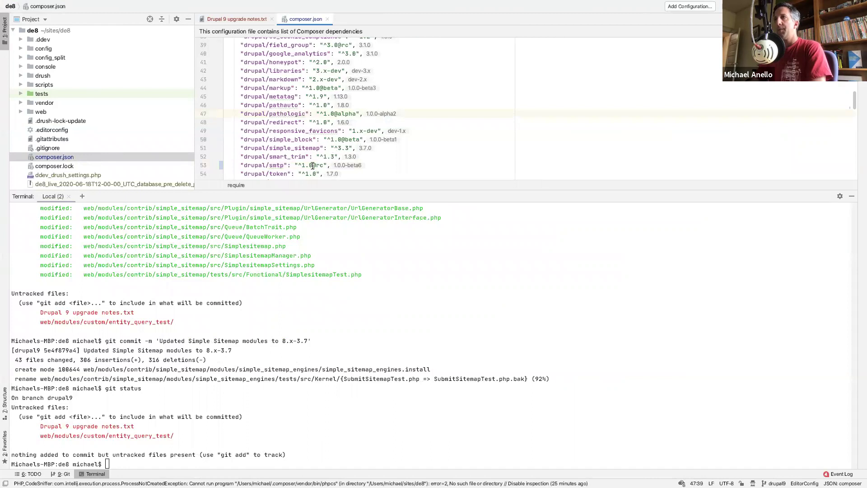
- Run 'ddev composer update drupal/smtp' in the terminal
click(291, 339)
key(Up)
key(Up)
key(Up)
key(Up)
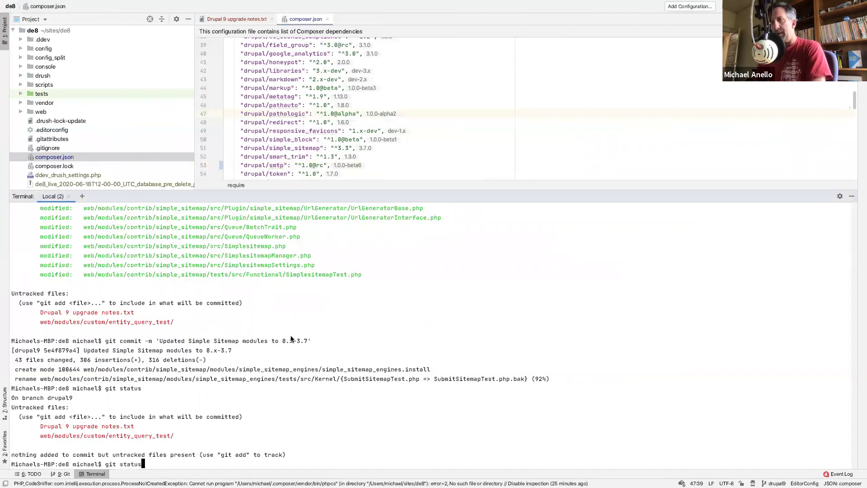
key(Up)
key(Up)
key(Up)
key(BackSpace)
key(BackSpace)
key(BackSpace)
key(BackSpace)
key(BackSpace)
key(BackSpace)
key(BackSpace)
key(BackSpace)
key(BackSpace)
key(BackSpace)
key(BackSpace)
key(BackSpace)
key(BackSpace)
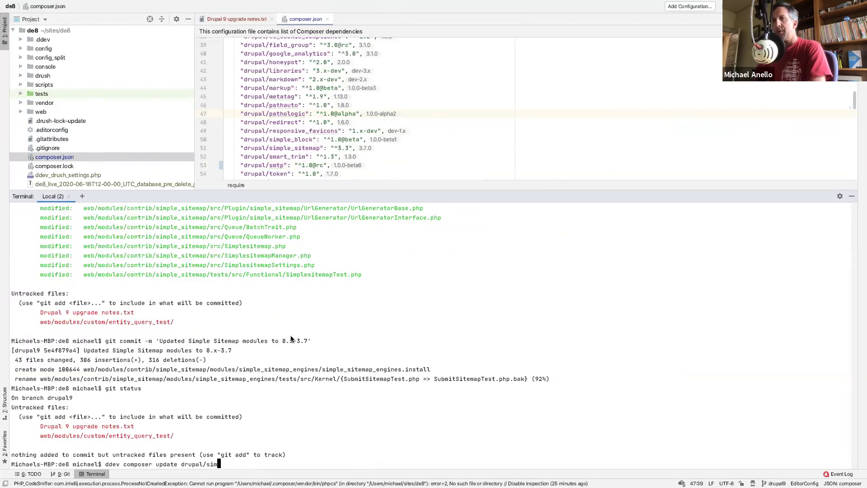
text(mpt)
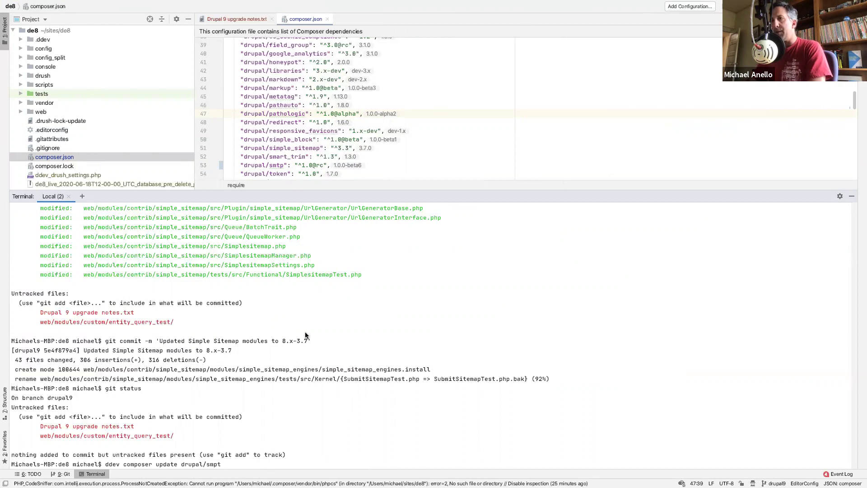
key(BackSpace)
key(BackSpace)
text(tp)
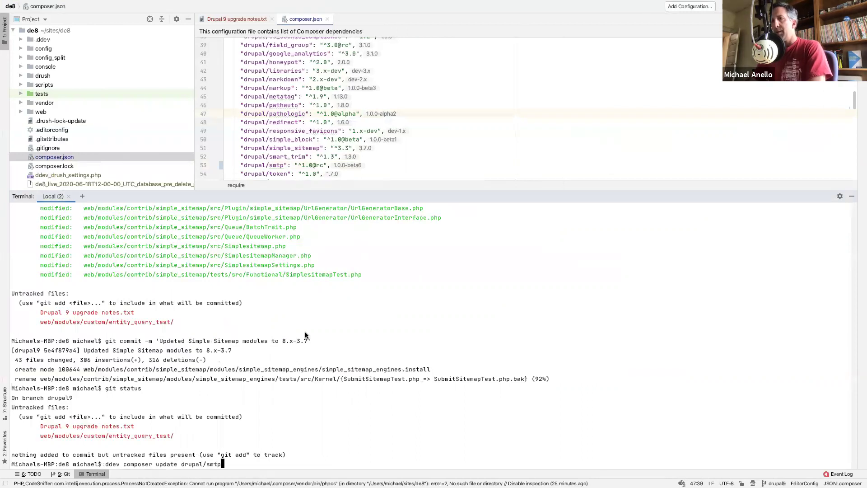
key(Return)
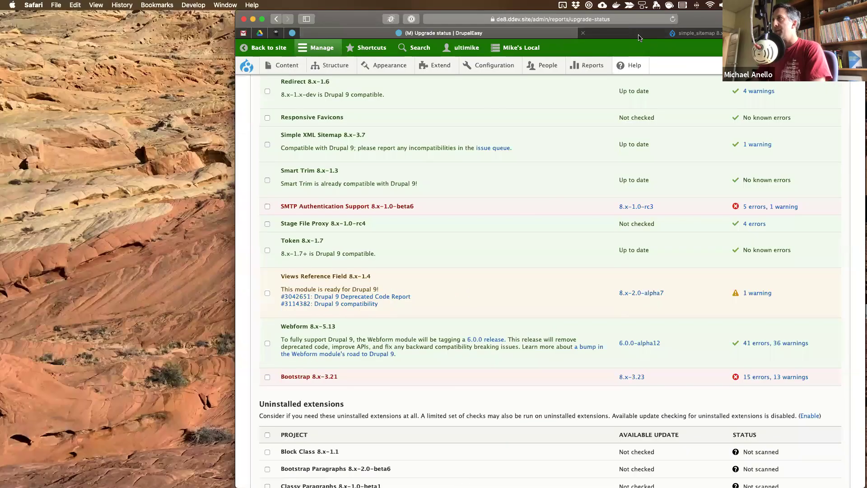
- Load the drupal.org/project/smtp project page in the release notes tab
click(440, 33)
click(277, 19)
click(554, 20)
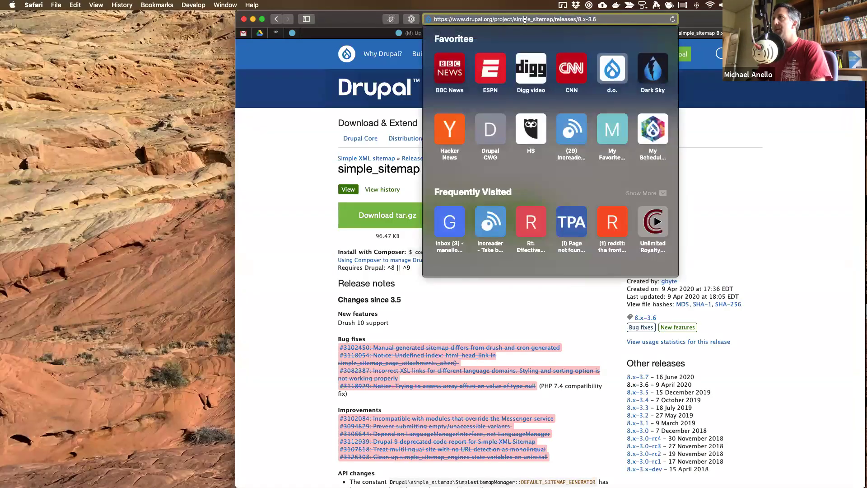
drag(516, 20, 641, 21)
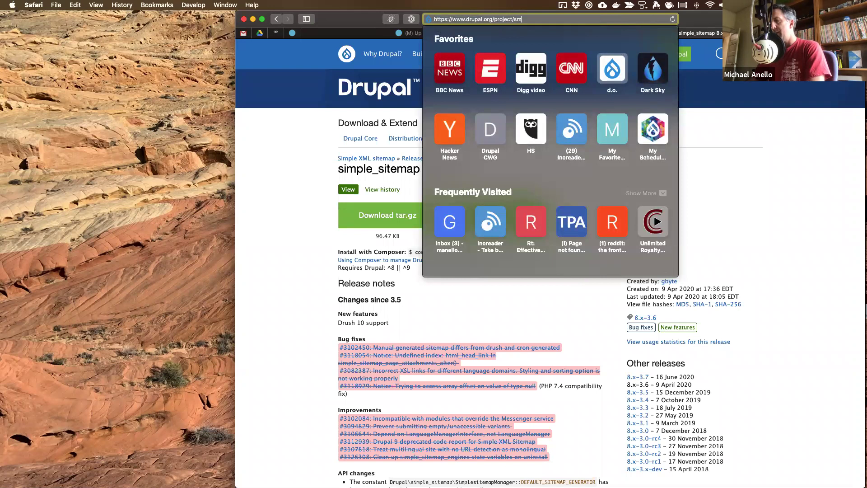
text(smtp)
key(Return)
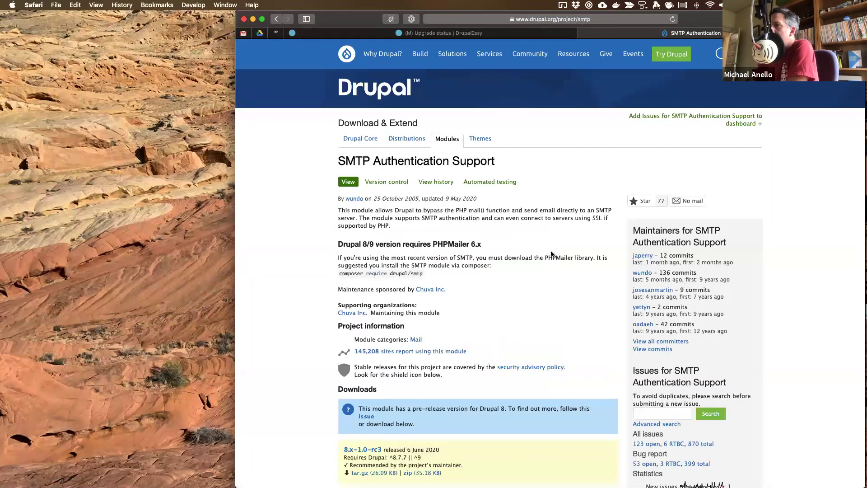
scroll(452, 316, down, 3)
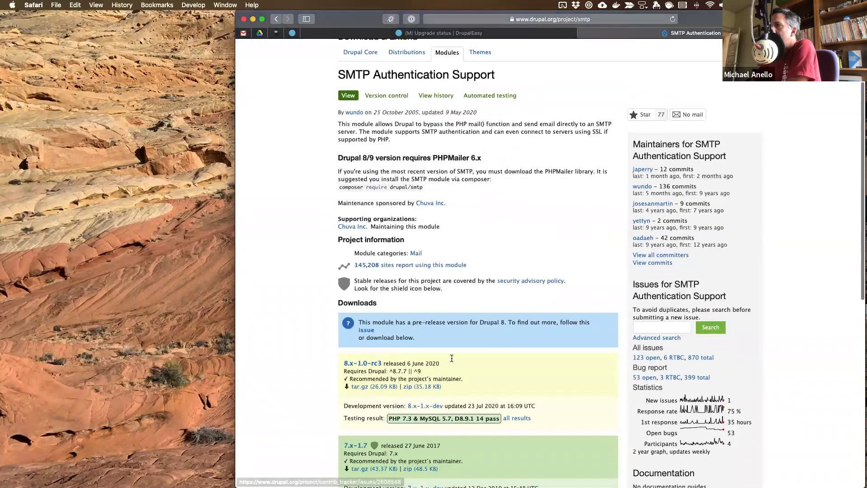
- Read the smtp 8.x-1.0-rc3, rc2 and rc1 release notes, highlighting the Drupal 9 changelog entries
click(363, 364)
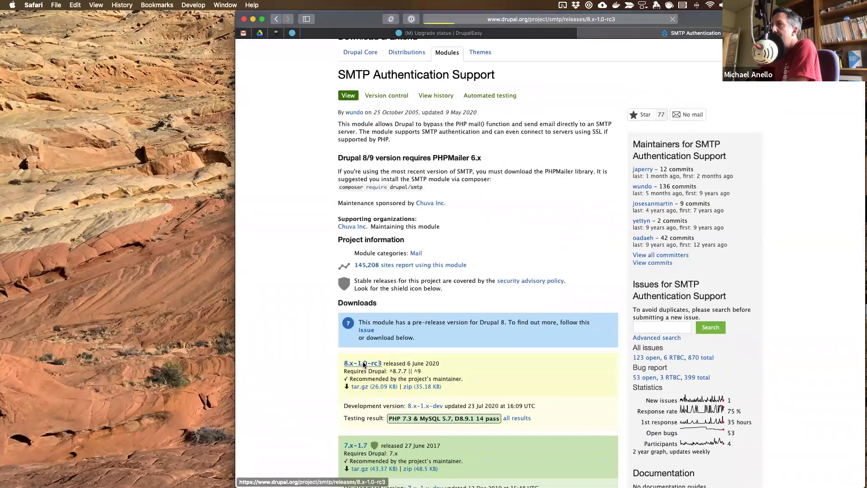
scroll(428, 225, down, 2)
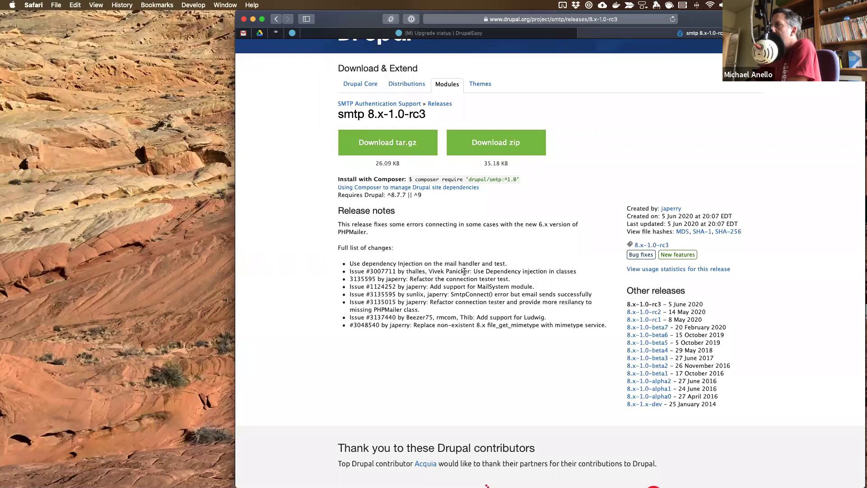
click(649, 312)
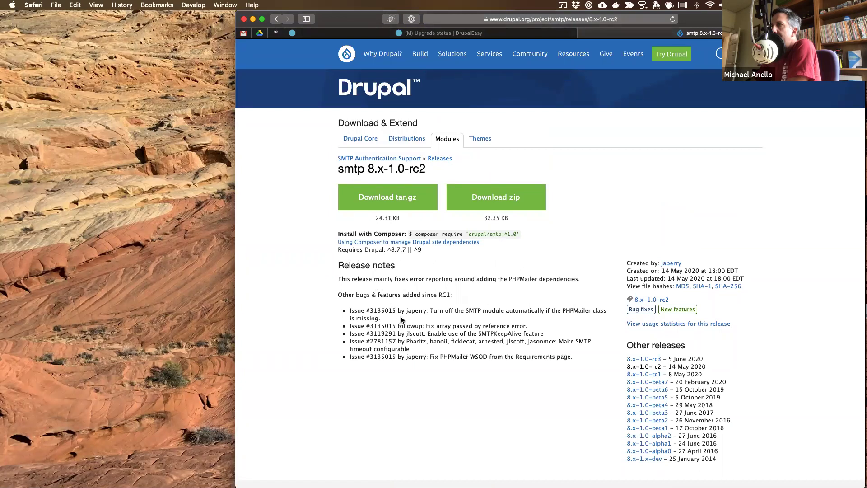
click(647, 375)
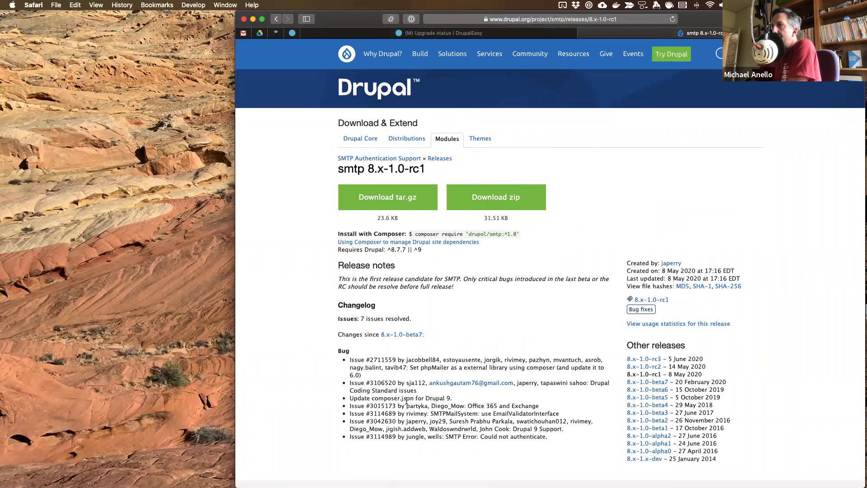
drag(400, 399, 465, 399)
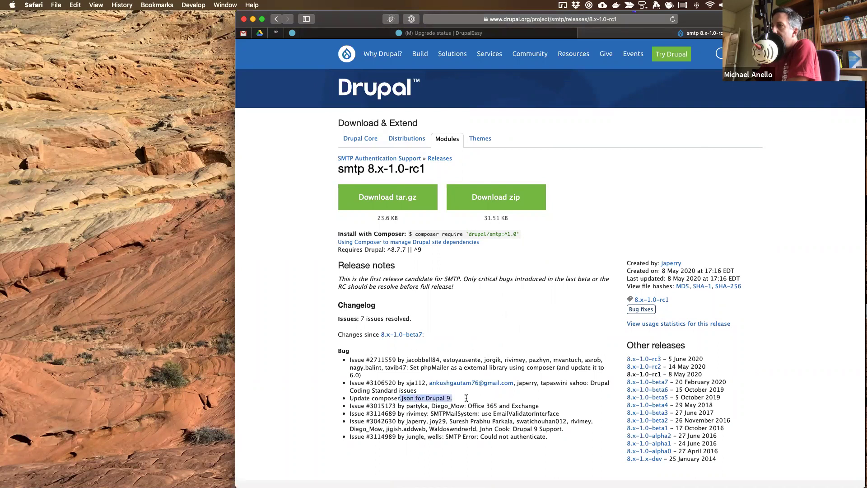
drag(524, 430, 596, 438)
- Check the 8.x-1.0-beta7 release notes, then return via rc3 to the Upgrade status report
click(649, 384)
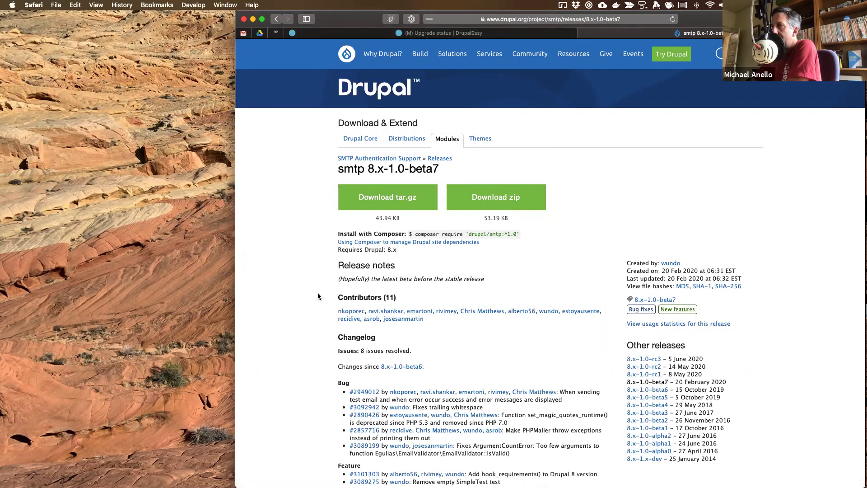
scroll(292, 310, down, 5)
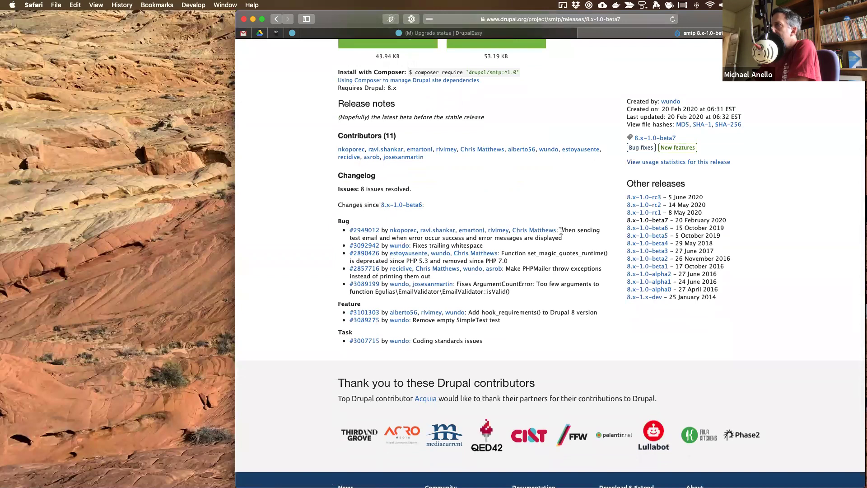
click(644, 198)
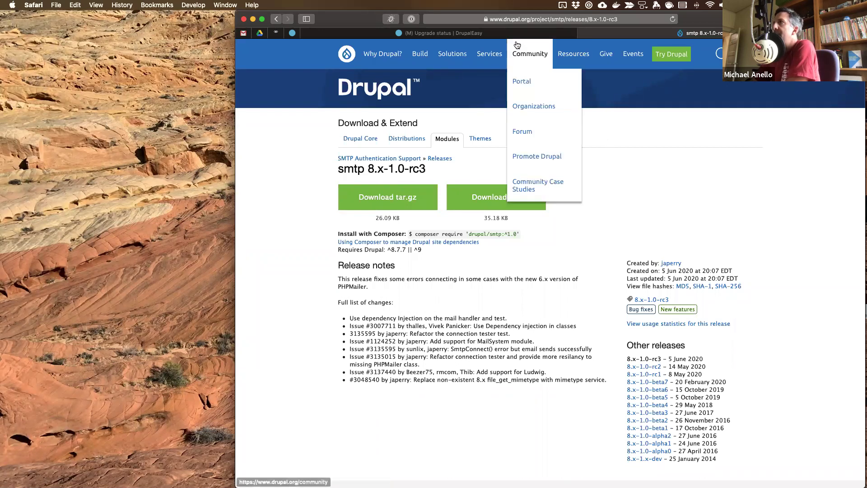
click(444, 33)
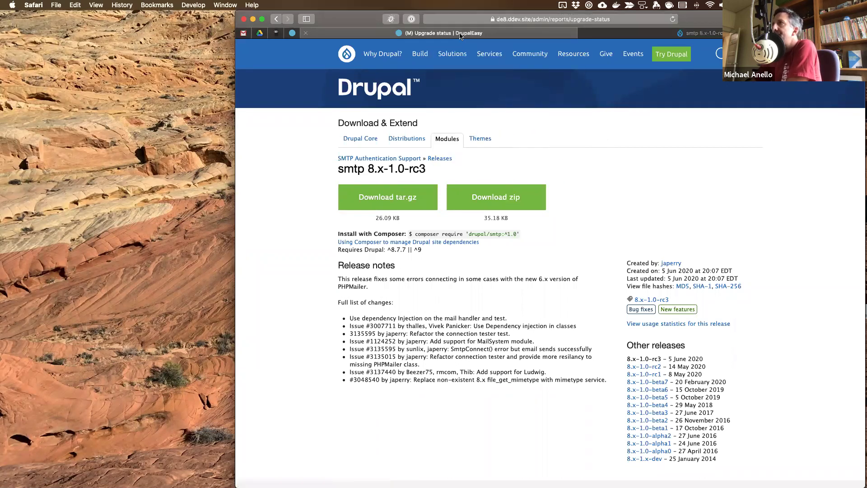
key(ctrl+Right)
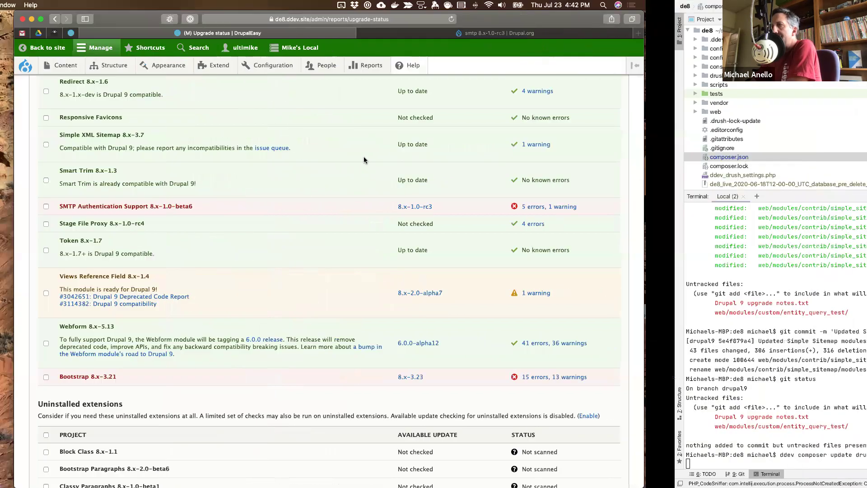
- Confirm smtp 1.0.0-rc3 in the composer output, then rerun 'ddev . drush updb'
scroll(163, 370, up, 3)
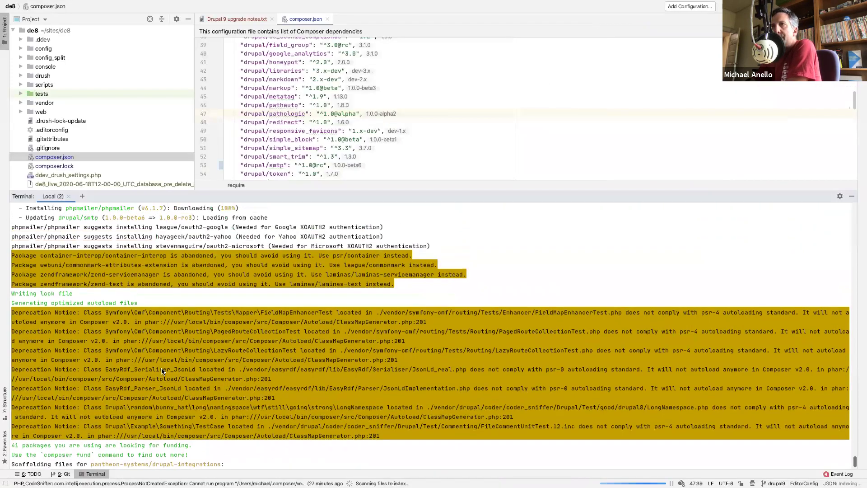
drag(159, 246, 193, 248)
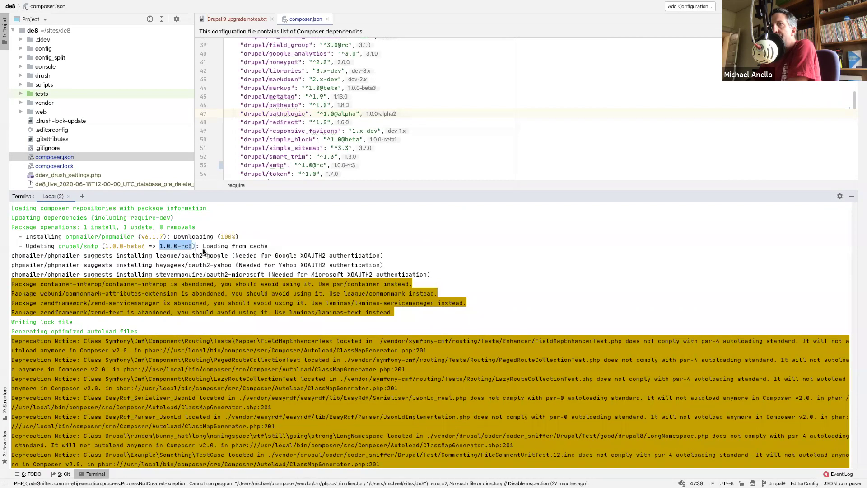
click(240, 267)
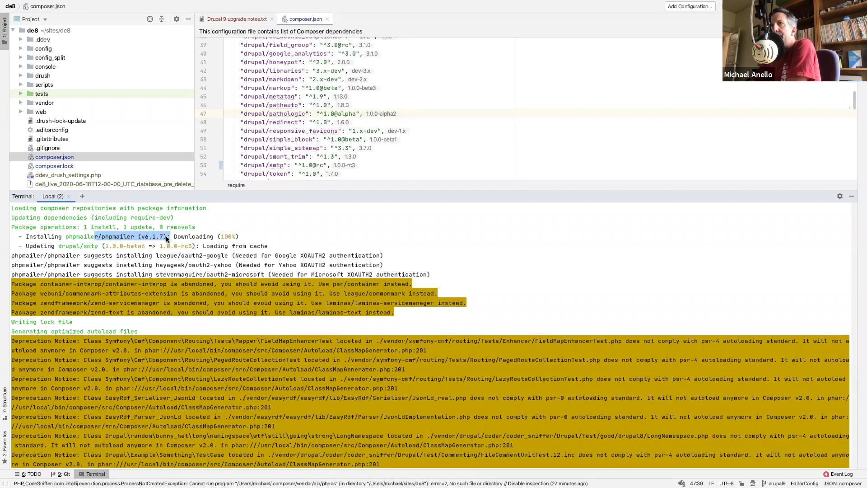
click(194, 244)
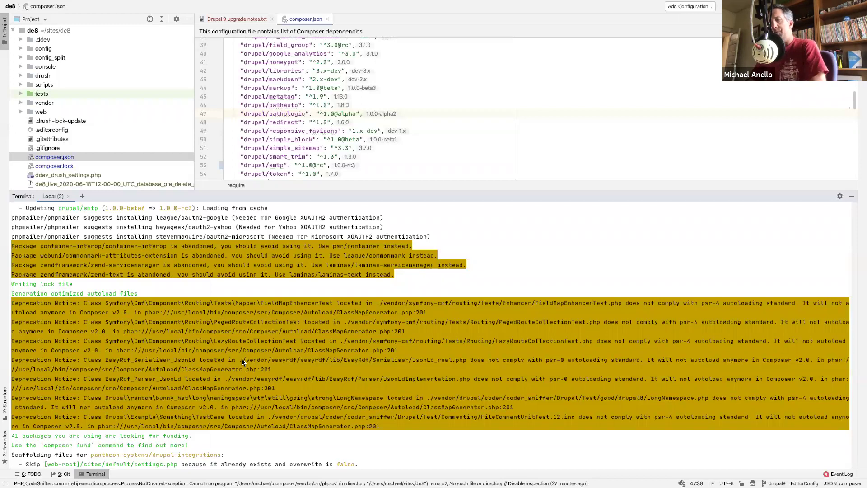
key(Up)
key(Up)
key(Up)
key(Up)
key(Up)
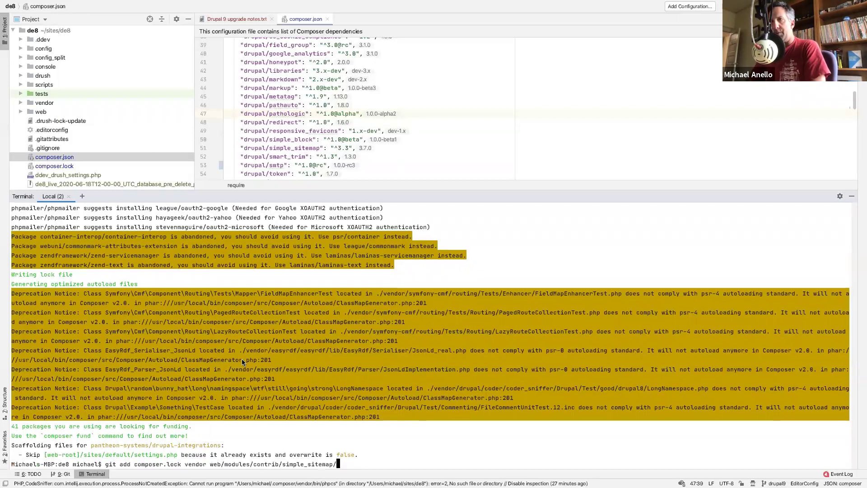
key(Up)
key(Return)
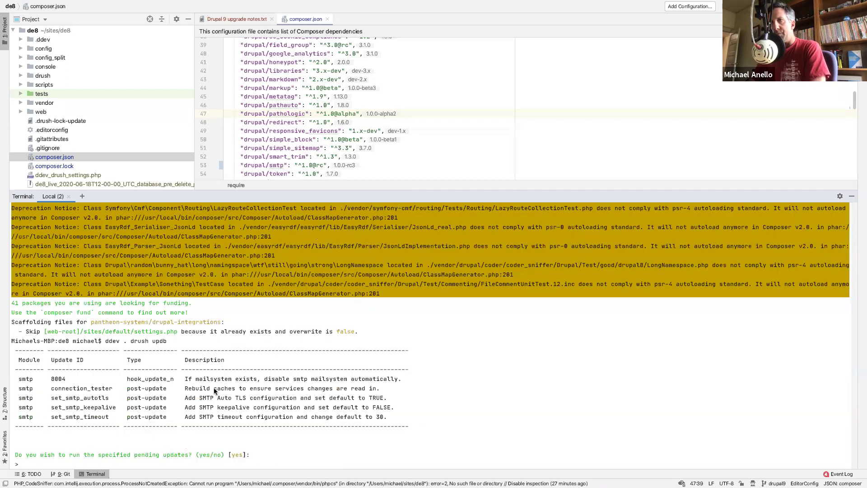
- Add '- SMTP' under Google Analytics in the Drupal 9 upgrade notes, then return to Safari
scroll(213, 387, down, 1)
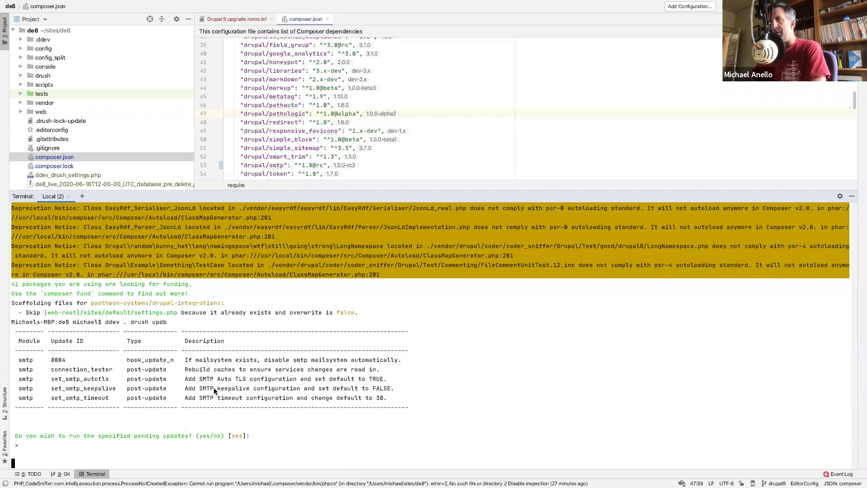
click(250, 22)
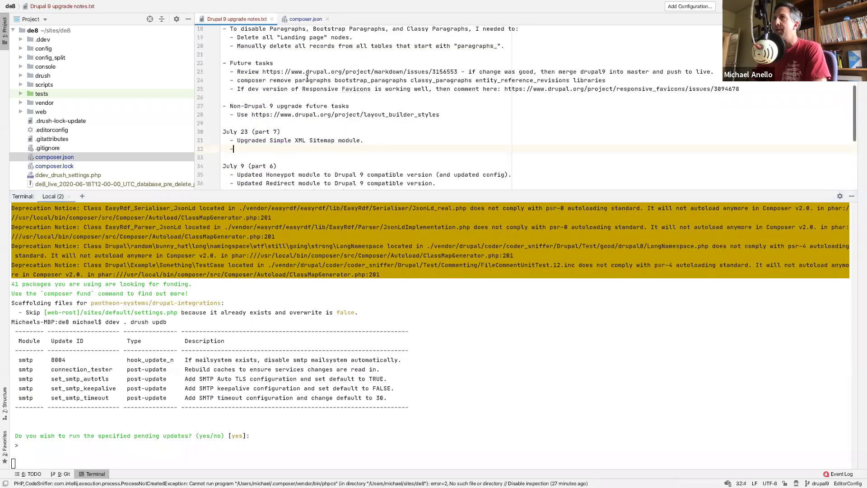
scroll(307, 78, up, 5)
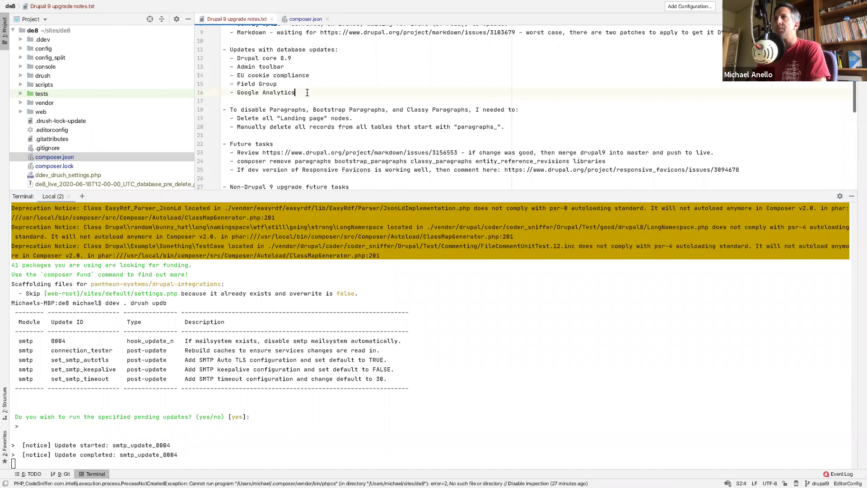
key(Return)
text(- SMTP)
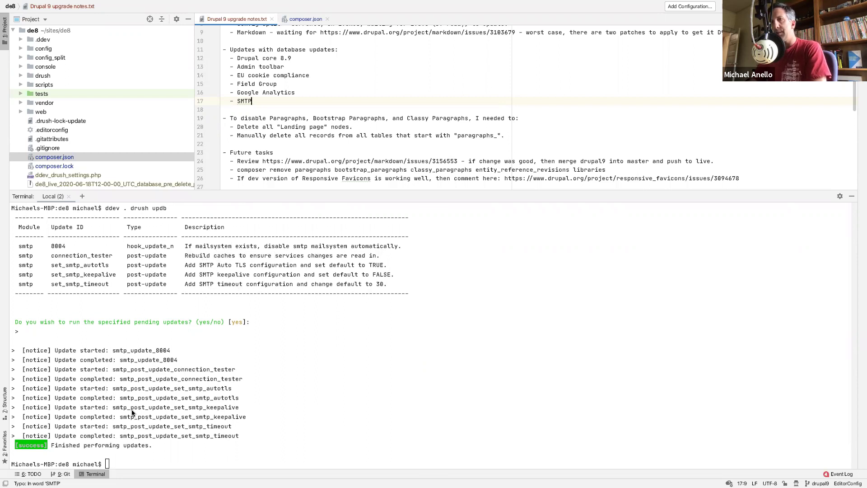
click(258, 352)
key(ctrl+Left)
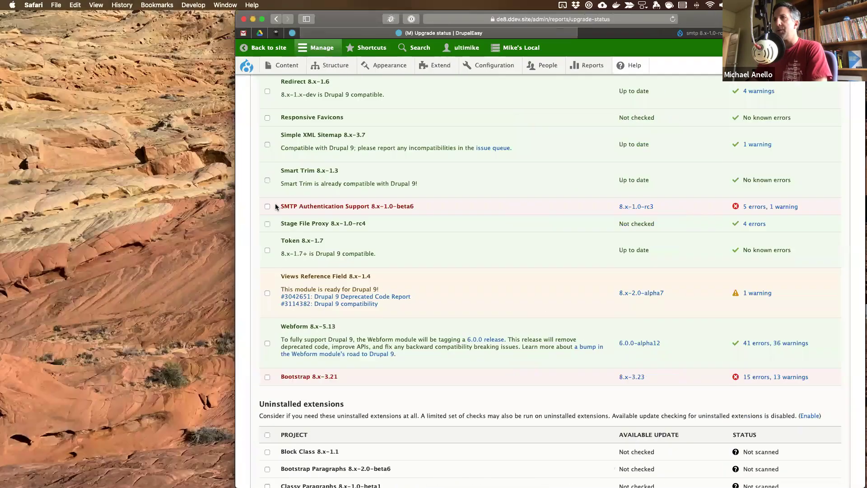
- Select SMTP Authentication Support in Upgrade Status and rescan it
scroll(267, 207, down, 10)
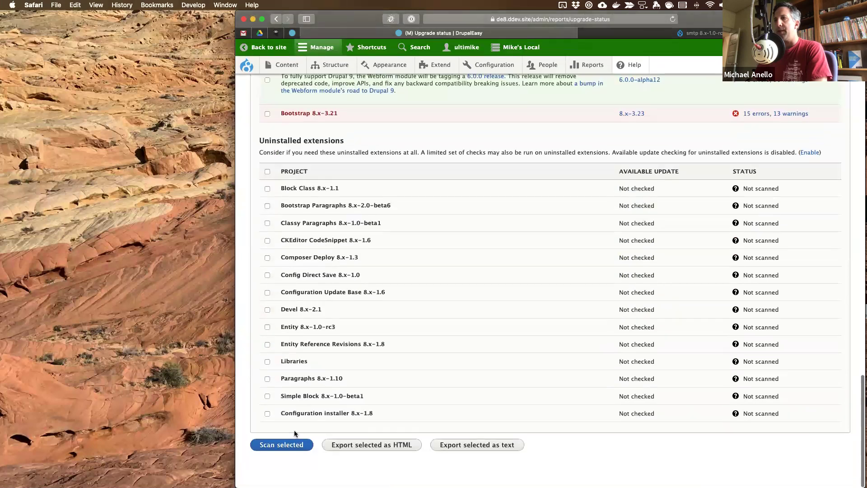
scroll(432, 209, up, 15)
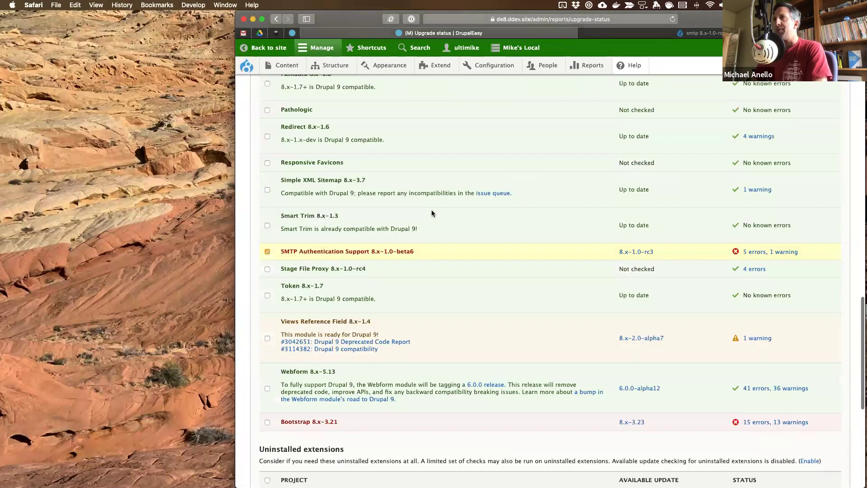
mouse_move(509, 64)
mouse_move(509, 99)
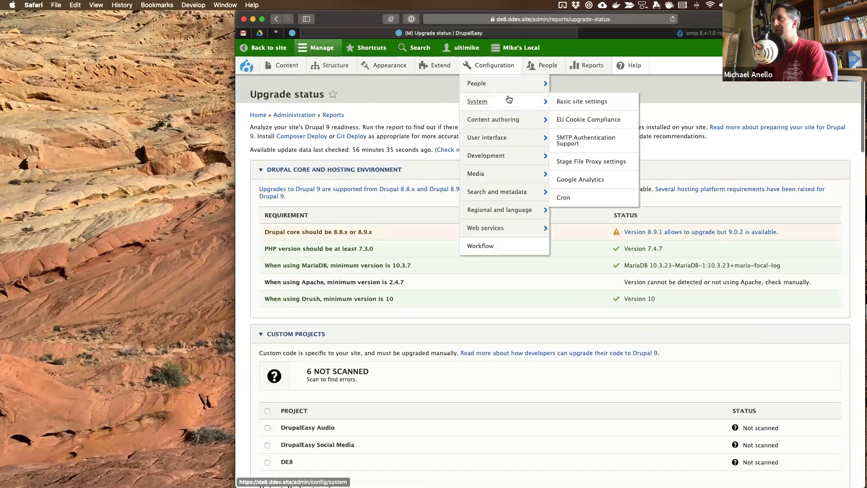
super+click(564, 140)
scroll(426, 250, down, 15)
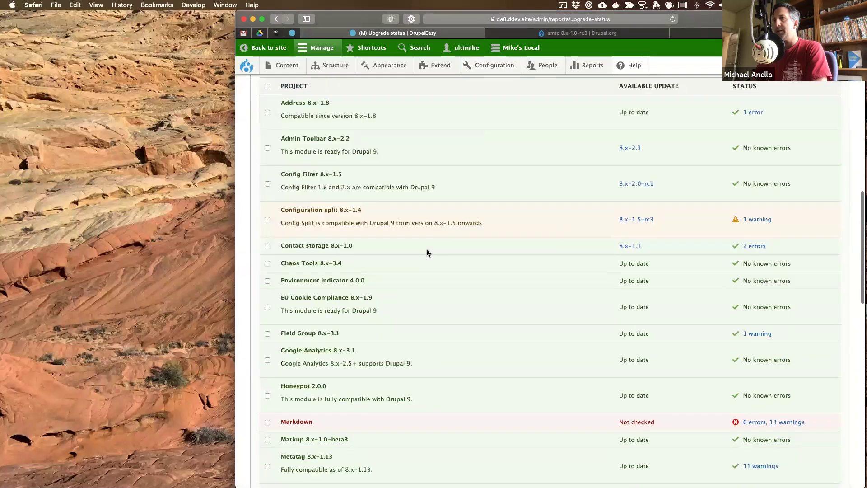
scroll(427, 250, up, 1)
scroll(275, 223, up, 6)
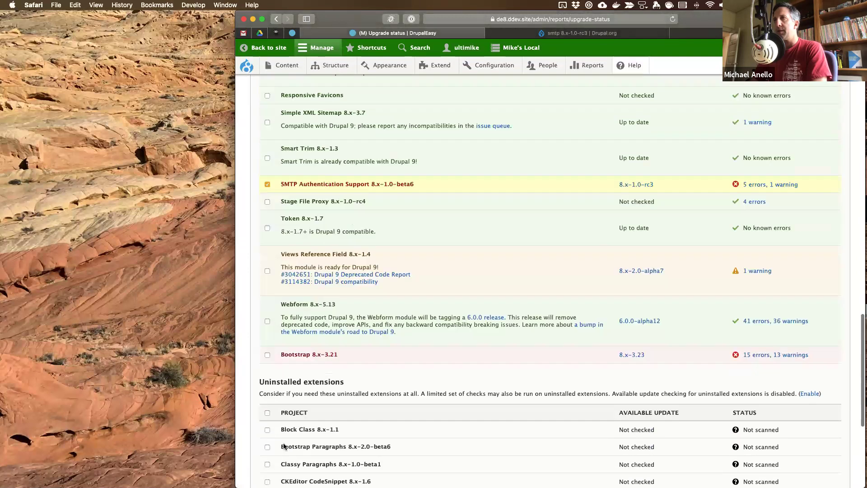
scroll(277, 267, down, 6)
click(281, 445)
- Check the SMTP settings and 8.x-1.0-rc3 release page, then confirm the rescan shows no errors
click(693, 34)
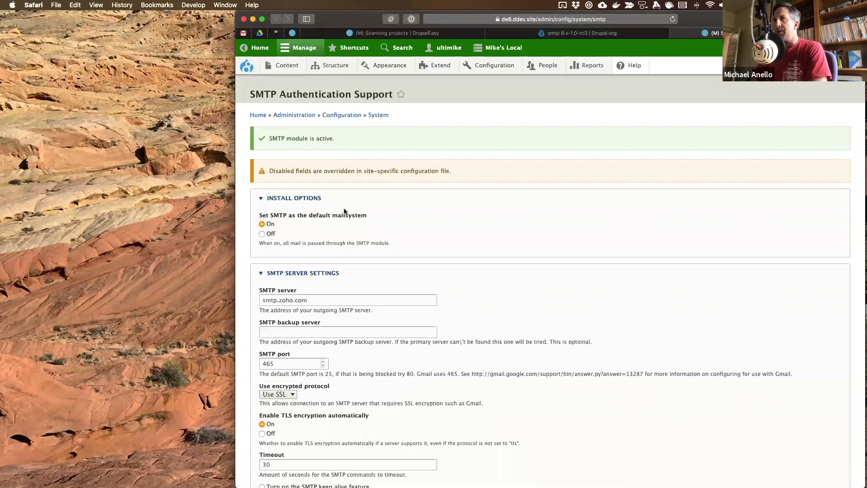
scroll(311, 228, down, 10)
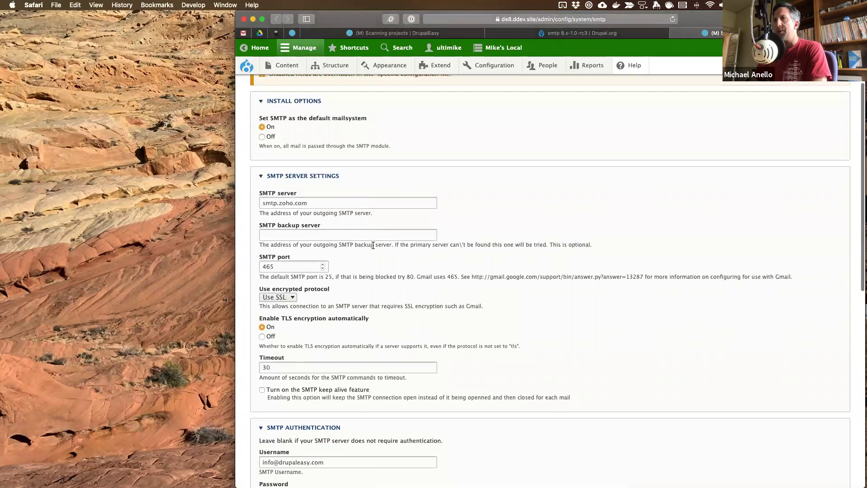
scroll(373, 246, down, 5)
scroll(373, 246, up, 15)
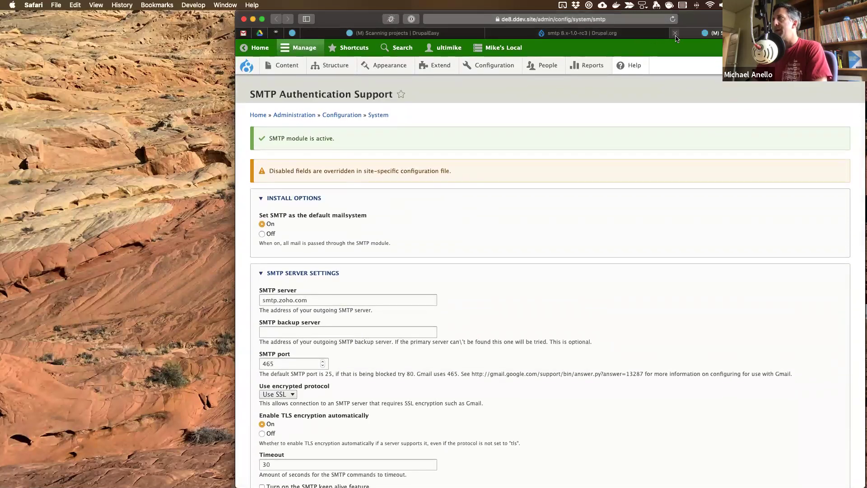
click(501, 36)
click(474, 33)
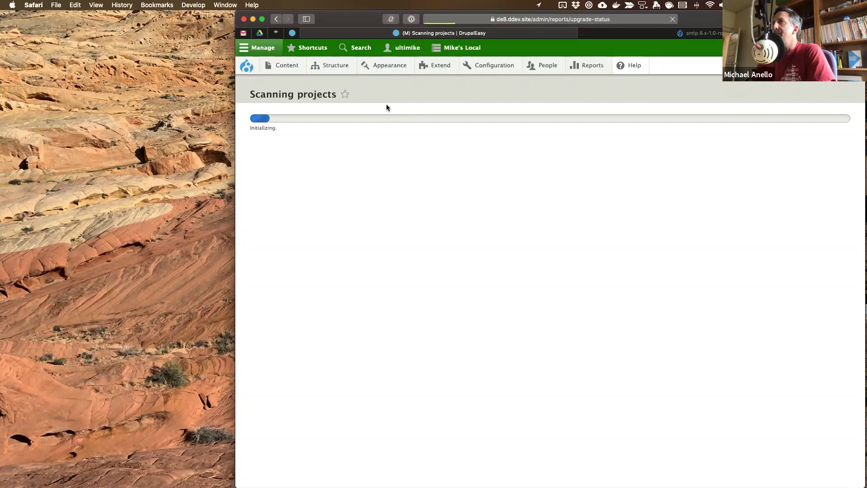
scroll(435, 251, down, 15)
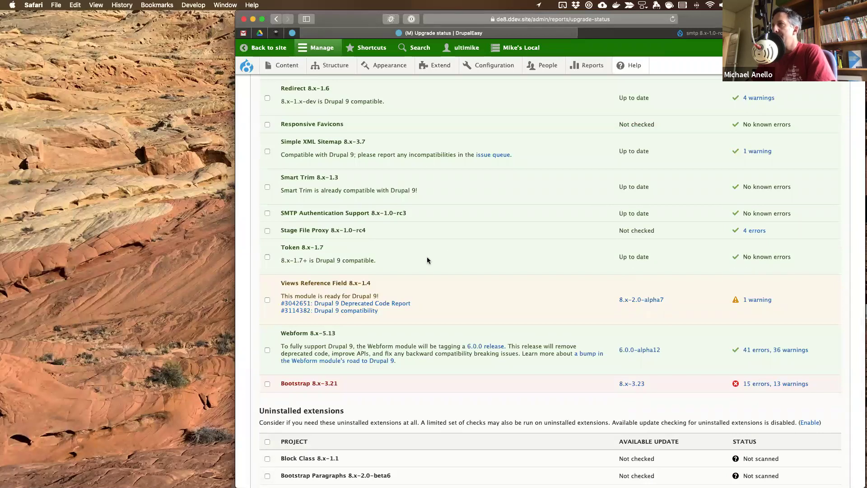
scroll(426, 256, down, 3)
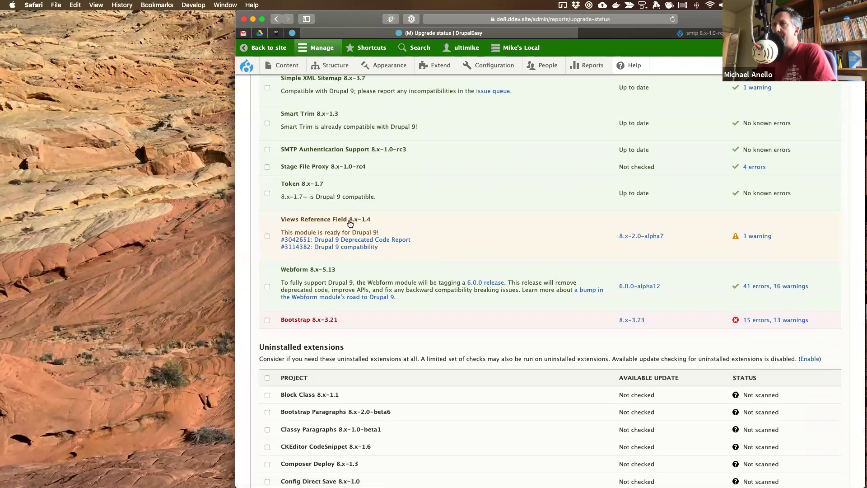
key(ctrl+Right)
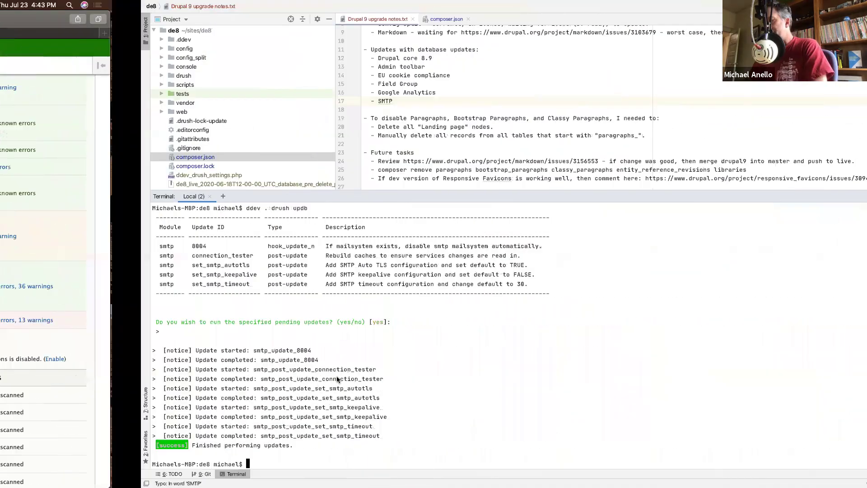
- Check git status and stage composer.lock, vendor and web/modules/contrib/smtp
text(git status)
key(Return)
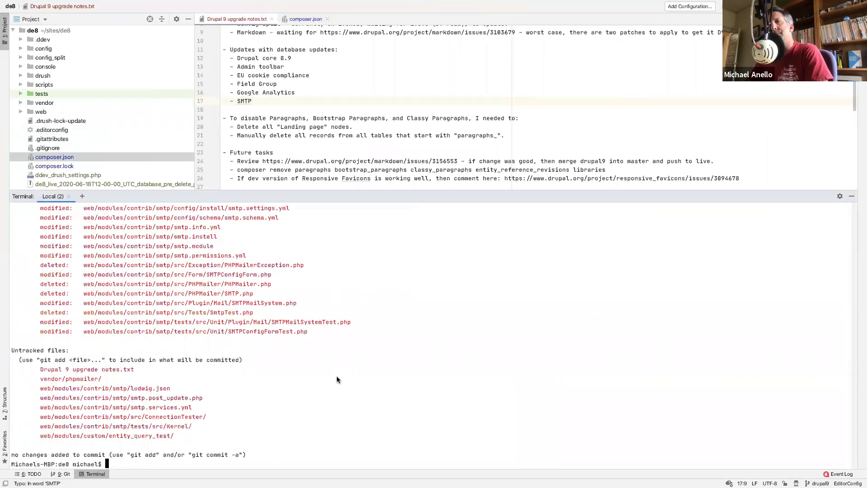
key(Up)
key(Up)
key(Up)
key(Up)
key(Up)
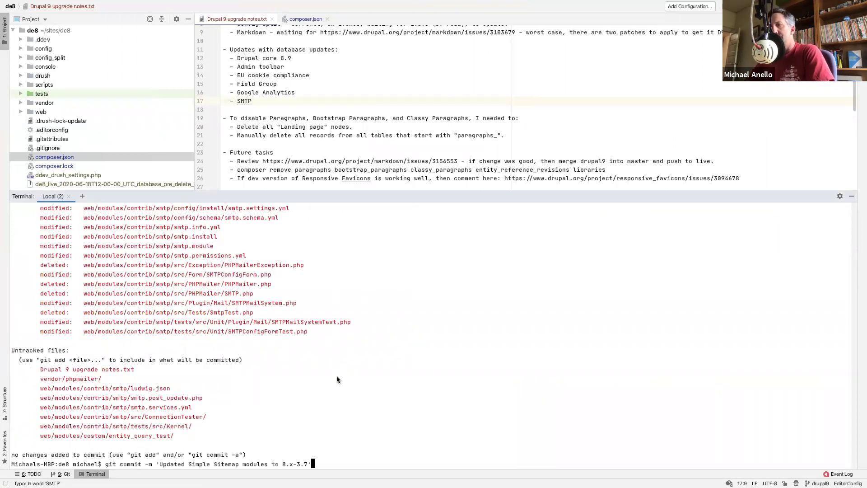
key(Up)
key(Up)
key(BackSpace)
key(BackSpace)
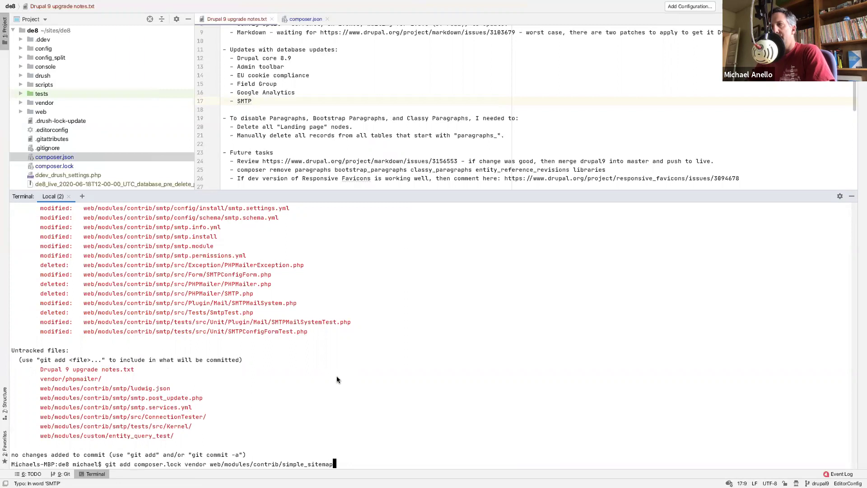
key(BackSpace)
key(BackSpace)
key(BackSpace)
key(BackSpace)
key(BackSpace)
key(BackSpace)
key(BackSpace)
key(BackSpace)
key(BackSpace)
key(BackSpace)
key(BackSpace)
key(BackSpace)
text(mp)
key(BackSpace)
text(tp)
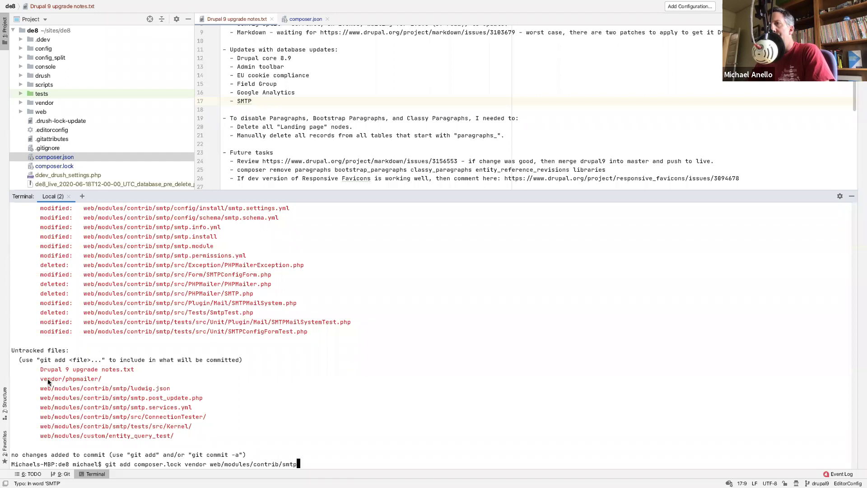
drag(48, 381, 100, 381)
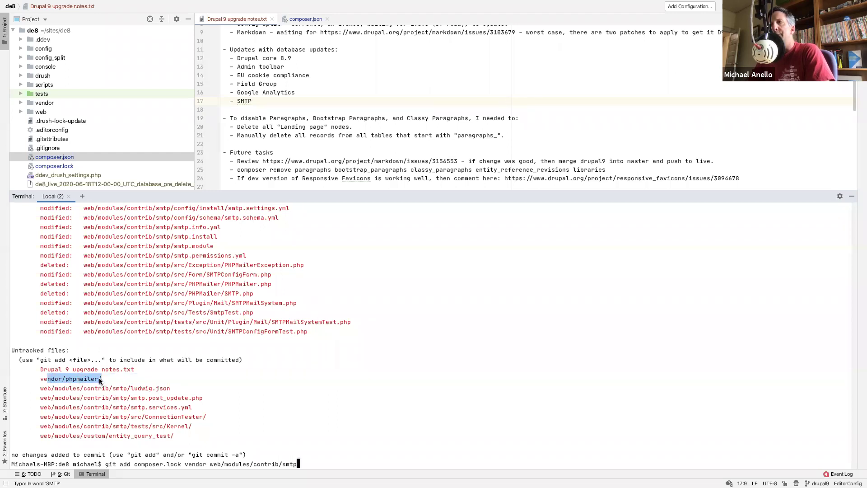
scroll(99, 380, up, 5)
scroll(99, 377, down, 7)
scroll(99, 377, up, 8)
scroll(99, 375, down, 6)
key(Return)
- Stage composer.json as well and review the staged files with git status
text(git status)
key(Return)
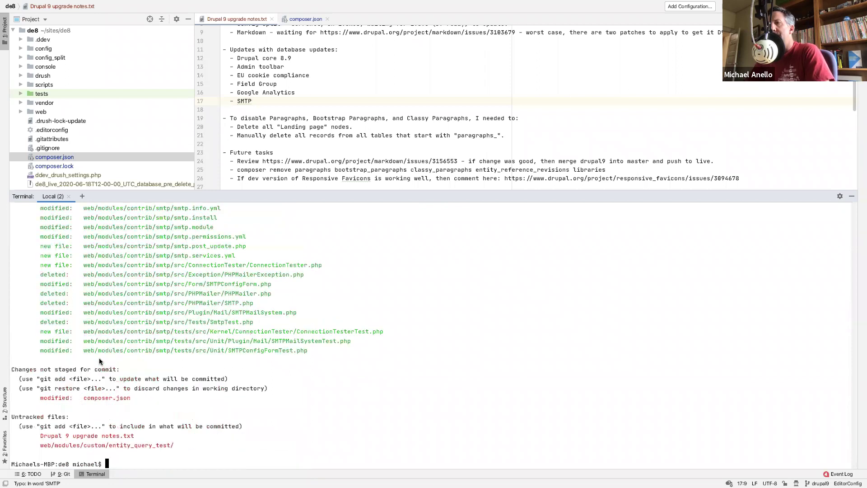
text(git commit)
key(BackSpace)
key(BackSpace)
key(BackSpace)
key(BackSpace)
key(BackSpace)
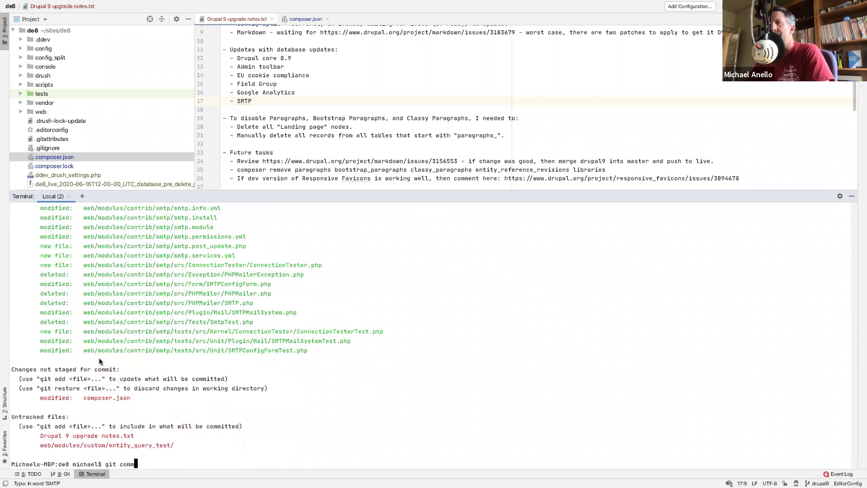
key(BackSpace)
key(BackSpace)
key(BackSpace)
key(BackSpace)
key(BackSpace)
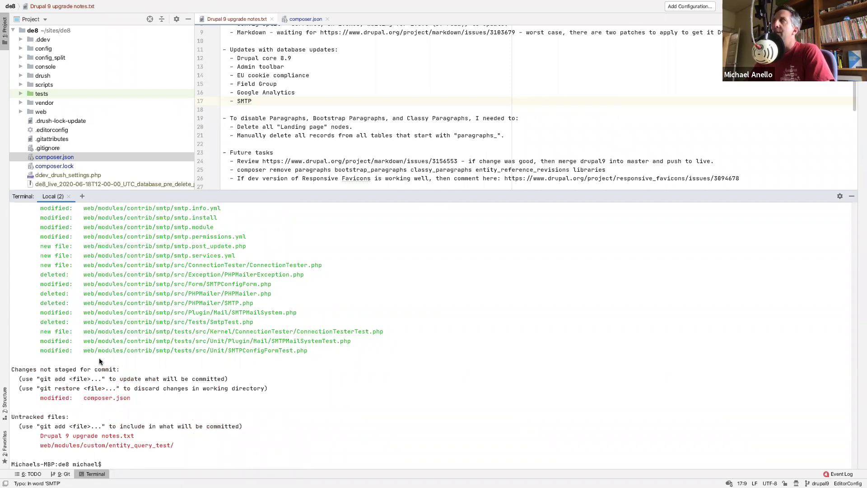
text(git ad)
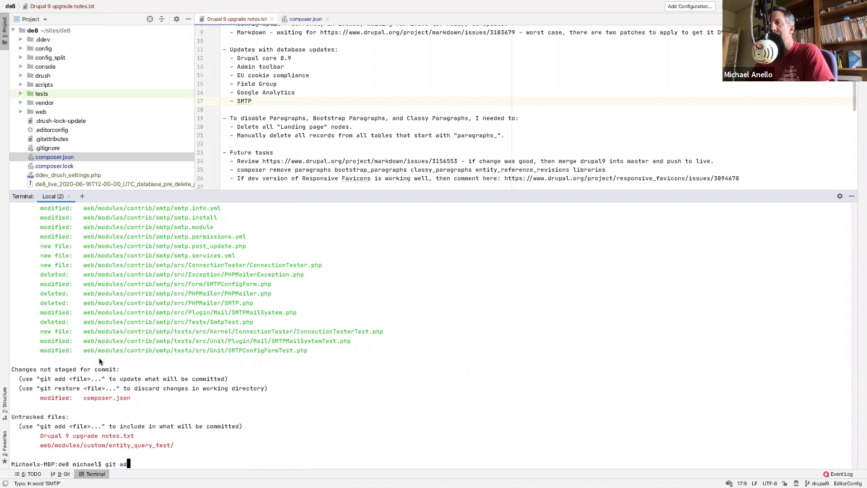
text(d oomposer.json)
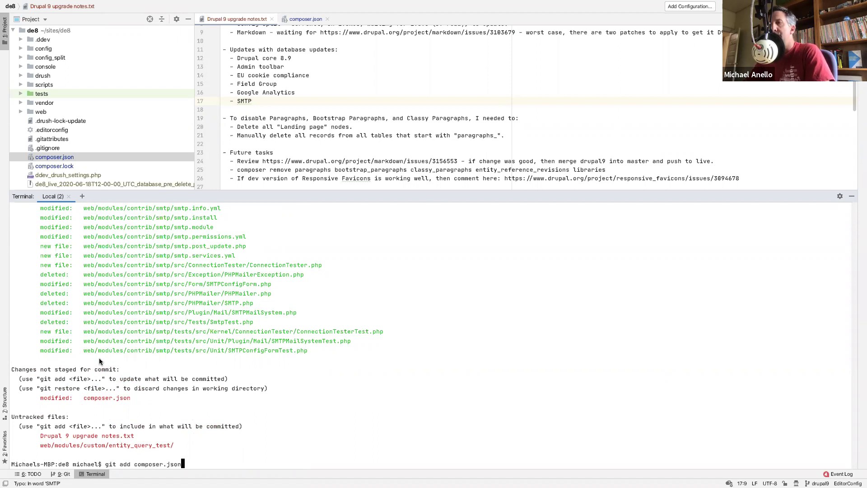
key(Return)
text(git status)
key(Return)
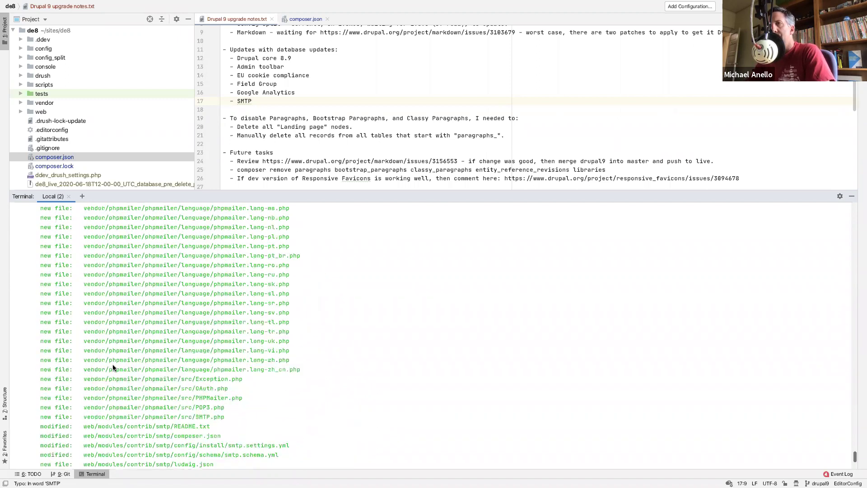
scroll(112, 364, up, 10)
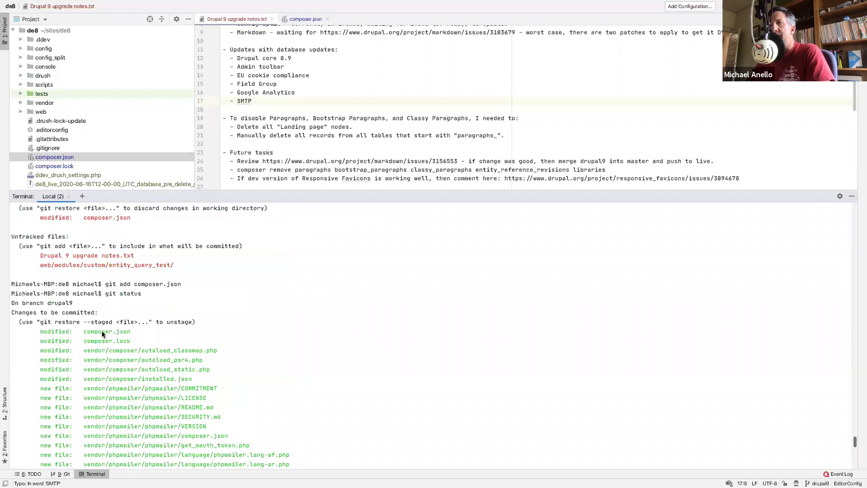
scroll(120, 395, down, 15)
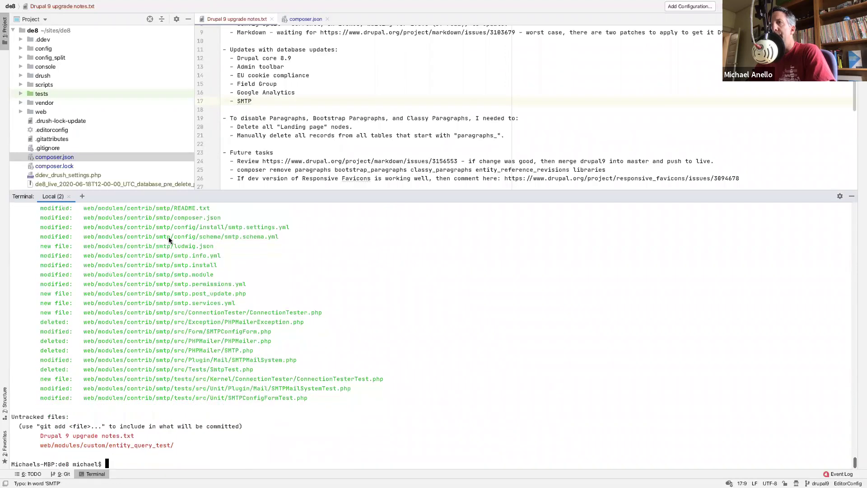
- Begin the commit with message 'Updated SMTP module to 8.x-'
text(git )
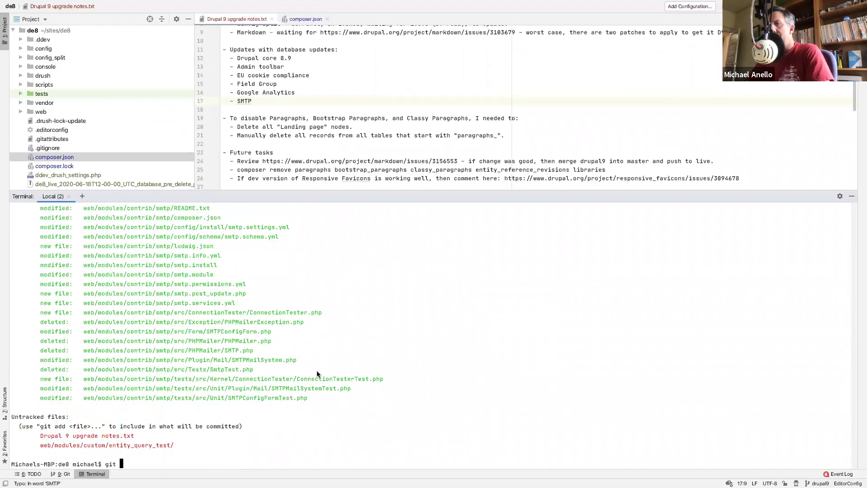
text(comi)
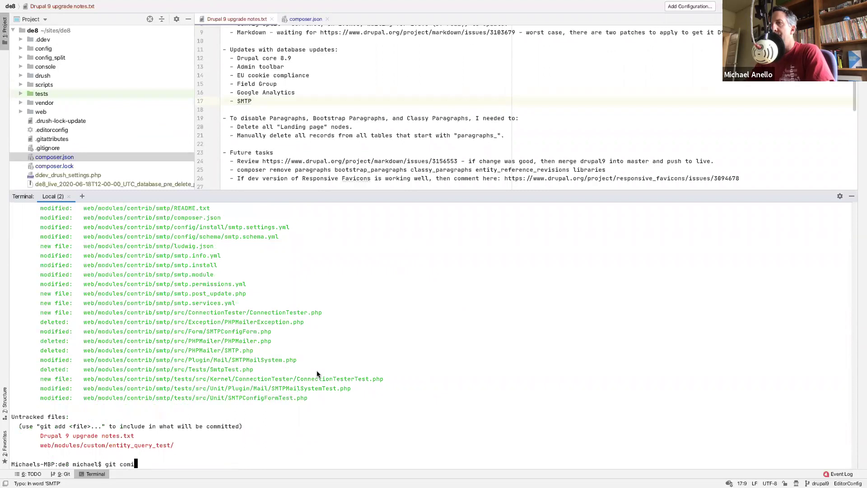
text(t -m 'it -m 'Updated SMTP module to 8.x-)
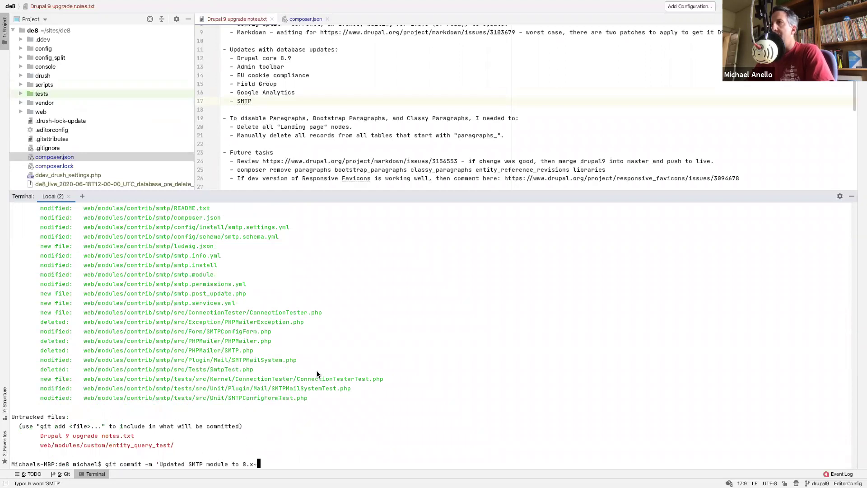
key(ctrl+Right)
key(ctrl+Left)
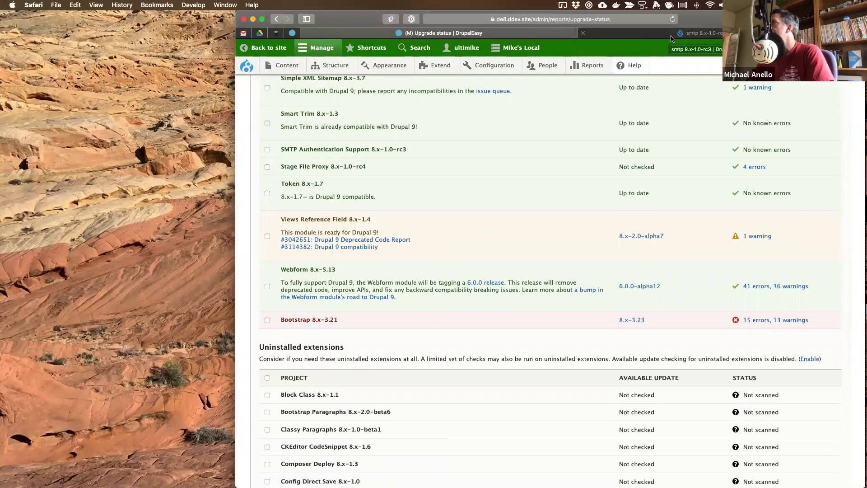
- Finish the commit 'Updated SMTP module to 8.x-1.0-rc3' and confirm a clean git status
key(ctrl+Right)
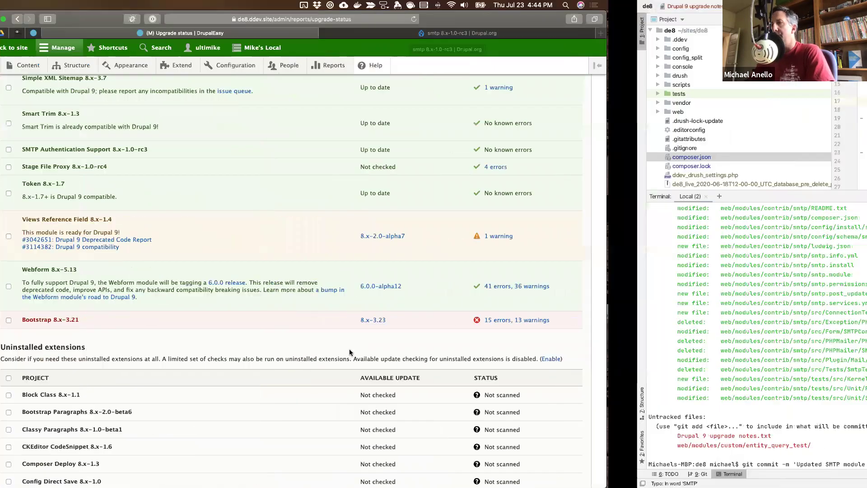
text(1.0)
text(-rc3')
key(Return)
text(git status)
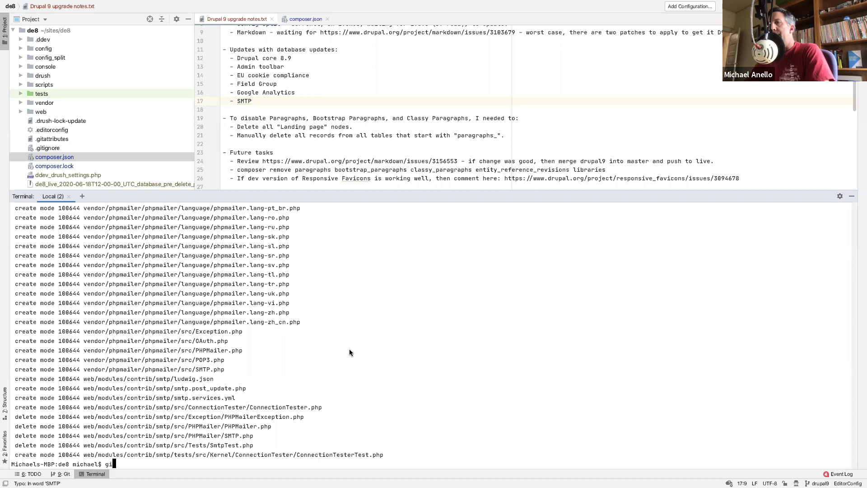
key(Return)
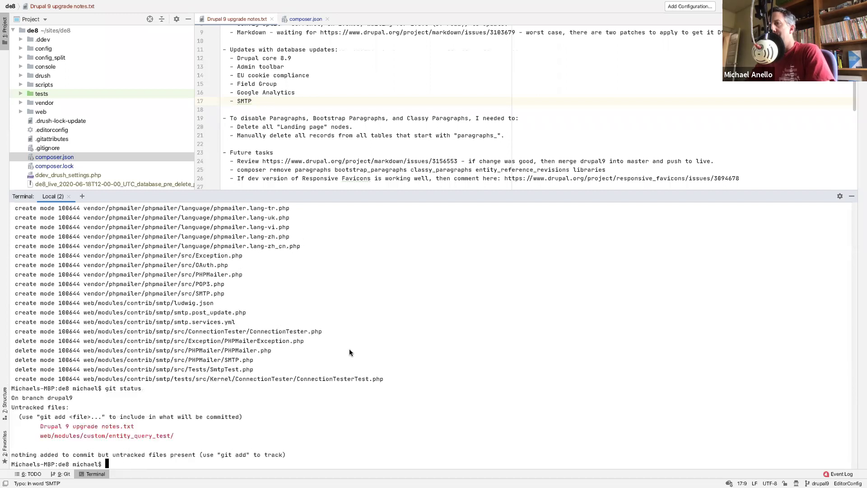
- Open the Field list 'Used in views' report in a new tab and show the Entities list
key(ctrl+Right)
key(ctrl+Left)
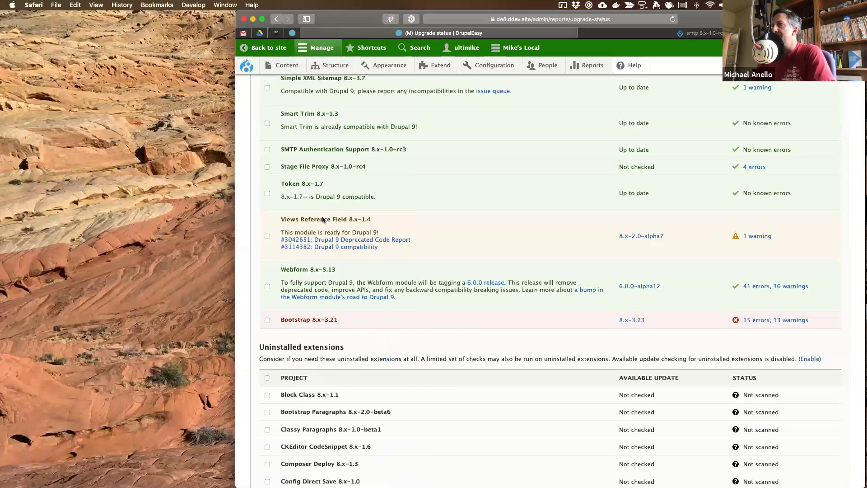
mouse_move(593, 65)
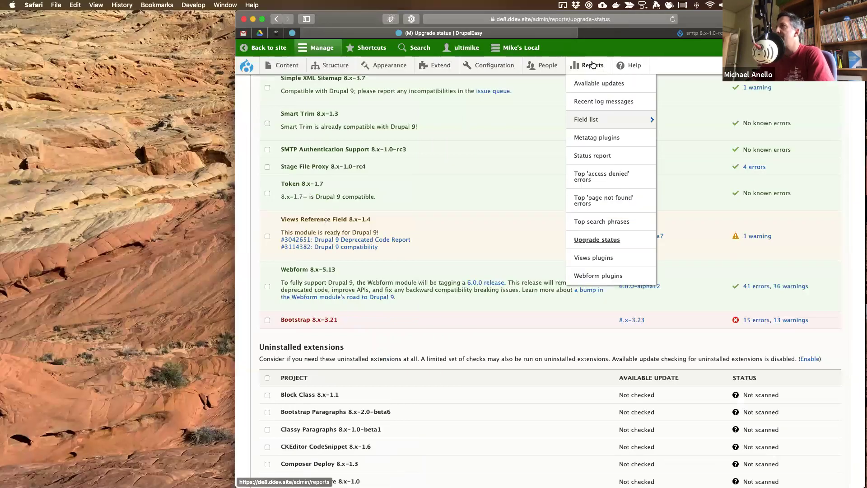
mouse_move(578, 119)
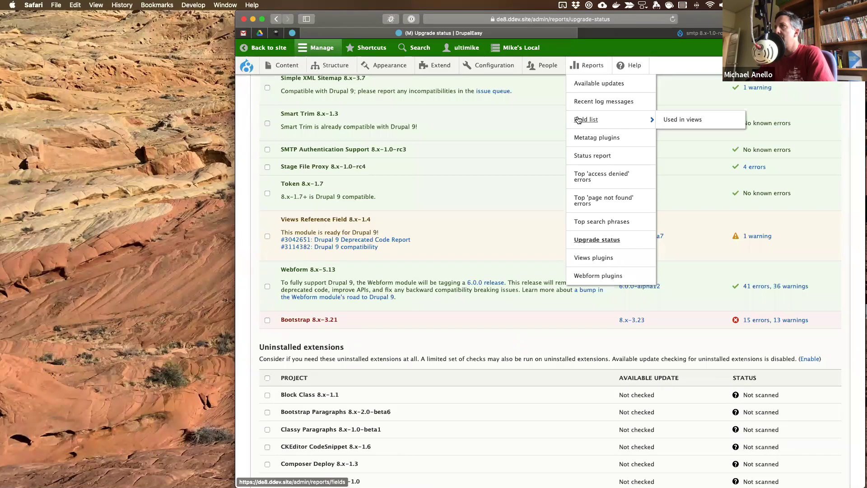
super+click(678, 120)
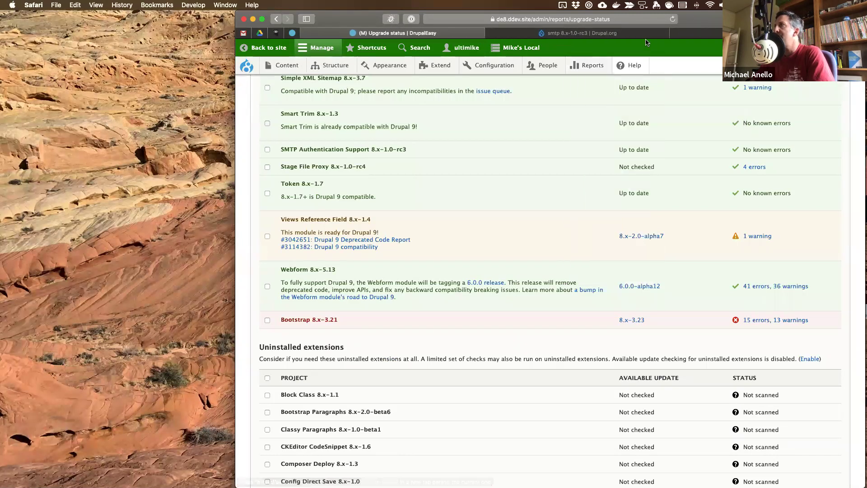
click(703, 36)
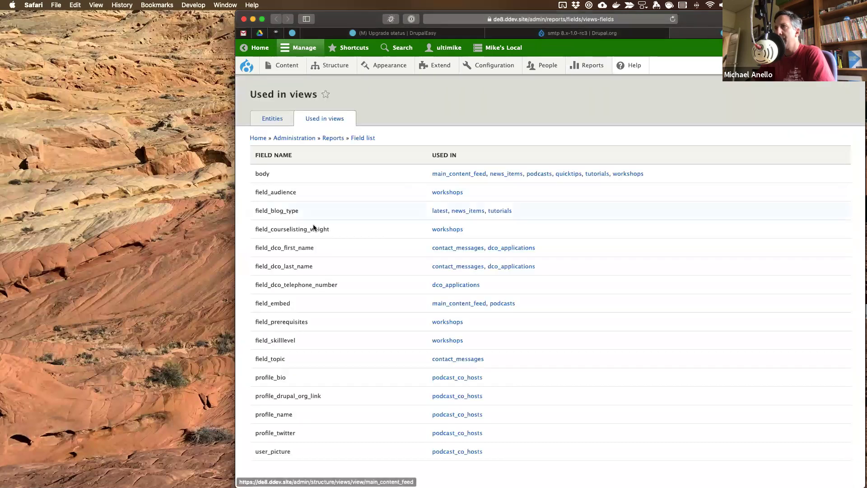
scroll(295, 351, down, 1)
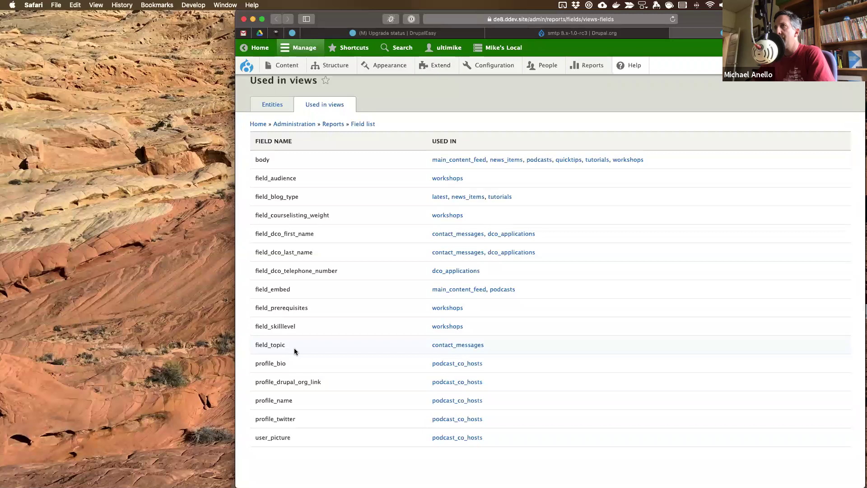
scroll(293, 351, up, 1)
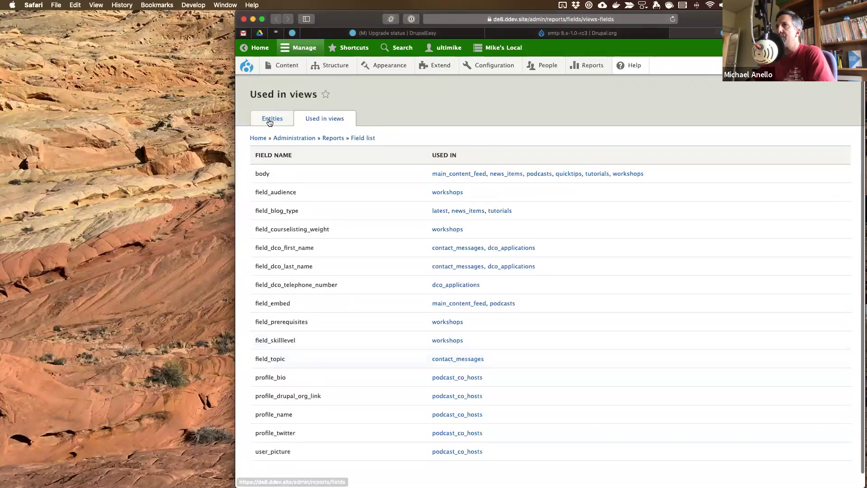
click(269, 119)
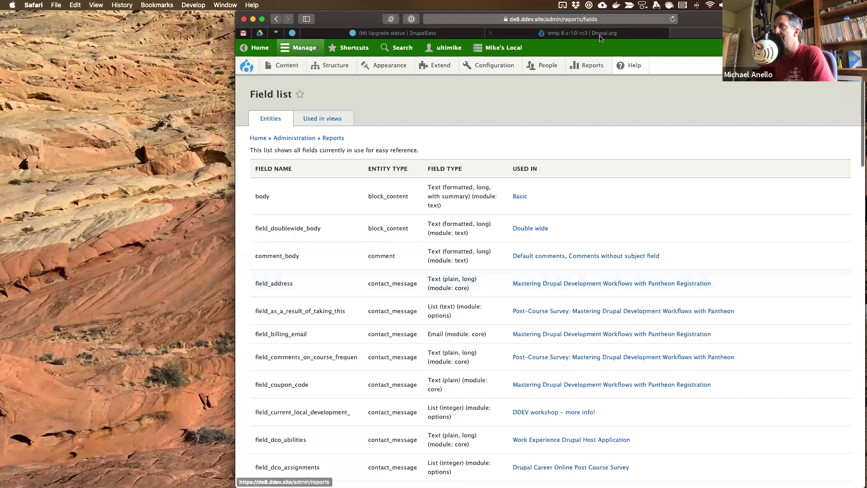
mouse_move(585, 62)
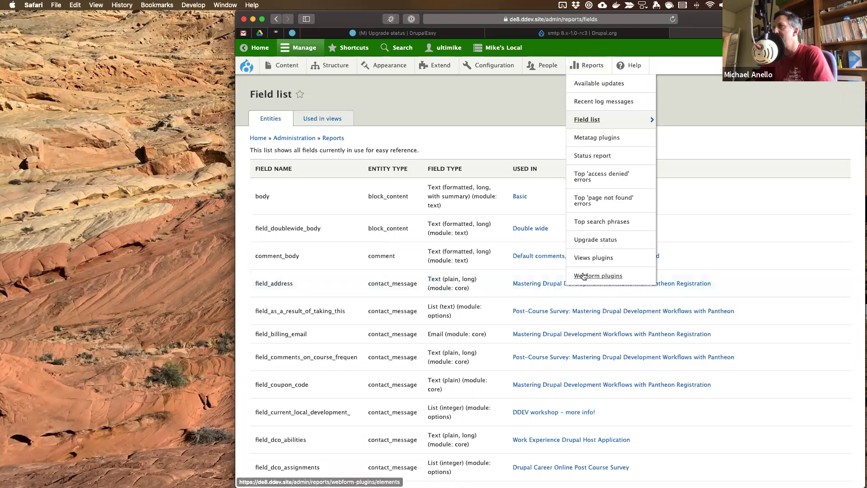
- Scroll through the Views plugins report, then go back to the Upgrade status tab
click(586, 255)
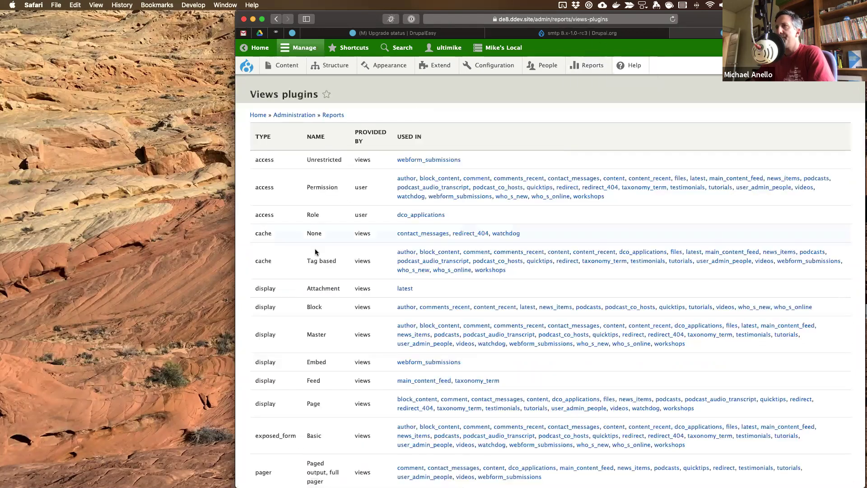
scroll(314, 257, down, 5)
scroll(311, 261, down, 10)
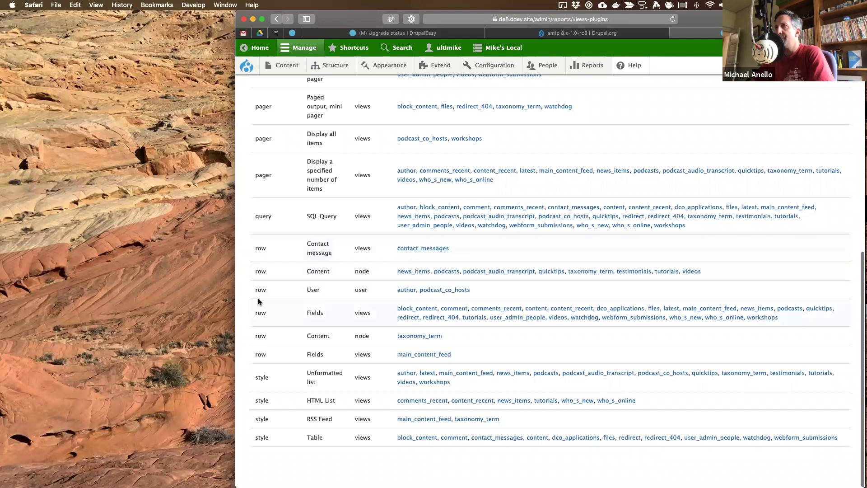
scroll(261, 386, up, 6)
scroll(262, 387, up, 10)
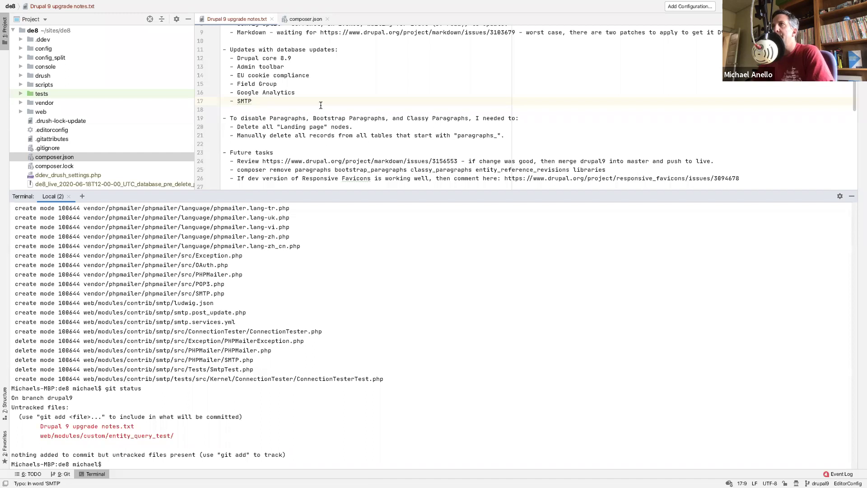
click(403, 33)
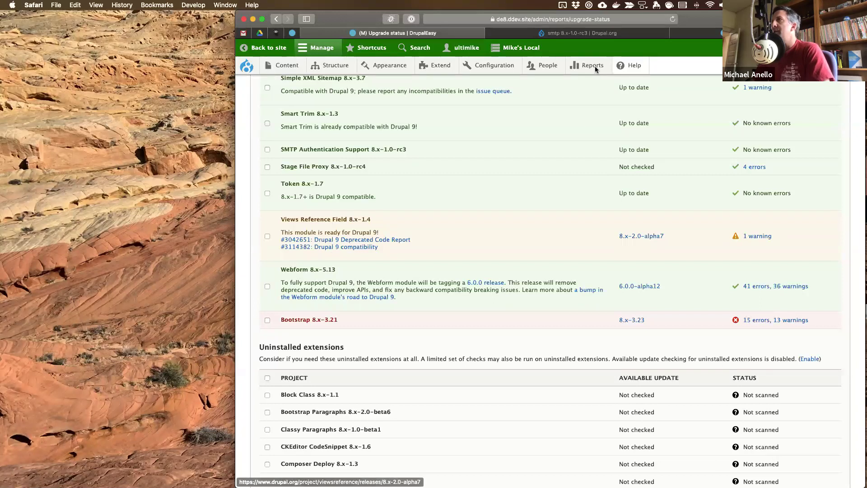
- Load the viewsreference project page on drupal.org in the smtp release tab
click(560, 32)
click(549, 19)
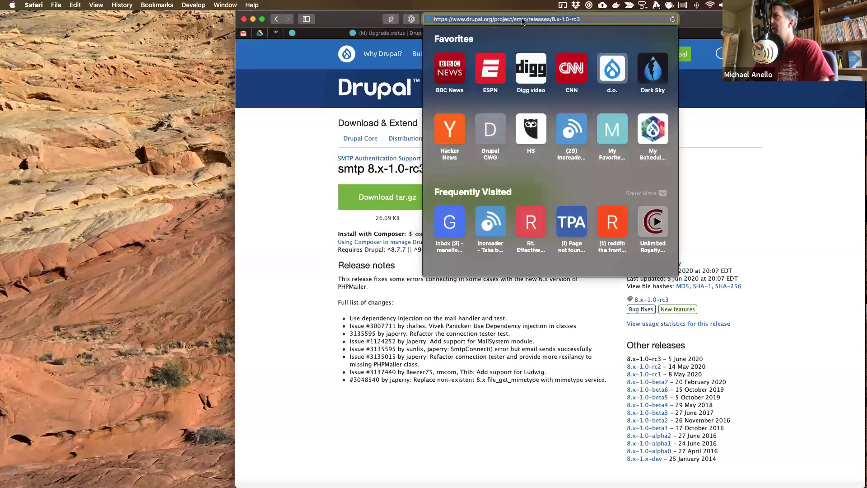
text(vuew)
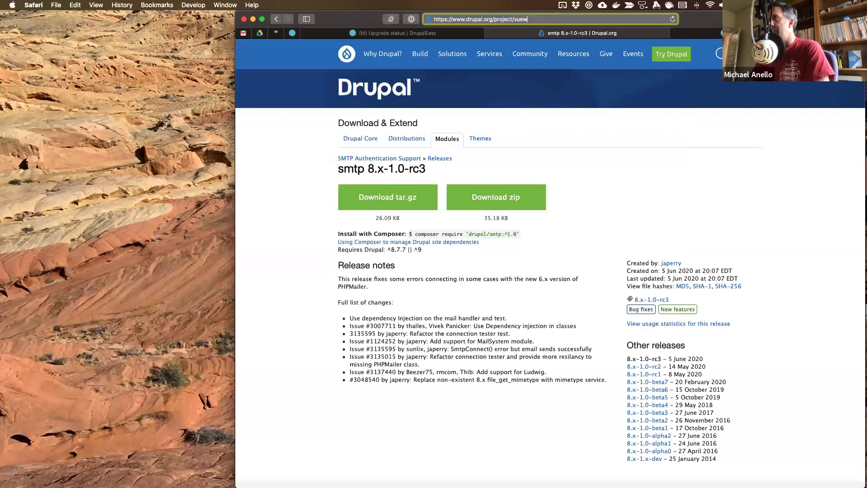
text(iewsreference)
key(Return)
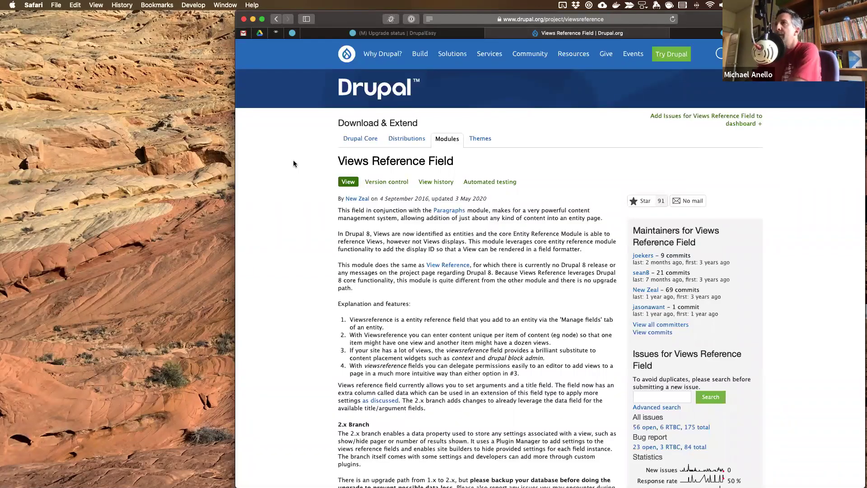
- Read the Views Reference Field project page, then return to the Views plugins report
scroll(294, 163, down, 2)
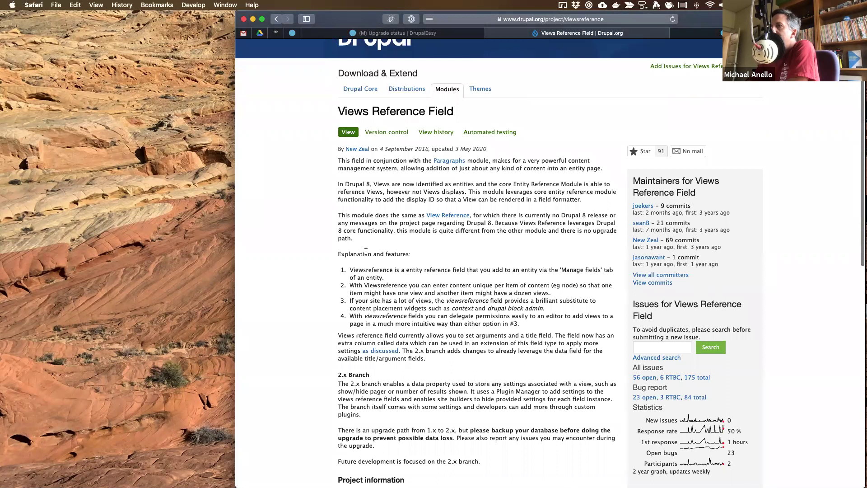
scroll(365, 251, down, 5)
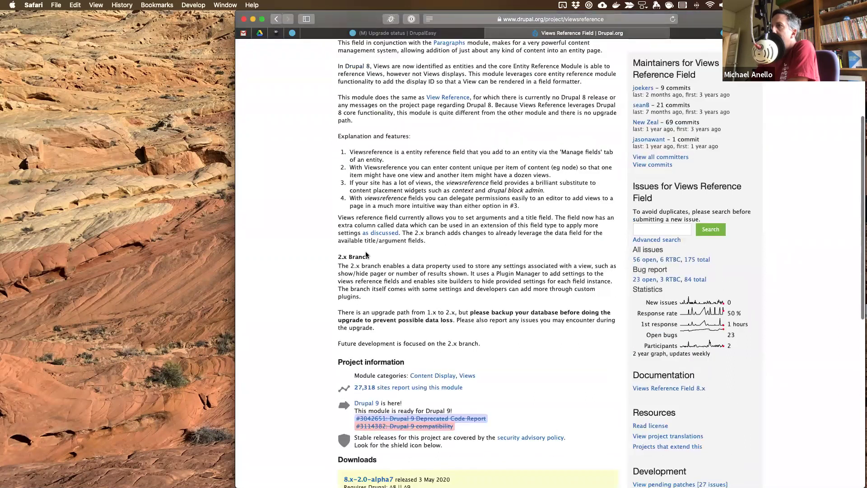
scroll(365, 251, up, 3)
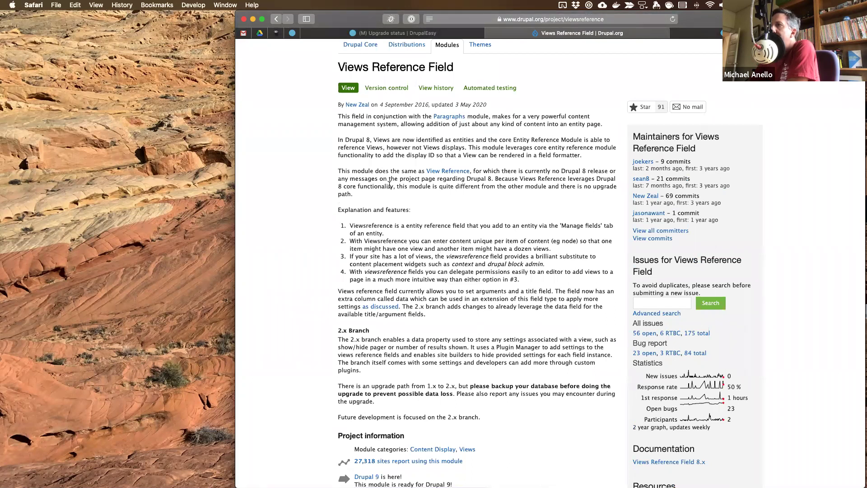
scroll(389, 185, down, 3)
scroll(389, 186, down, 7)
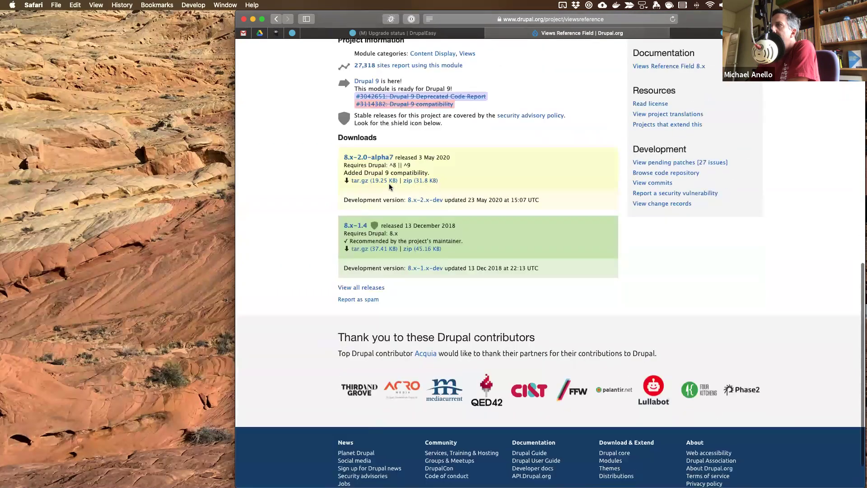
scroll(388, 183, up, 10)
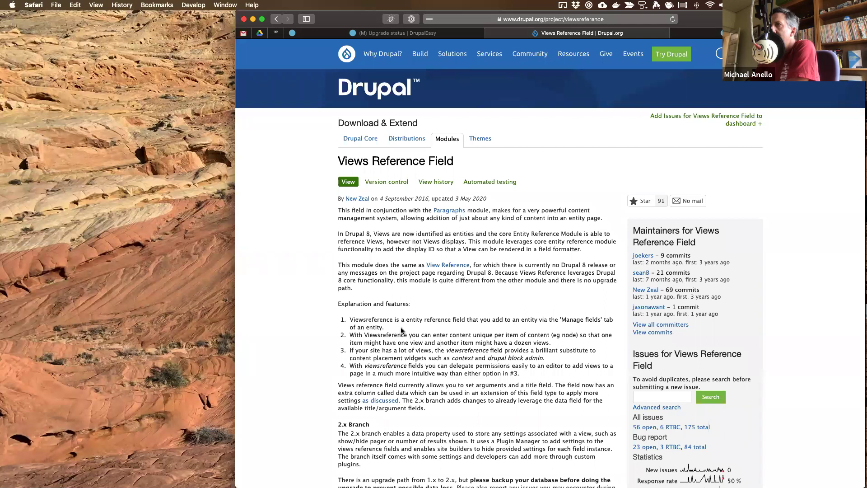
scroll(406, 312, down, 2)
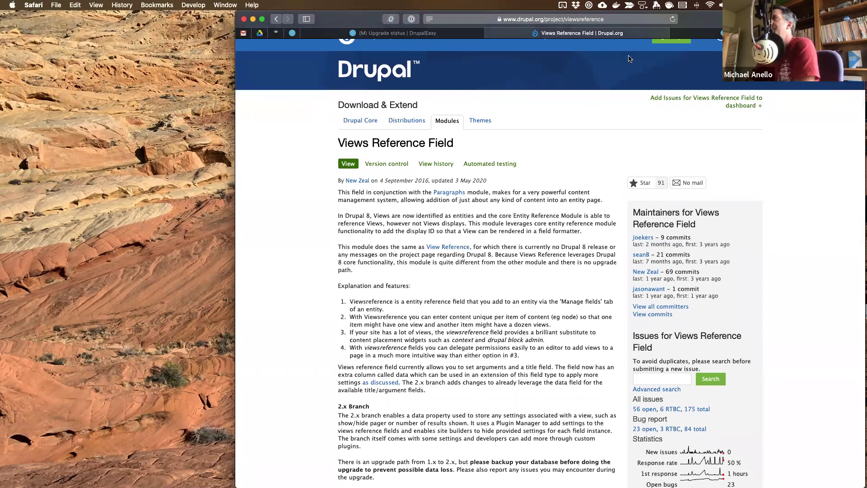
click(700, 32)
mouse_move(586, 65)
mouse_move(587, 129)
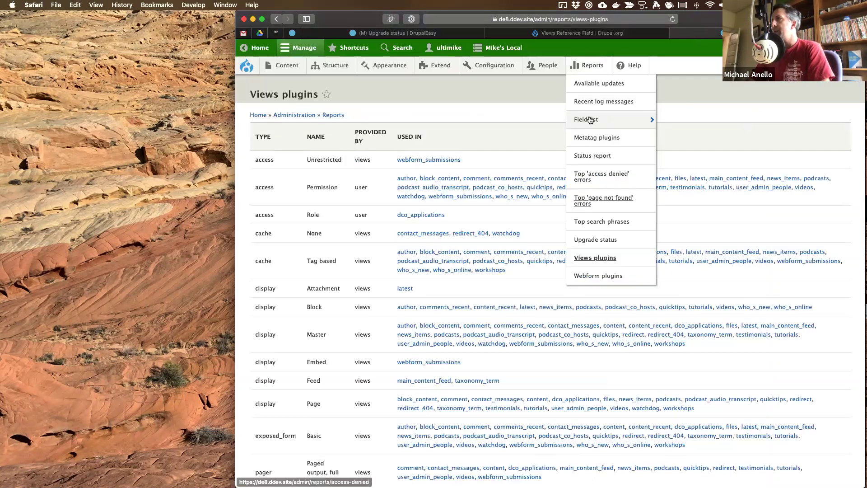
- Open the Field list report and search page 2 for 'ref' matches like blue_page_tags
click(589, 120)
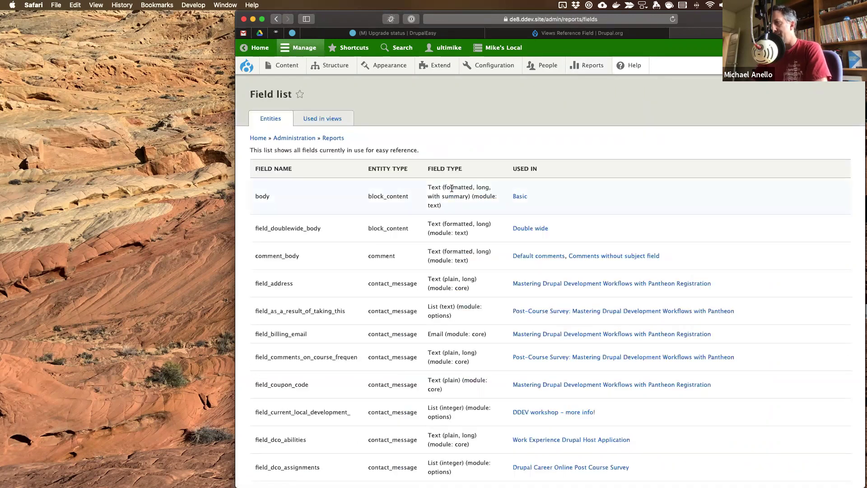
key(super+f)
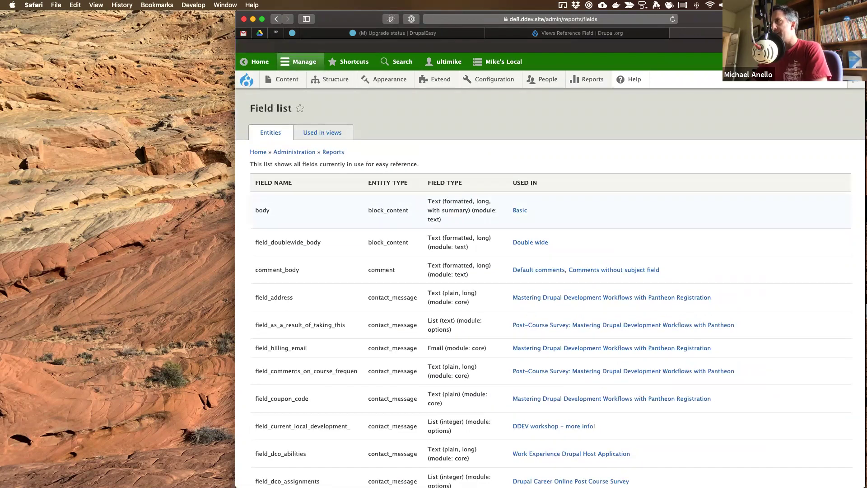
text(ref)
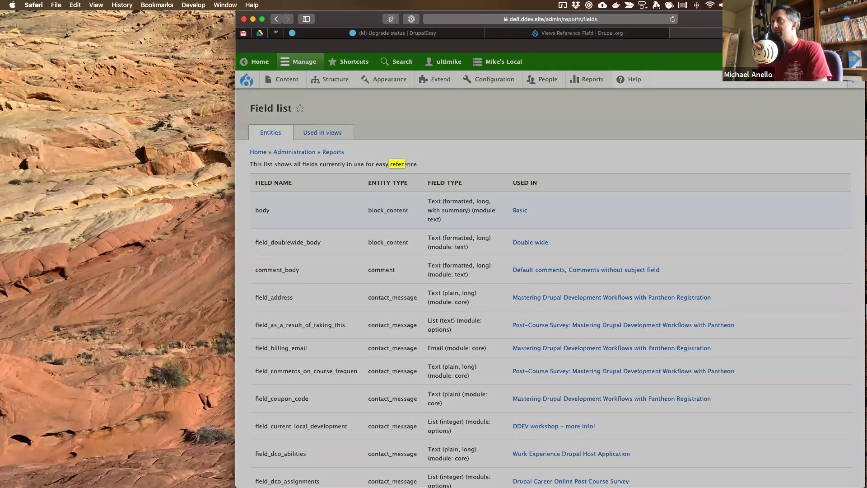
scroll(398, 233, down, 15)
scroll(397, 233, down, 10)
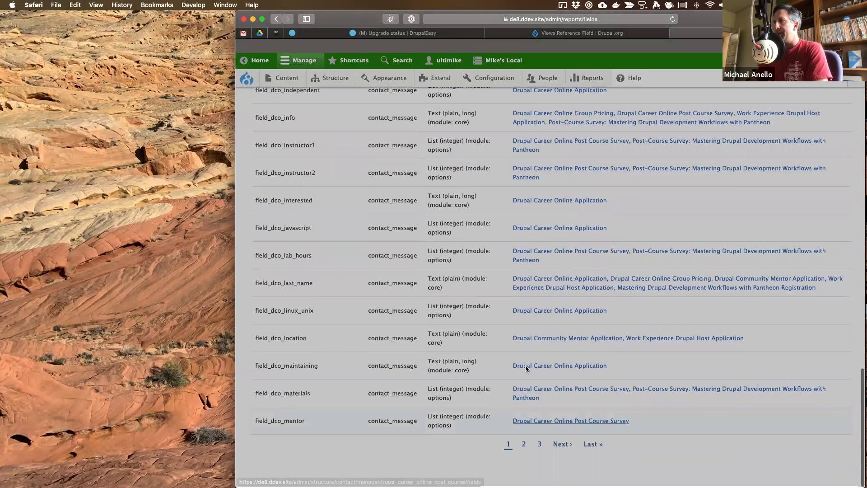
click(562, 443)
key(super+g)
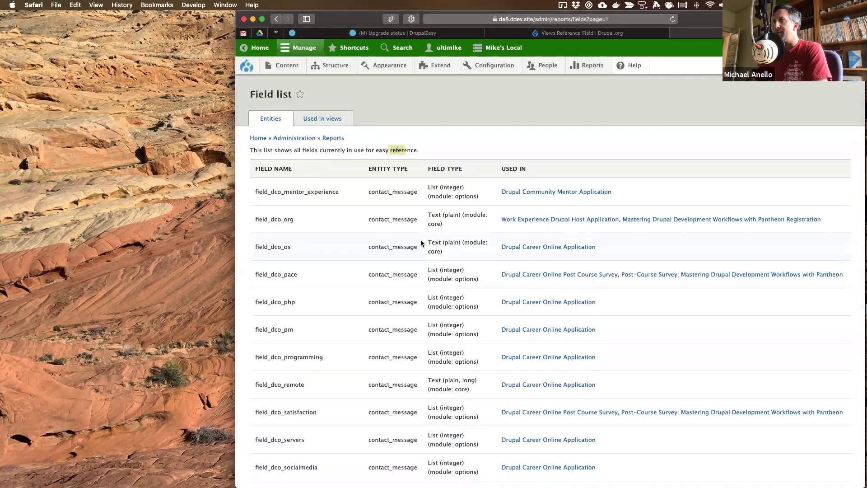
key(super+g)
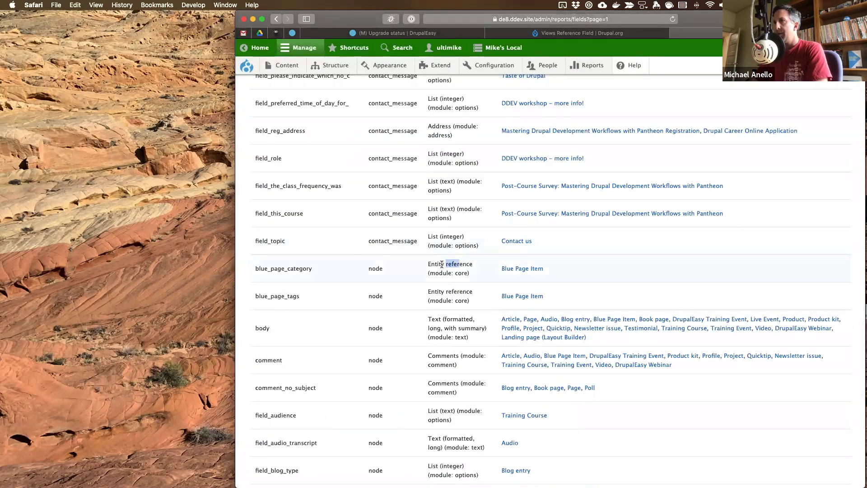
key(super+g)
key(super+g)
key(super+g)
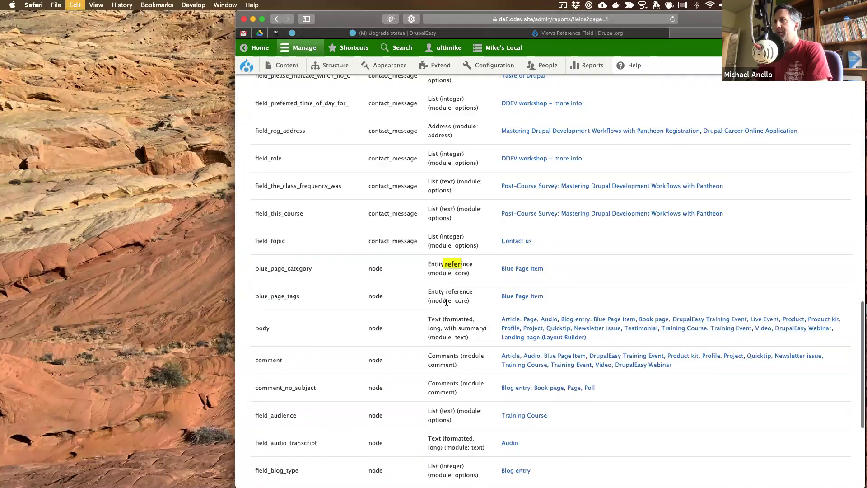
- Step through the remaining 'ref' matches on the next Field list page, then clear the search
scroll(446, 302, down, 5)
scroll(446, 301, down, 3)
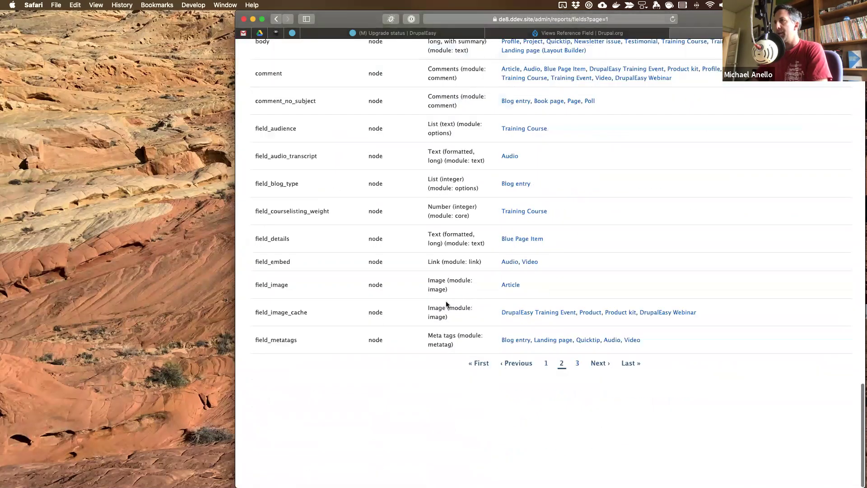
scroll(597, 444, up, 3)
click(597, 445)
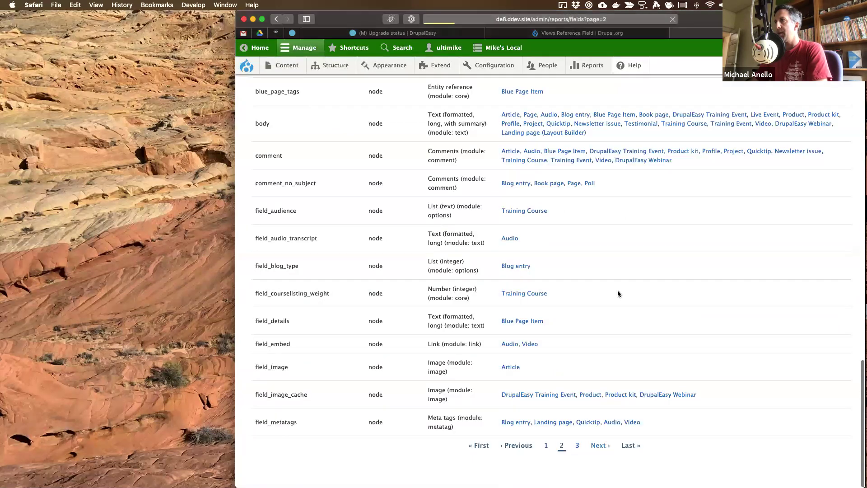
key(super+g)
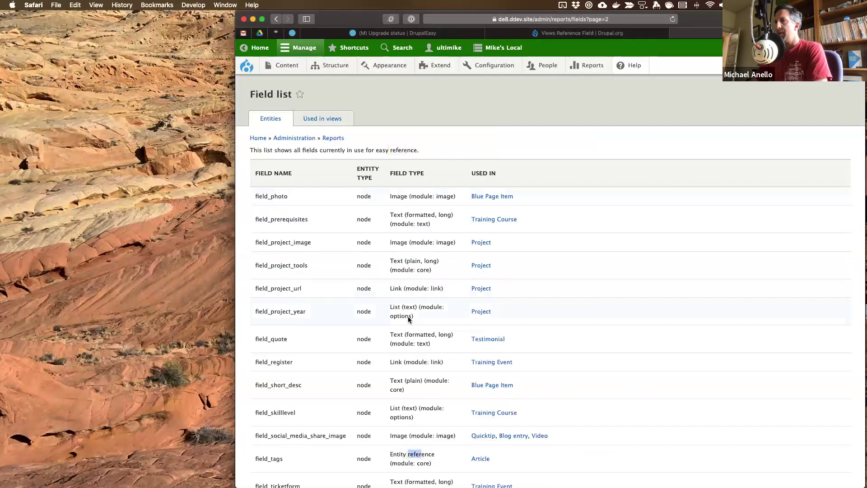
scroll(408, 319, down, 3)
key(super+g)
key(super+g)
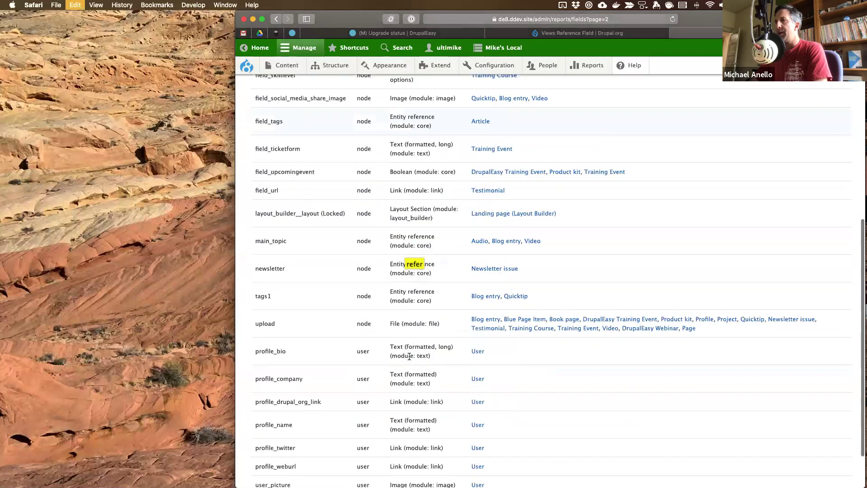
key(super+g)
key(super+g)
click(559, 126)
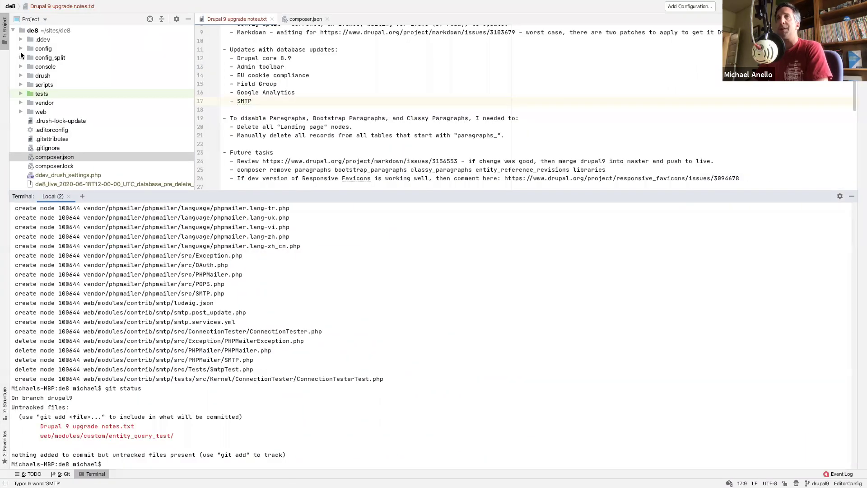
- Search the config folder for 'viewsreference', finding only core.extension.yml, then return to Safari
click(32, 51)
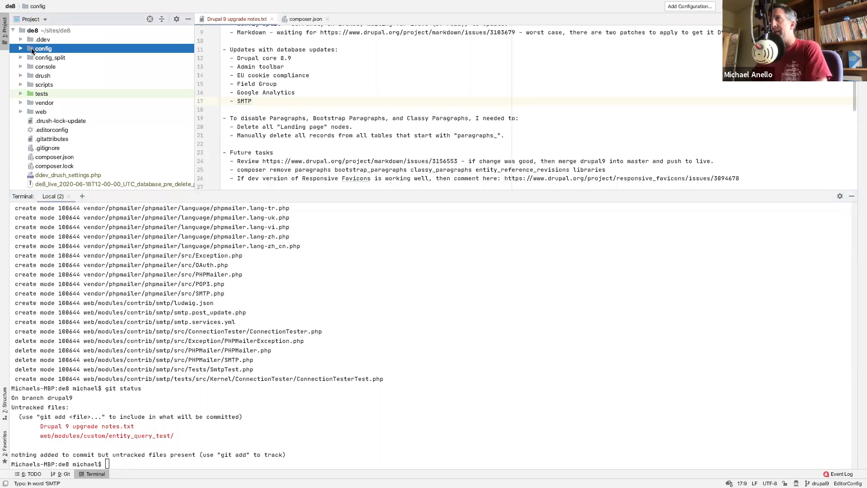
key(super+shift+f)
text(v)
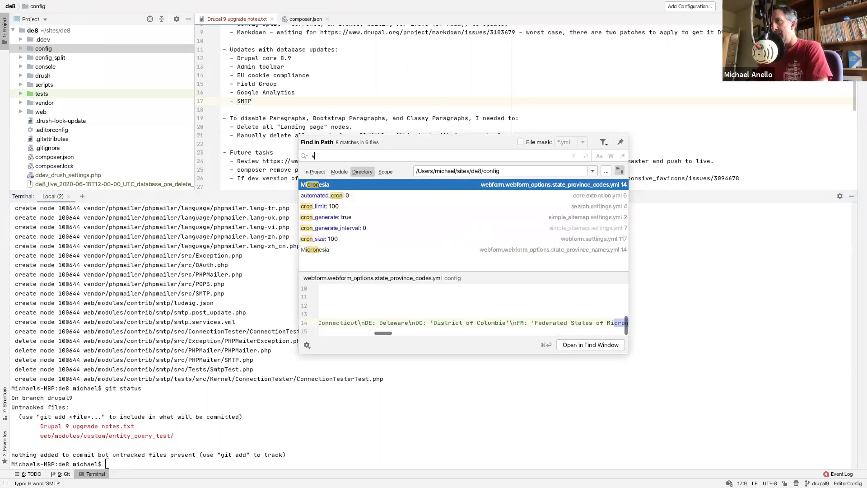
text(iewsreference)
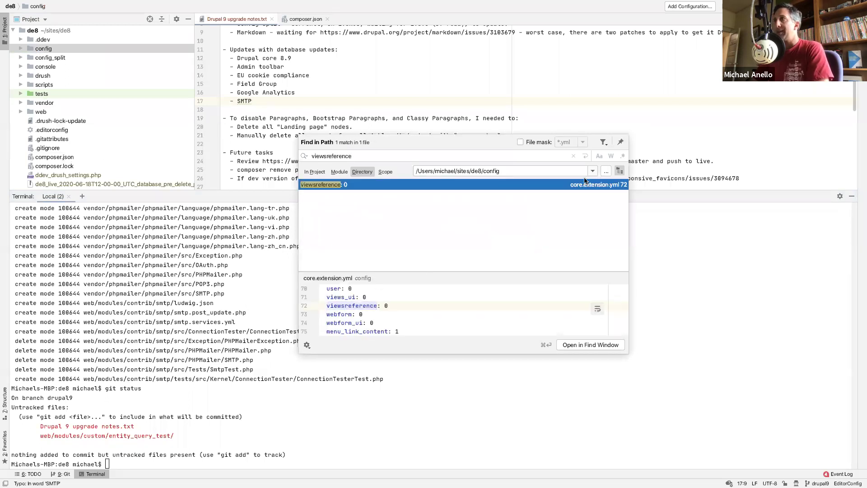
click(647, 109)
key(super+Tab)
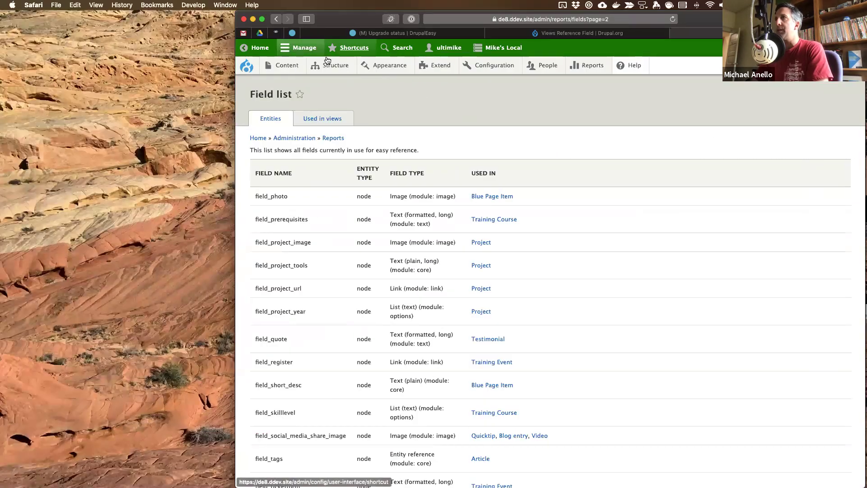
- In Article's Manage fields, create a Views reference field labelled 'test'
mouse_move(290, 65)
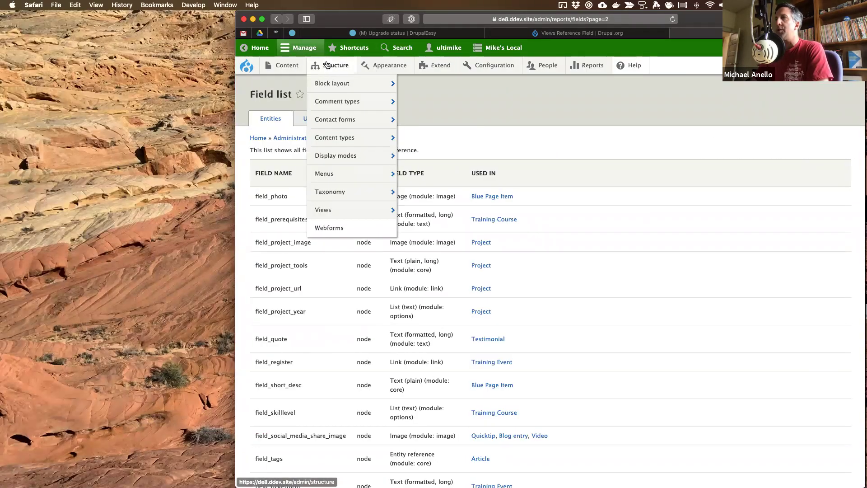
mouse_move(285, 126)
mouse_move(329, 138)
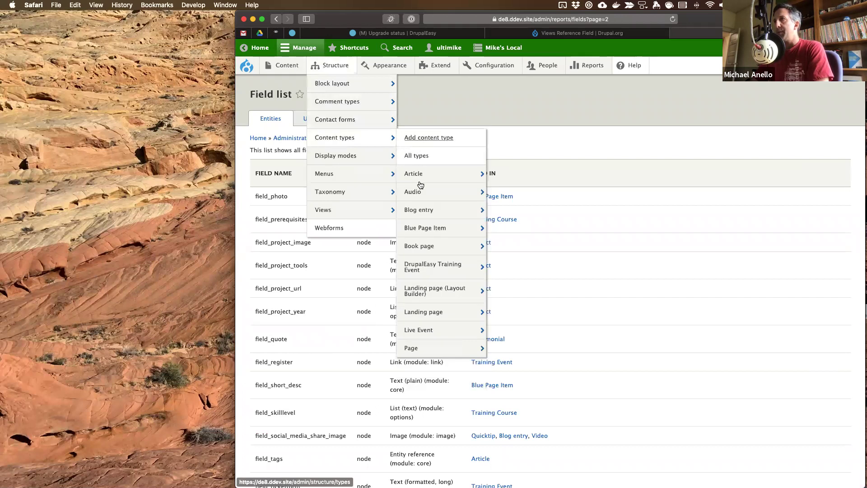
mouse_move(419, 177)
click(531, 178)
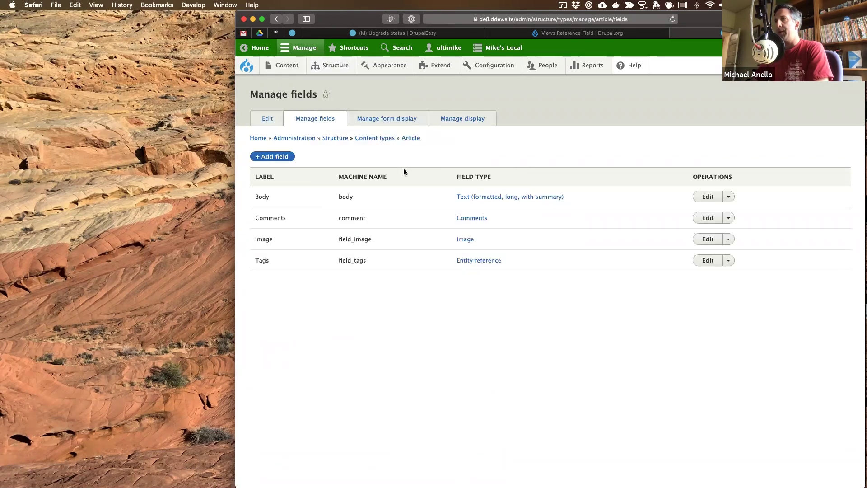
click(267, 159)
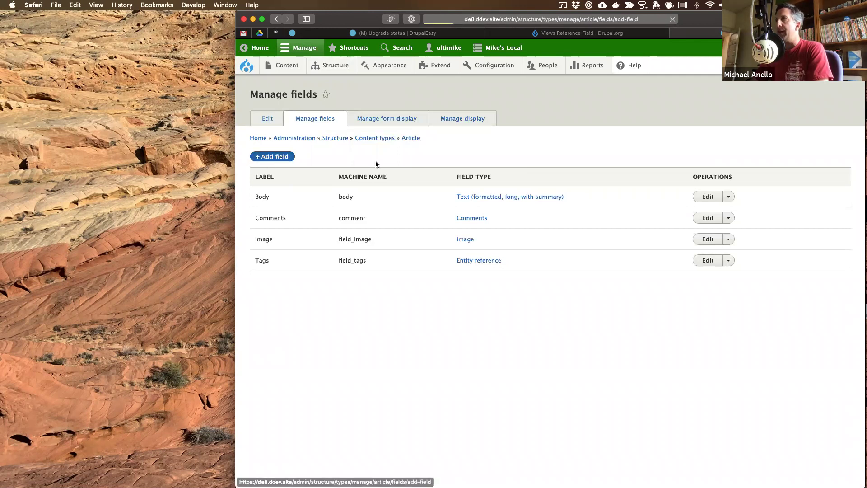
click(345, 142)
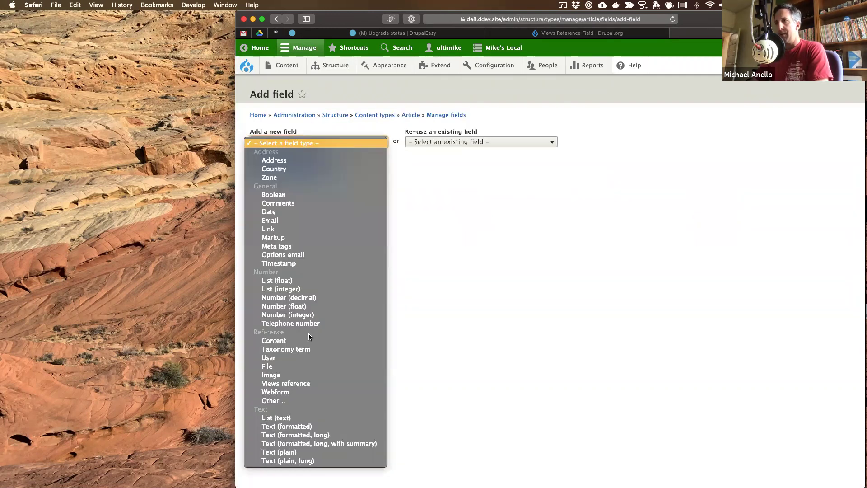
click(302, 382)
click(283, 168)
text(test)
key(Return)
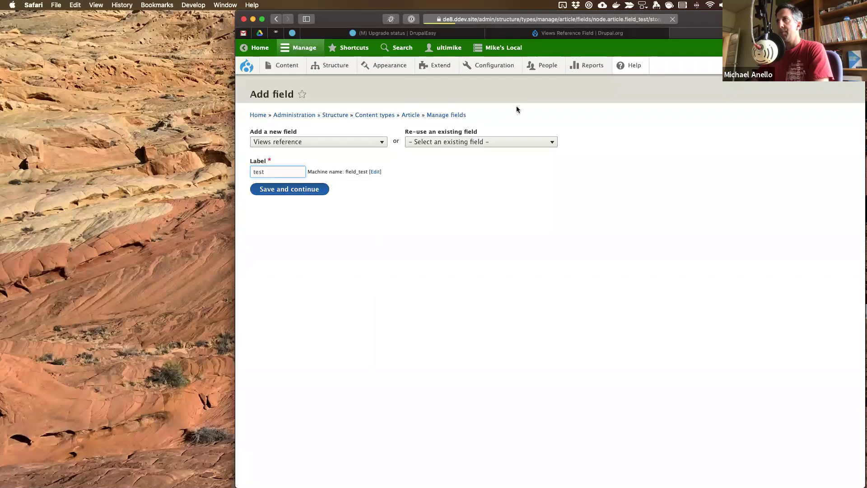
- Save the field_test storage and field settings
click(311, 230)
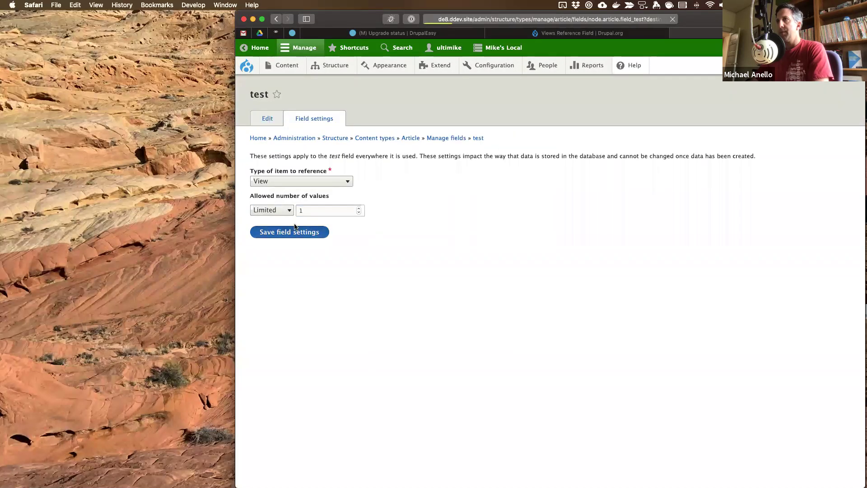
scroll(400, 262, down, 15)
click(281, 439)
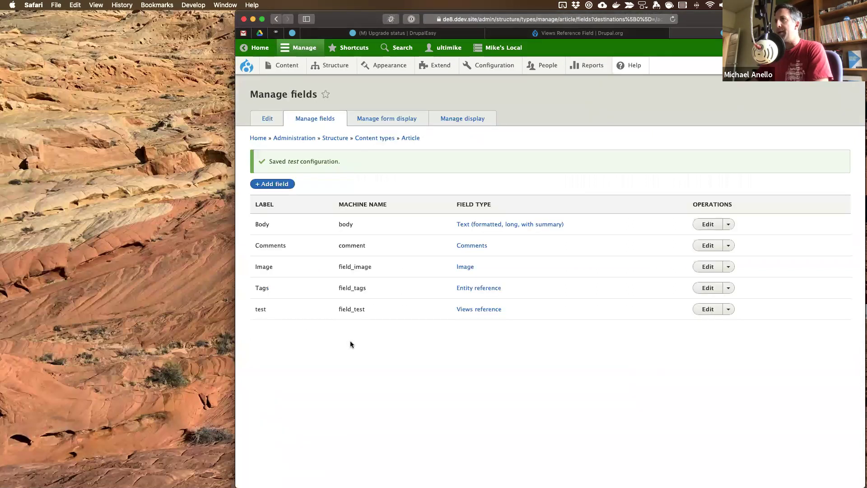
- Open Configuration synchronization from the Development menu in a new tab
mouse_move(489, 66)
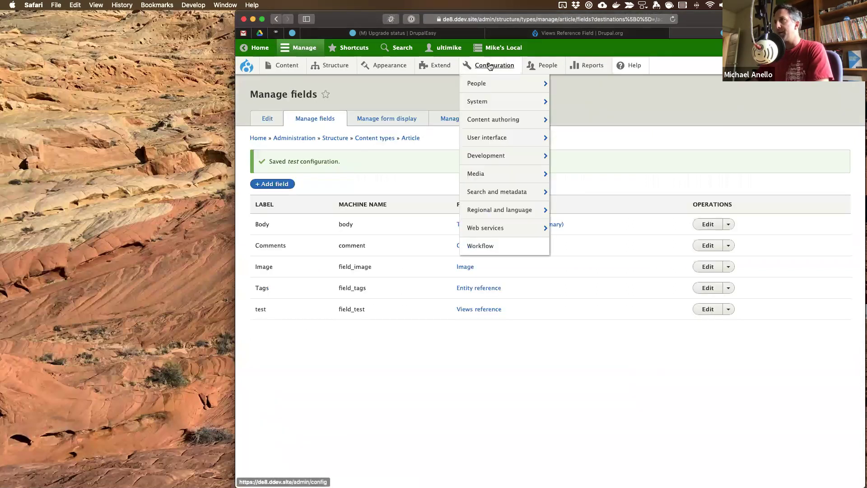
mouse_move(493, 155)
super+click(572, 239)
key(ctrl+Tab)
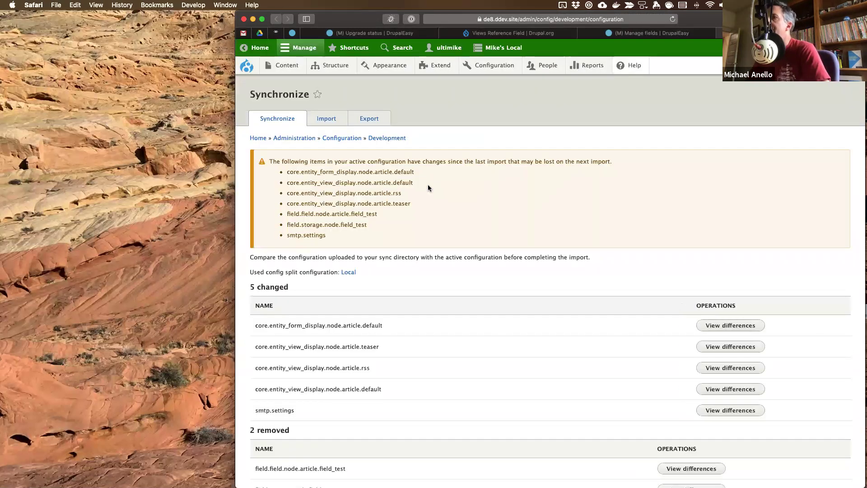
scroll(429, 188, down, 3)
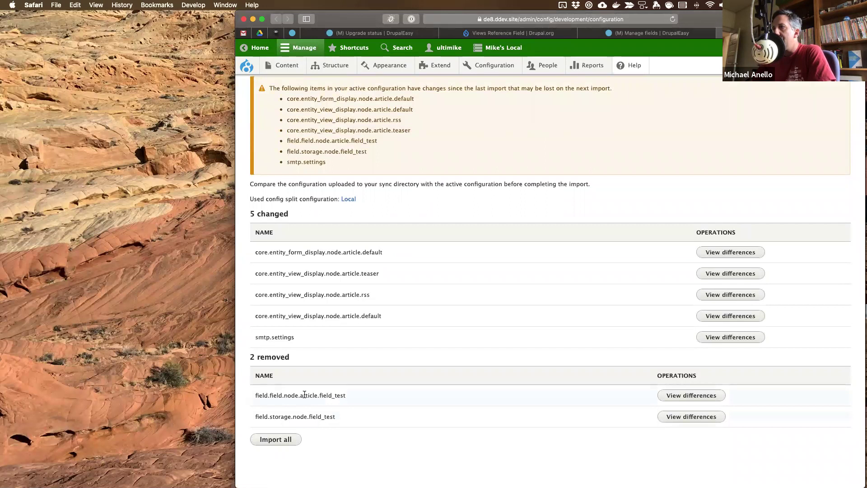
- Inspect the differences for field.storage.node.field_test and the field_test field config
click(696, 415)
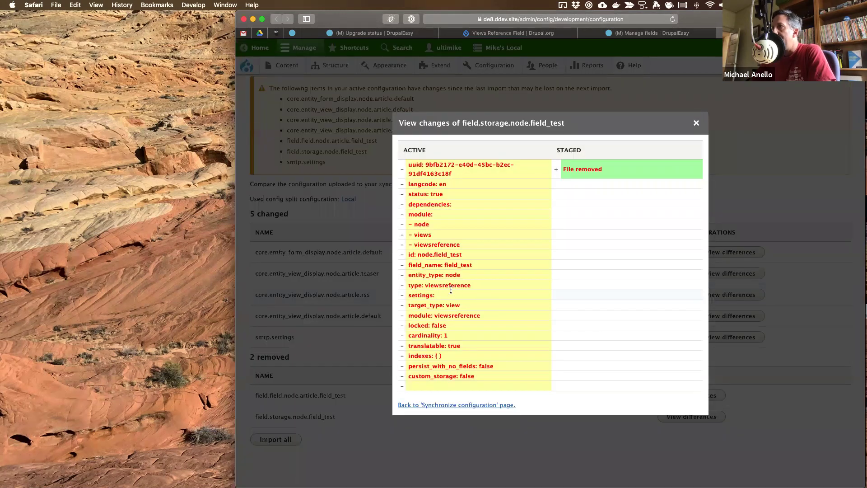
drag(424, 284, 477, 285)
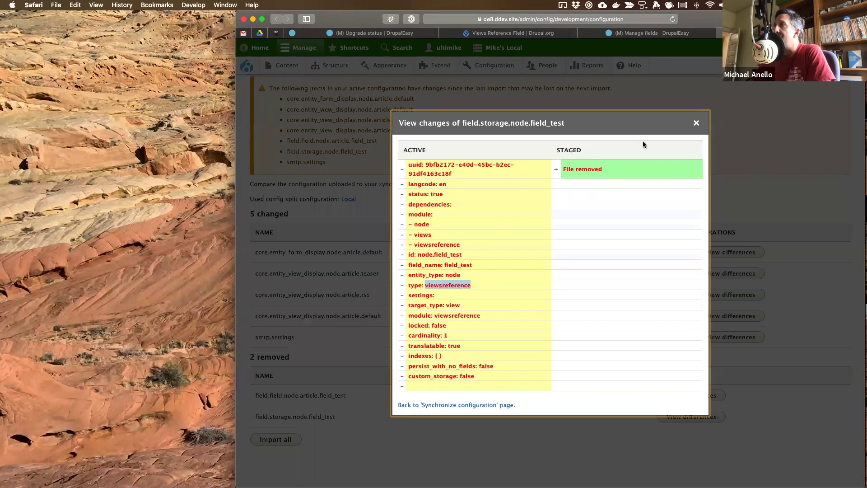
click(696, 123)
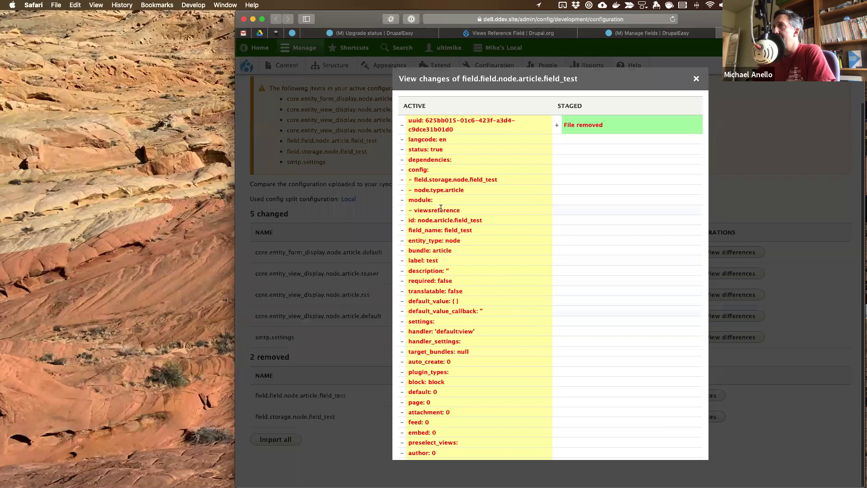
click(696, 79)
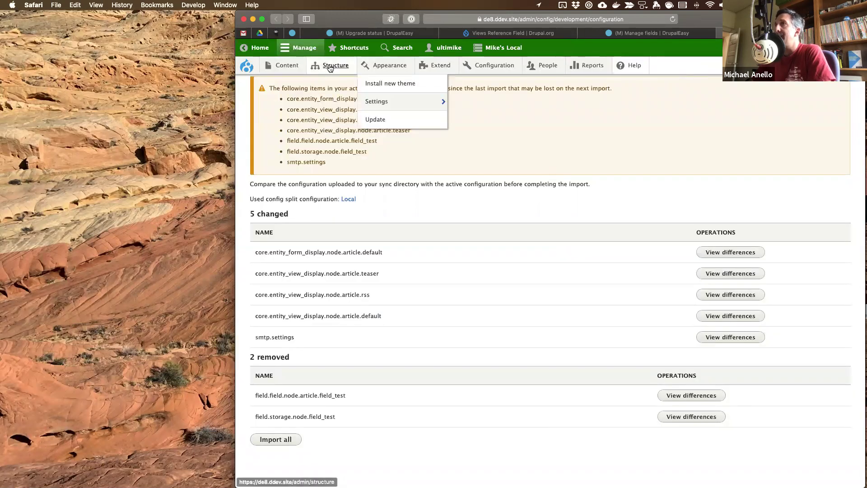
- Delete the test field from the Article content type's fields
mouse_move(332, 67)
mouse_move(334, 137)
mouse_move(413, 176)
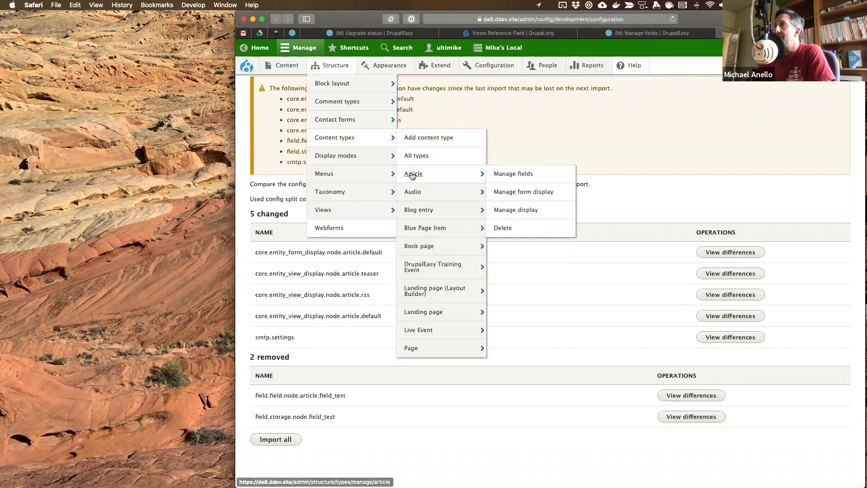
click(507, 176)
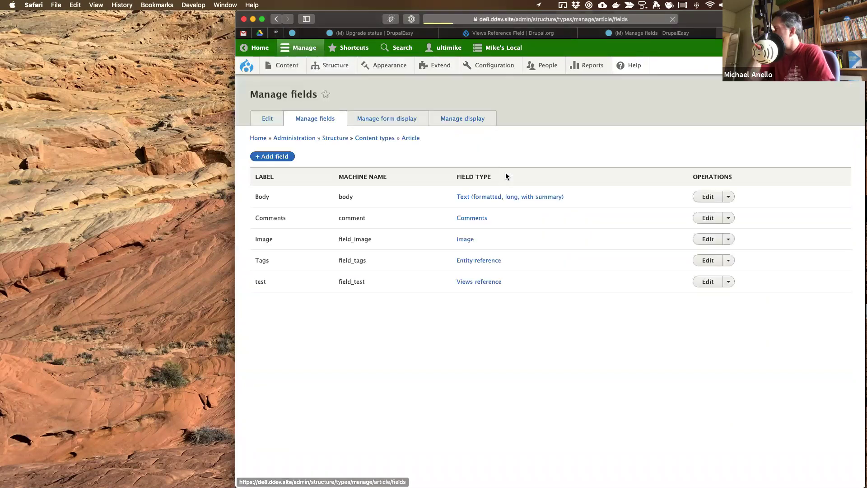
click(728, 281)
click(711, 304)
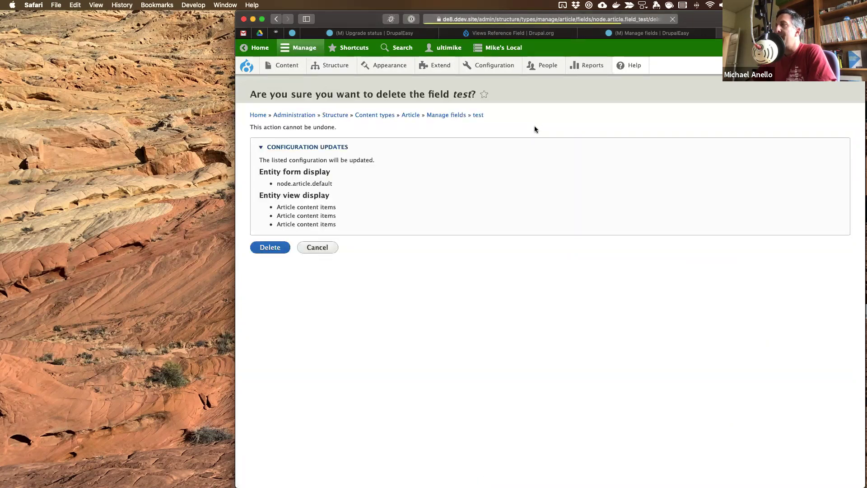
key(Return)
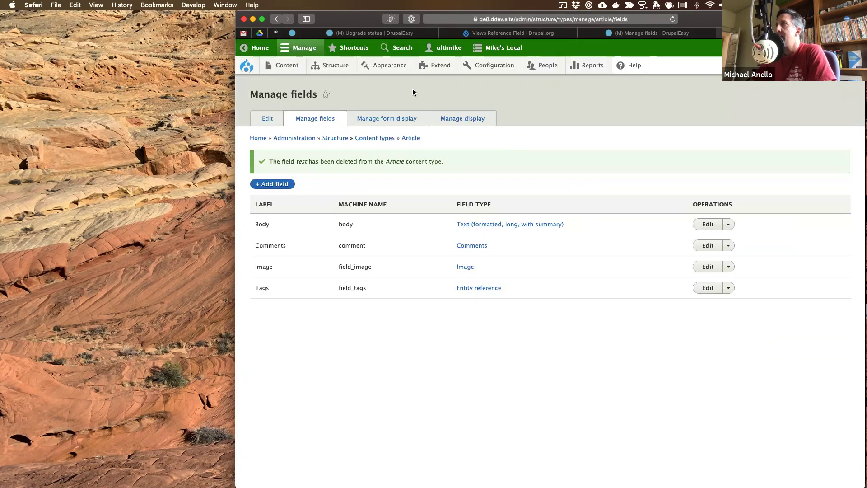
- Reopen Configuration synchronization and review the smtp.settings differences
mouse_move(484, 65)
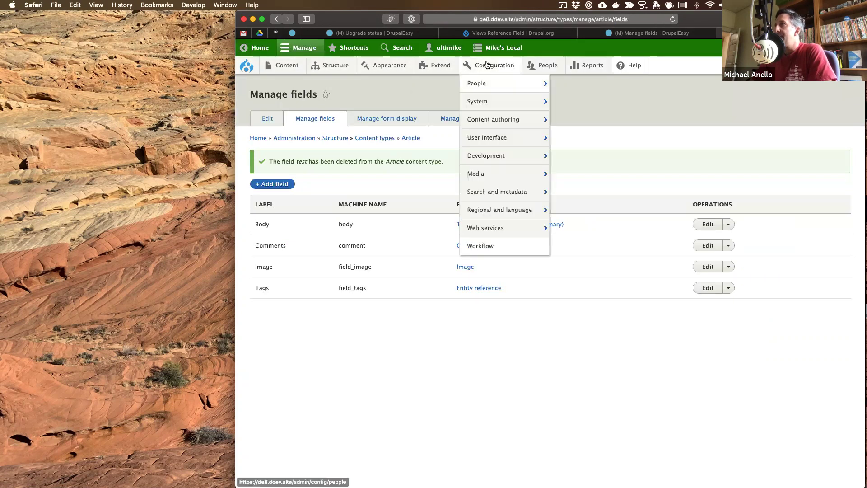
mouse_move(496, 158)
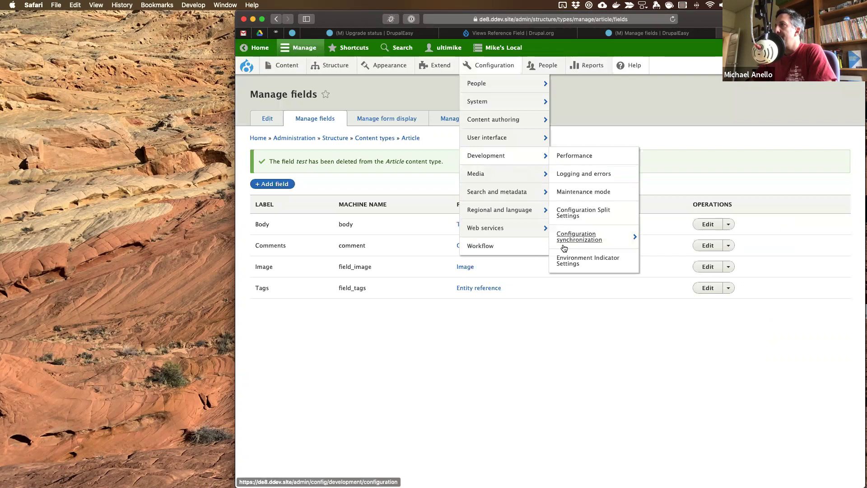
click(579, 241)
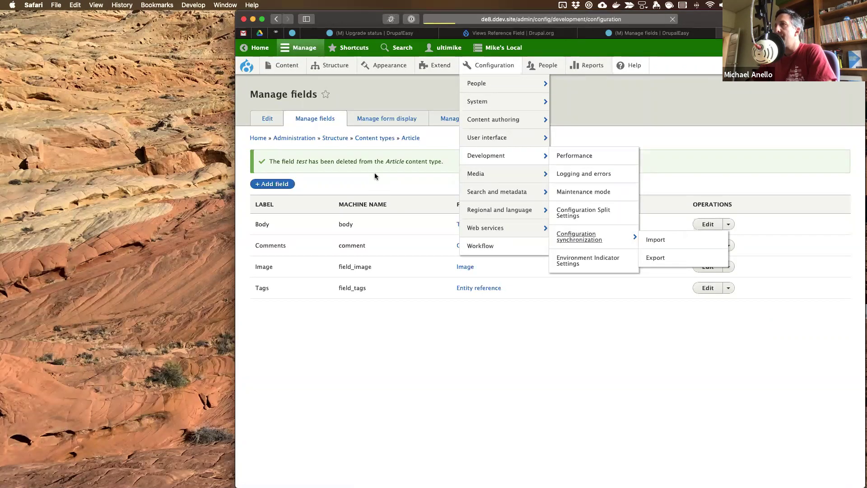
drag(257, 264, 304, 261)
click(415, 208)
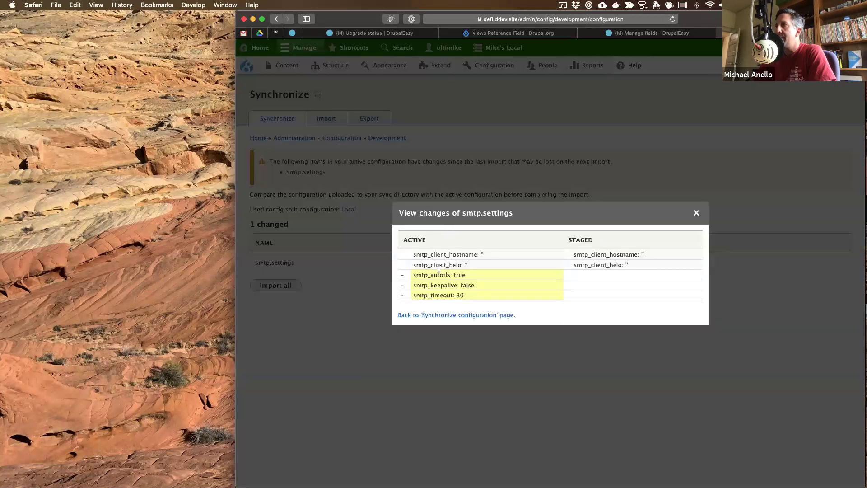
click(695, 212)
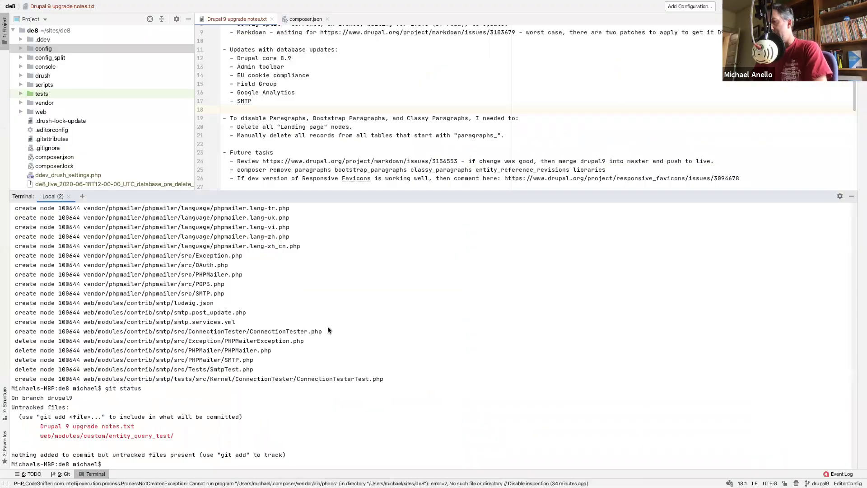
- Export config with 'ddev . drush cex', confirm the overwrite, then run 'git status'
text(ev )
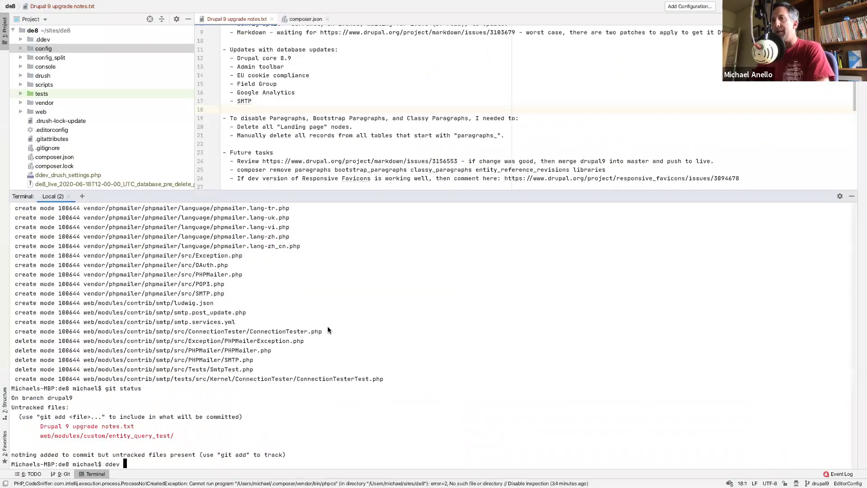
text(. drush cex)
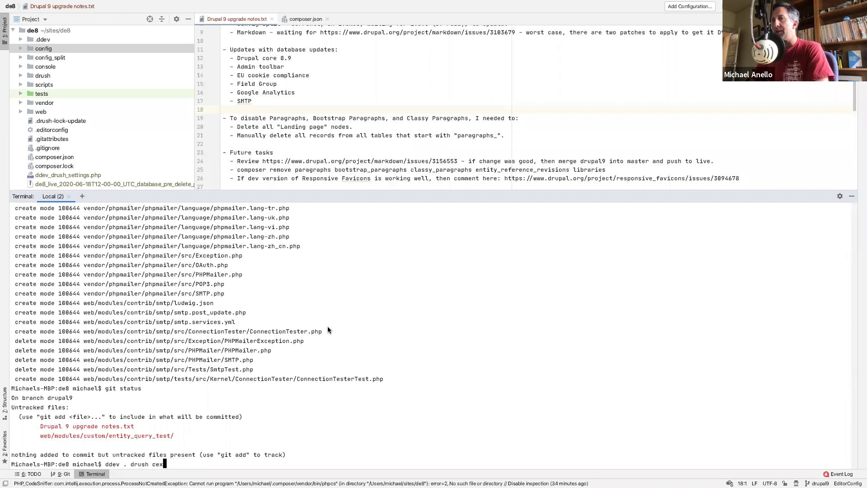
key(Return)
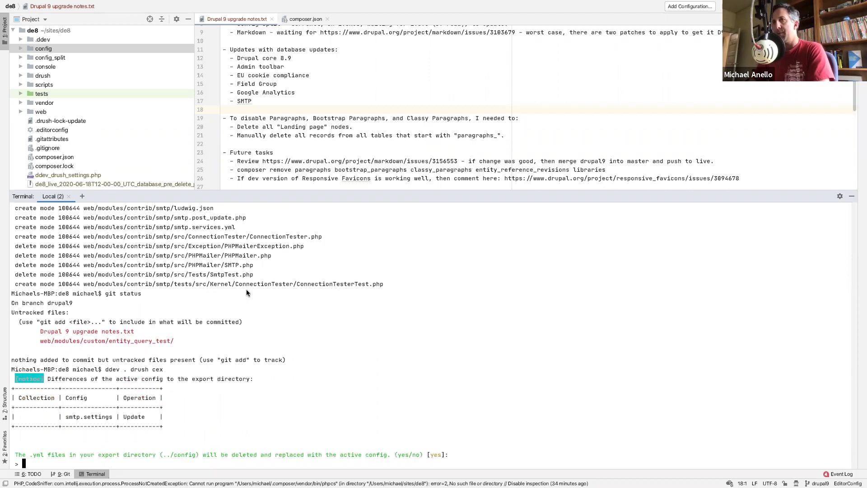
key(Return)
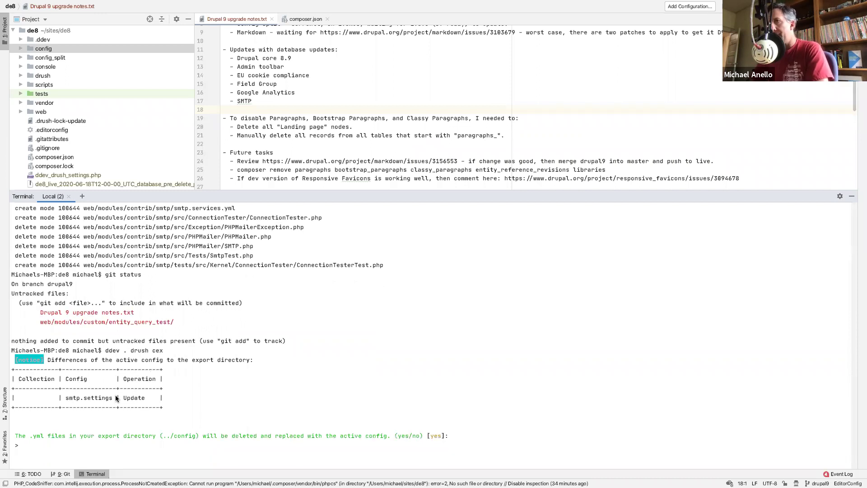
text(git status)
key(Return)
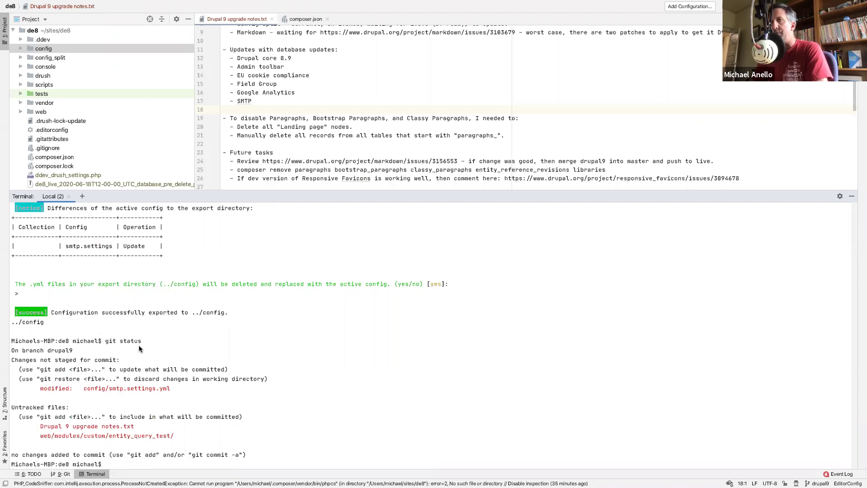
- Stage the config folder and commit it as 'Updated SMTP config when module was updated.'
text(git add config)
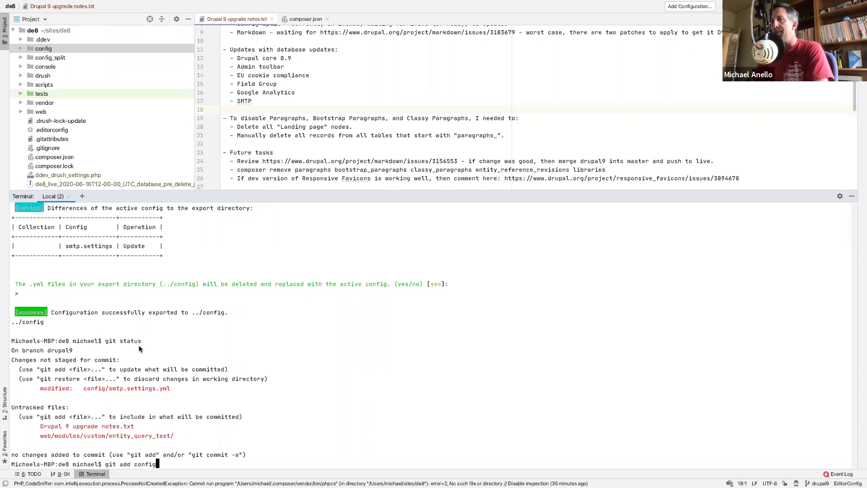
key(Return)
text(git commit -m 'Update)
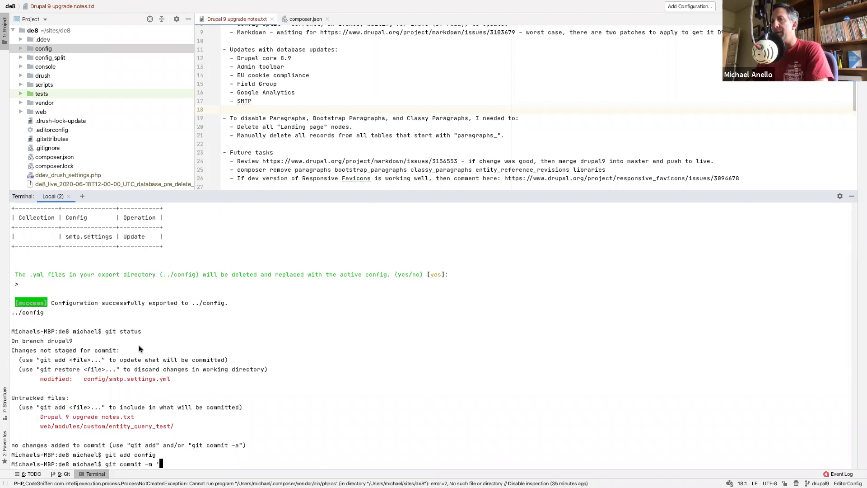
text(d SMTP config w)
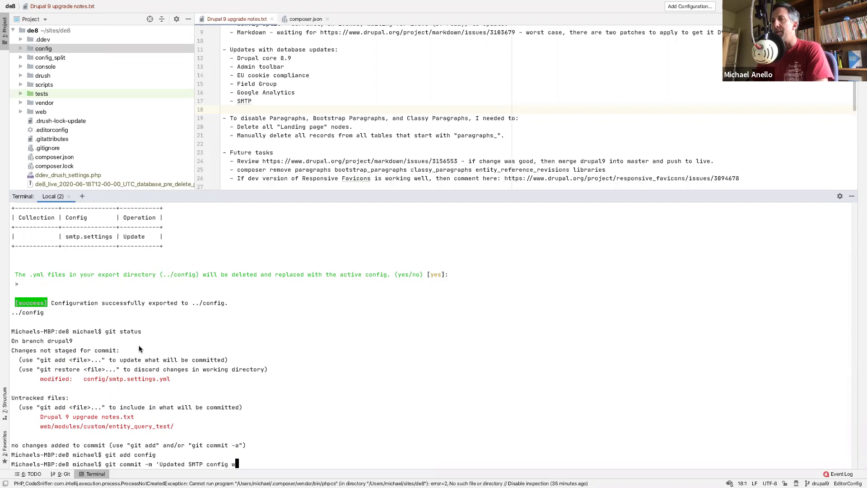
text(hen module was updated.')
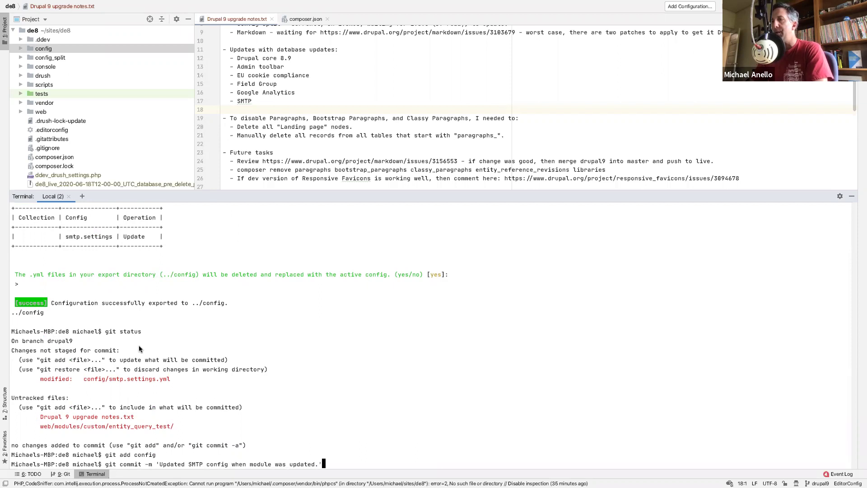
key(Return)
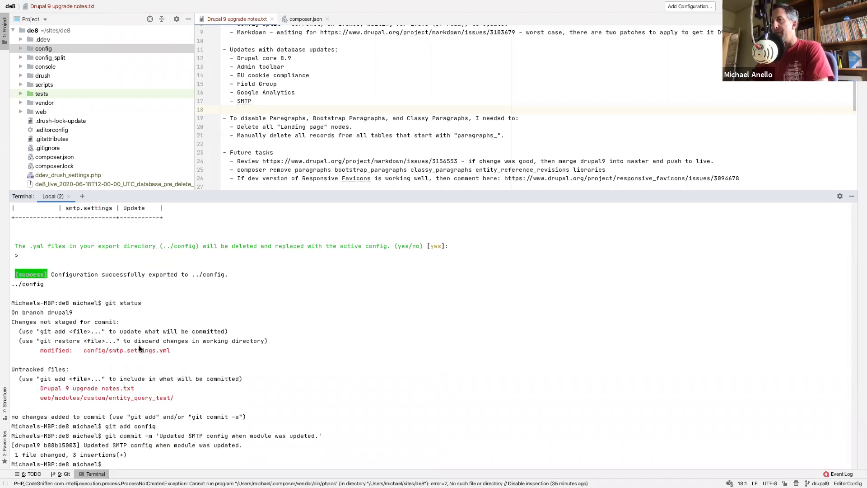
- Try uninstalling viewsreference with 'ddev . drush pm-uninstall viewsreference' and review the output
text(ddev .)
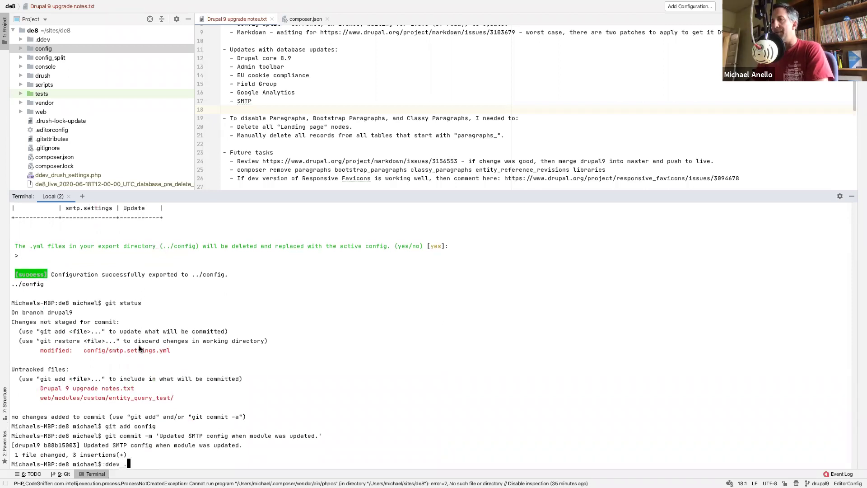
text( drush pm-unins)
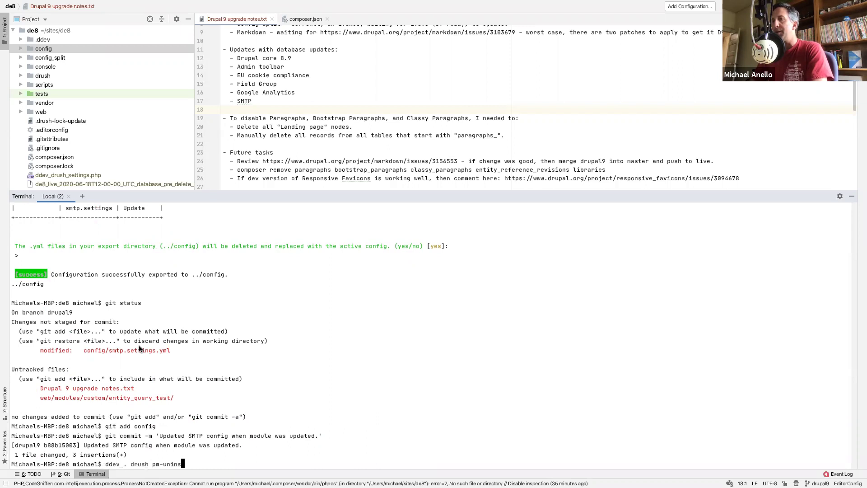
text(tall viewsreference)
key(Return)
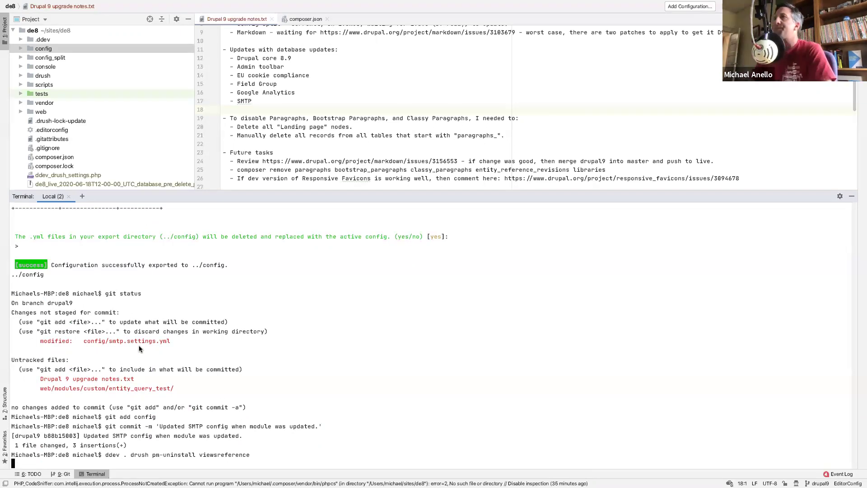
scroll(305, 127, down, 1)
scroll(304, 127, up, 3)
scroll(304, 127, down, 6)
- Add July 23 notes for the SMTP module and uninstalling the unused Views Reference Field module
click(306, 144)
text(SM)
text(TMP)
text( modul)
text(e.)
key(Return)
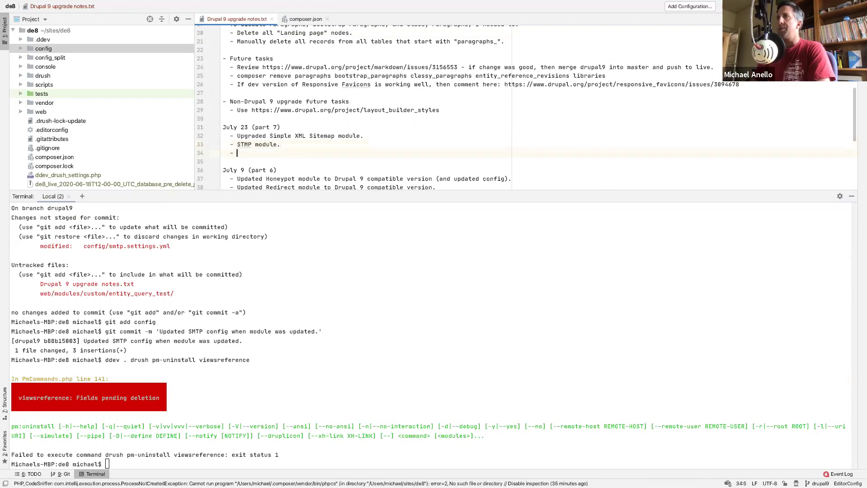
text(- Uninstalled Views RE)
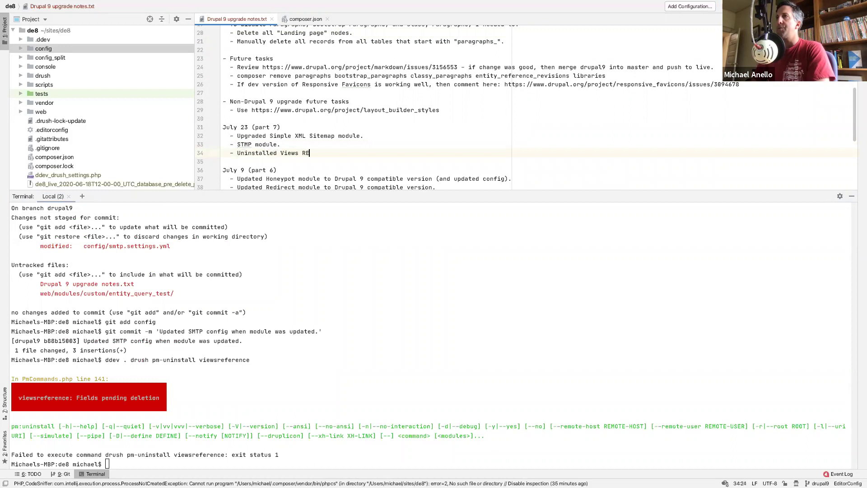
key(BackSpace)
key(BackSpace)
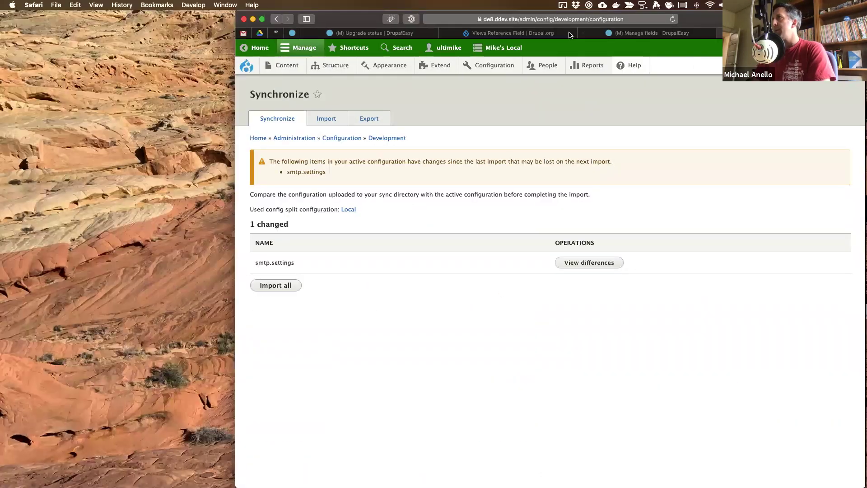
click(546, 34)
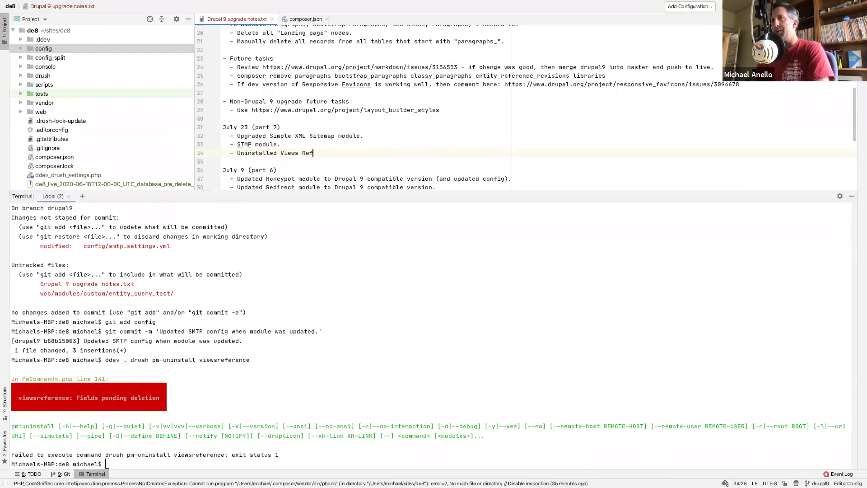
text(d module after )
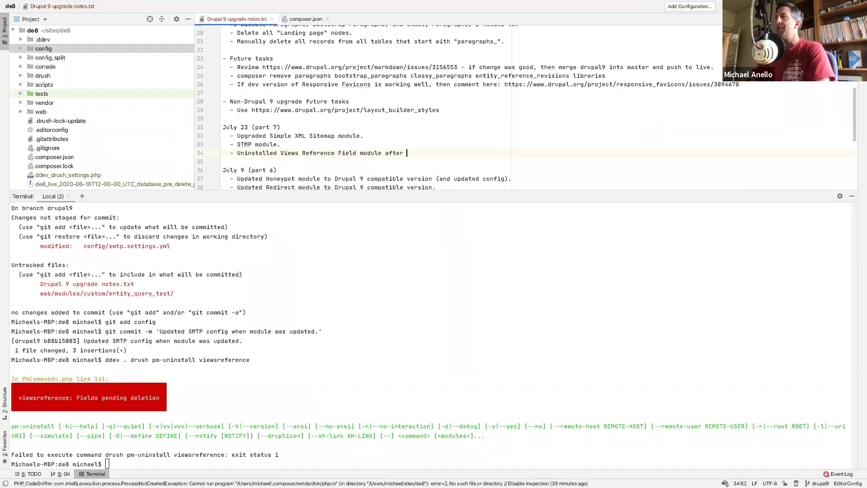
text(figuring )
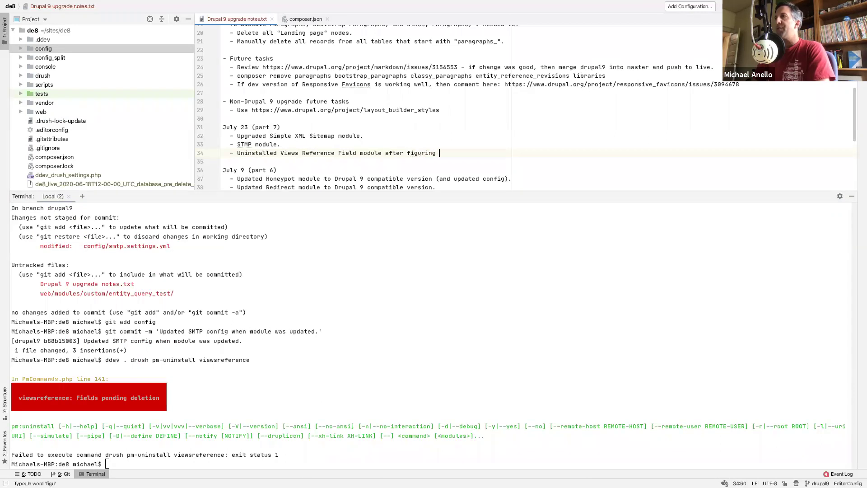
text(out that it is no)
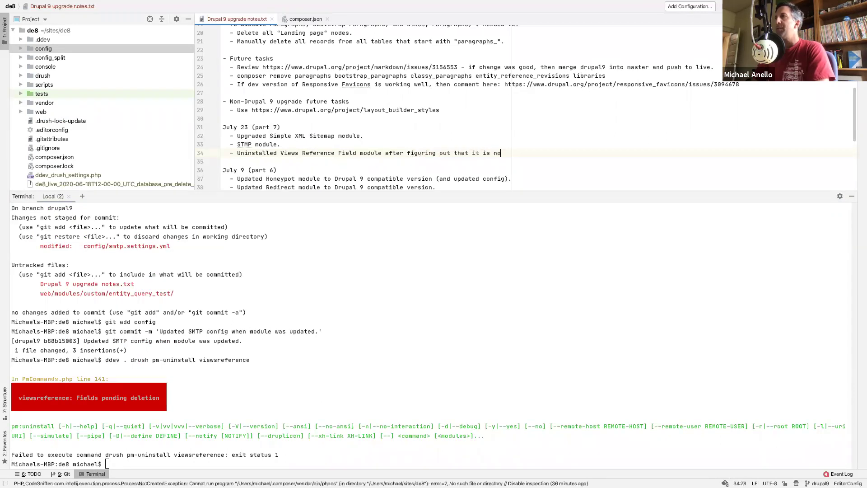
text( longer used on the site :))
key(Return)
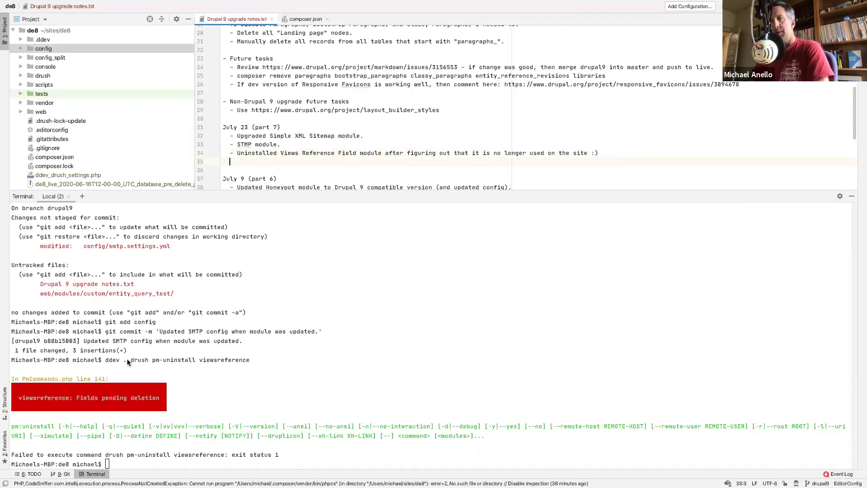
- Run Drupal cron with 'ddev . drush cron' in the terminal
click(126, 359)
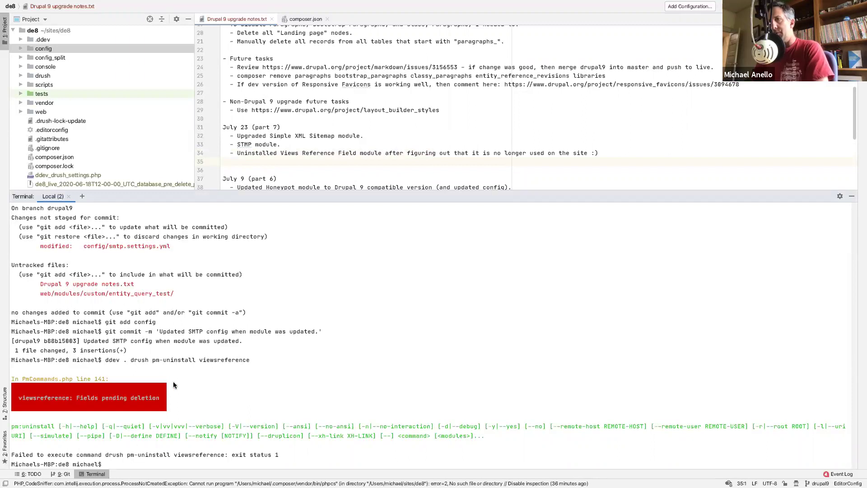
text(ddev . drush cron)
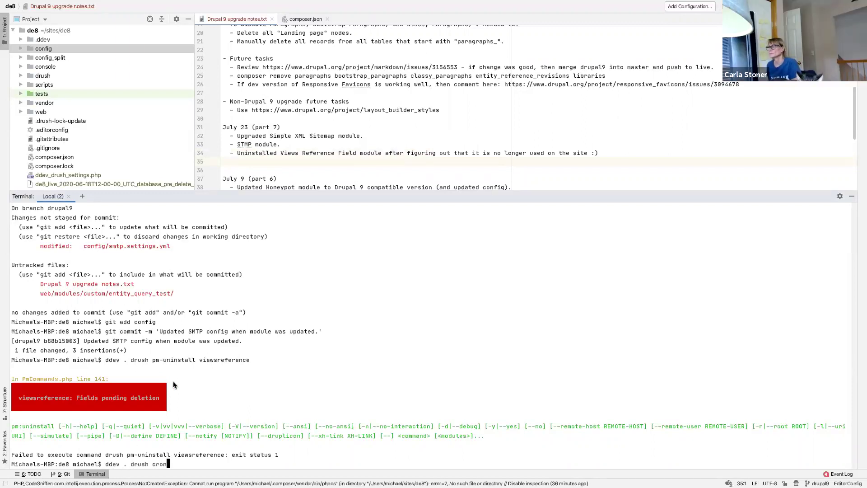
key(Return)
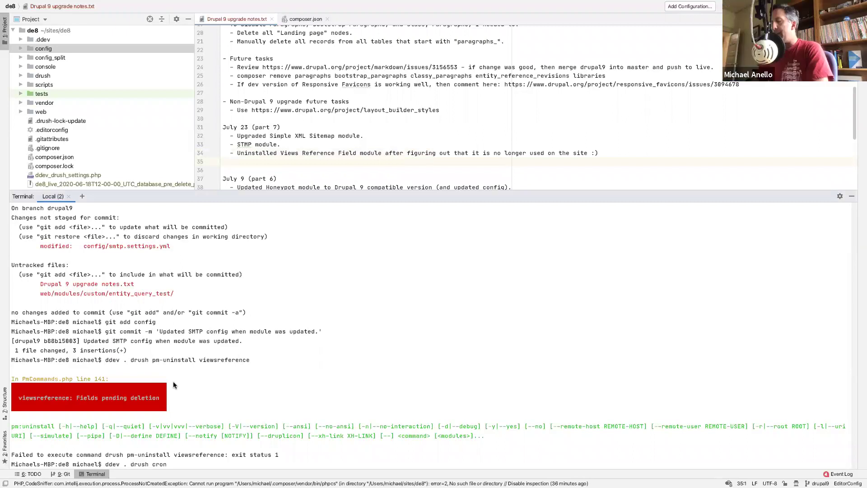
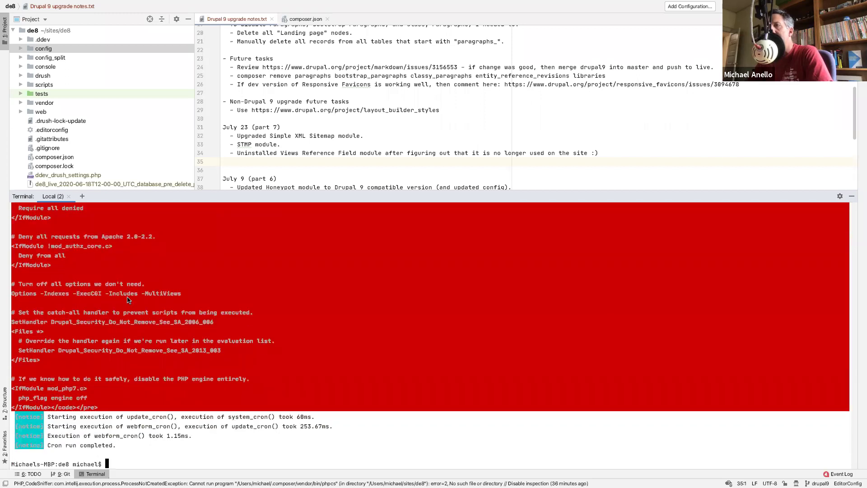
- Look over the cron output, then recall 'ddev . drush pm-uninstall viewsreference' at the prompt
scroll(128, 300, up, 5)
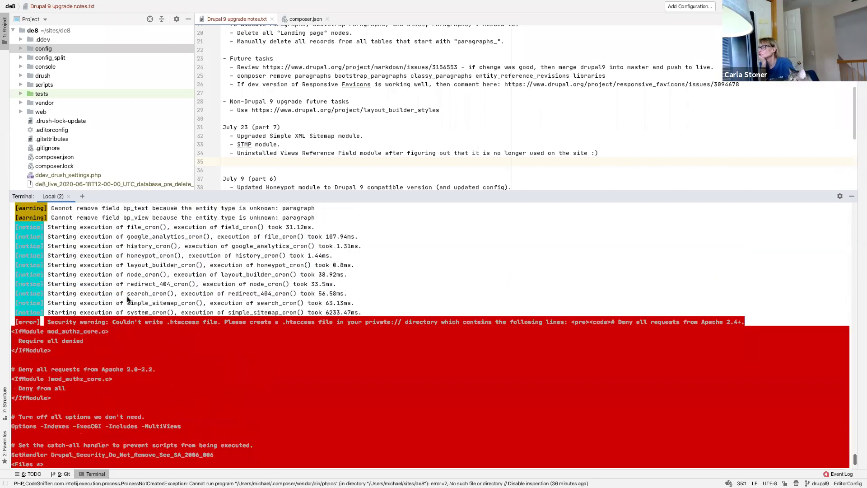
scroll(159, 332, down, 4)
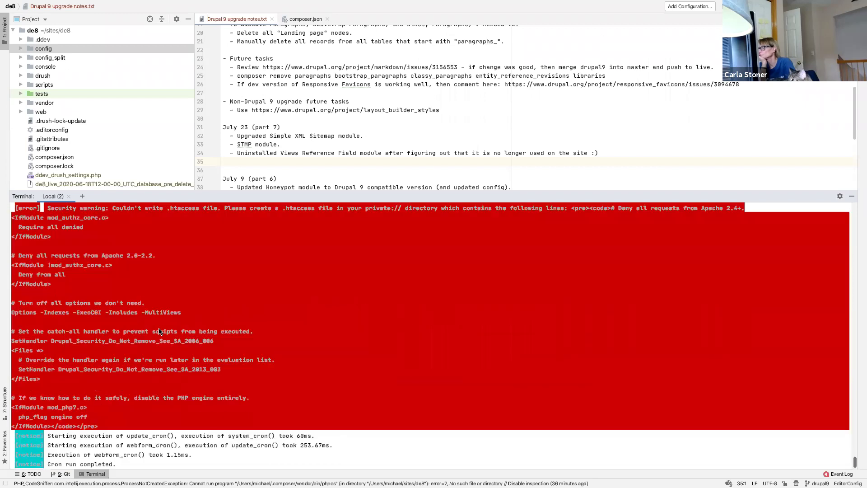
key(Up)
key(Up)
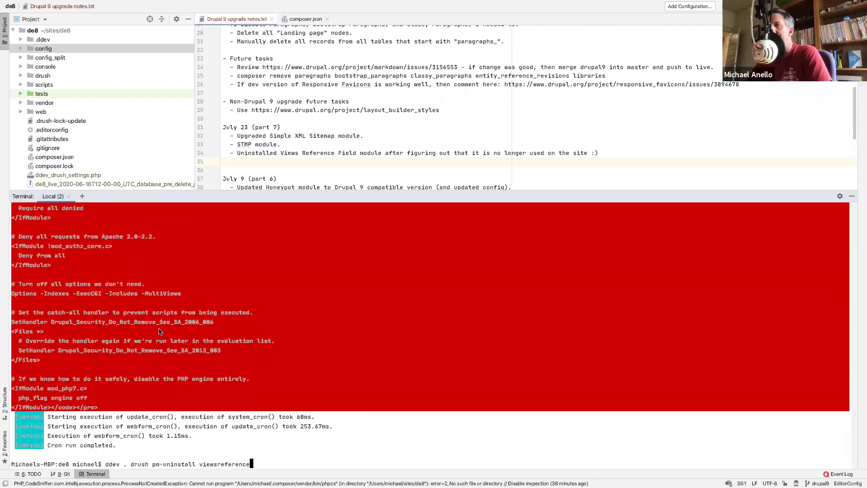
- Retry the viewsreference uninstall, then rebuild the cache with 'ddev . drush cr'
key(Return)
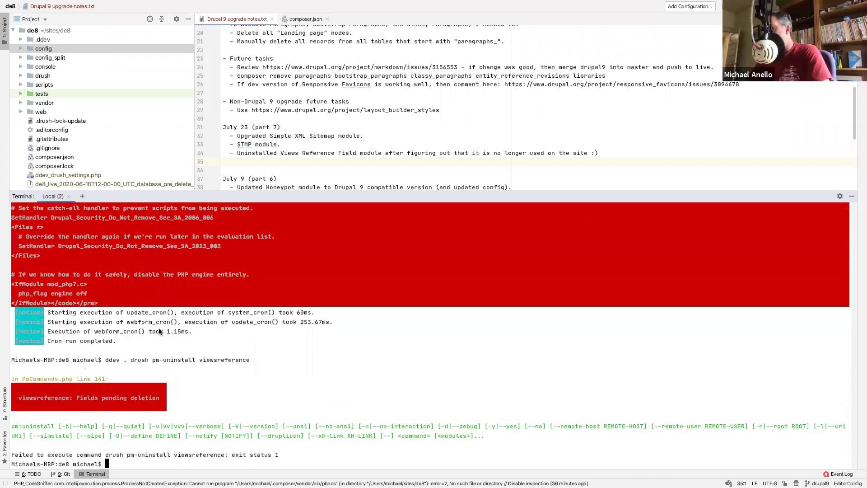
key(Up)
key(BackSpace)
key(BackSpace)
key(BackSpace)
key(BackSpace)
key(BackSpace)
key(BackSpace)
key(BackSpace)
key(BackSpace)
key(BackSpace)
key(BackSpace)
key(BackSpace)
key(BackSpace)
key(BackSpace)
key(BackSpace)
key(BackSpace)
key(BackSpace)
key(BackSpace)
key(BackSpace)
key(BackSpace)
key(BackSpace)
text(cr)
key(Return)
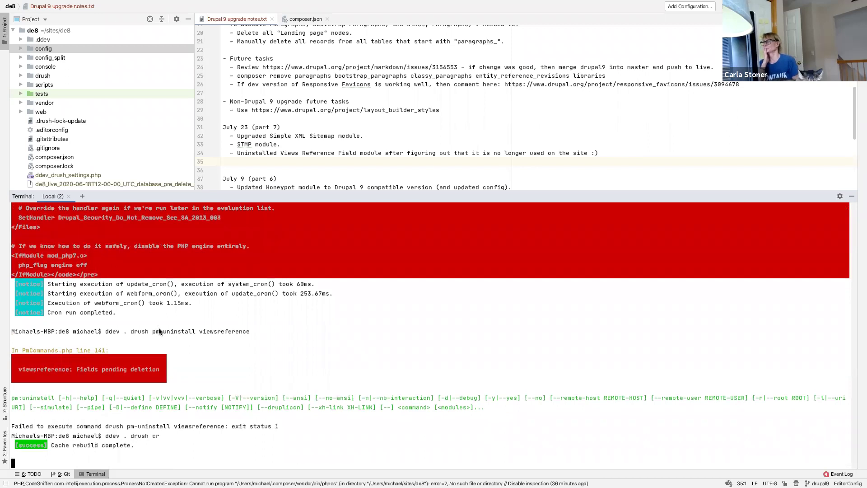
- Rerun the uninstall, correcting the misspelled module name to viewsreference
key(Return)
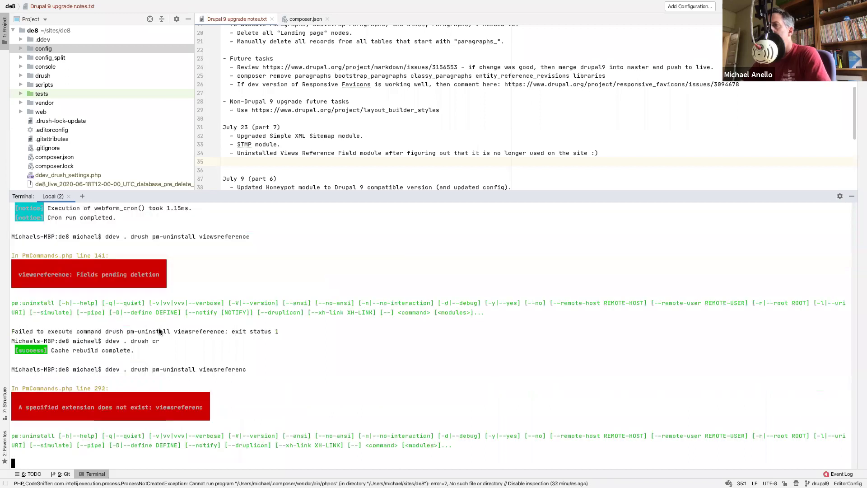
key(Up)
text(e)
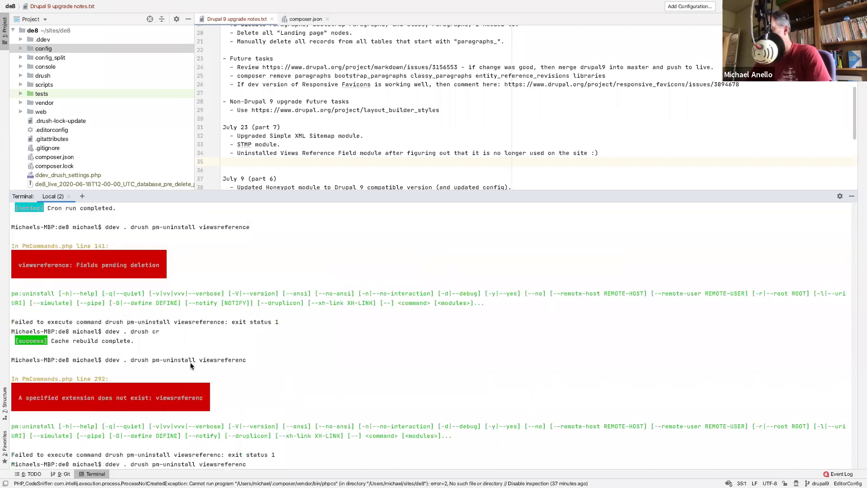
key(Return)
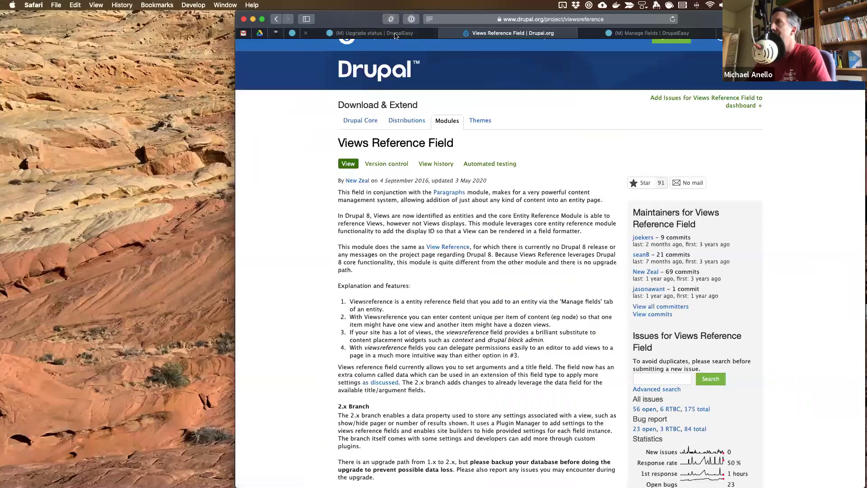
- From the Manage fields page, open Reports > Status report and close the Drupal.org tab
click(395, 33)
click(650, 33)
mouse_move(587, 71)
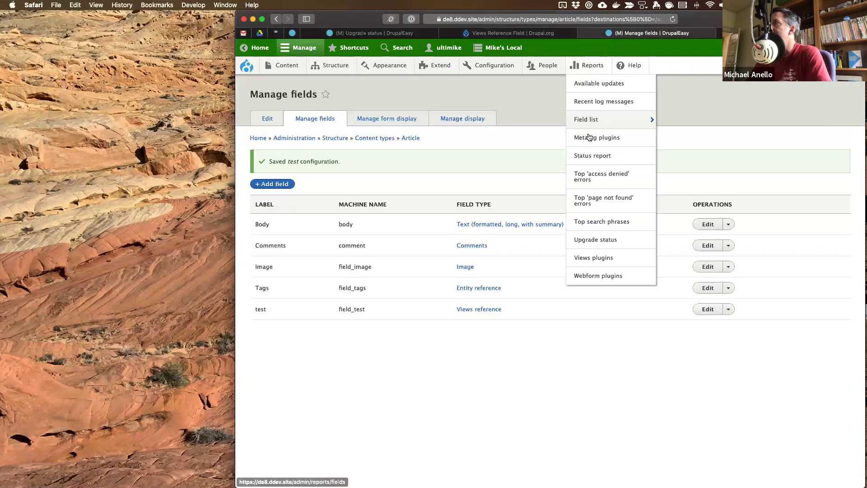
click(588, 157)
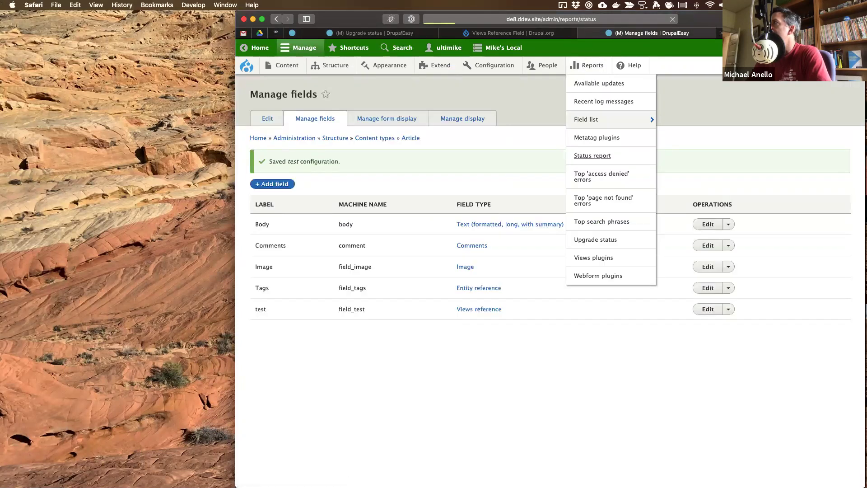
click(444, 33)
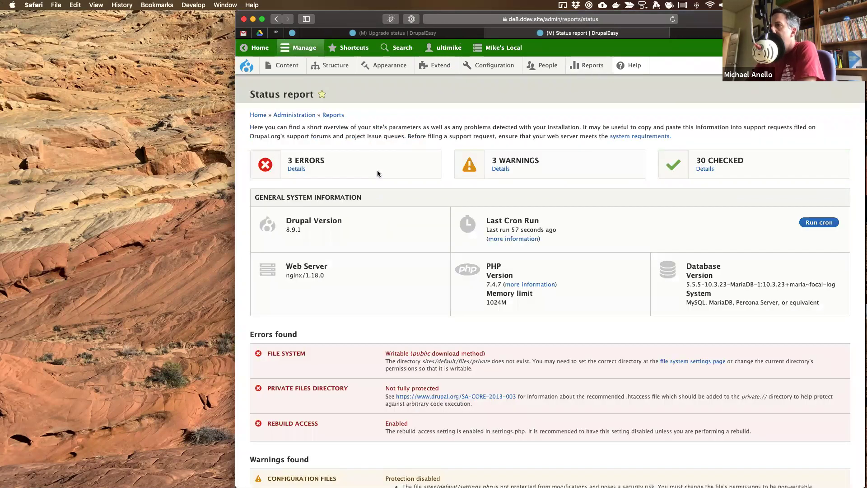
- Scroll through the Status report, then return to PhpStorm
scroll(377, 172, down, 5)
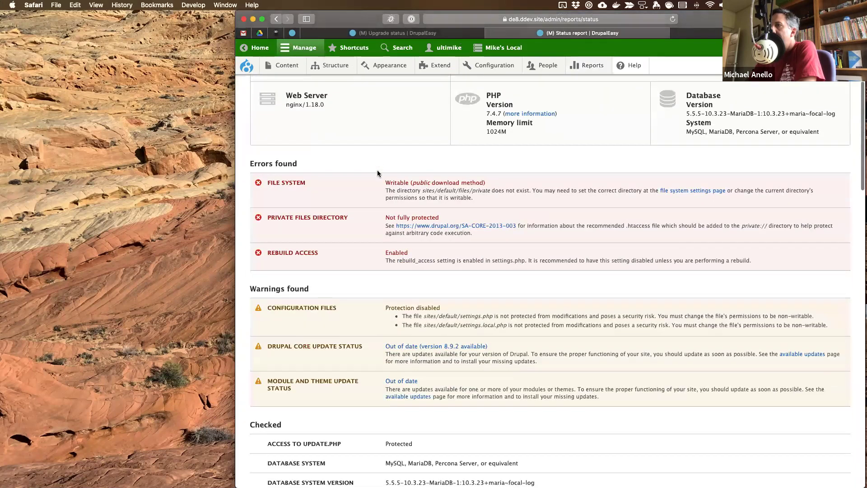
scroll(378, 173, down, 7)
scroll(377, 173, down, 8)
scroll(378, 173, down, 10)
scroll(379, 174, up, 20)
key(ctrl+Right)
- Run 'ddev . drush cron' and review its warnings
key(Up)
key(Up)
key(Up)
key(Up)
key(Up)
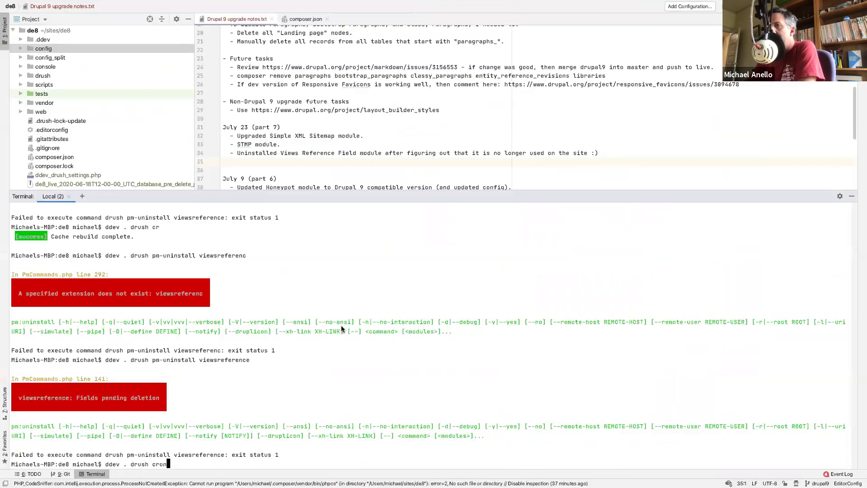
key(Return)
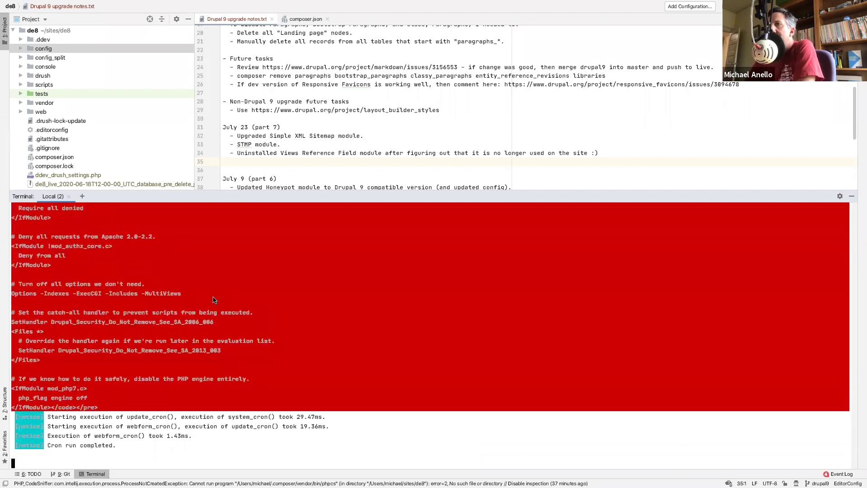
scroll(153, 341, up, 7)
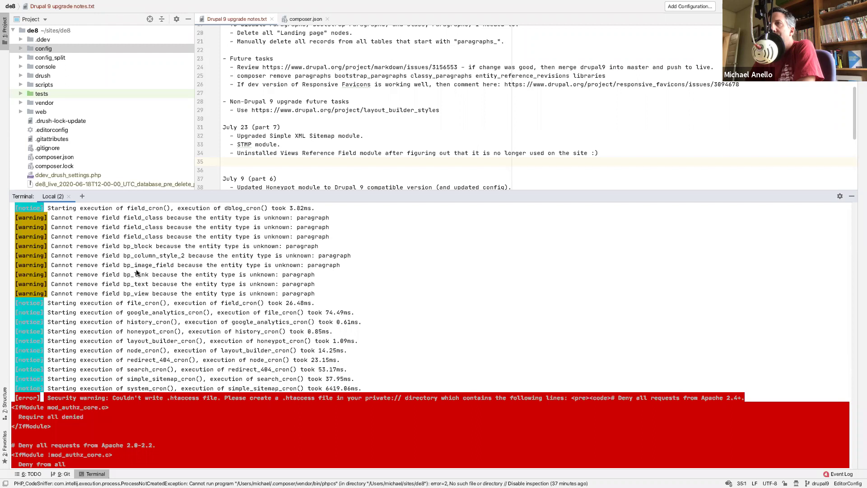
scroll(136, 272, up, 2)
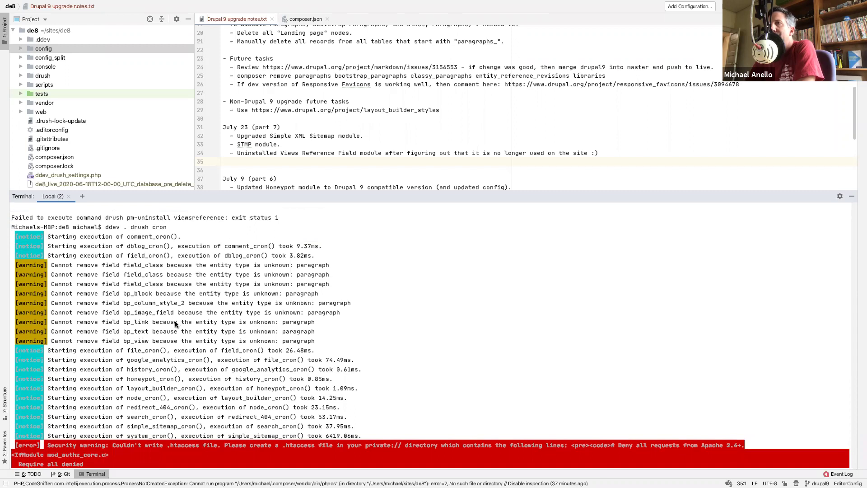
- Retry 'ddev . drush pm-uninstall viewsreference' and pick out the pending field bp_view
key(Up)
key(Up)
key(Return)
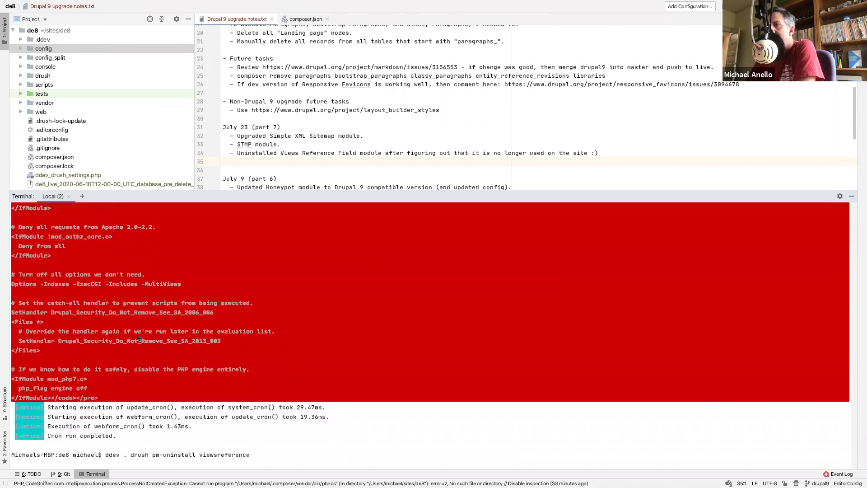
scroll(138, 338, up, 15)
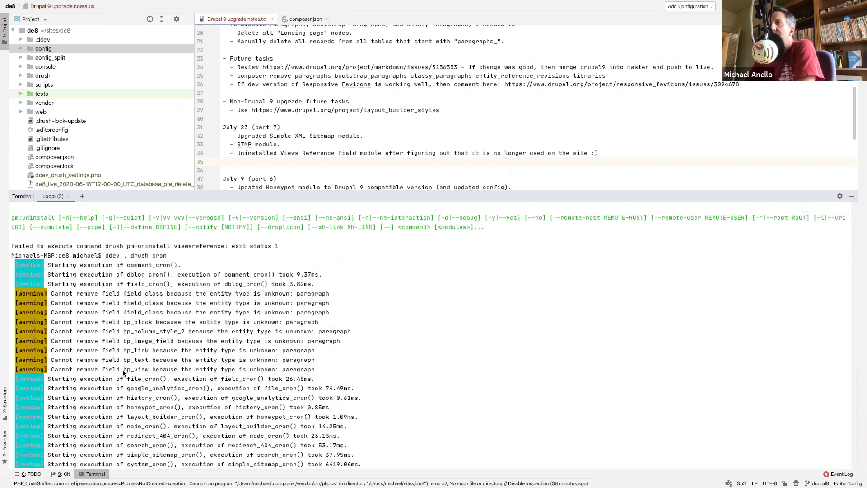
double_click(135, 369)
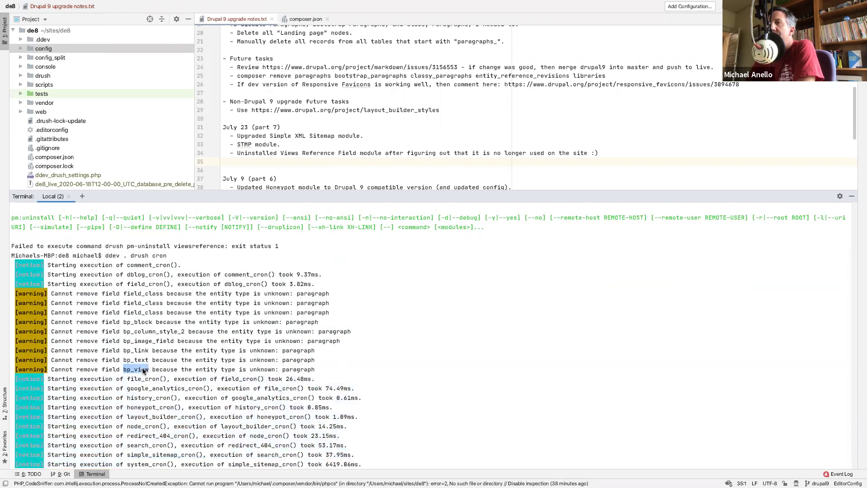
scroll(204, 341, down, 10)
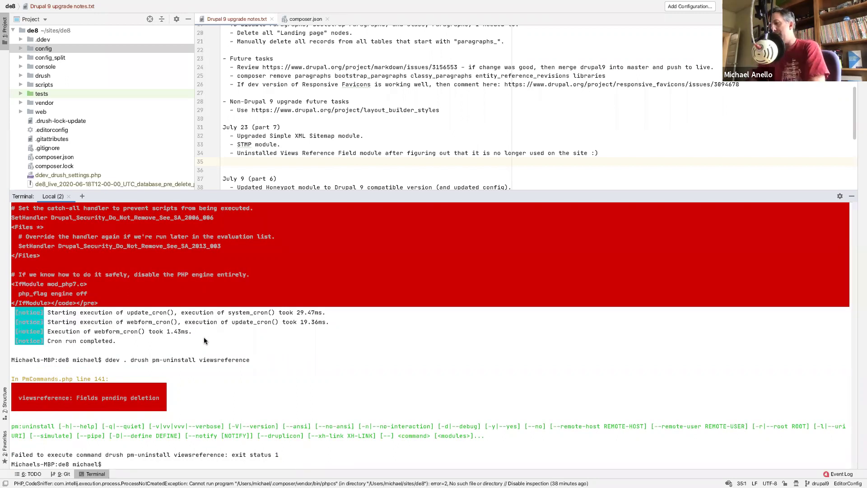
- Launch Sequel Pro with 'ddev sequelpro' and review the cron warnings about bp_view
text(ddev seque)
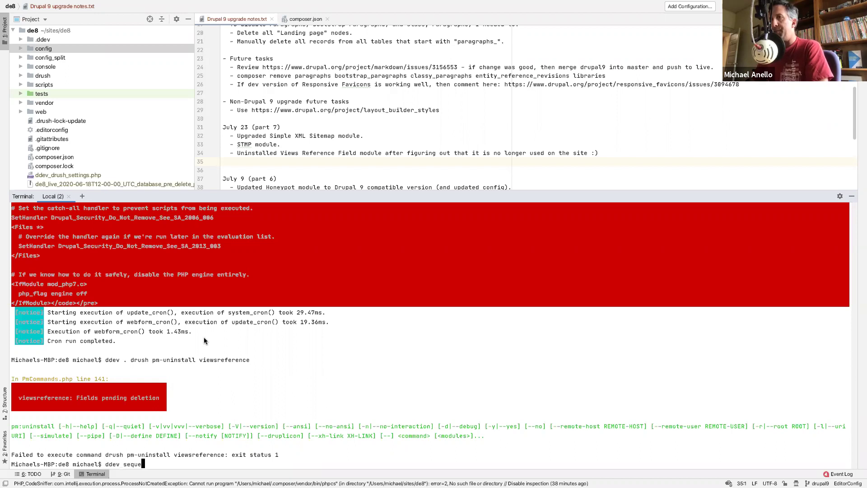
text(lpro)
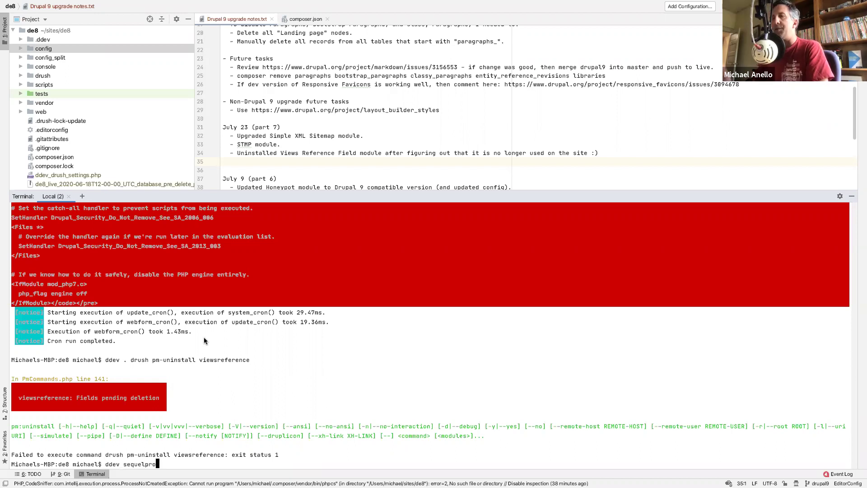
key(Return)
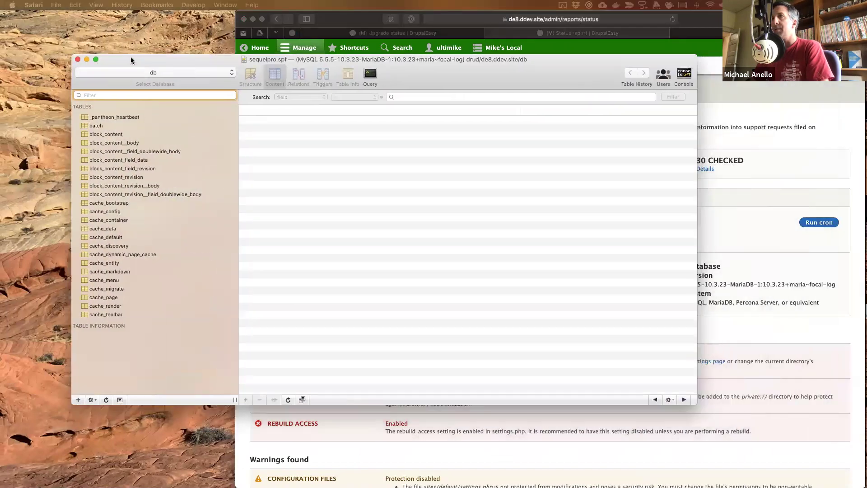
scroll(214, 318, up, 10)
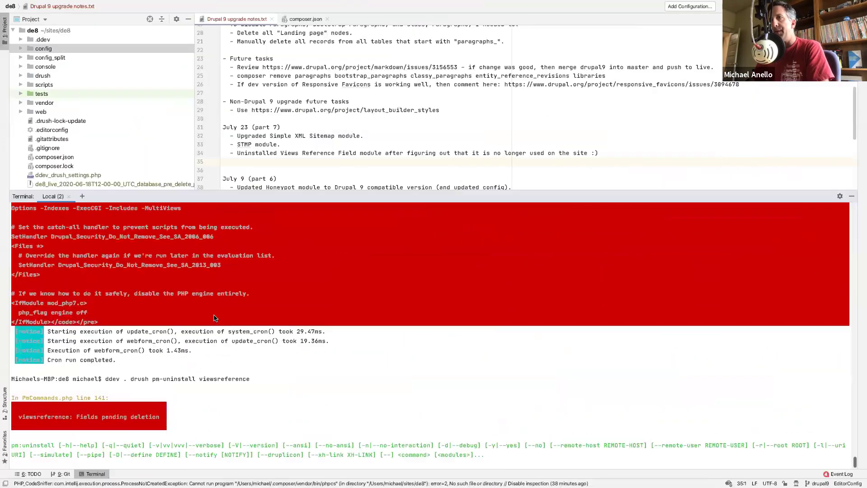
scroll(214, 317, up, 6)
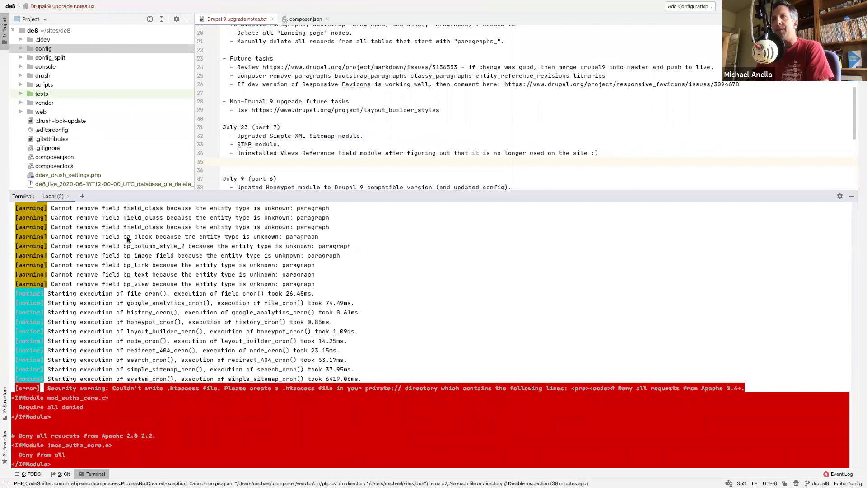
scroll(127, 236, up, 4)
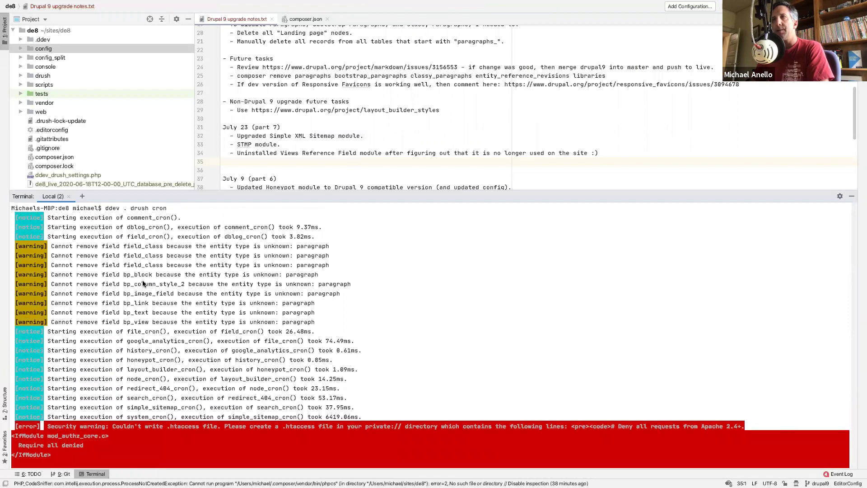
key(ctrl+Left)
- Try table filters 'bp' and 'field_data', then leave the Filter field empty
text(bp)
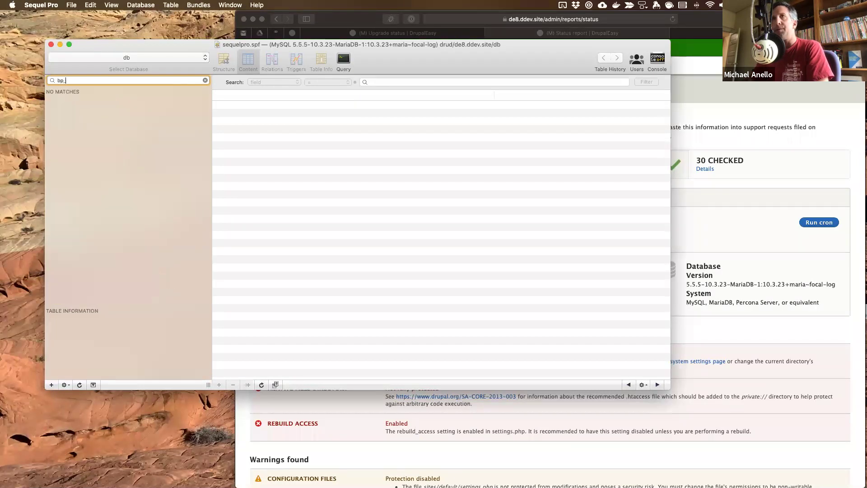
key(BackSpace)
key(BackSpace)
key(BackSpace)
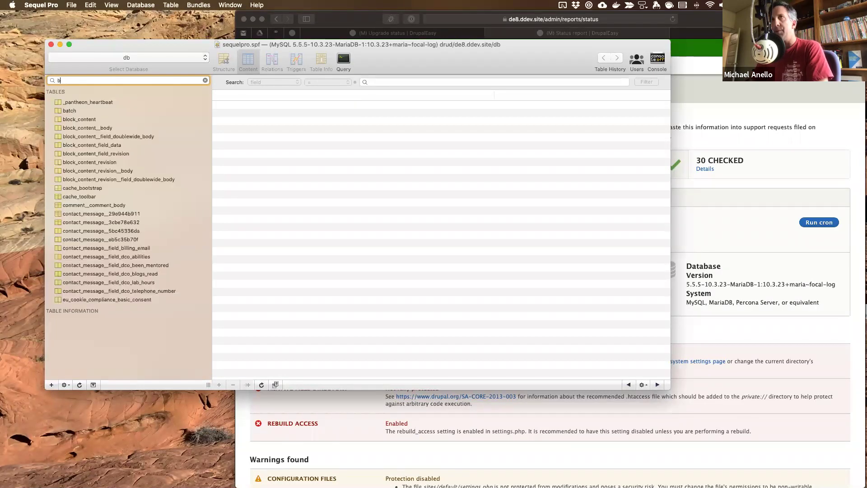
text(field_data)
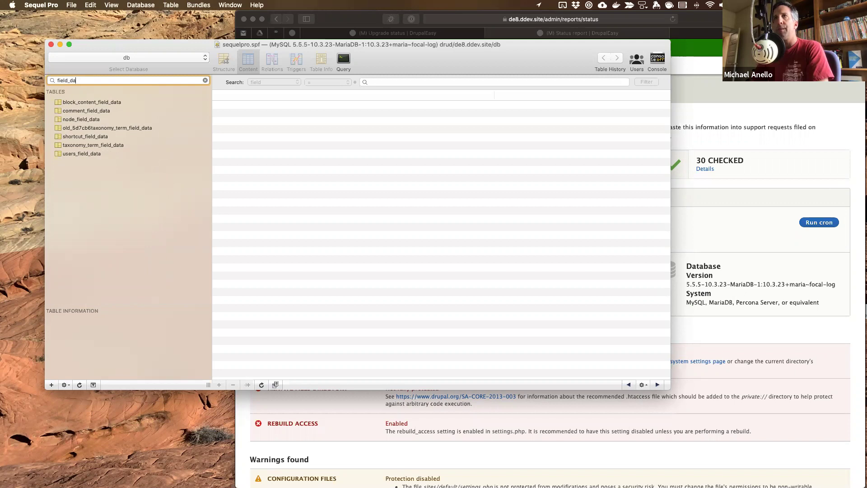
key(BackSpace)
key(BackSpace)
key(BackSpace)
key(BackSpace)
key(BackSpace)
key(BackSpace)
key(BackSpace)
key(BackSpace)
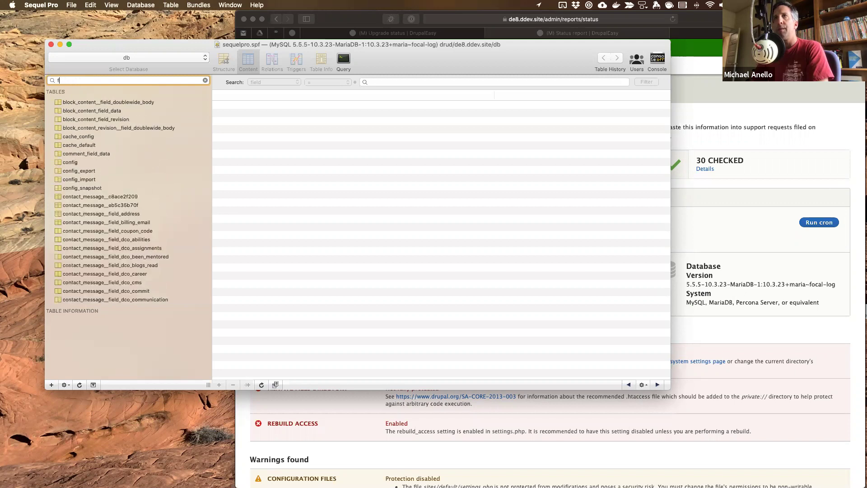
text(p)
key(BackSpace)
text(bn)
key(BackSpace)
key(BackSpace)
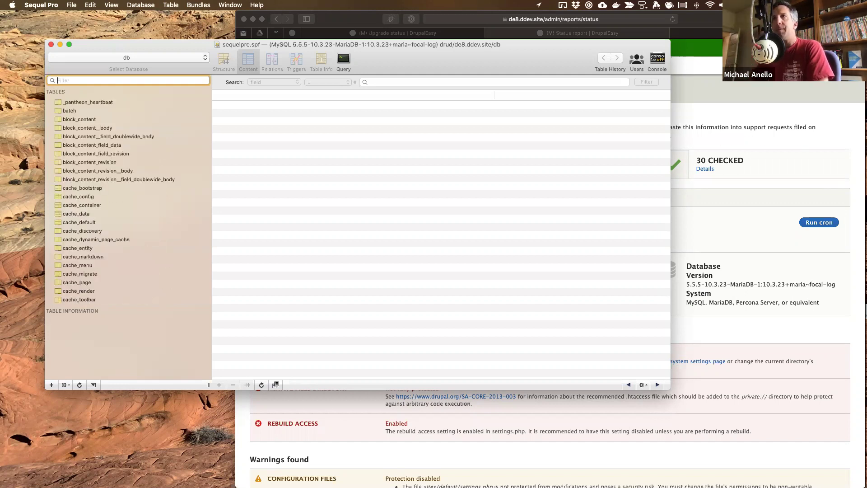
- Scroll the full table list to locate the field_deleted_data and field_deleted_revision tables
scroll(102, 231, down, 15)
scroll(103, 232, down, 20)
scroll(102, 233, down, 20)
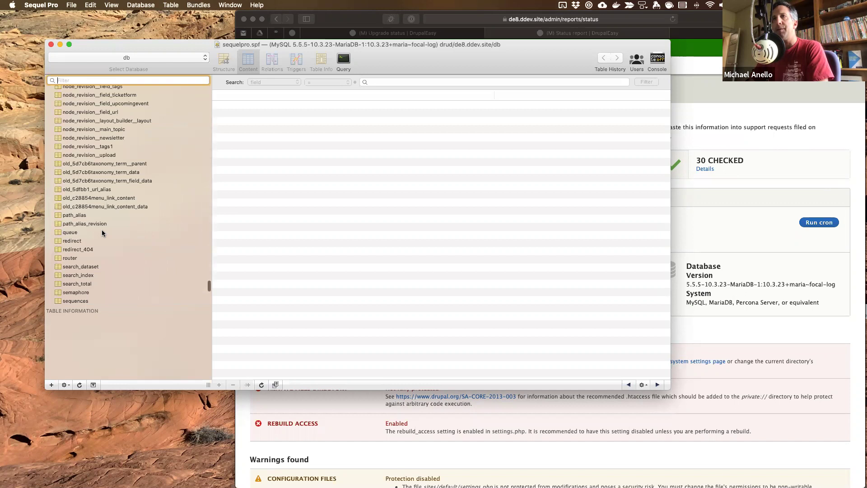
scroll(102, 231, down, 12)
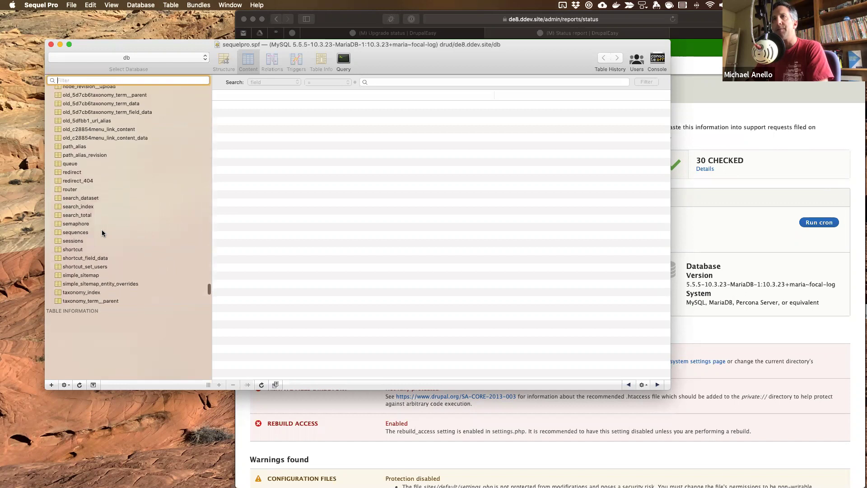
scroll(102, 231, down, 5)
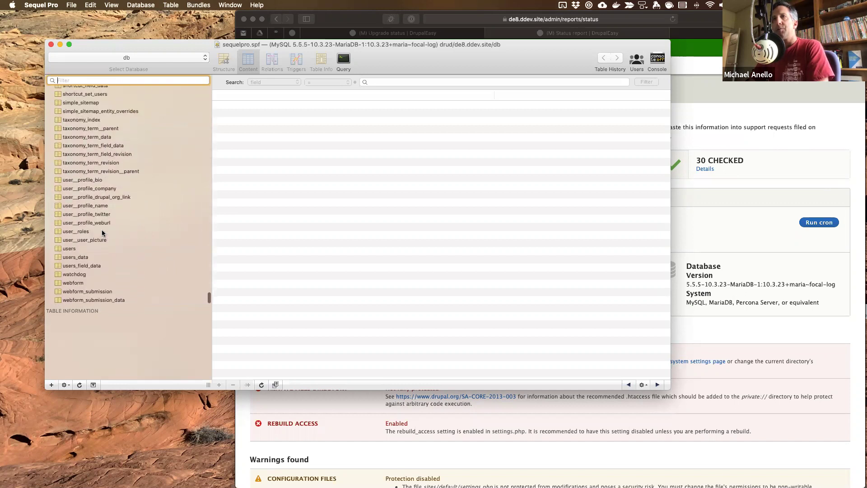
scroll(102, 233, up, 8)
scroll(102, 233, up, 15)
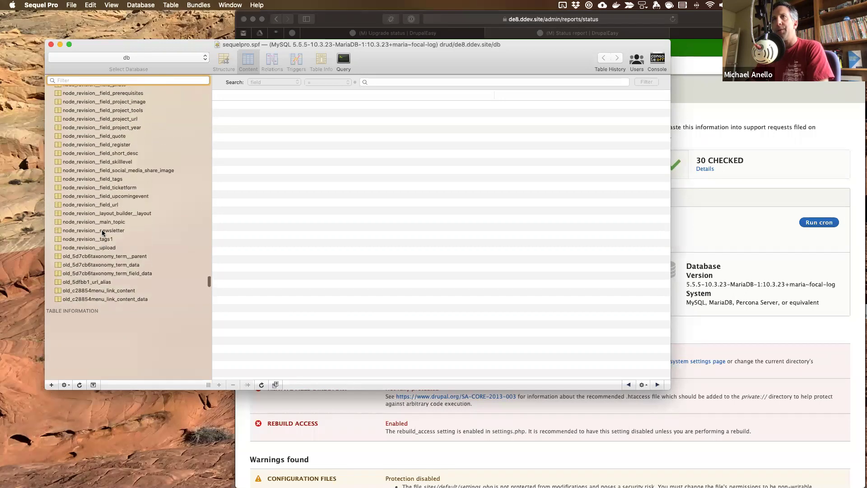
scroll(102, 233, up, 15)
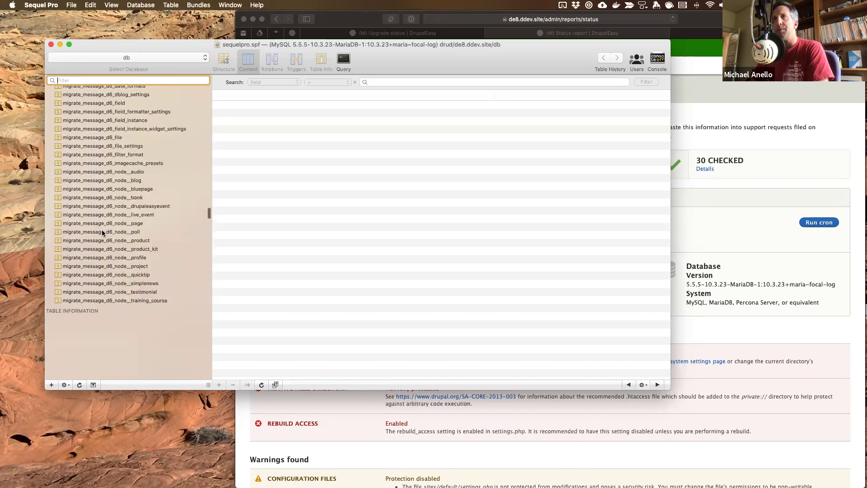
scroll(102, 233, up, 15)
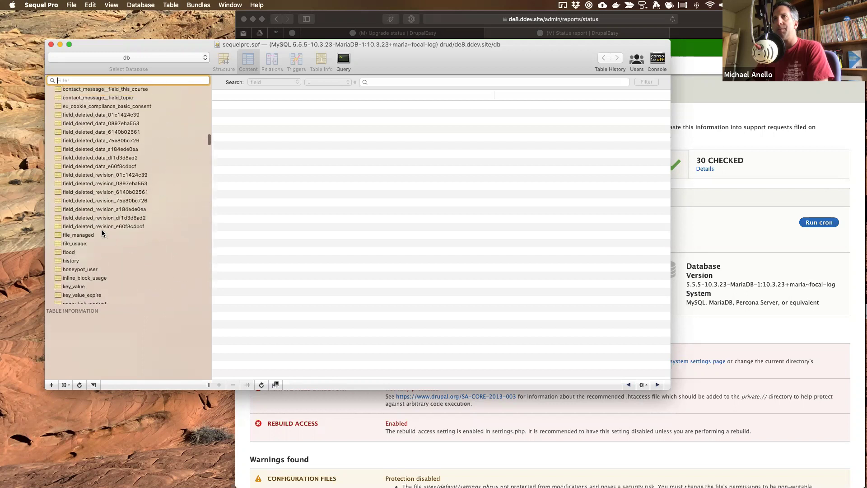
scroll(102, 233, down, 2)
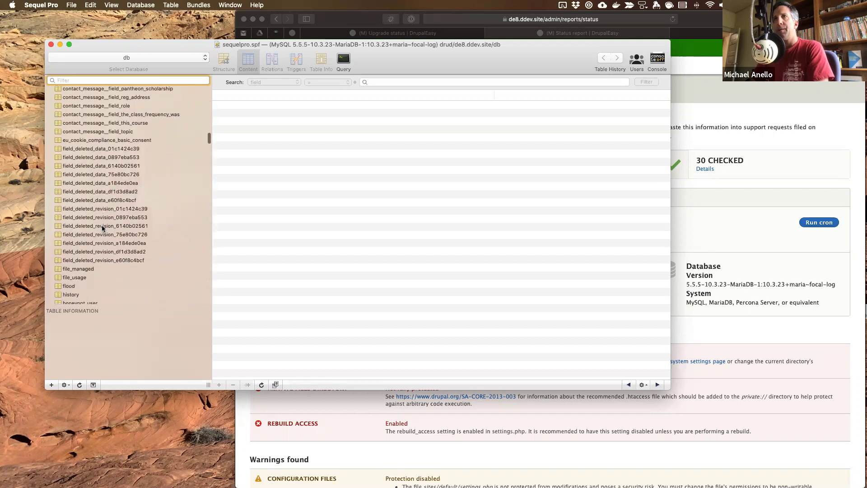
- Inspect the rows of several field_deleted_data tables, down to the last field_deleted_revision table
click(103, 149)
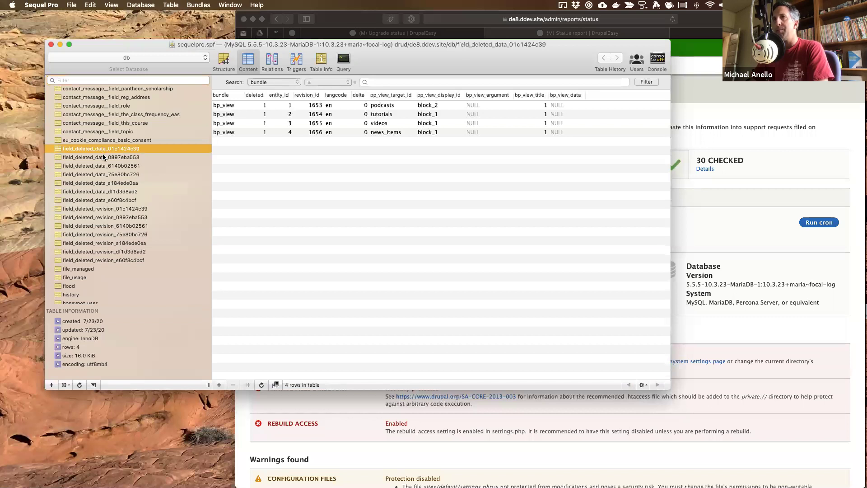
click(103, 157)
click(102, 165)
click(102, 174)
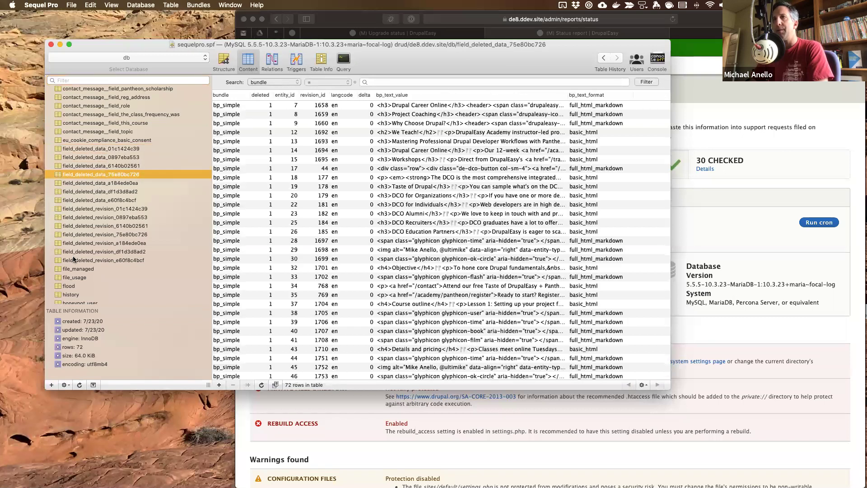
click(85, 261)
- Select all 14 field_deleted tables and delete them with Delete Tables
shift+click(93, 150)
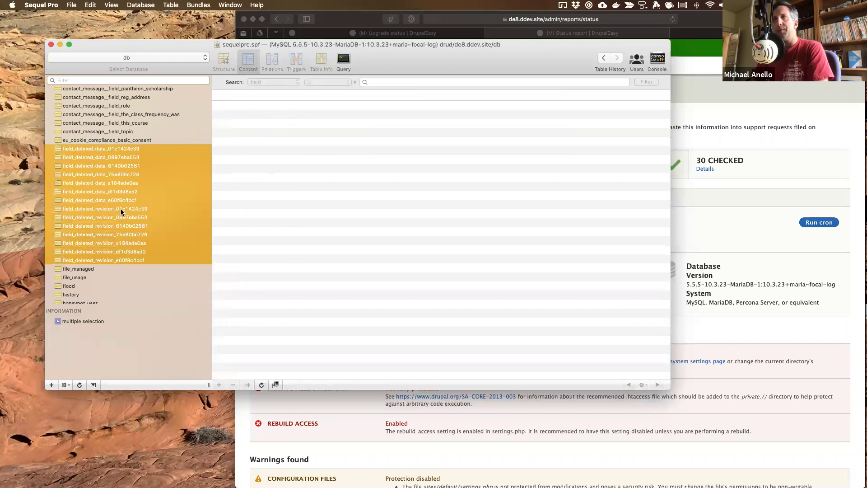
right_click(75, 151)
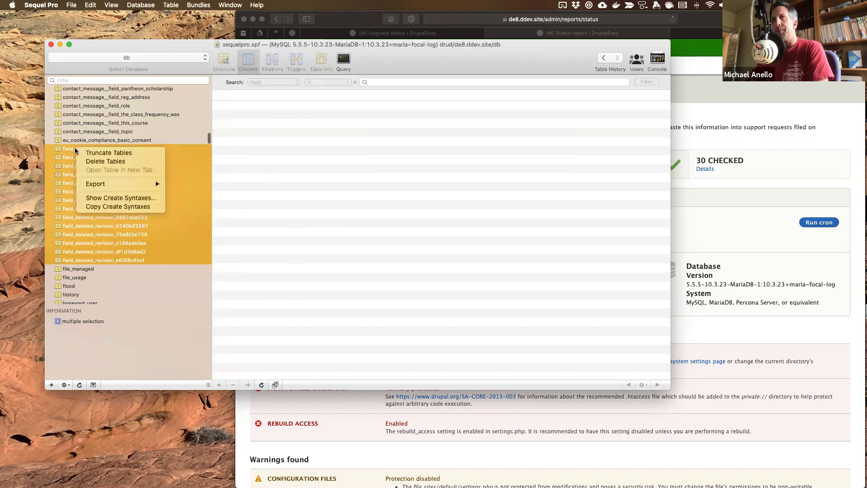
click(90, 162)
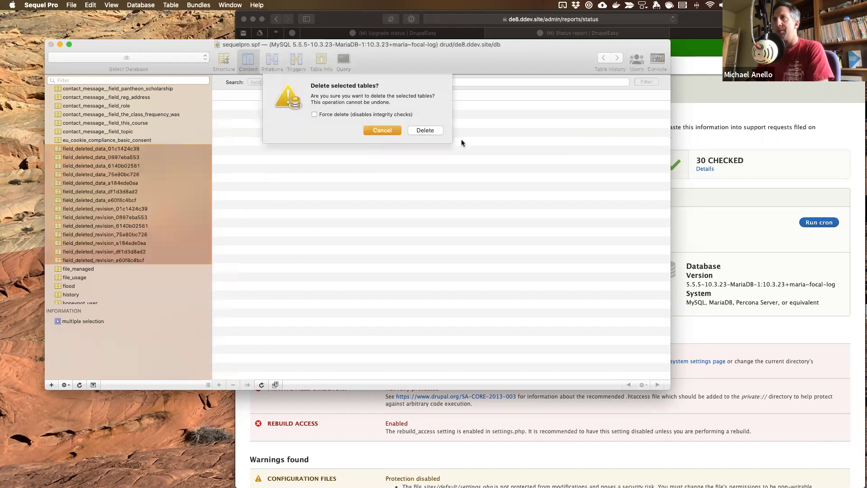
click(419, 129)
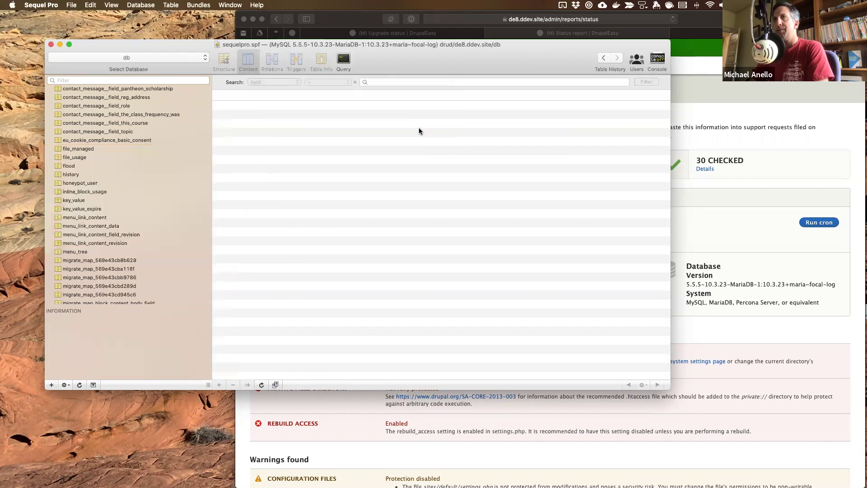
key(ctrl+Right)
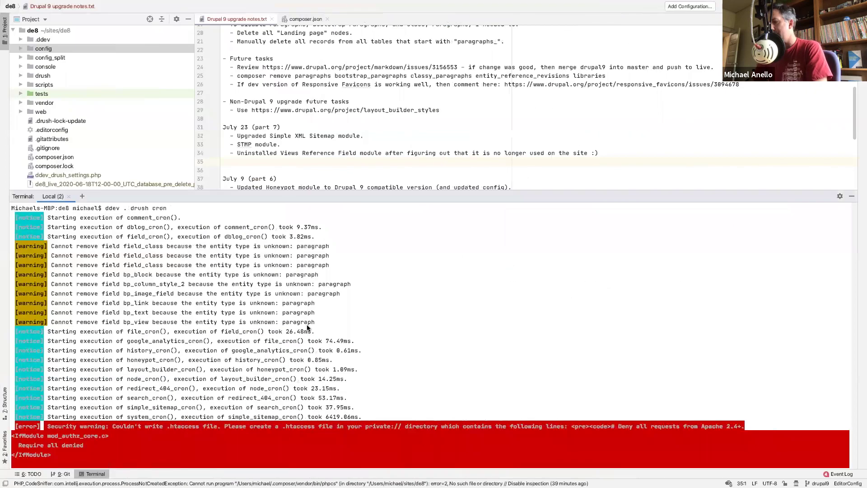
- Rerun 'ddev . drush cron' from the terminal history
key(Up)
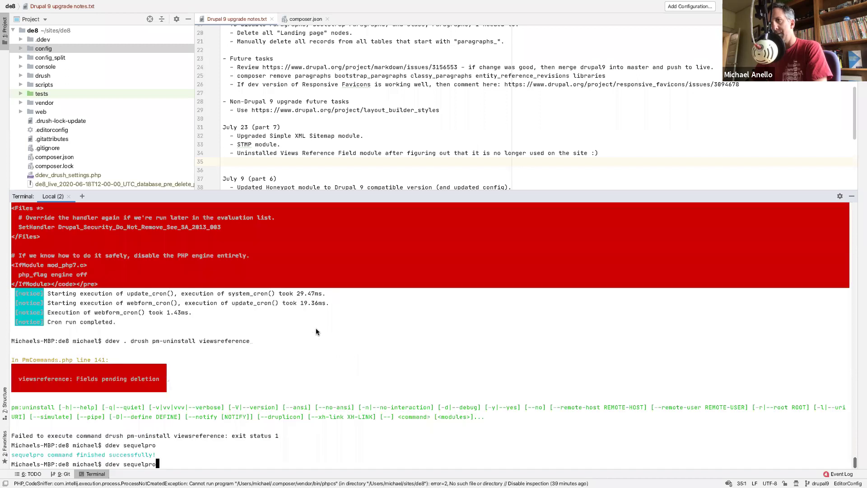
key(Up)
key(Up)
key(Return)
- Add the note 'Manually delete all tables that begin with "field_deleted_*"' below the paragraphs_ note
click(360, 160)
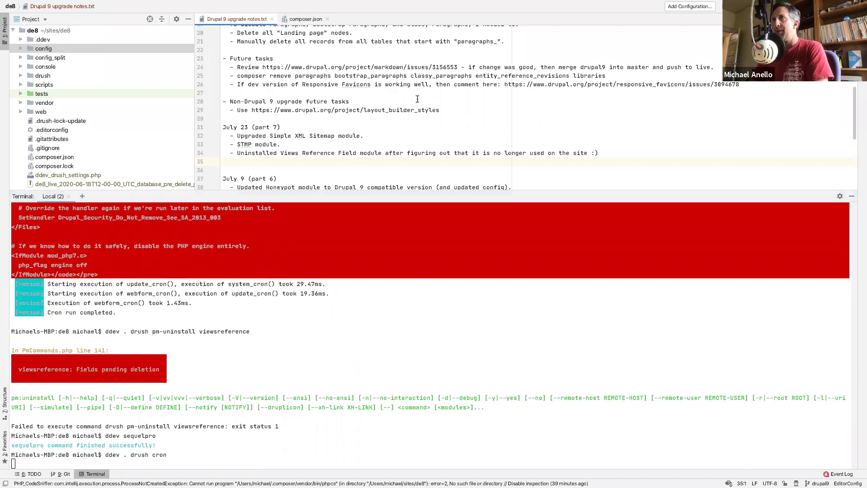
click(507, 41)
key(Return)
text(-0)
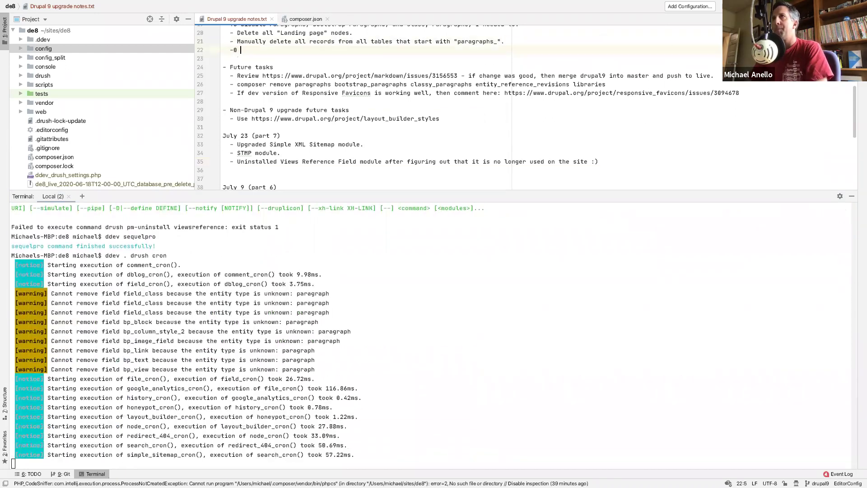
text(Manually delete all )
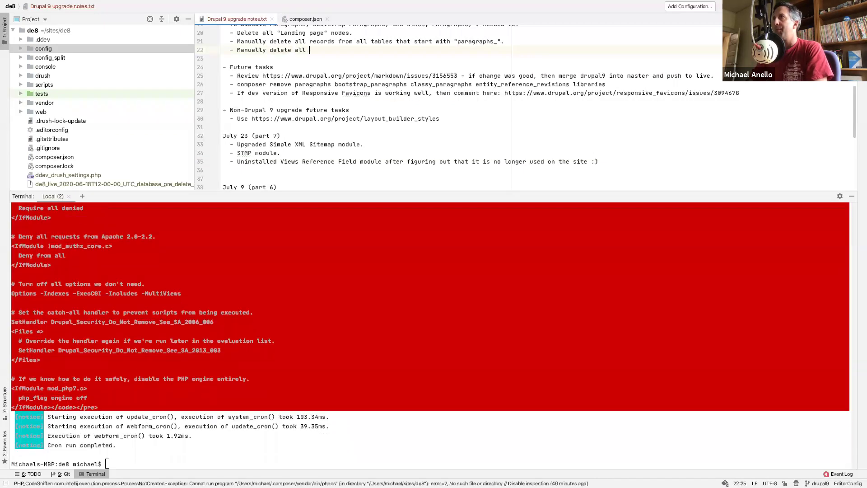
text(records from)
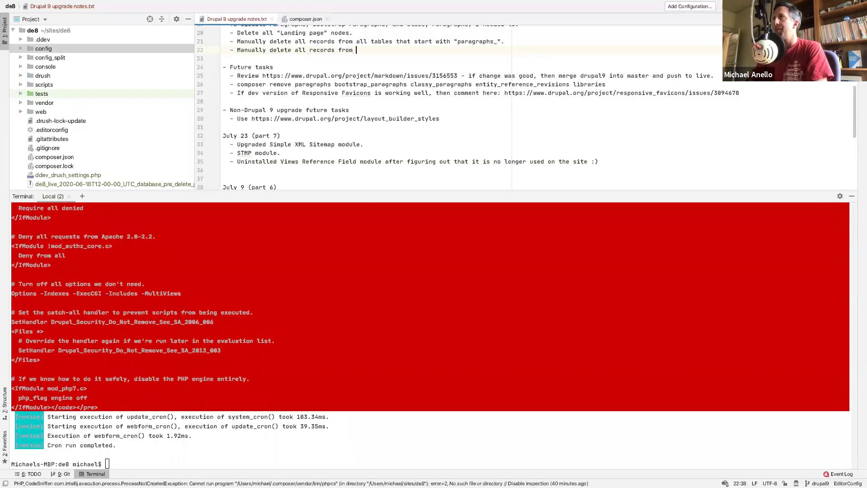
key(BackSpace)
key(BackSpace)
key(BackSpace)
key(BackSpace)
key(BackSpace)
key(BackSpace)
key(BackSpace)
key(BackSpace)
key(BackSpace)
key(BackSpace)
key(BackSpace)
key(BackSpace)
key(BackSpace)
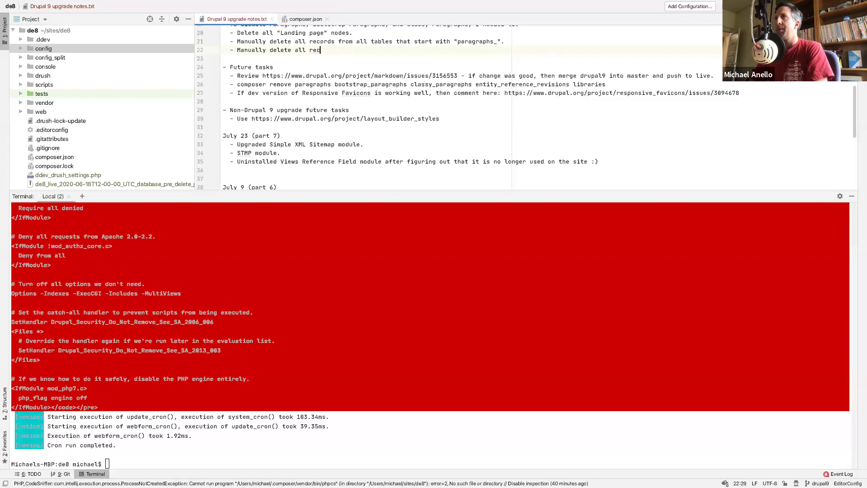
text(tables that be)
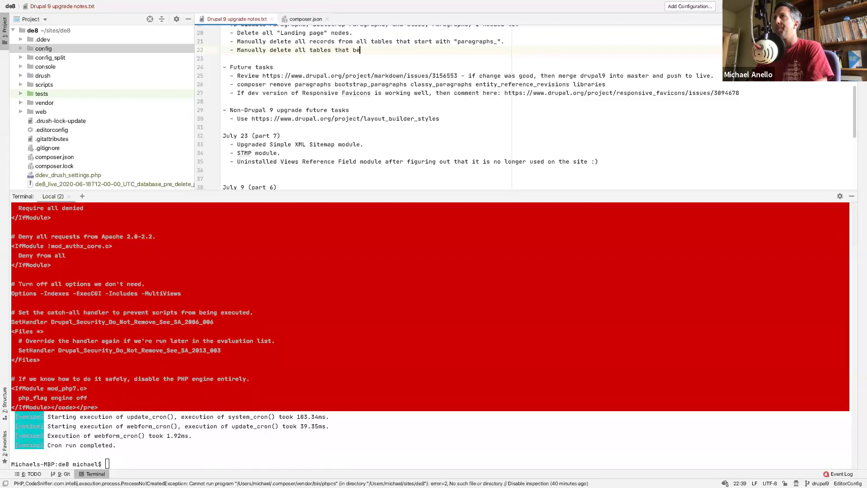
text(gin with )
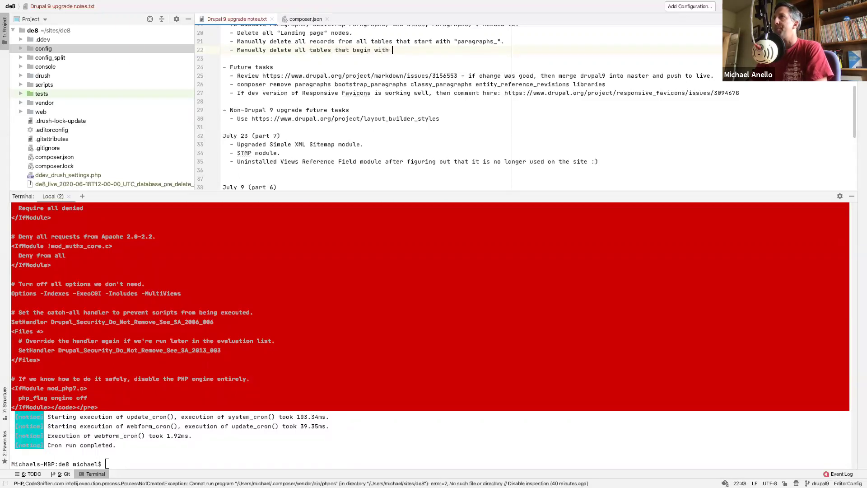
text("field_deleted_*".)
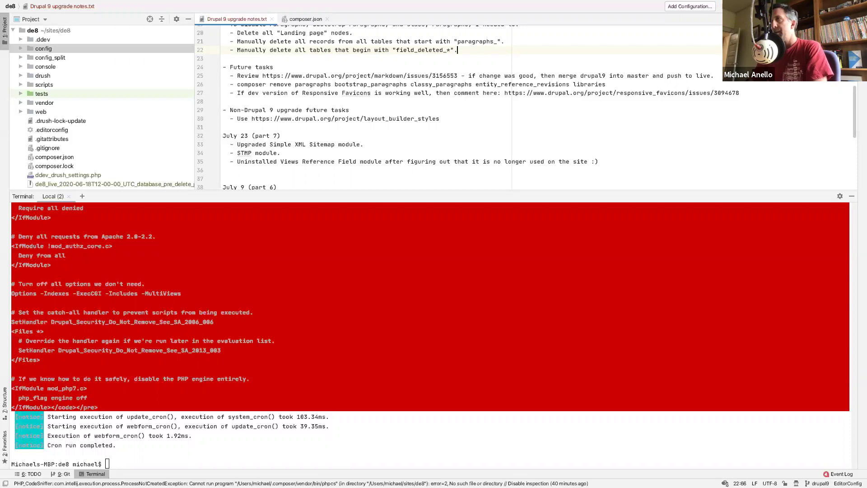
click(392, 104)
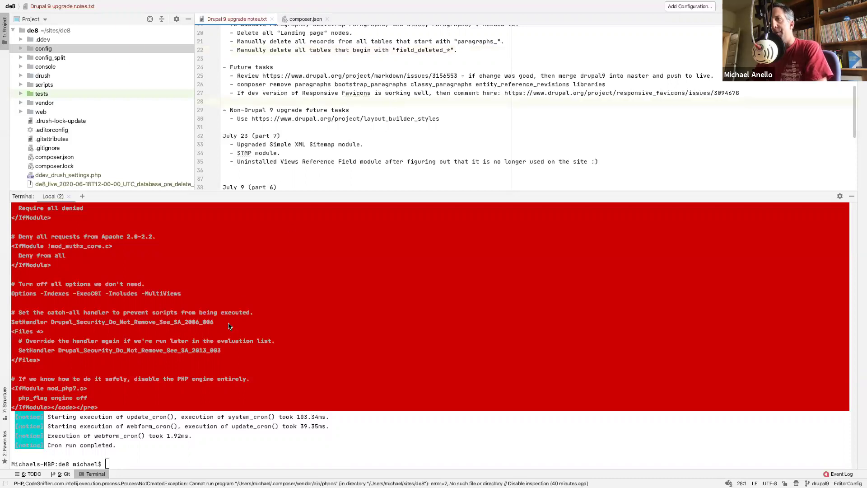
scroll(233, 316, up, 7)
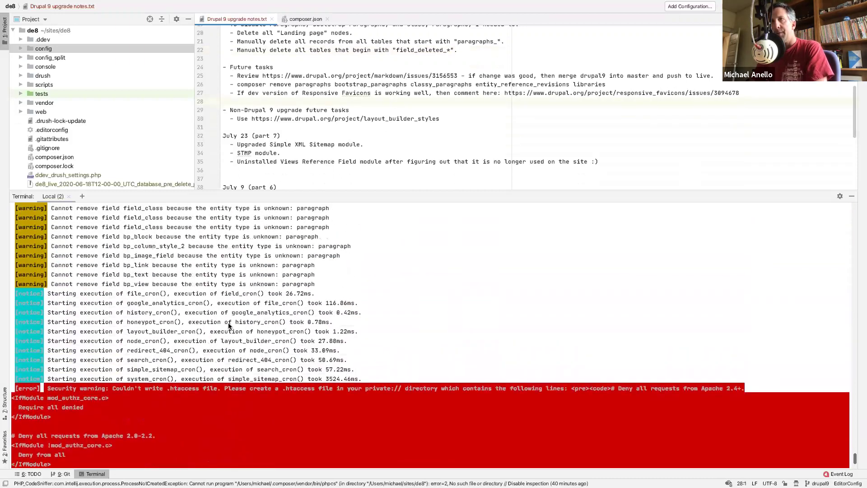
scroll(132, 281, up, 2)
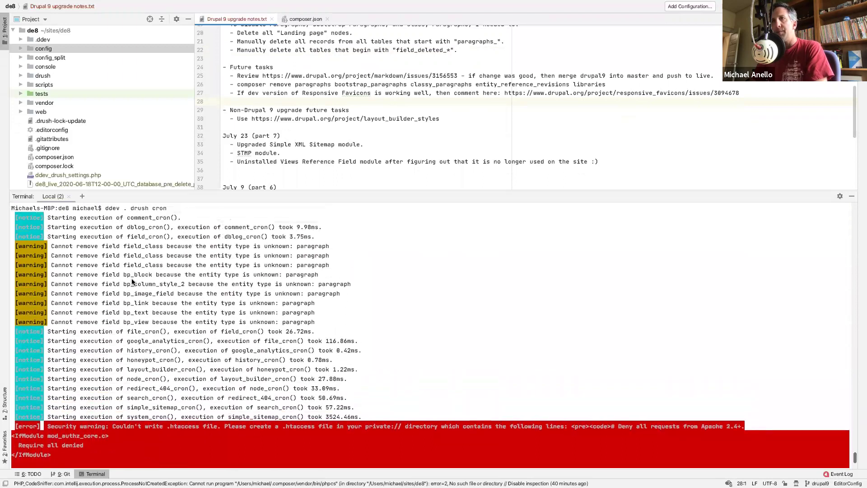
key(ctrl+Left)
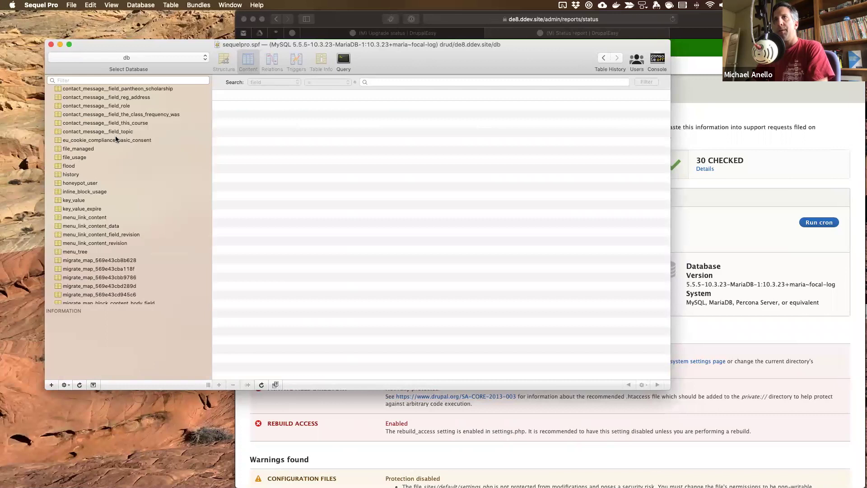
- Refresh the table list and open the config table's contents
scroll(84, 164, up, 20)
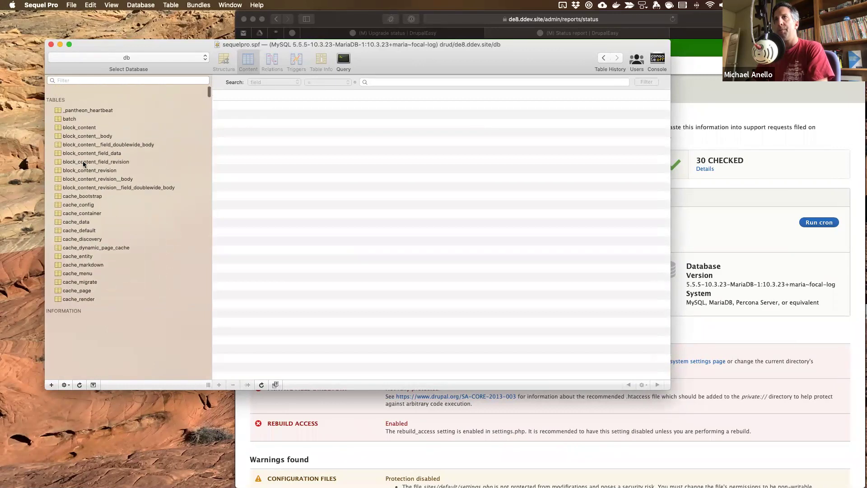
click(80, 384)
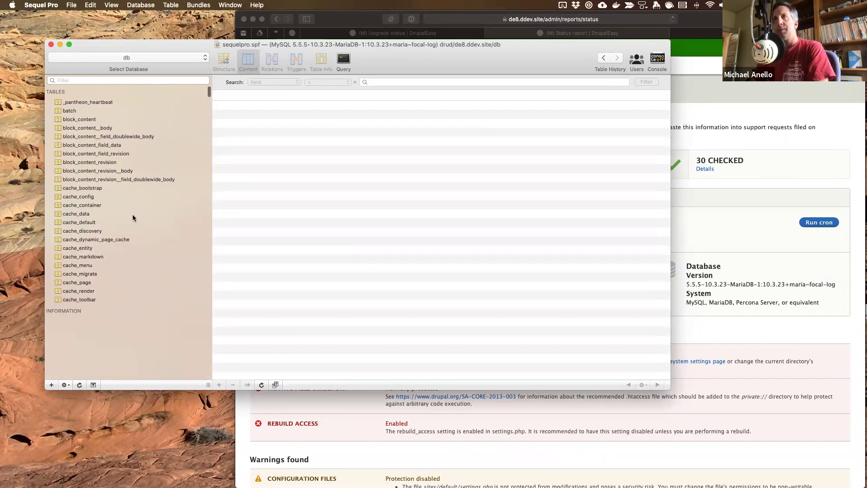
scroll(133, 218, down, 5)
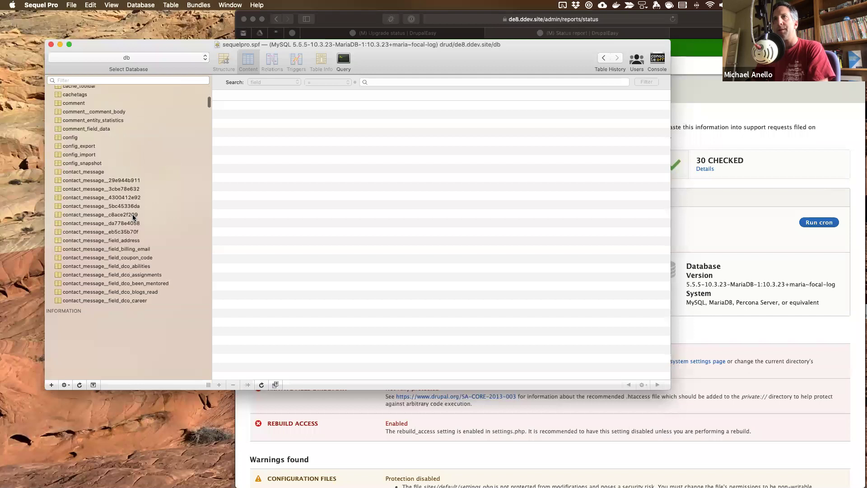
click(78, 137)
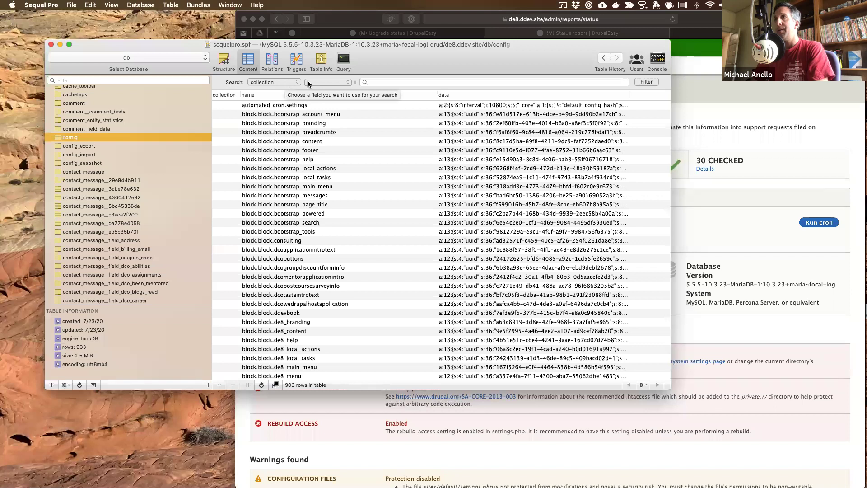
- Filter config rows where name contains 'bp_', then clear the filter to show all 903 rows
click(290, 83)
click(288, 89)
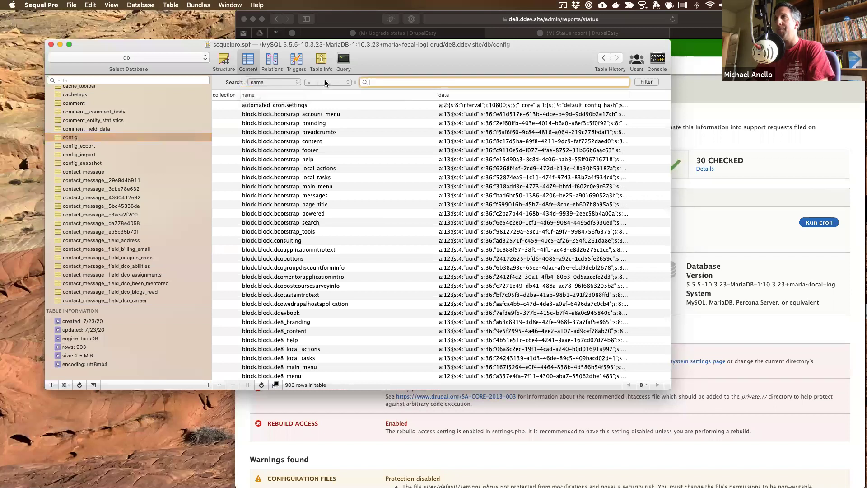
click(324, 81)
click(324, 111)
text(bp_)
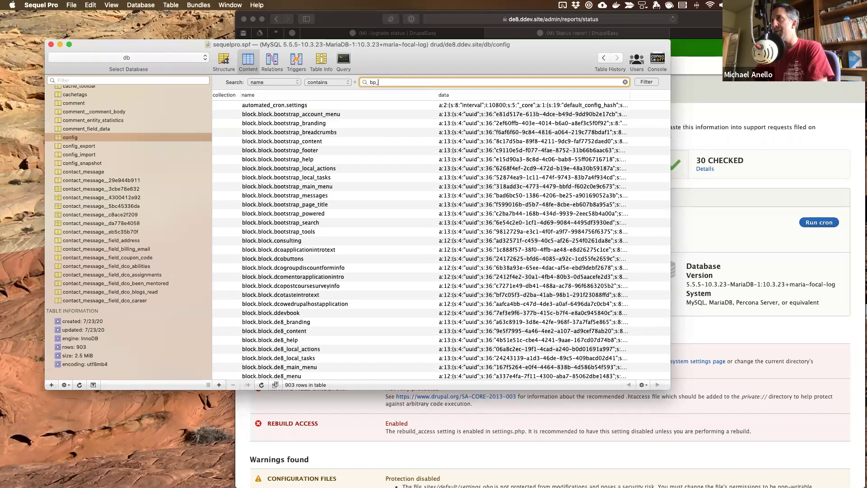
click(646, 82)
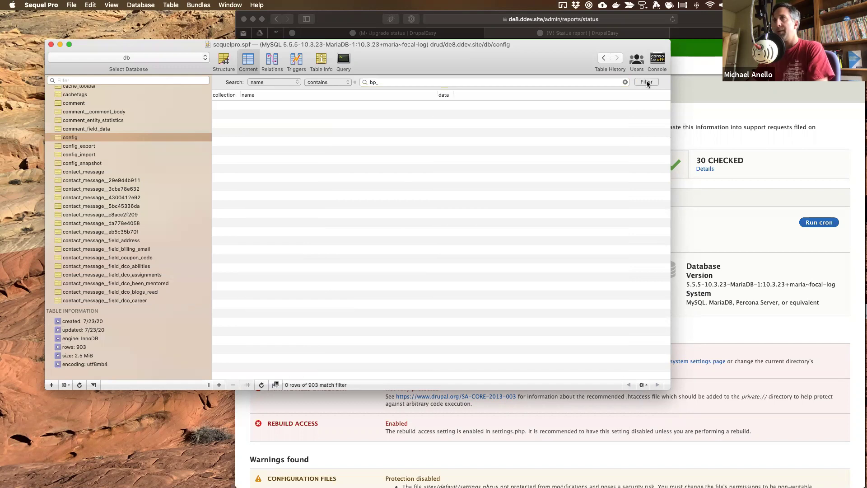
double_click(399, 81)
key(BackSpace)
key(Return)
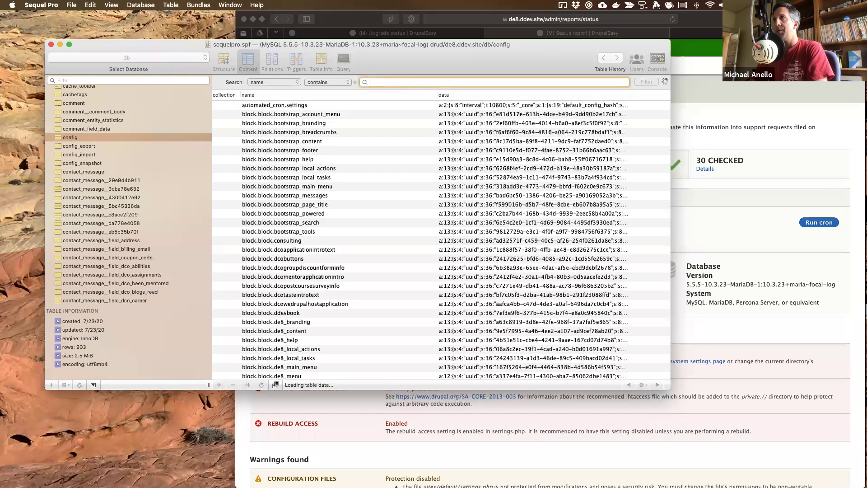
- Scroll the config rows, then filter names containing 'para', which matches 0 rows
scroll(234, 142, down, 20)
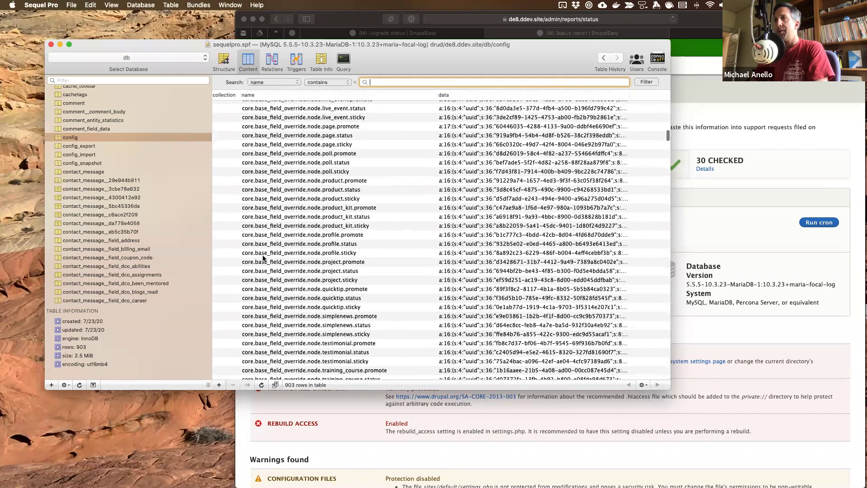
scroll(263, 258, down, 20)
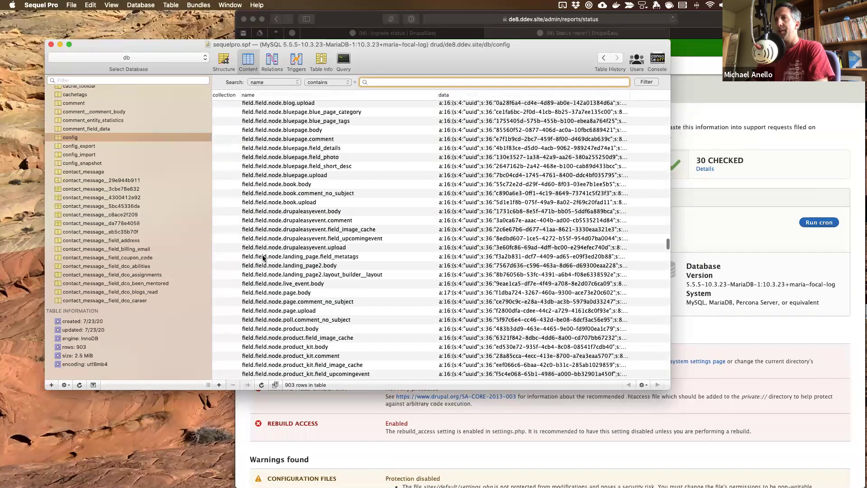
scroll(264, 258, up, 10)
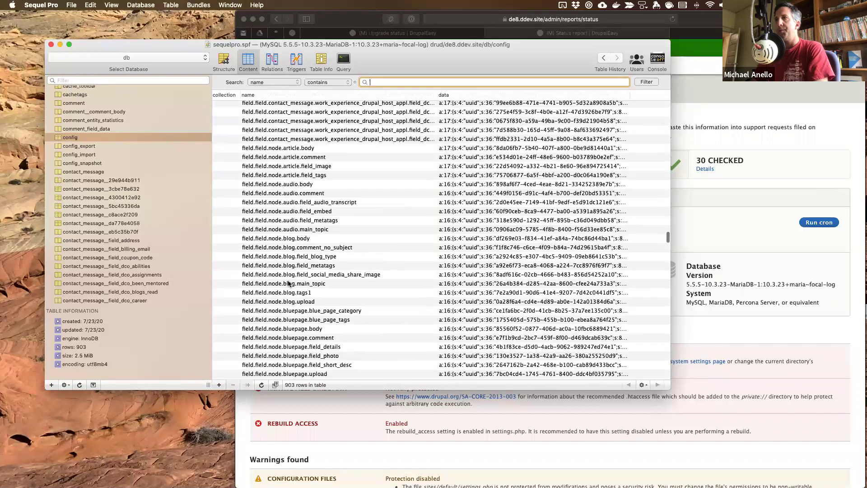
scroll(272, 207, down, 20)
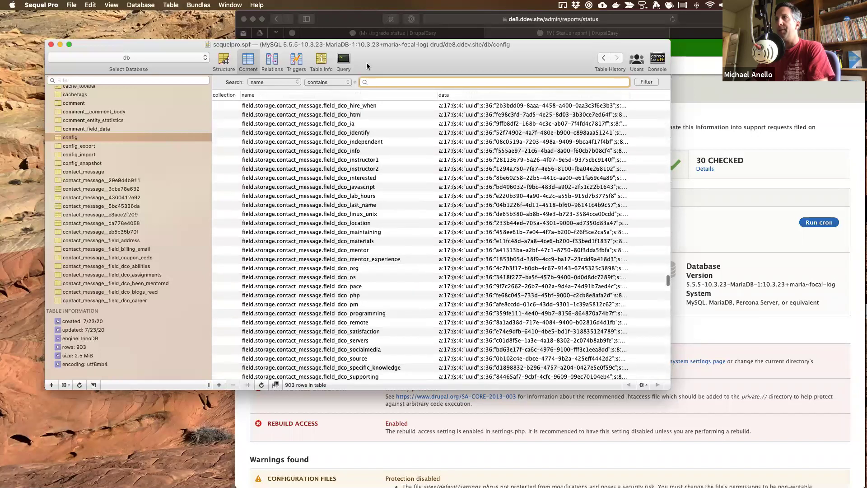
text(para)
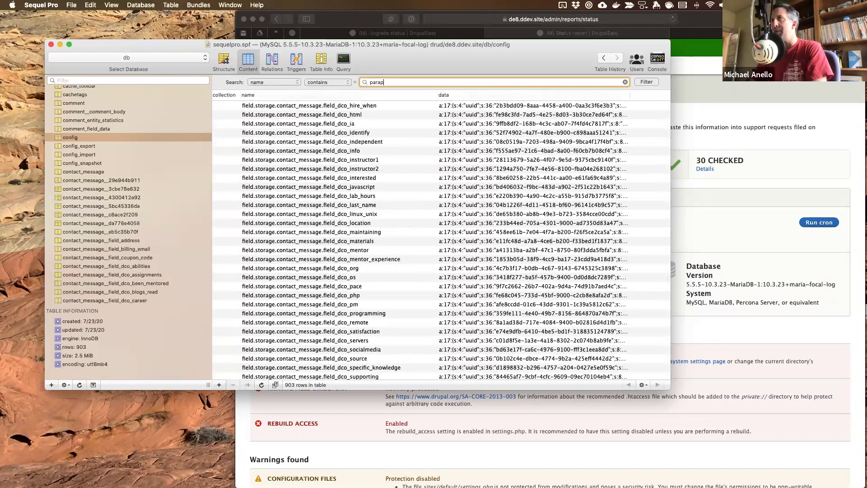
key(Return)
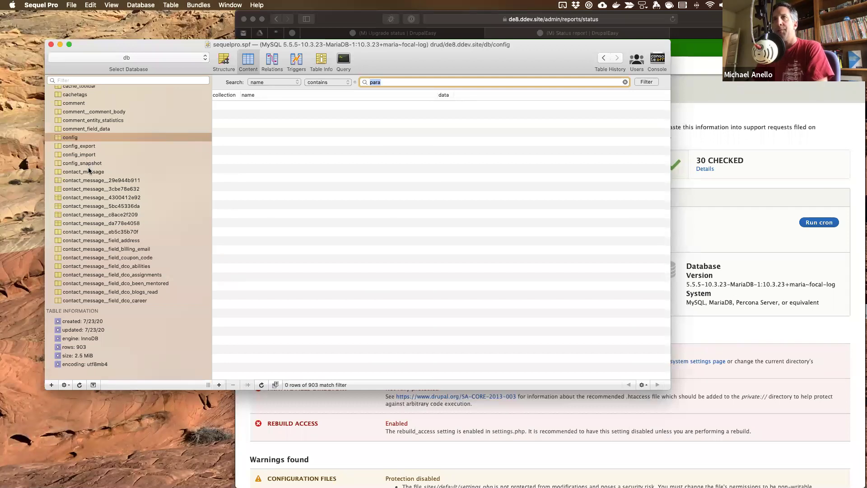
scroll(89, 173, down, 10)
scroll(89, 174, down, 10)
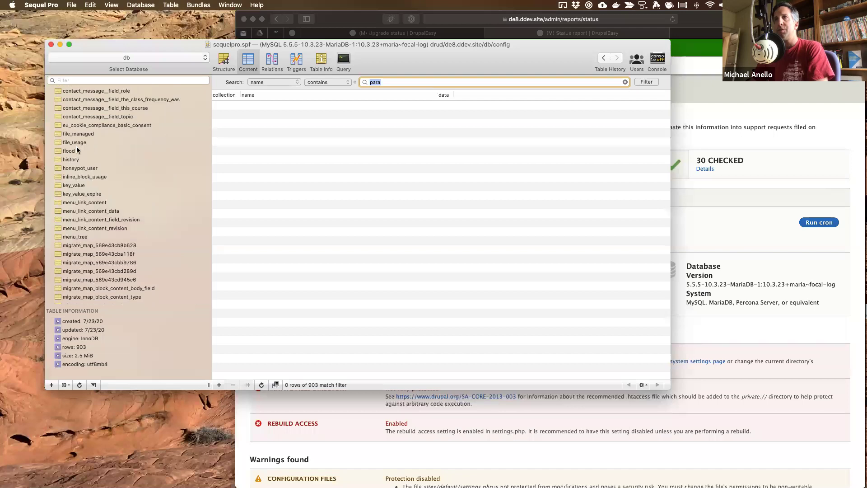
- Browse the key_value table's contents
click(84, 186)
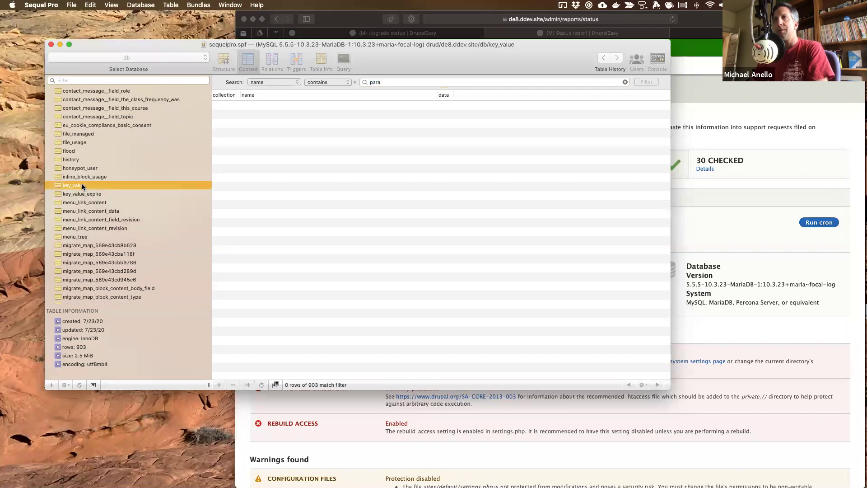
scroll(290, 198, down, 15)
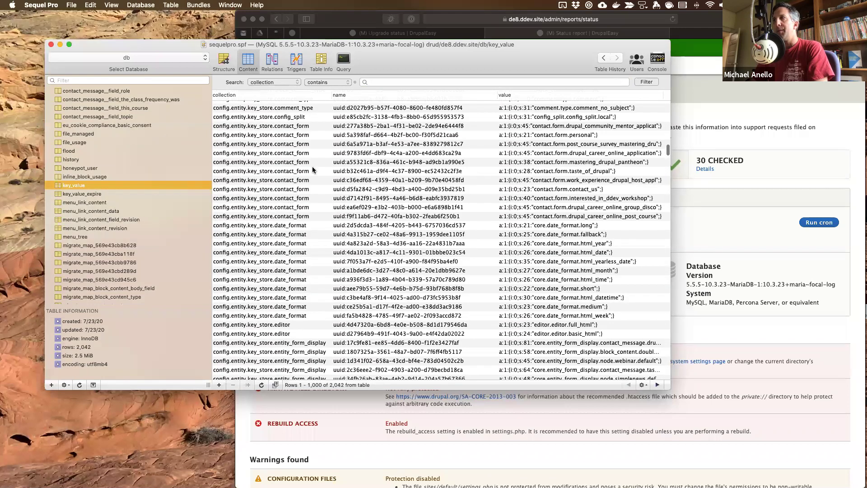
scroll(341, 172, down, 20)
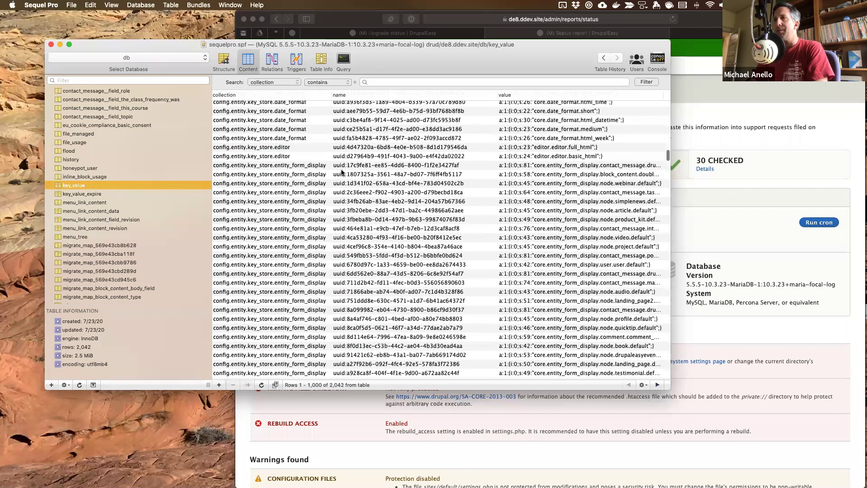
scroll(342, 172, down, 5)
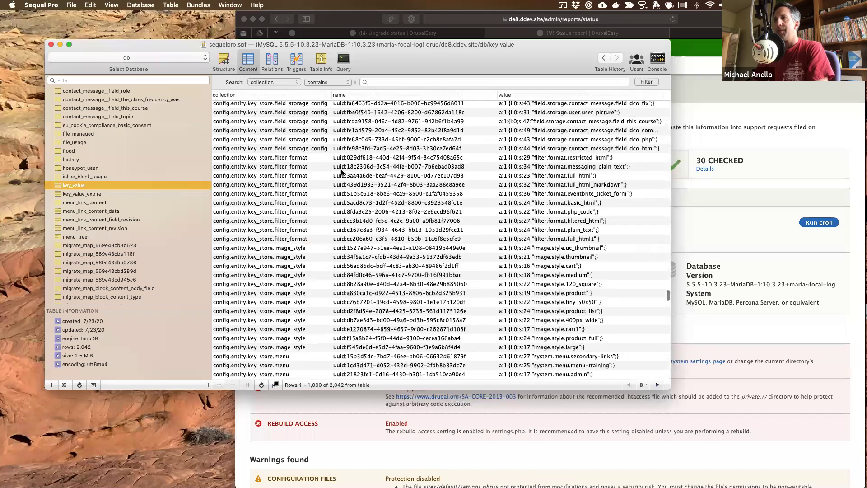
scroll(342, 172, down, 15)
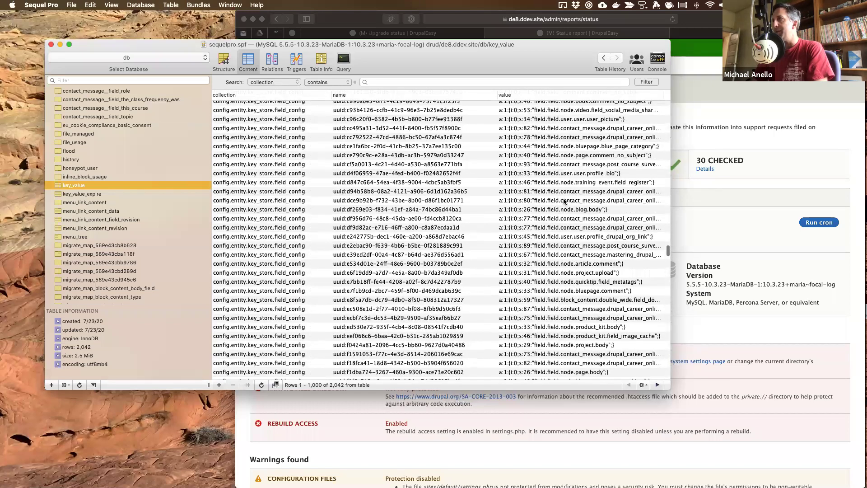
scroll(572, 299, down, 8)
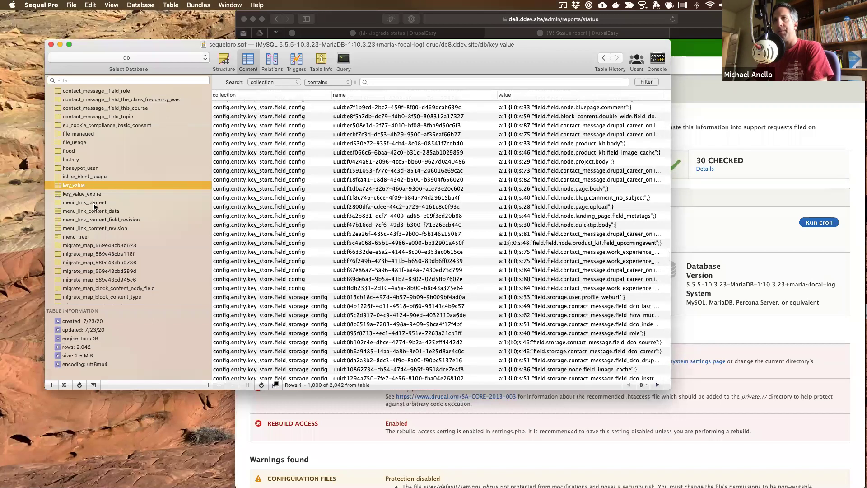
scroll(92, 232, down, 20)
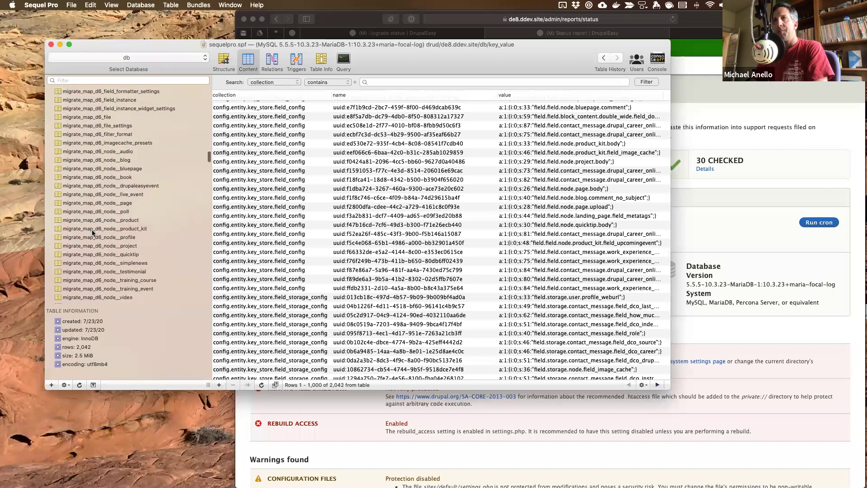
scroll(93, 232, down, 20)
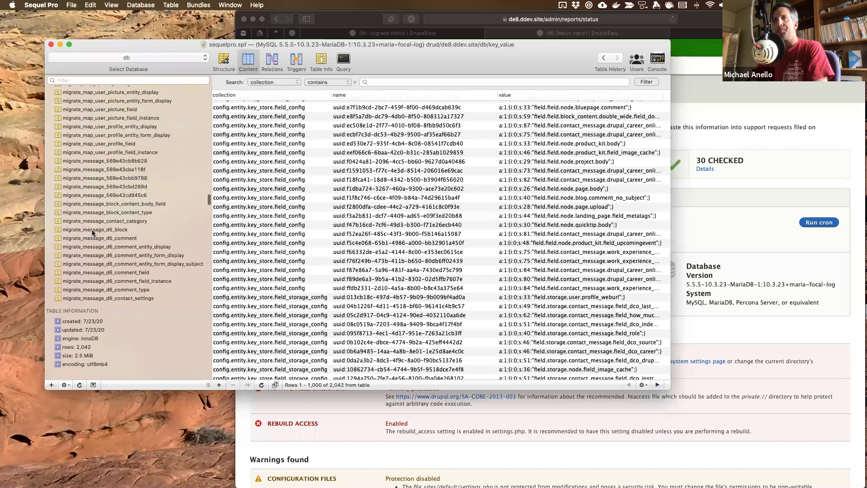
scroll(92, 233, down, 20)
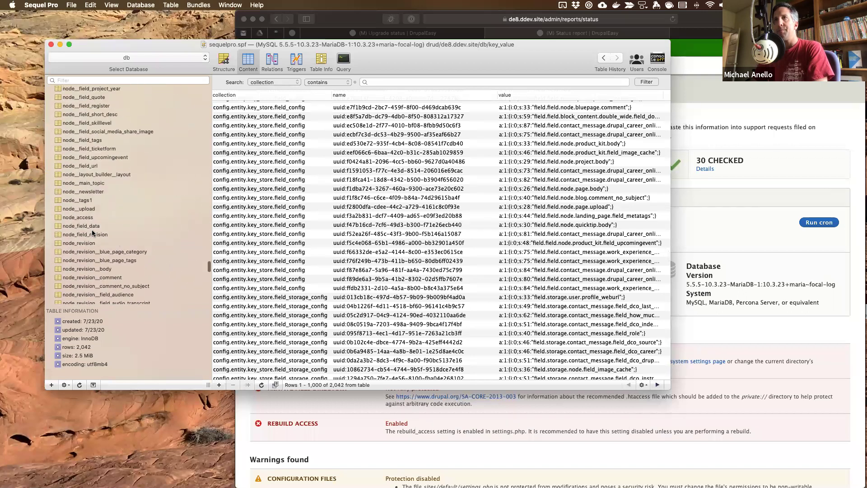
scroll(92, 232, up, 5)
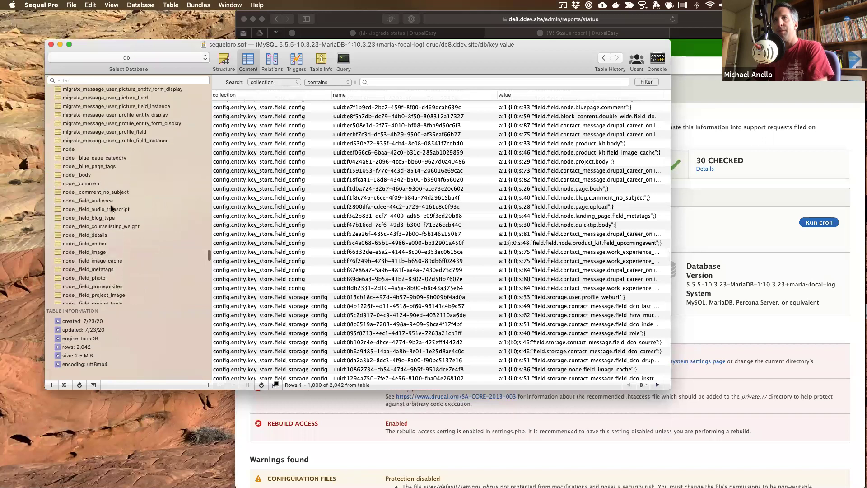
scroll(134, 235, down, 6)
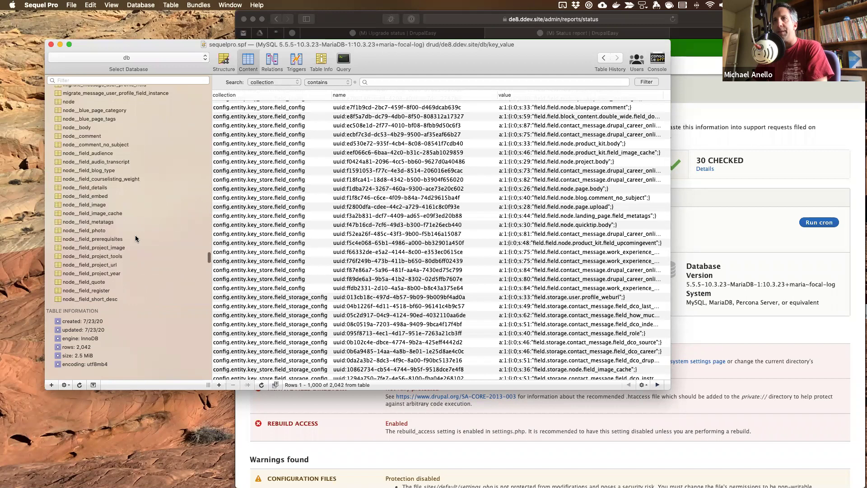
scroll(135, 235, down, 10)
scroll(135, 237, down, 14)
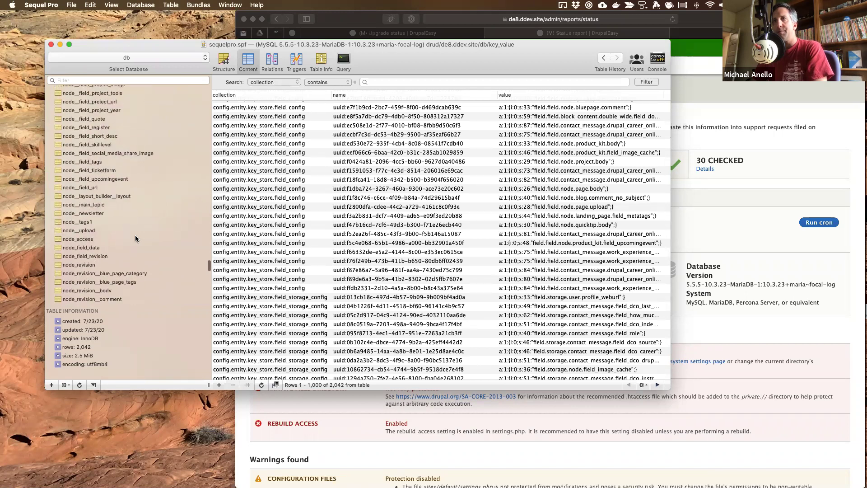
- Browse the node_field_data table's contents, then hide Sequel Pro with Cmd+H
click(90, 179)
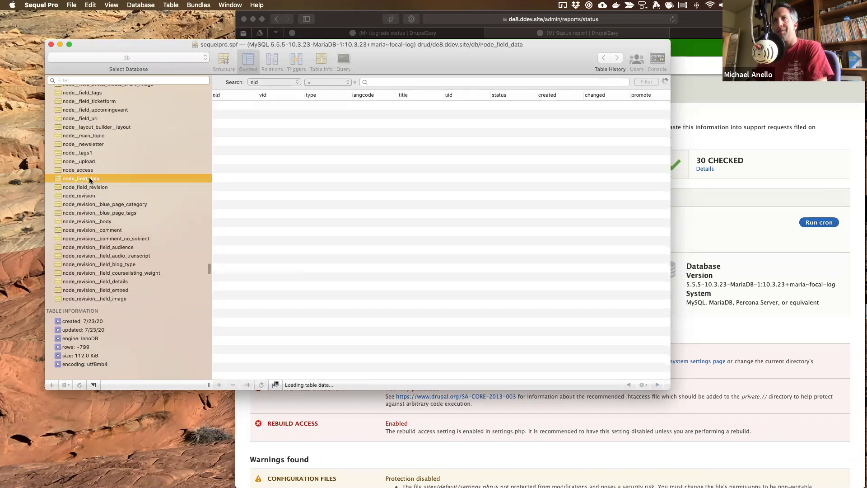
scroll(156, 225, down, 15)
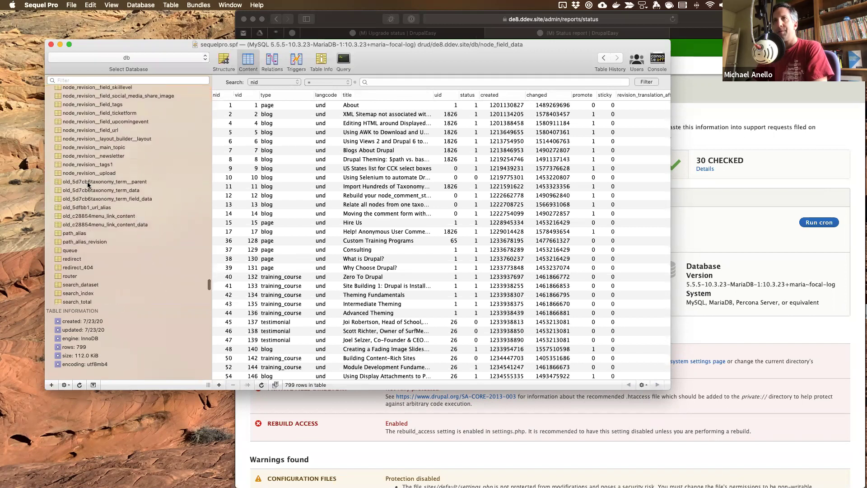
scroll(106, 245, down, 3)
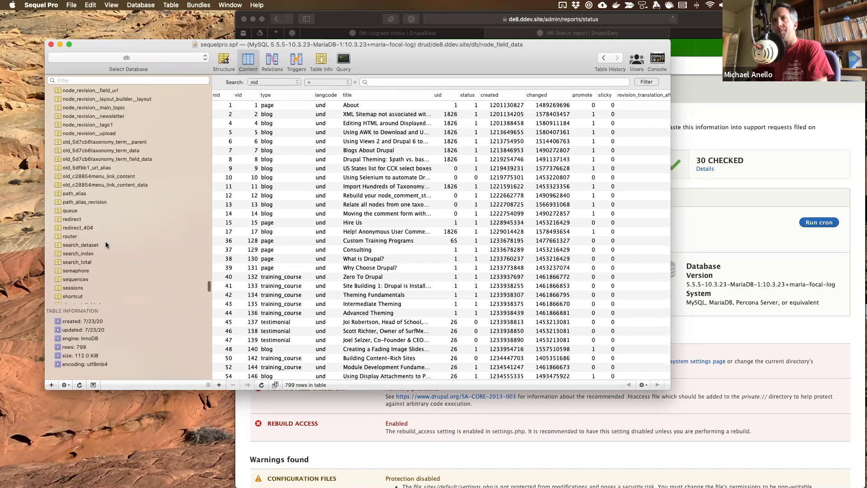
scroll(110, 245, down, 3)
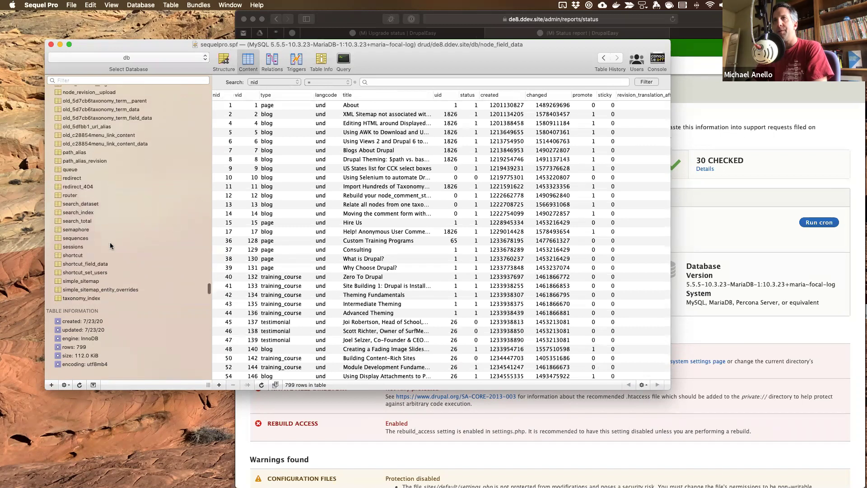
scroll(110, 245, down, 2)
scroll(110, 245, down, 1)
scroll(110, 245, down, 4)
scroll(110, 242, down, 4)
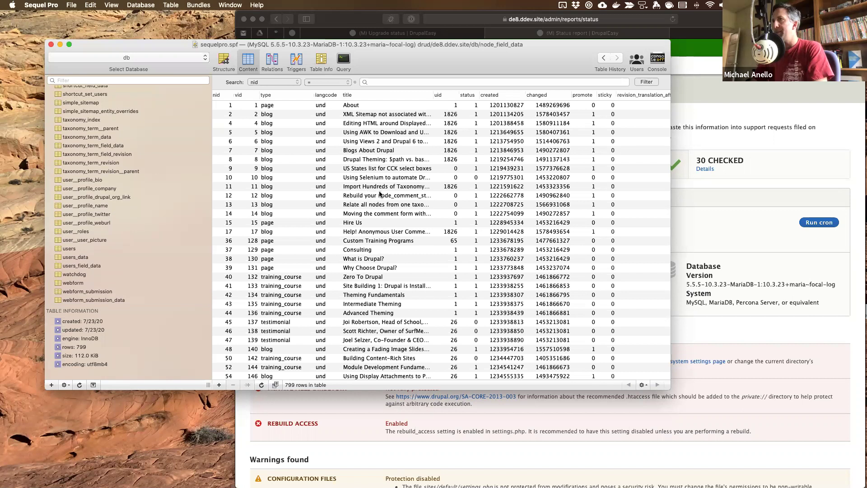
scroll(79, 167, up, 15)
scroll(79, 167, up, 10)
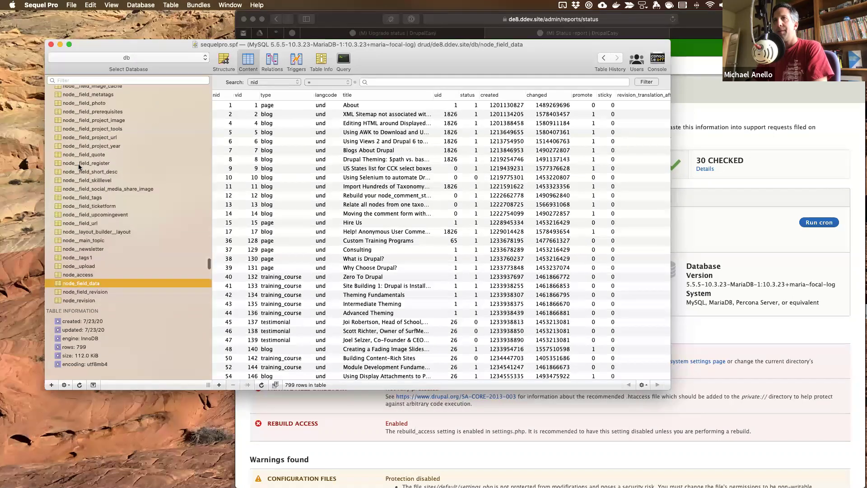
scroll(79, 167, up, 15)
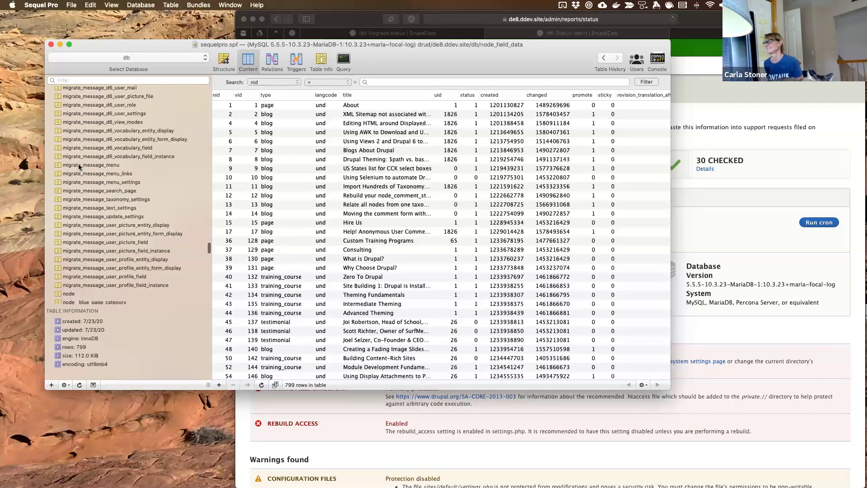
scroll(79, 167, up, 20)
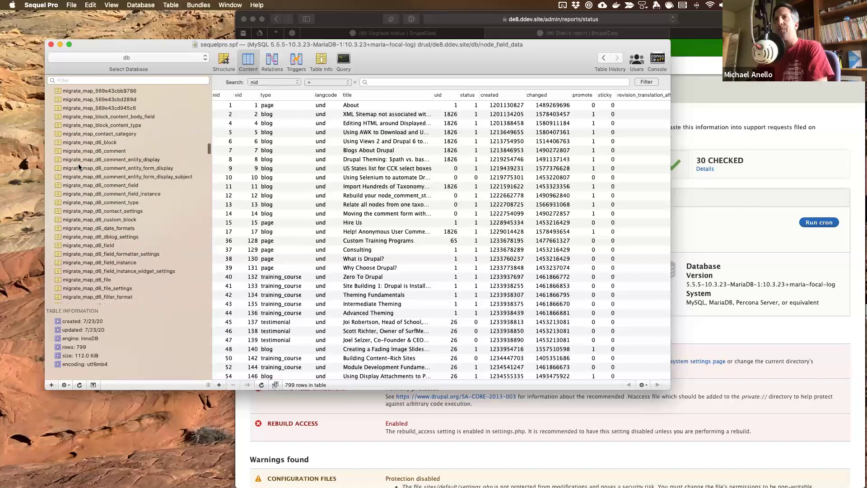
scroll(79, 167, down, 15)
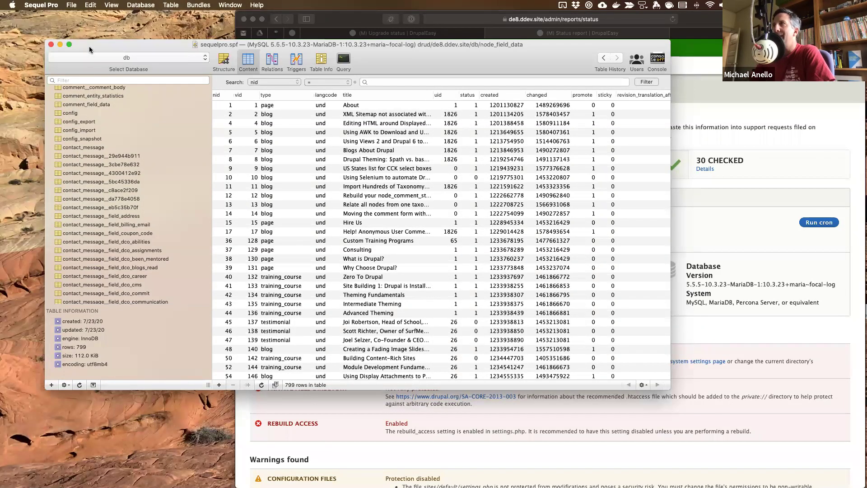
key(super+h)
- Export the site database with 'ddev export-db > de8.sql.gz'
key(ctrl+Right)
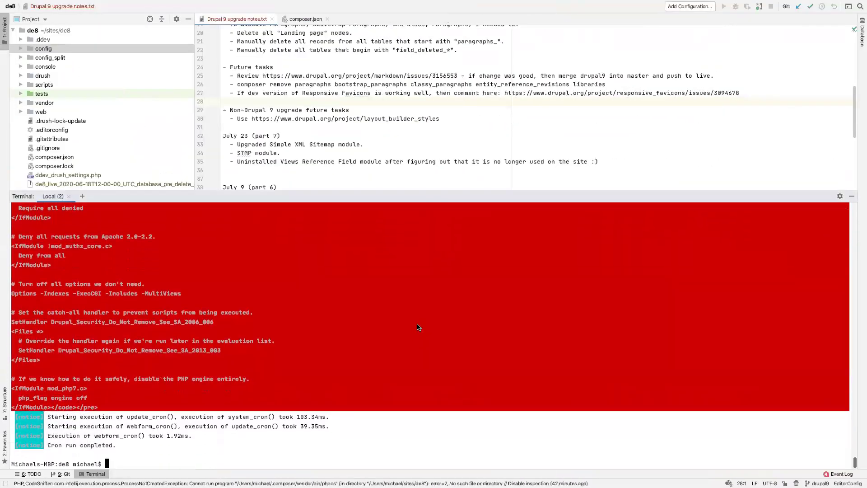
text(ddev export-db)
text( > mike.)
key(BackSpace)
key(BackSpace)
key(BackSpace)
key(BackSpace)
text(de8.sql)
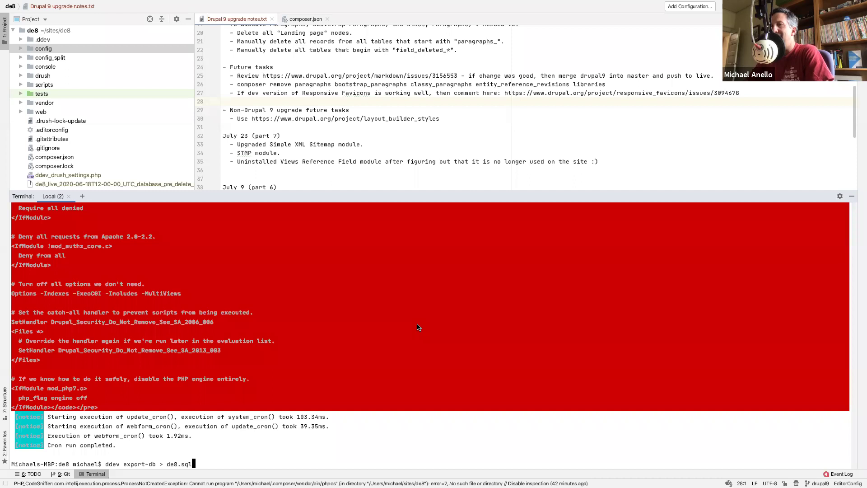
text(.gz)
key(Return)
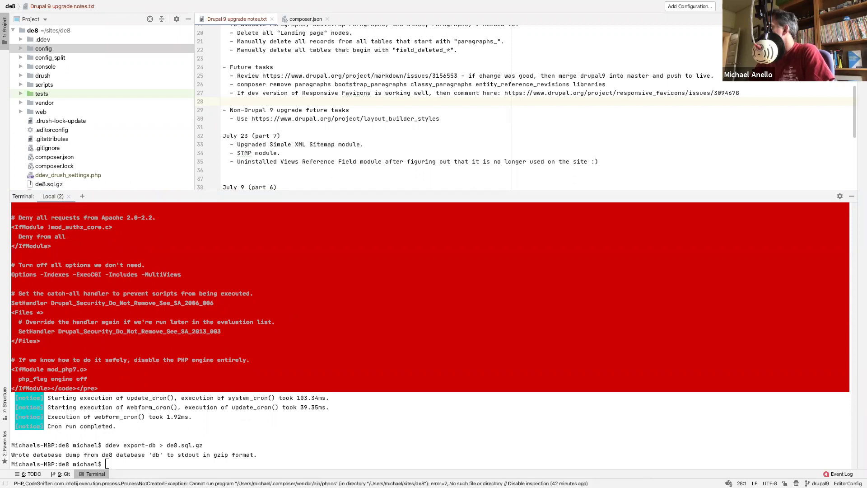
- Select the new de8.sql.gz and de8.sql dumps in the Project tree
scroll(96, 89, down, 5)
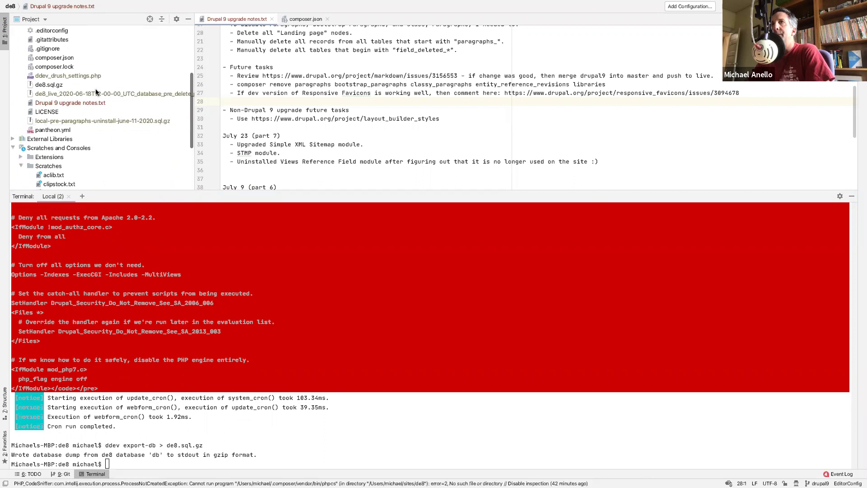
click(54, 85)
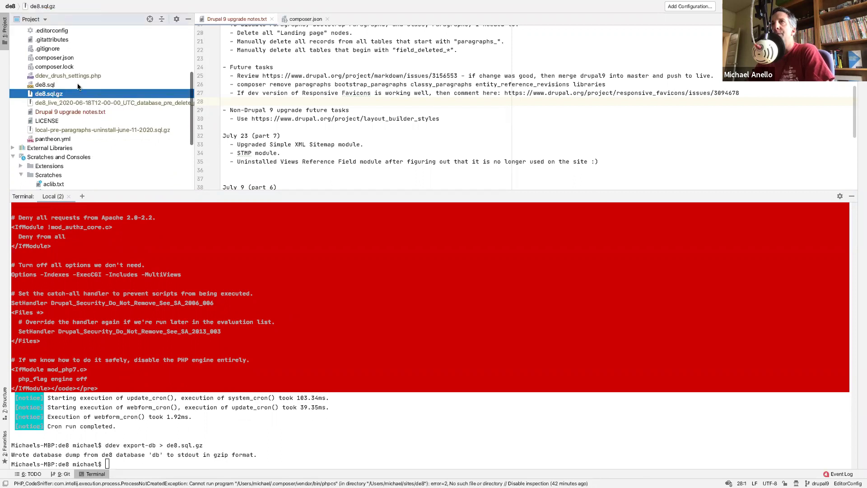
click(43, 85)
- Open de8.sql and collapse the terminal so the dump fills the editor
double_click(44, 85)
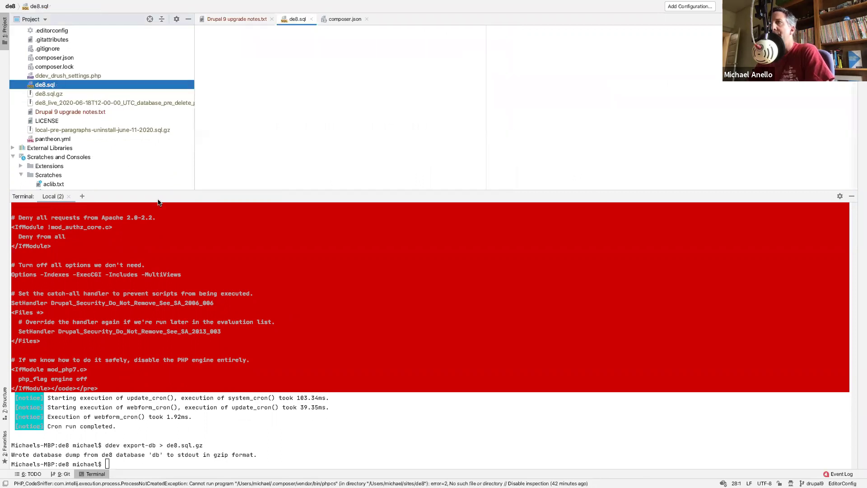
drag(159, 192, 160, 214)
drag(166, 354, 167, 459)
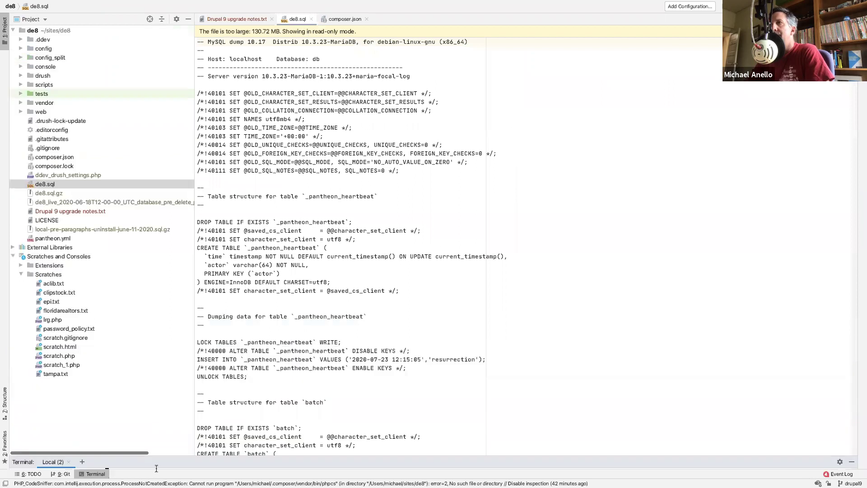
- Search the de8.sql dump for 'bp_' matches
click(420, 213)
key(super+f)
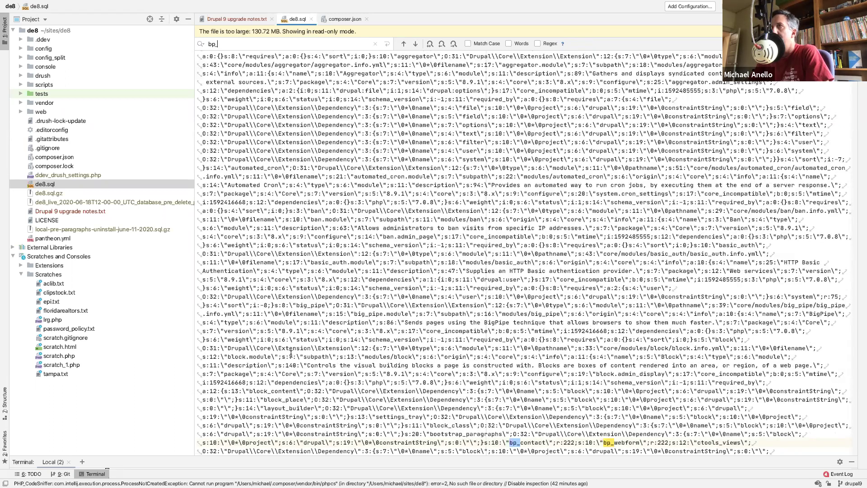
scroll(291, 354, up, 5)
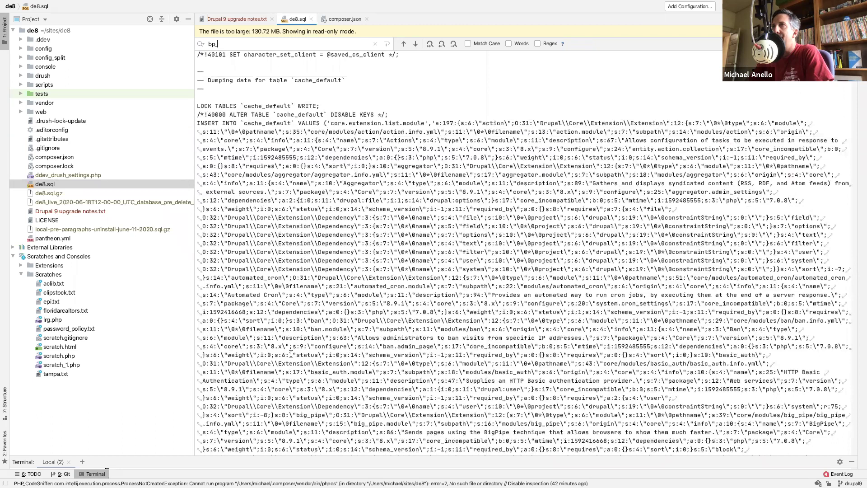
scroll(346, 202, down, 5)
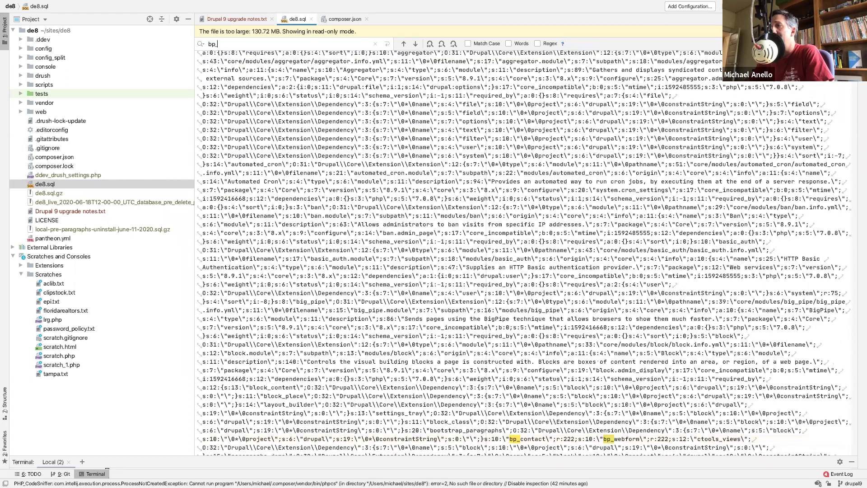
key(Return)
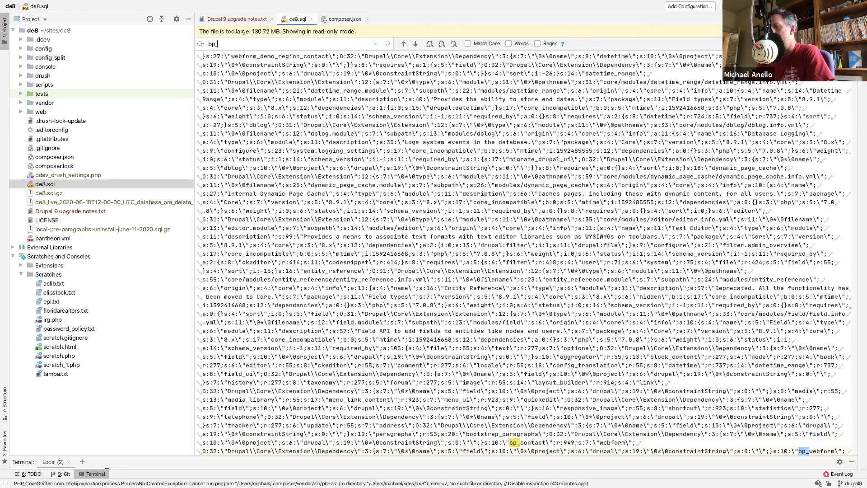
- Narrow the search to 'bp_view' and step through its matches
text(view)
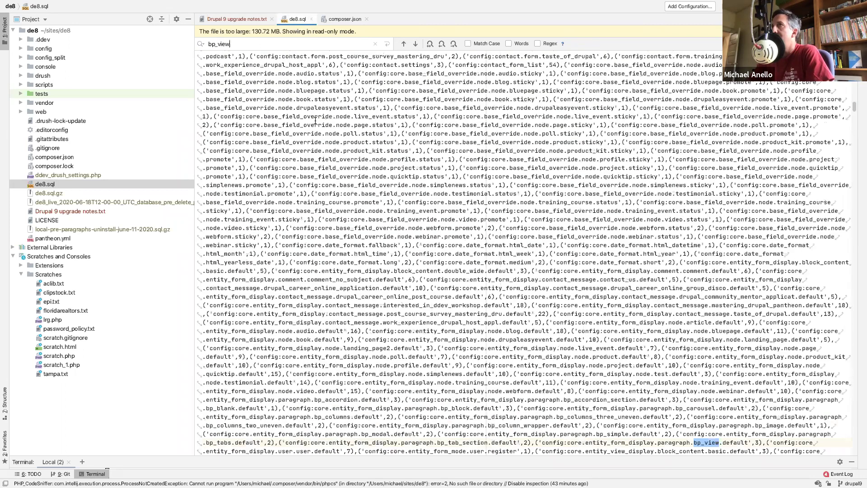
scroll(321, 292, up, 10)
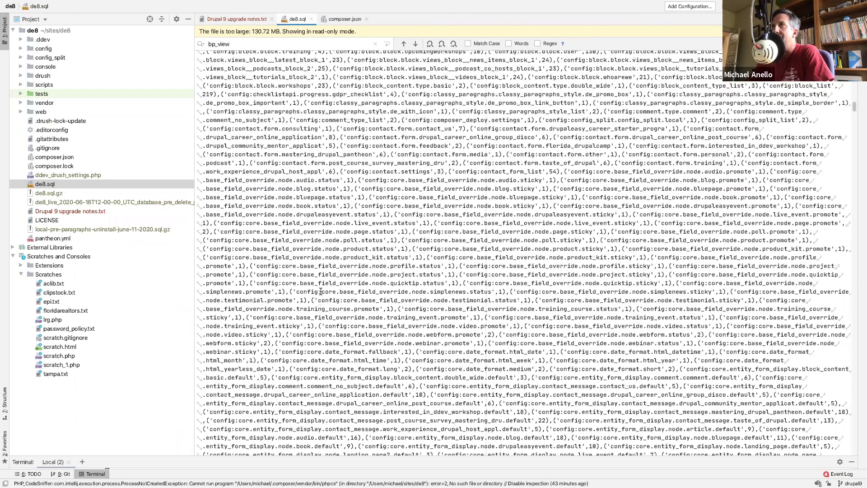
scroll(321, 291, up, 15)
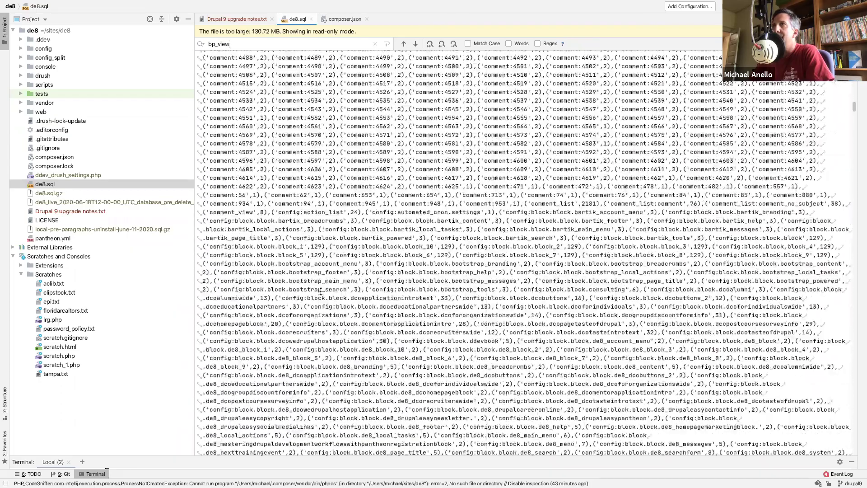
scroll(321, 292, up, 20)
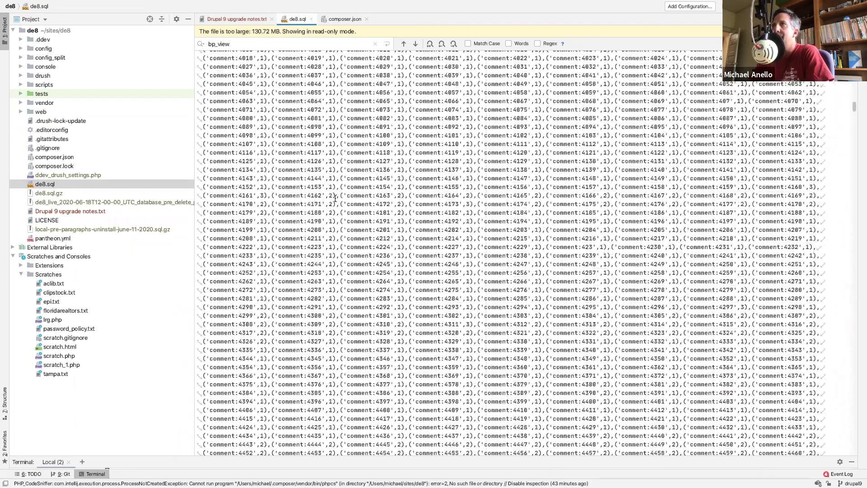
scroll(335, 198, up, 15)
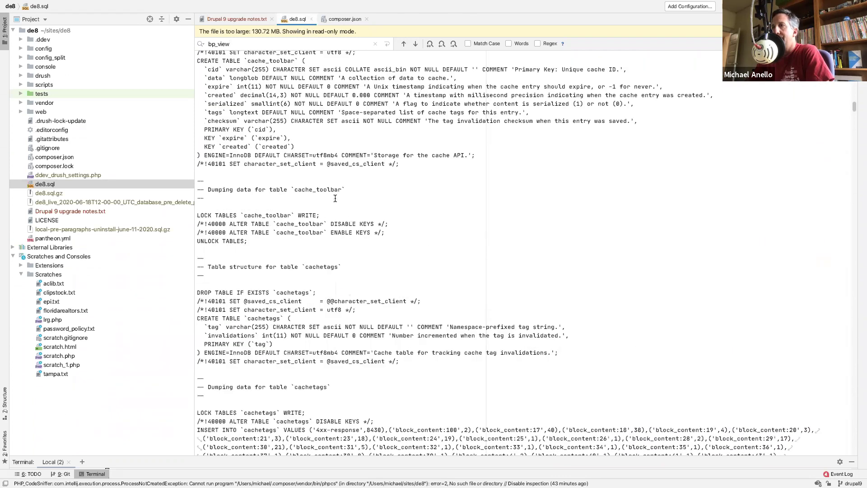
scroll(335, 198, down, 5)
scroll(334, 198, down, 1)
key(Return)
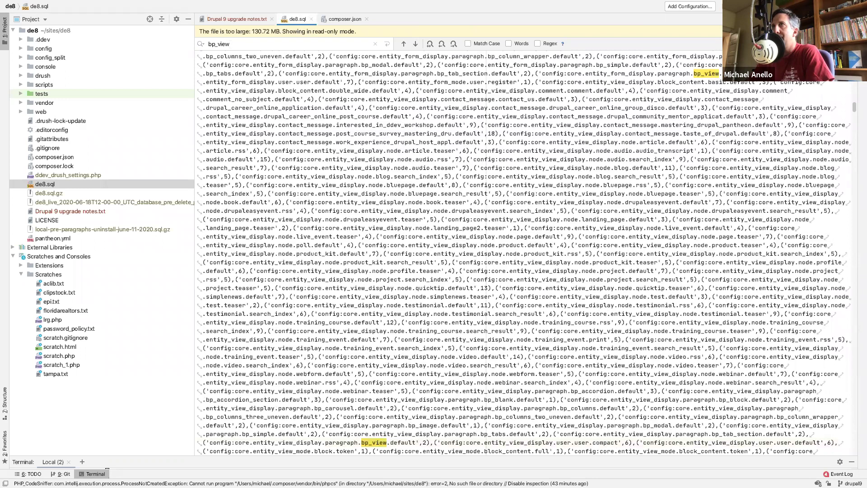
key(Return)
key(Return)
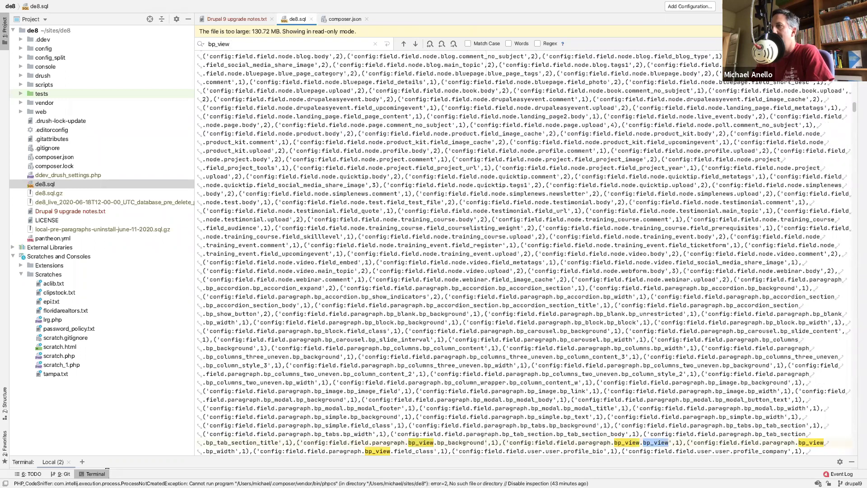
key(Return)
key(Return)
key(Return)
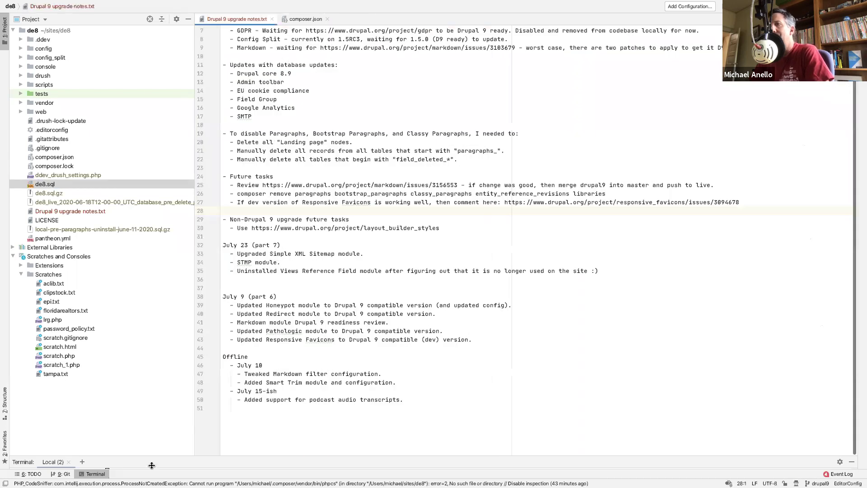
- Restore the terminal and rebuild Drupal's cache with 'ddev . drush cr'
drag(102, 460, 188, 182)
text(ddev . drush cron)
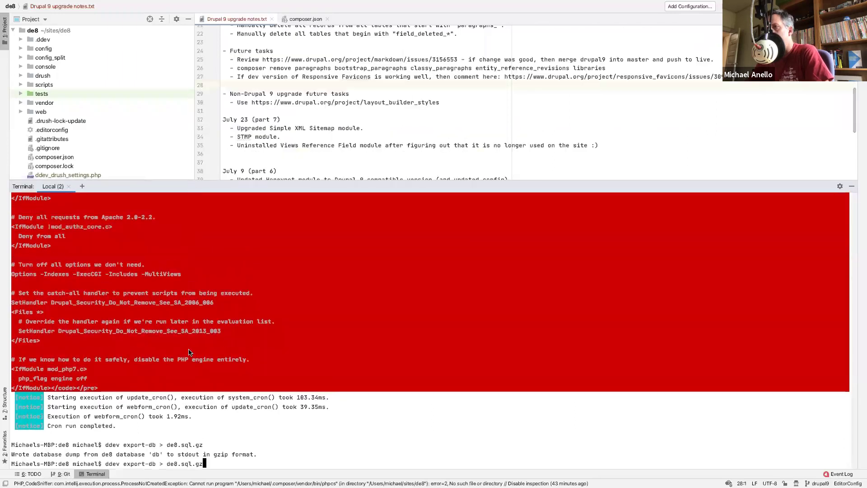
key(BackSpace)
key(BackSpace)
key(BackSpace)
key(BackSpace)
text(pm-uninstall viewsreferenc)
key(BackSpace)
key(BackSpace)
key(BackSpace)
key(BackSpace)
key(BackSpace)
key(BackSpace)
key(BackSpace)
key(BackSpace)
key(BackSpace)
key(BackSpace)
key(BackSpace)
key(BackSpace)
key(BackSpace)
key(BackSpace)
key(BackSpace)
key(BackSpace)
key(BackSpace)
key(BackSpace)
key(BackSpace)
key(BackSpace)
text(cro)
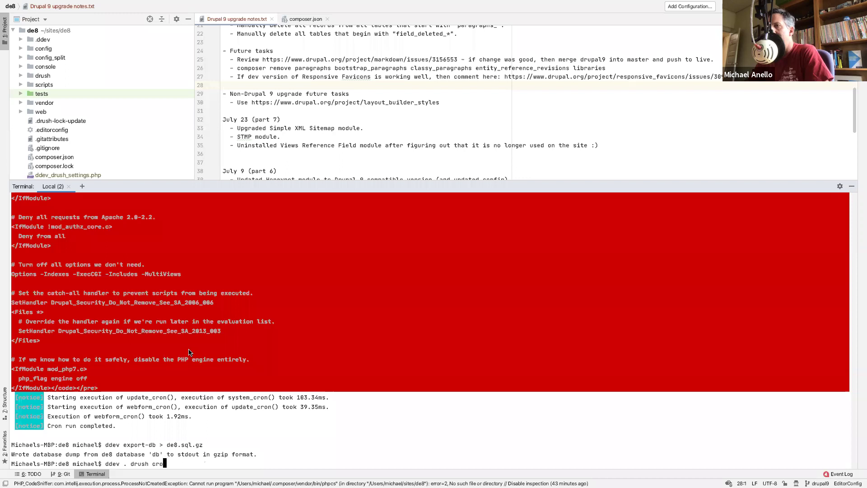
key(Return)
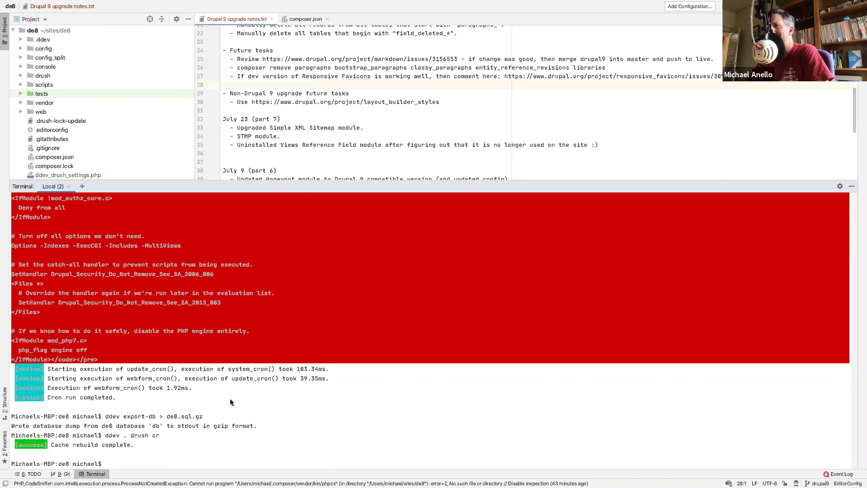
- Rerun 'ddev . drush pm-uninstall viewsreference', which still fails with fields pending deletion
key(Up)
key(Up)
key(Up)
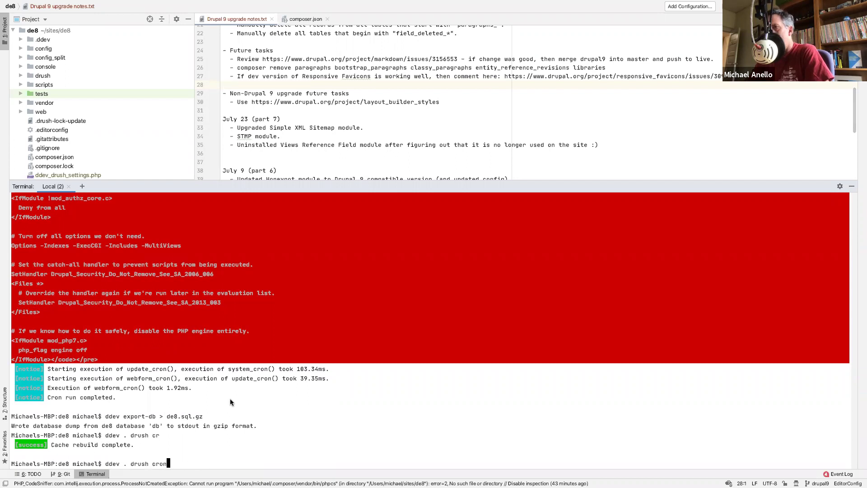
key(Up)
key(Up)
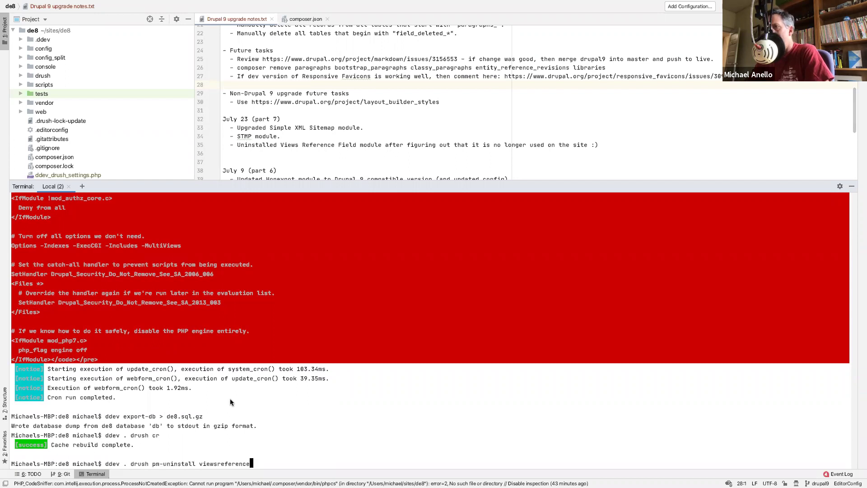
key(Return)
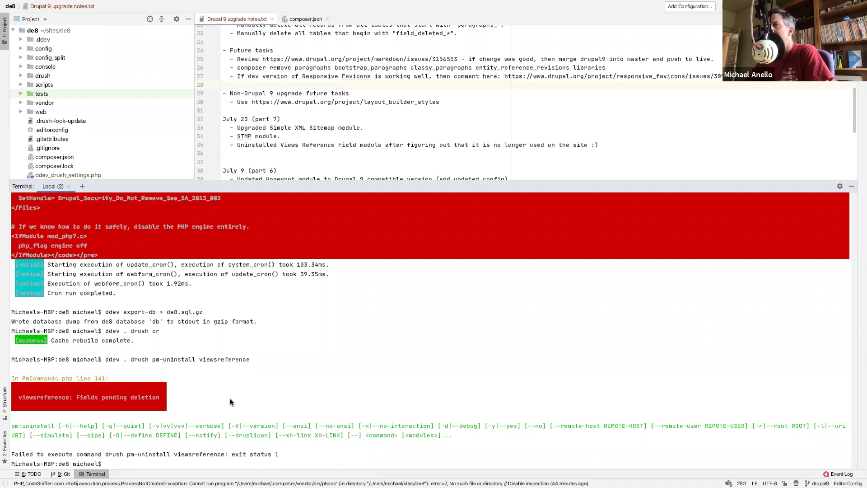
key(ctrl+Left)
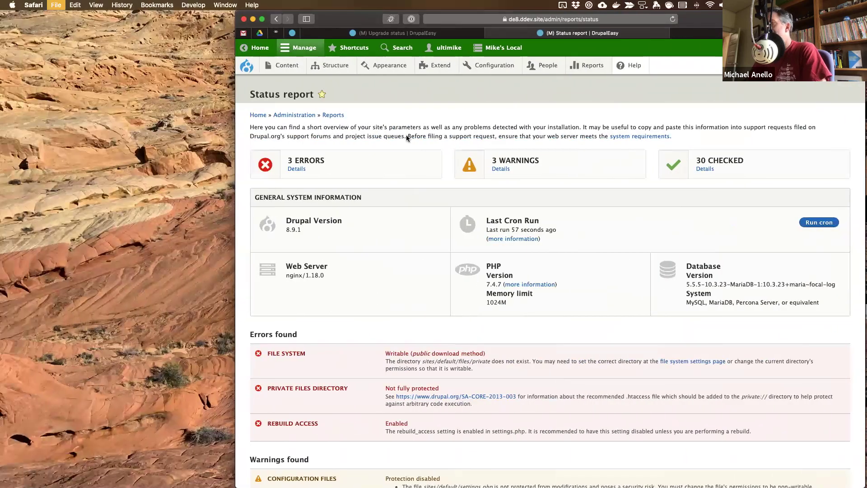
- Search the web for 'drupal 8 fields pending deletion' in a new Safari tab
key(super+t)
text(drupal 8 )
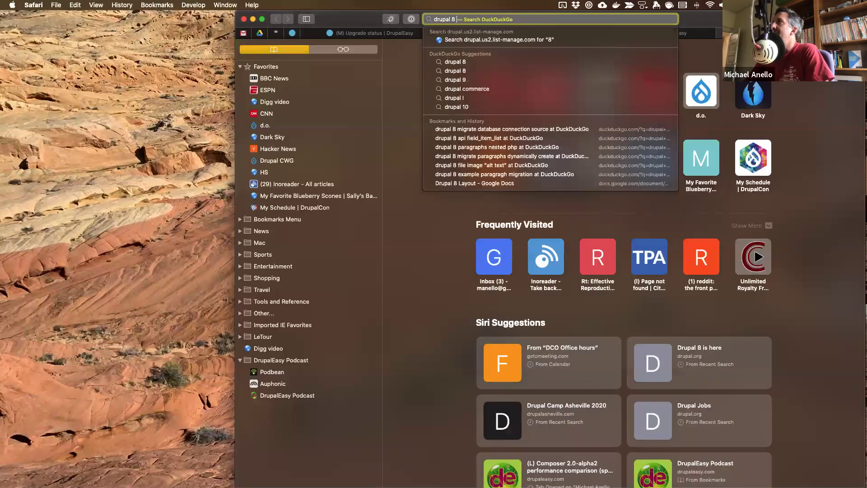
text(files pending deletion)
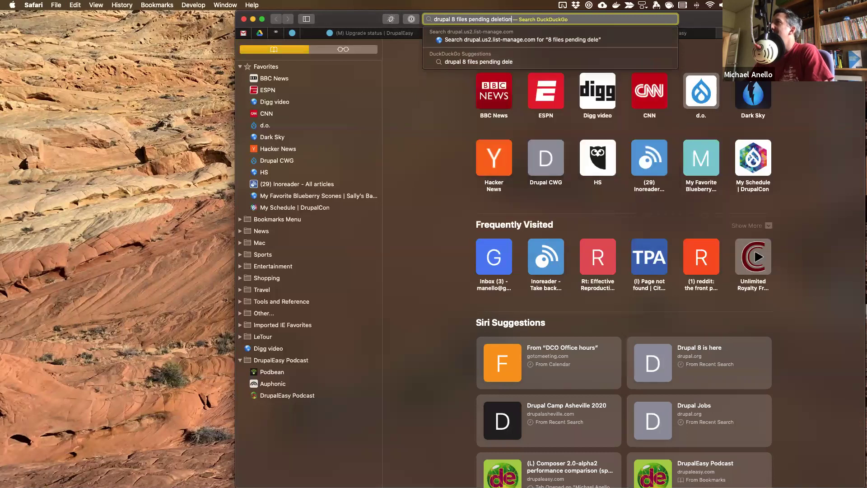
key(Return)
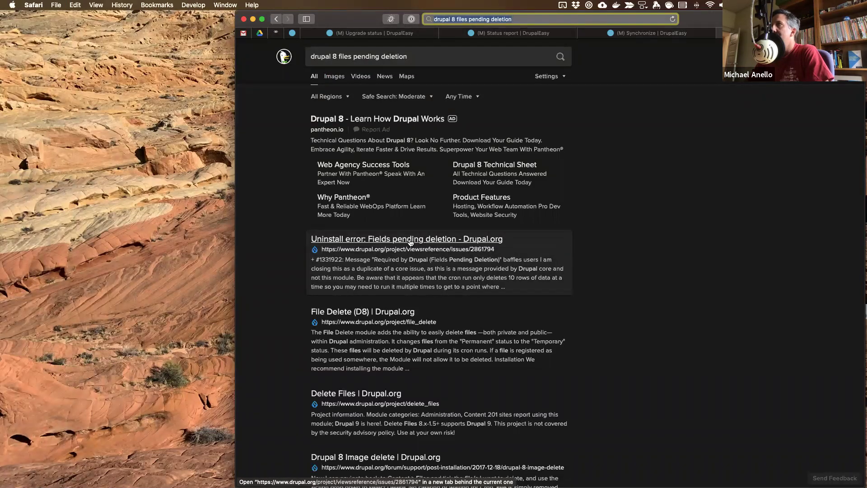
click(351, 56)
key(BackSpace)
key(BackSpace)
key(BackSpace)
key(BackSpace)
text(ields)
key(Return)
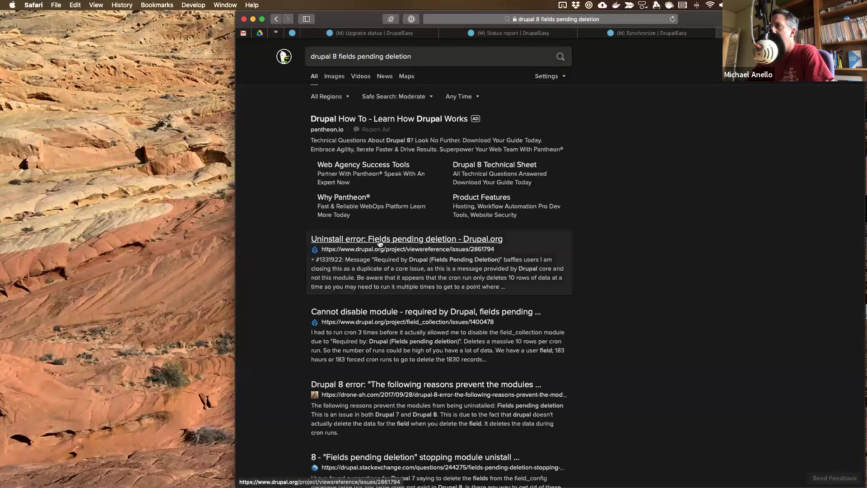
- Check the Cannot disable module issue, then read the drone-ah.com blog post
click(391, 312)
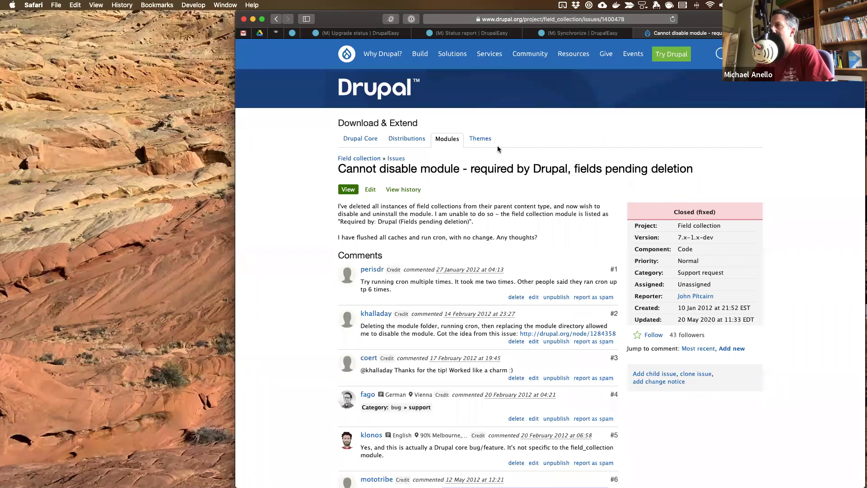
key(super+w)
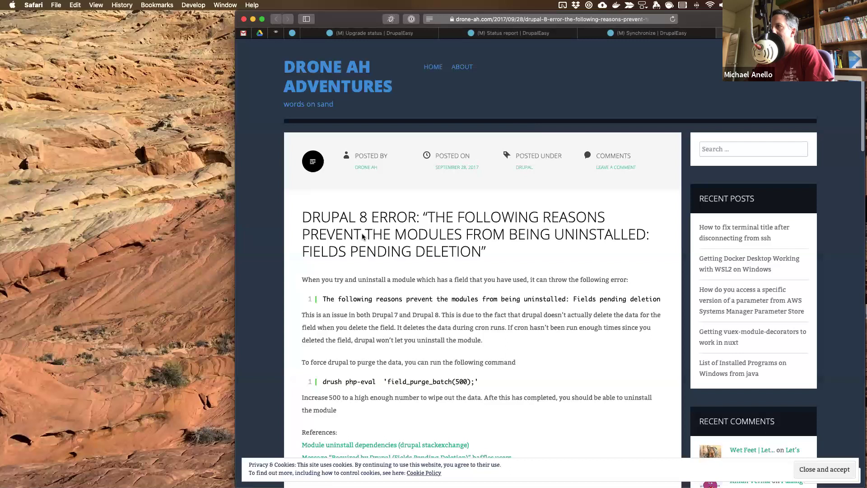
scroll(357, 300, down, 2)
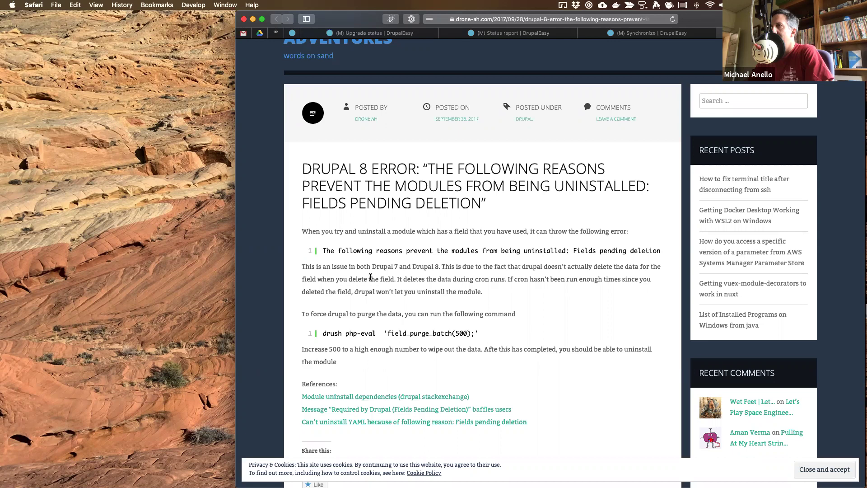
key(ctrl+Right)
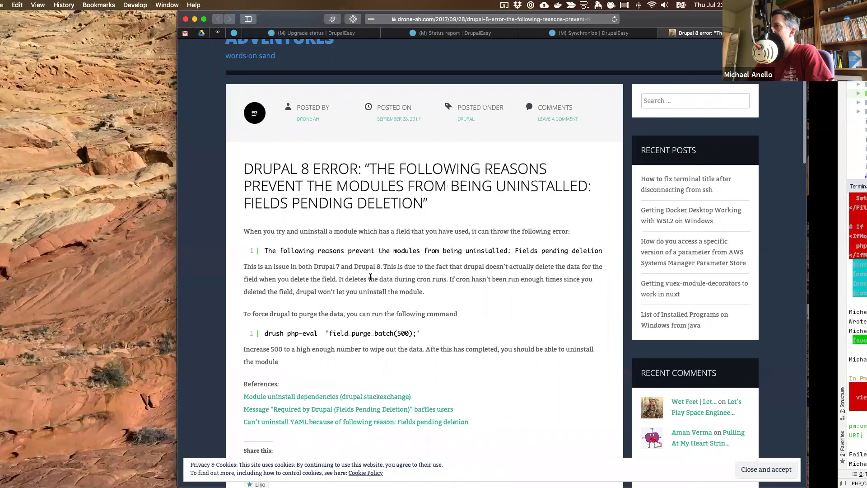
- Run 'ddev . drush cron' twice in the terminal
key(Up)
key(Up)
key(Up)
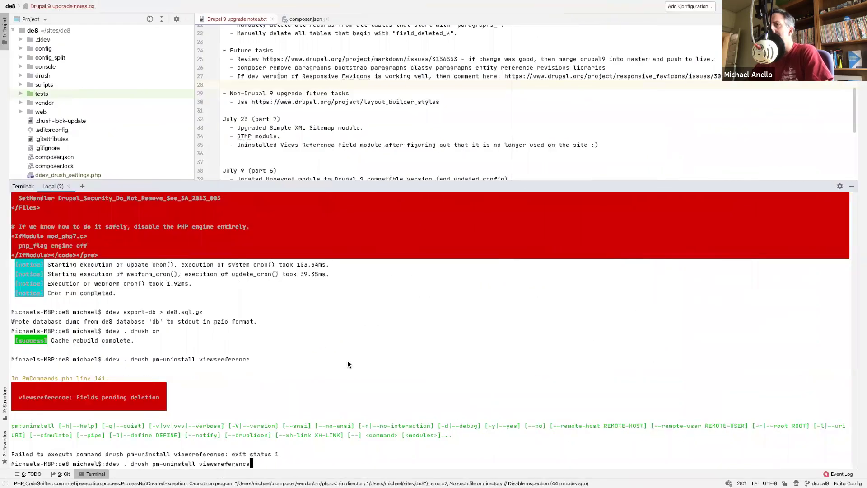
key(Down)
text(on)
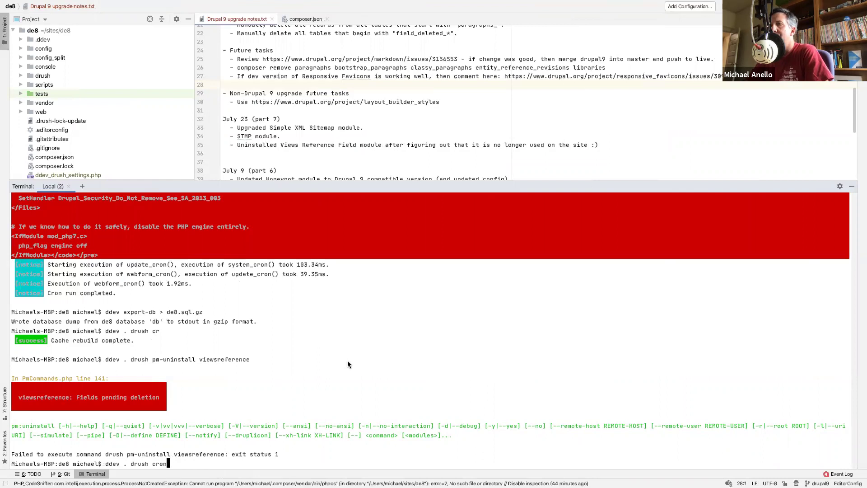
key(Return)
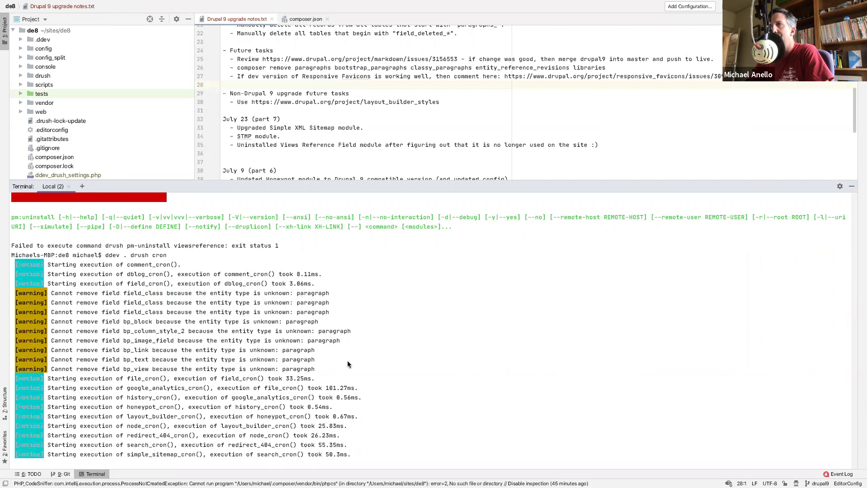
key(Up)
key(Return)
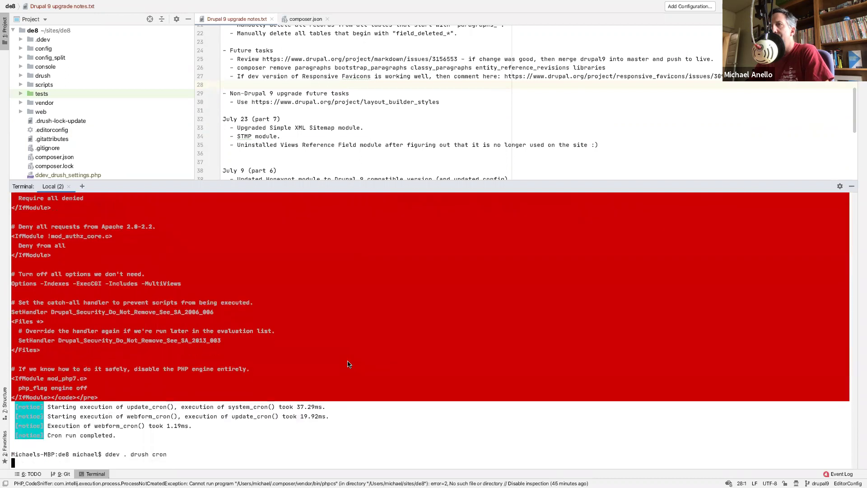
- Reopen the de8.sql database dump from the Project tree
scroll(348, 364, up, 15)
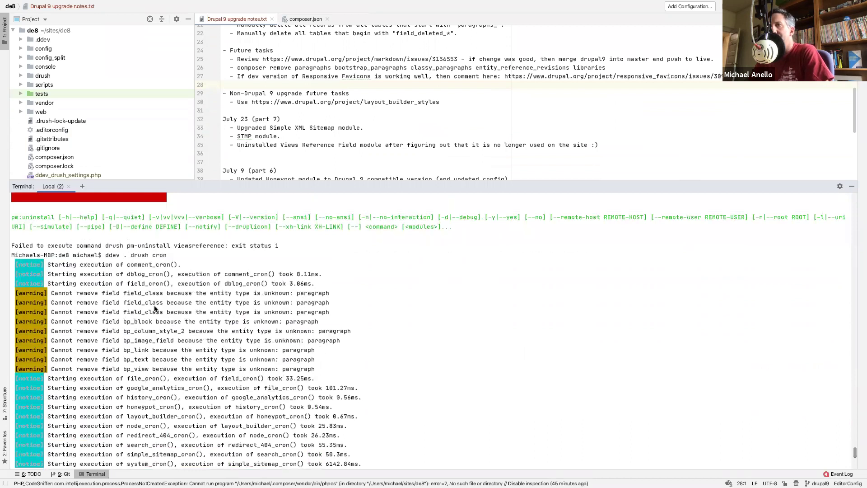
click(303, 110)
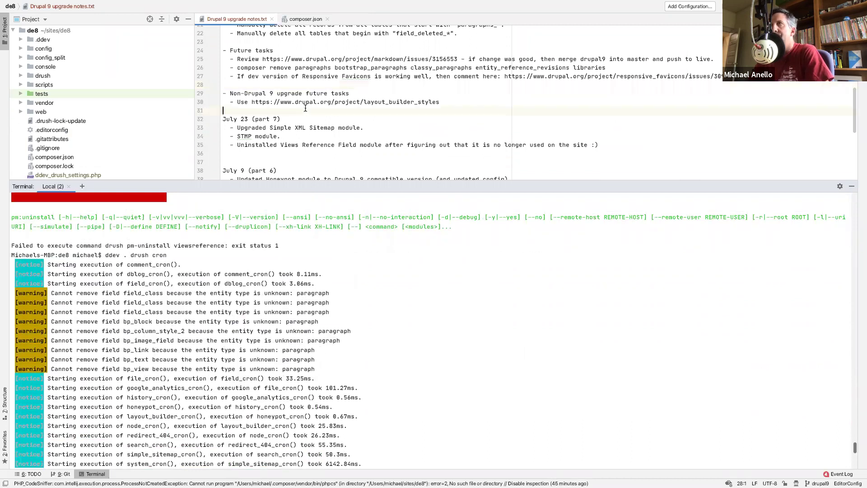
scroll(74, 131, down, 6)
scroll(73, 134, up, 1)
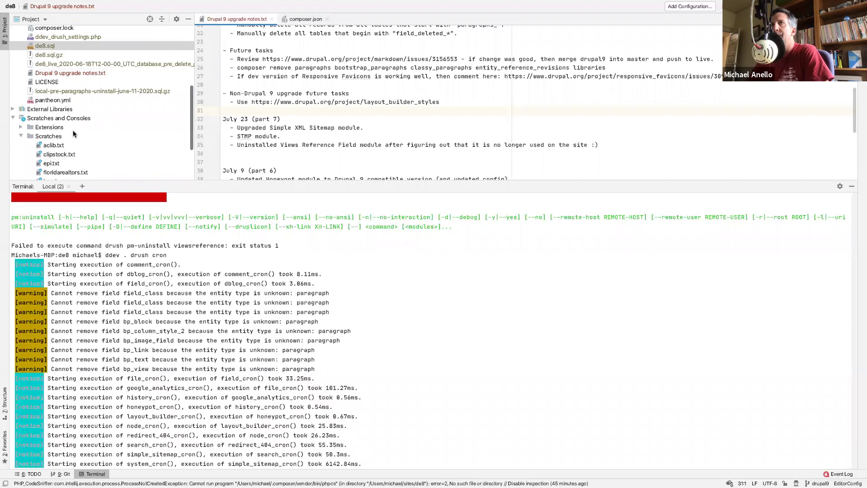
double_click(45, 46)
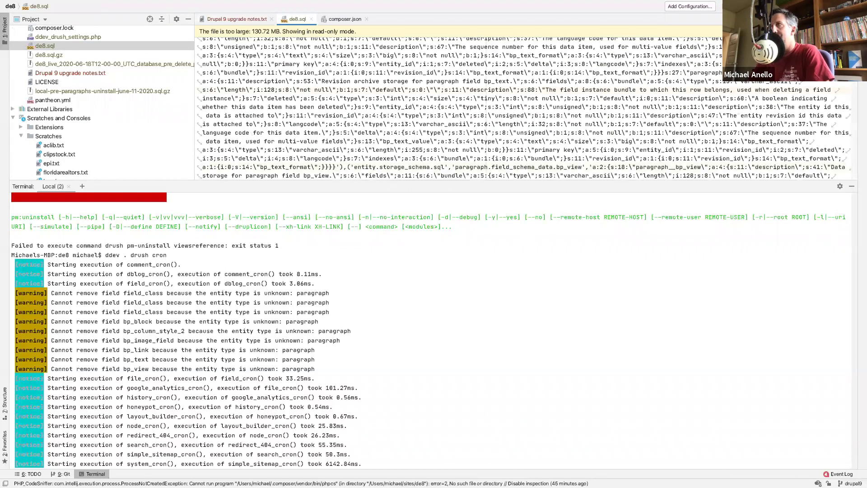
- Search de8.sql for bp_view and jump to the first matches
key(super+f)
text(pb)
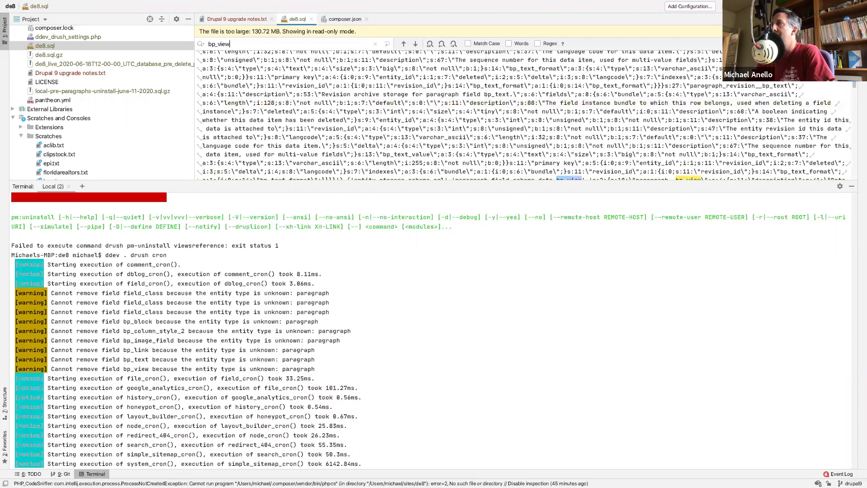
key(Return)
key(Return)
key(Return)
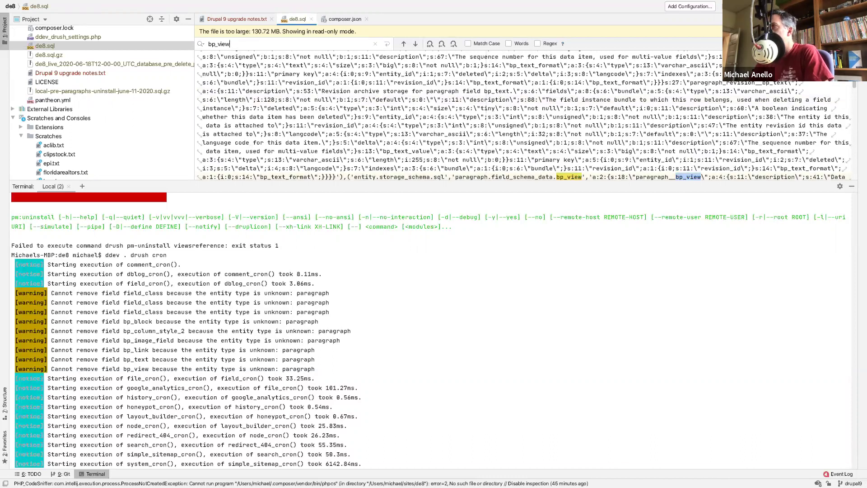
key(Return)
key(Return)
key(Return)
key(Return)
key(Return)
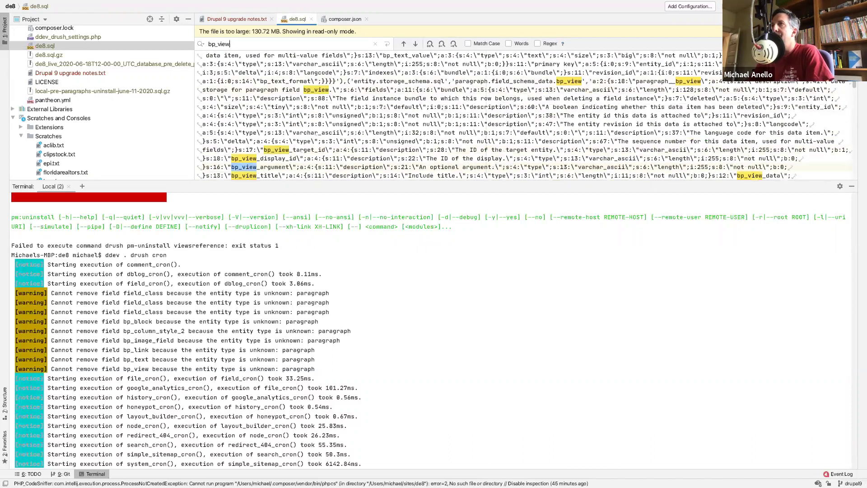
- Step through the remaining bp_view occurrences, examining the Cannot remove field entry
scroll(350, 134, up, 10)
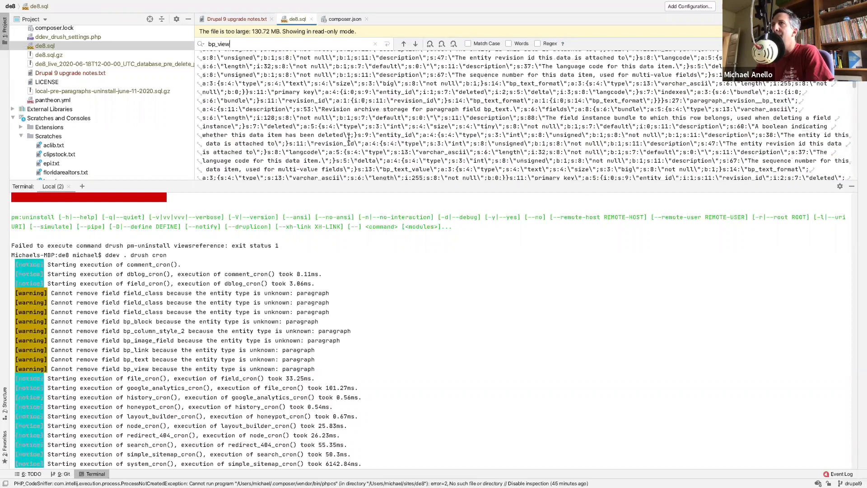
key(Return)
key(Return)
key(Return)
key(Return)
key(Return)
key(Return)
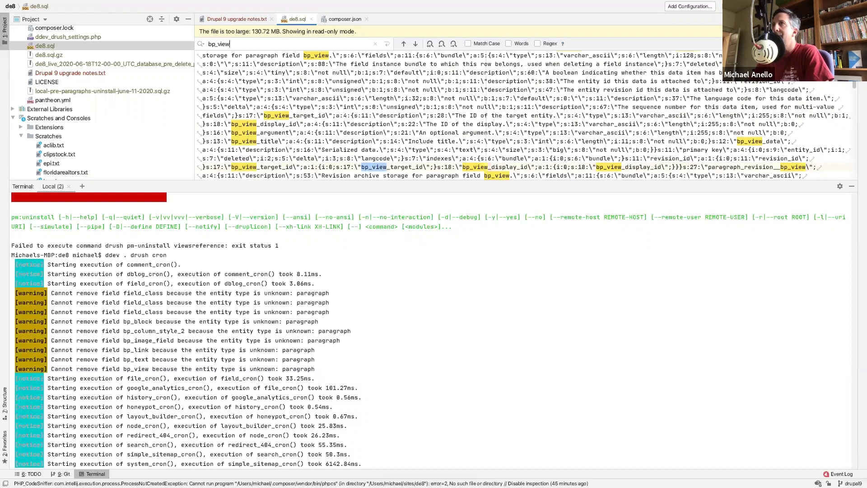
key(Return)
key(Return)
key(Return)
key(Return)
key(Return)
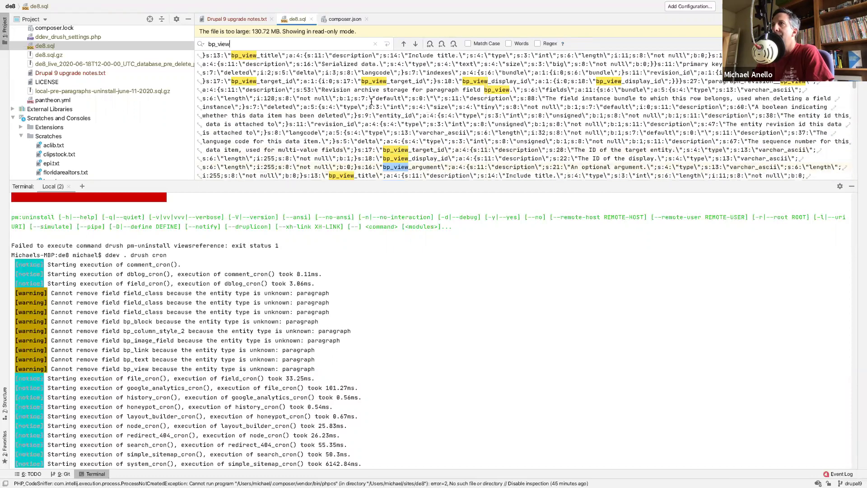
key(Return)
key(Return)
key(Return)
key(Return)
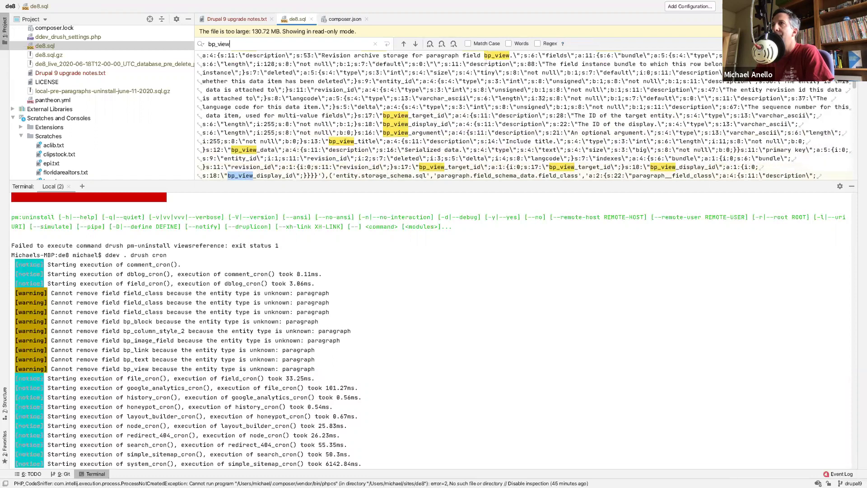
key(Return)
key(Return)
key(Return)
key(Return)
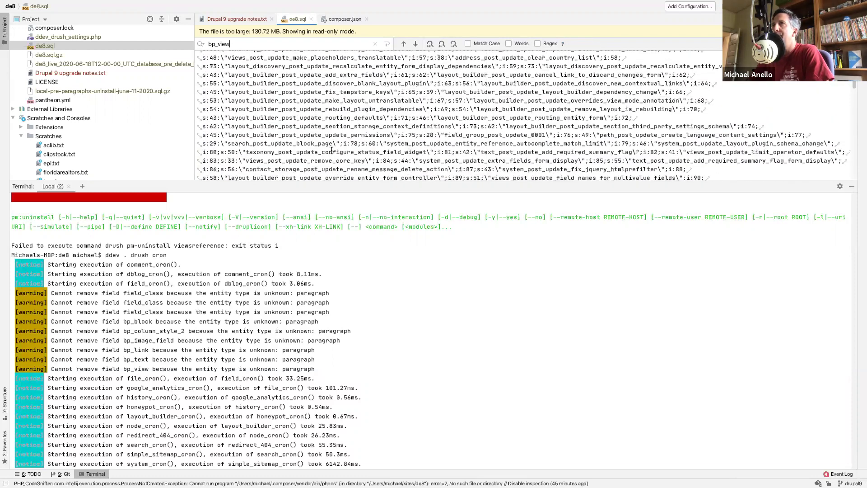
key(Return)
key(Return)
key(Return)
key(Return)
key(Return)
key(Return)
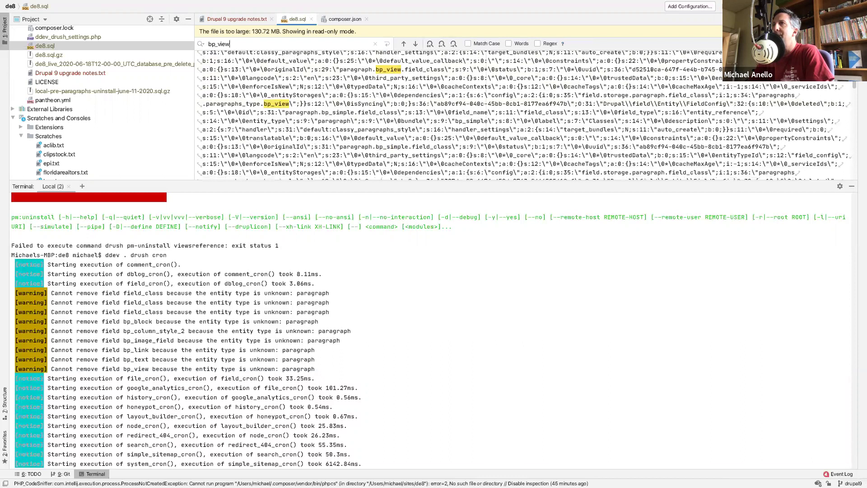
key(Return)
key(Return)
key(Return)
key(Return)
key(Return)
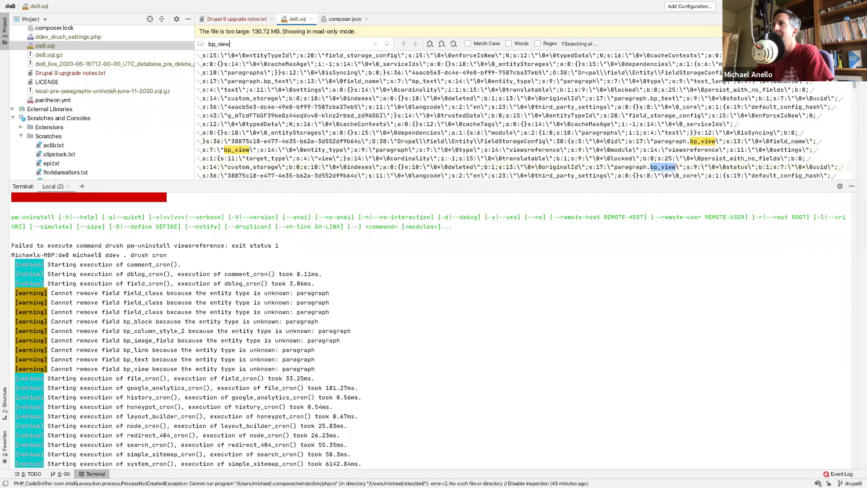
key(Return)
key(Return)
key(Return)
key(Return)
key(Return)
key(Return)
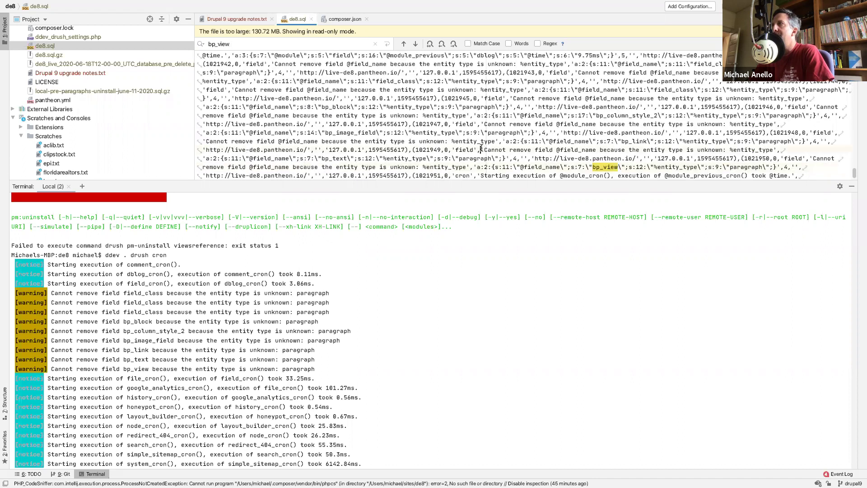
drag(481, 150, 487, 156)
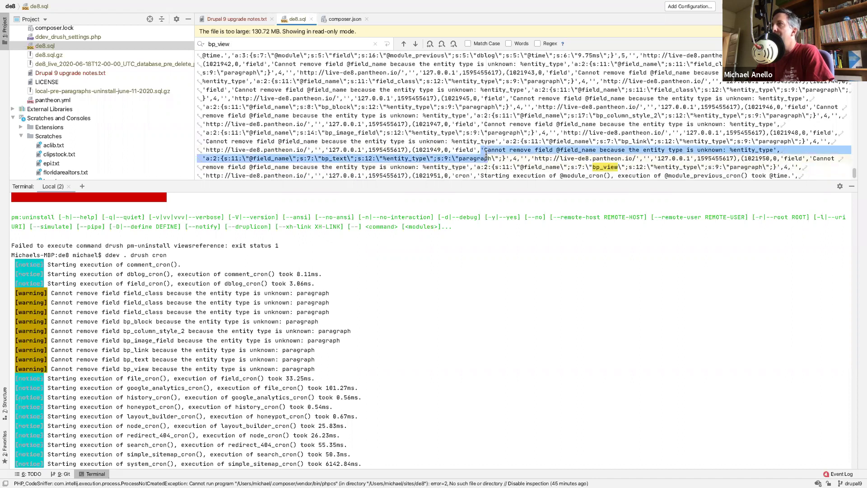
click(523, 141)
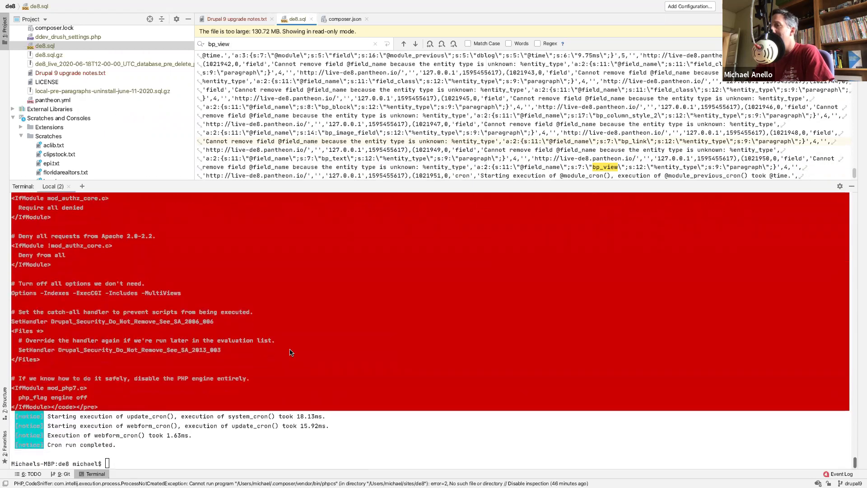
- Rerun the viewsreference uninstall, which again fails with fields pending deletion
click(235, 418)
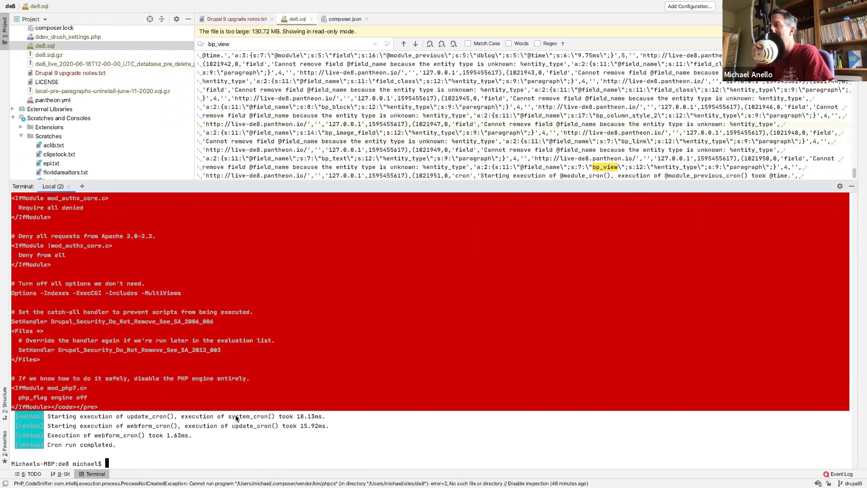
key(Up)
key(Up)
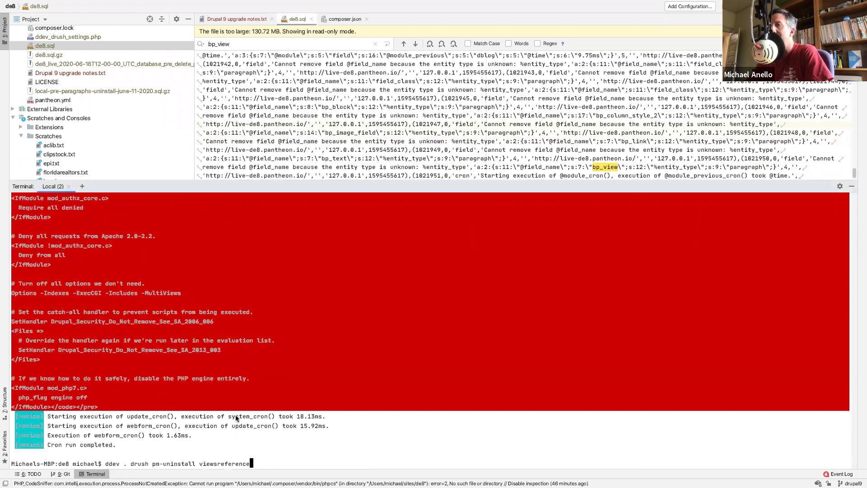
key(Return)
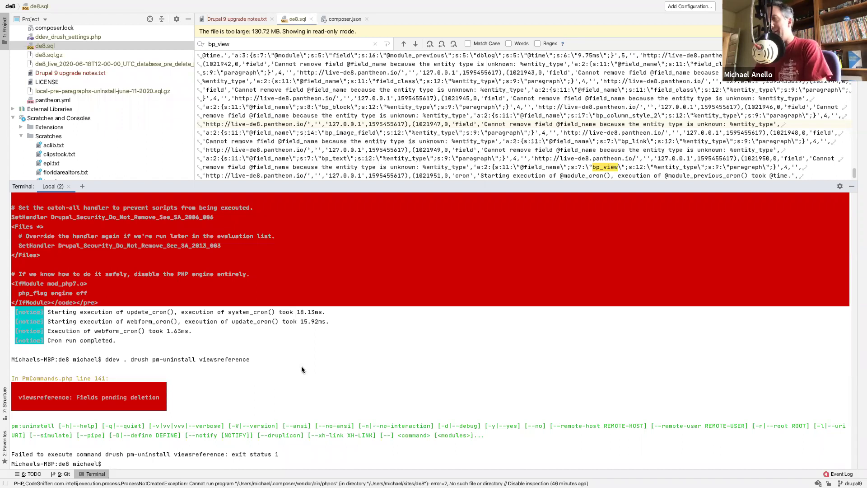
- Close de8.sql and type 'ddev composer require drupal/paragraph' in the terminal
click(311, 19)
click(313, 389)
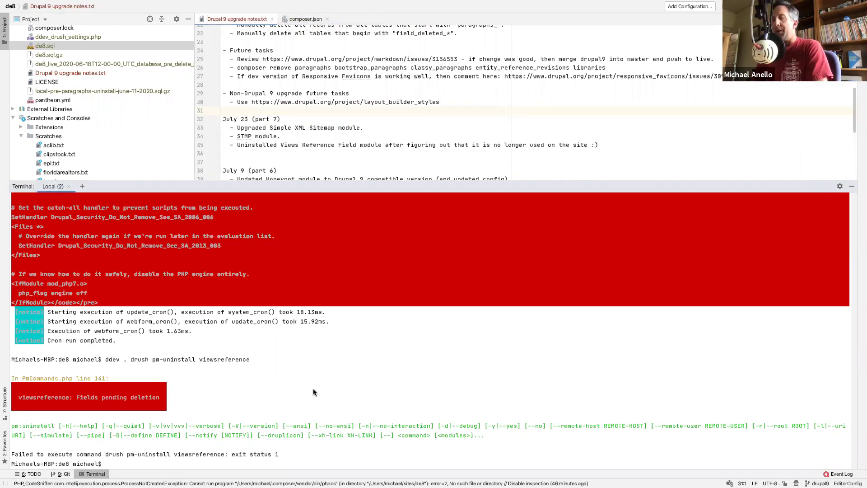
text(dde)
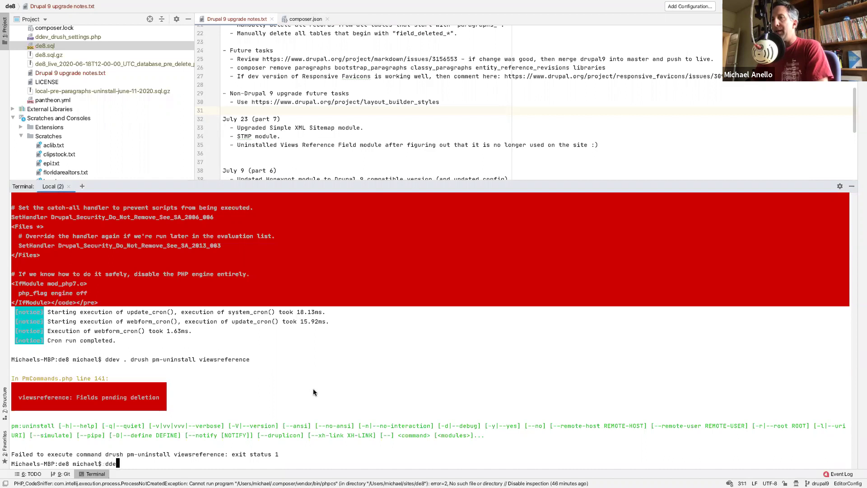
text(v composer require d)
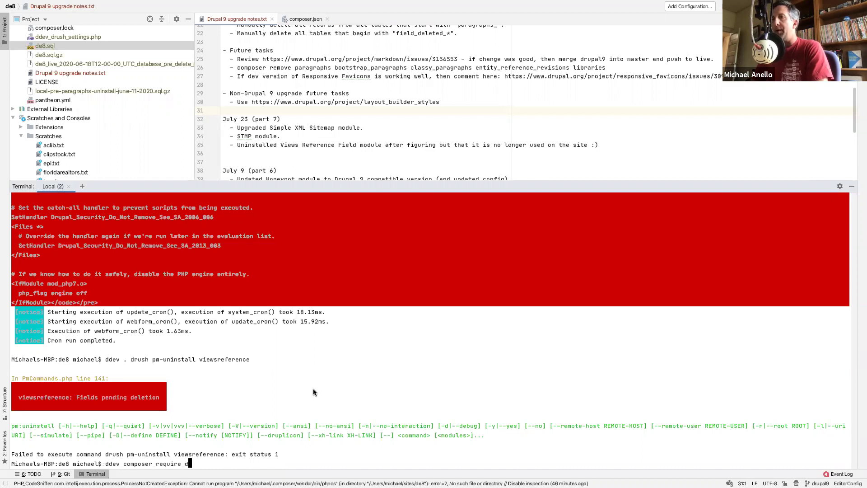
text(rupal/paragraph)
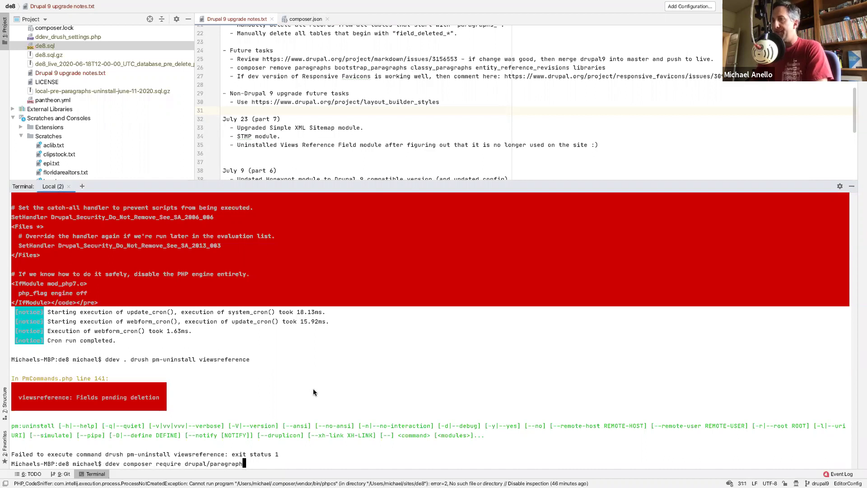
- Check the Paragraphs project address drupal.org/project/par in a temporary Safari tab
key(ctrl+Left)
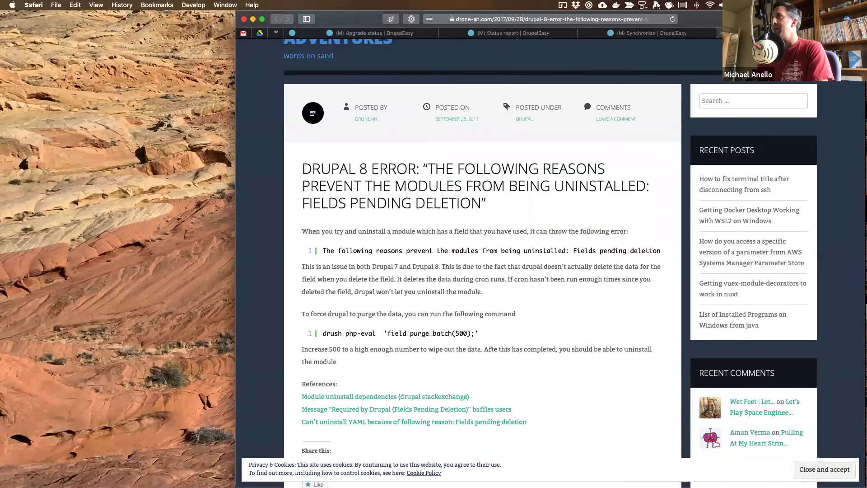
click(586, 33)
key(super+t)
text(https://www.drupal.org/project/)
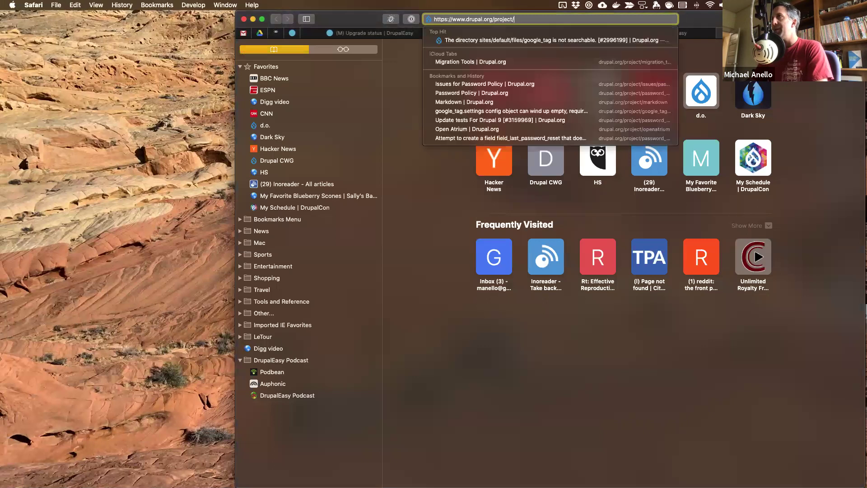
text(par)
key(super+w)
- Correct the package to drupal/paragraphs and run the composer require
key(super+Tab)
text(s)
key(Return)
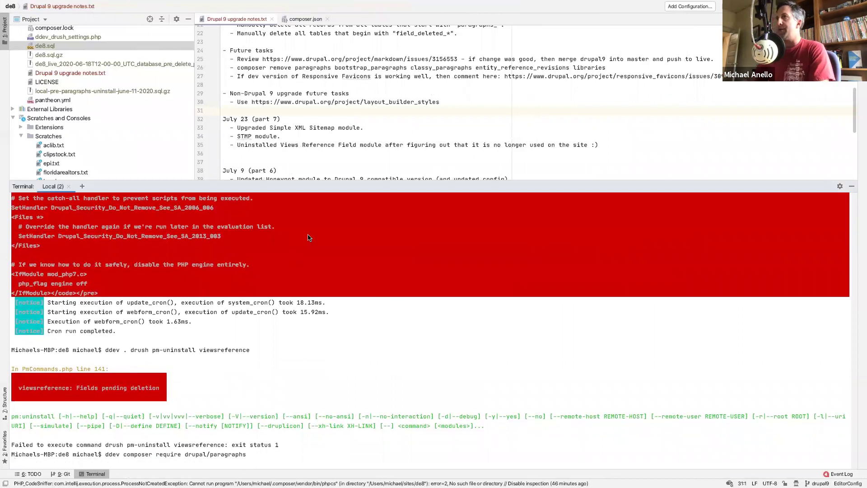
- Let composer add drupal/paragraphs ^1.12, then place the cursor after the STMP module note
key(super+Tab)
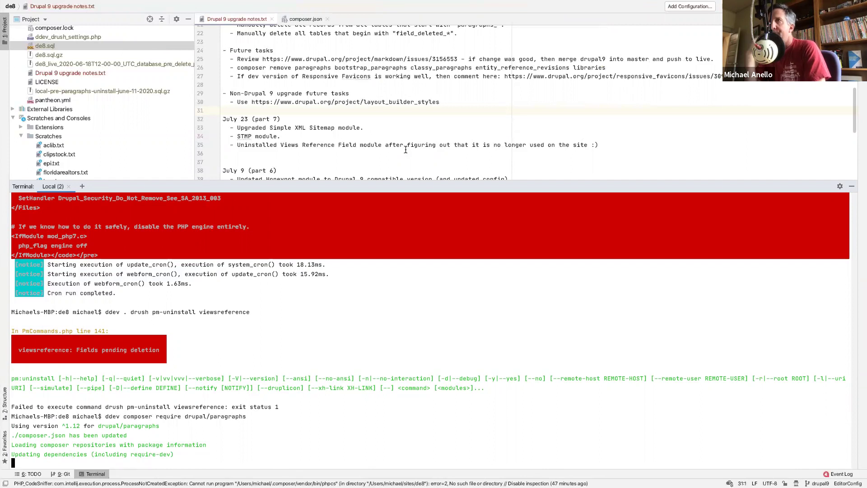
click(315, 134)
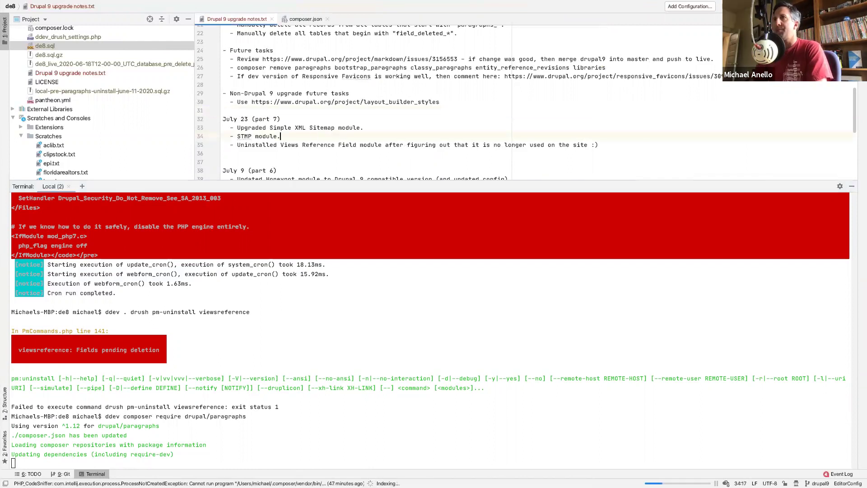
- Add the note '- Installed Paragraphs module so that I can uninstall Views Reference Vield module.' and delete the field_deleted_* task
key(Return)
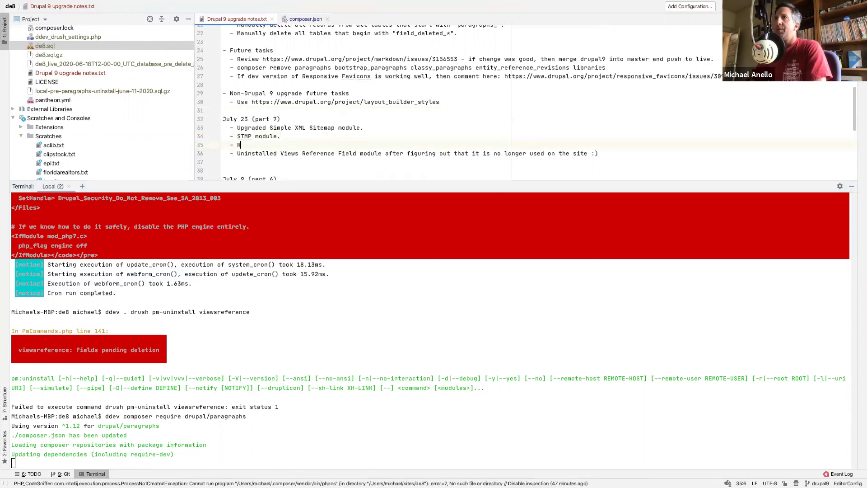
text(- Instal)
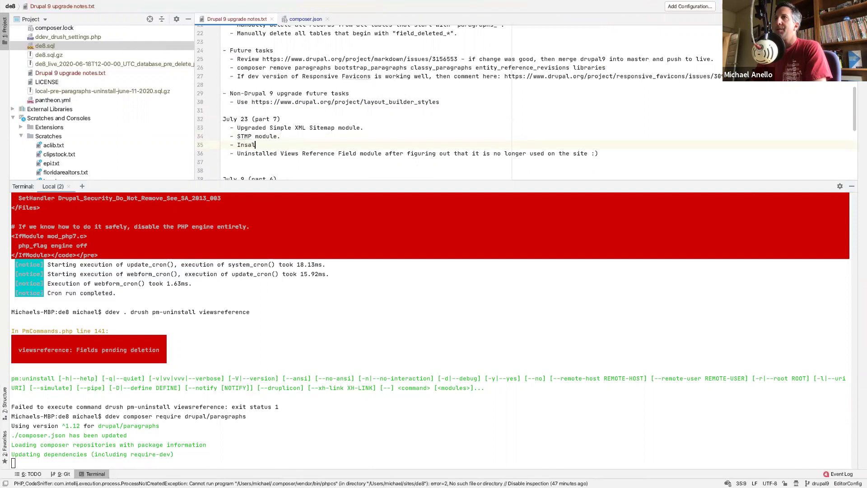
text(led Paragraphs mod)
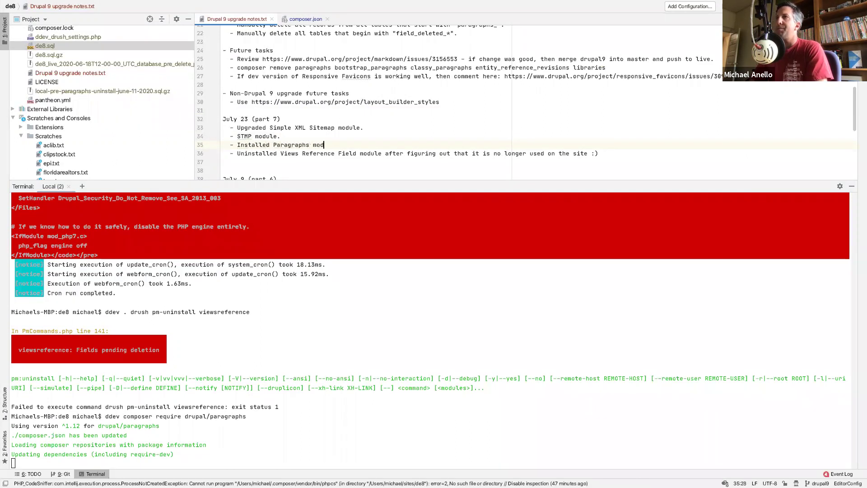
text(ule so t)
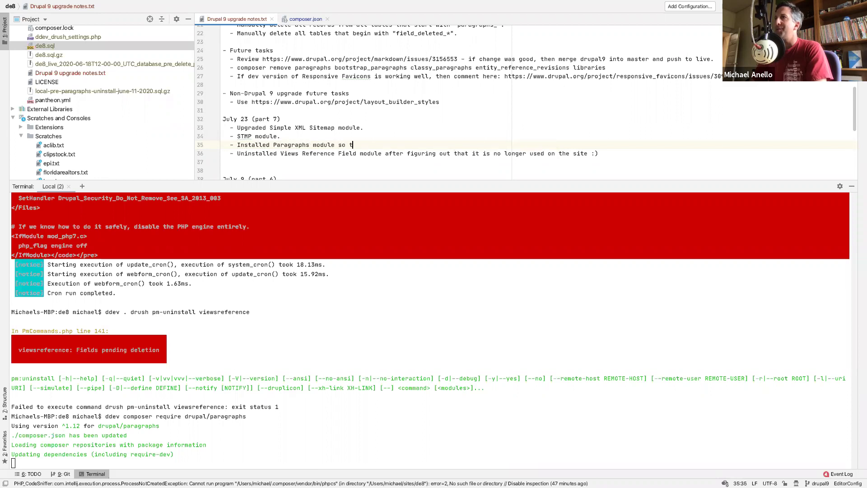
text(hat I can)
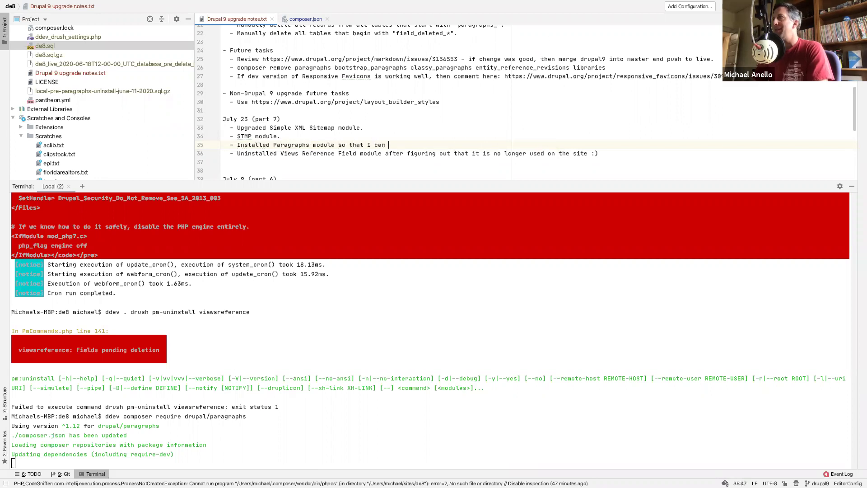
scroll(455, 90, up, 1)
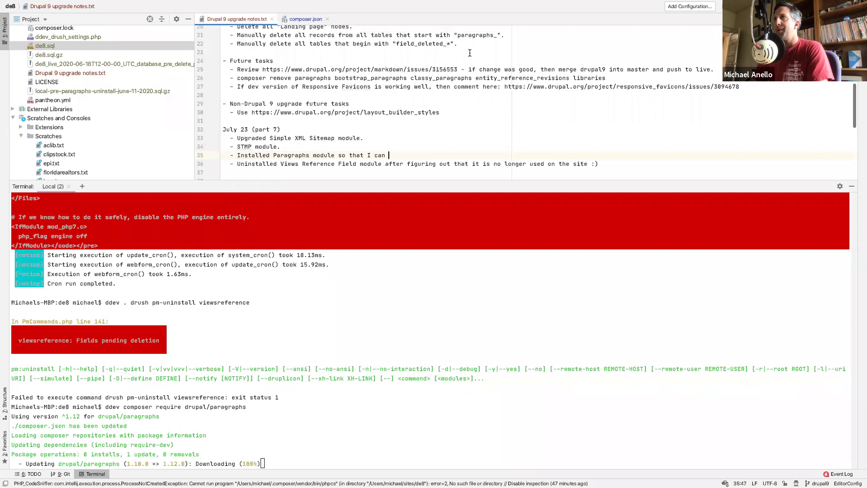
click(508, 36)
key(shift+Down)
key(BackSpace)
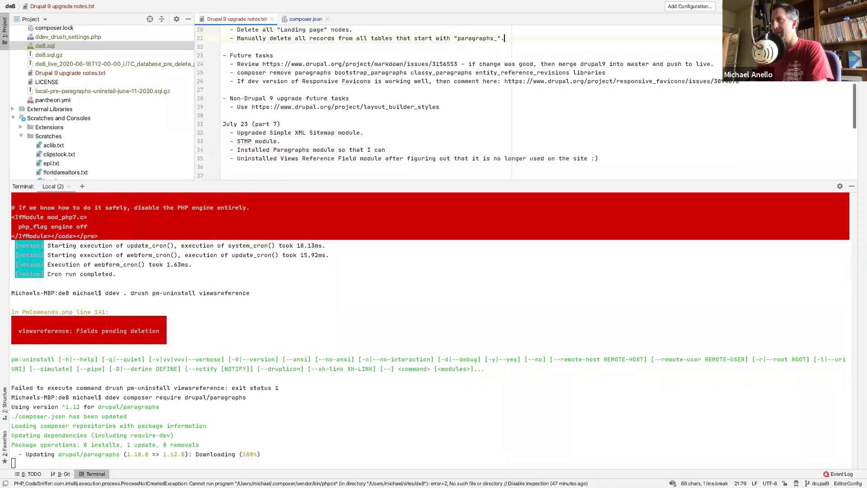
click(398, 150)
text(uninstall V)
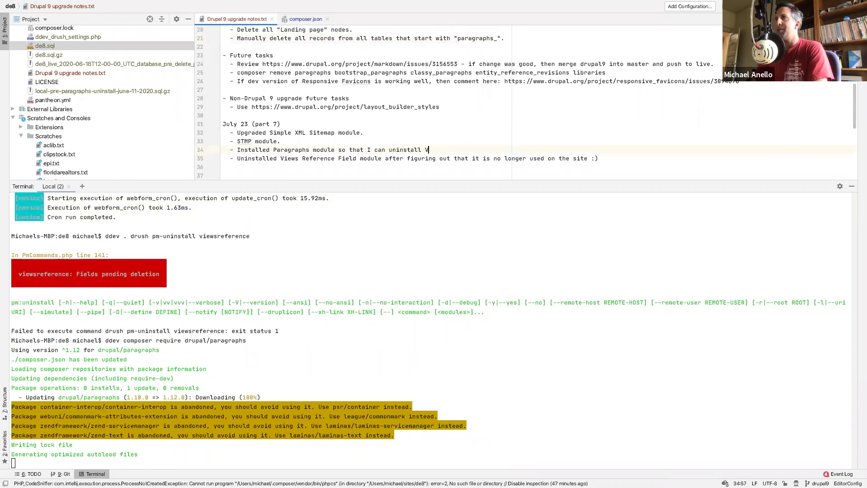
text(iews Reference V)
text(ield module.)
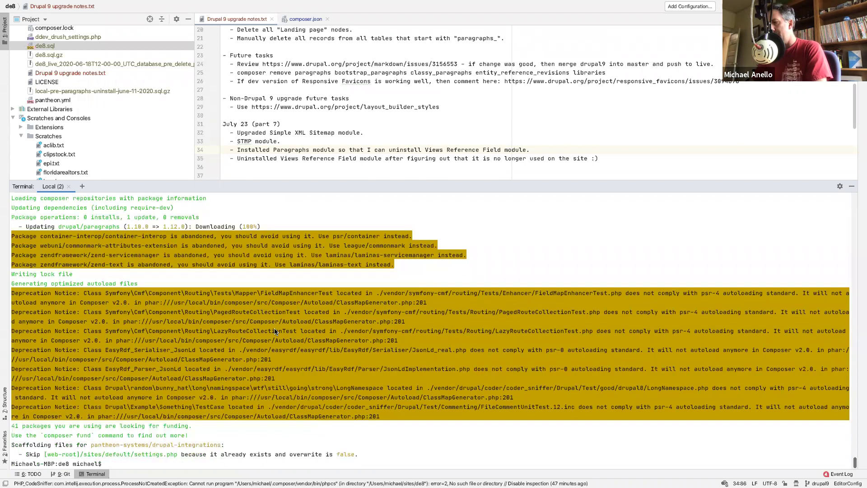
- Restore composer.lock, vendor and web/modules/contrib/paragraphs with git checkout, then recheck git status
key(Return)
key(Return)
key(Return)
text(git status)
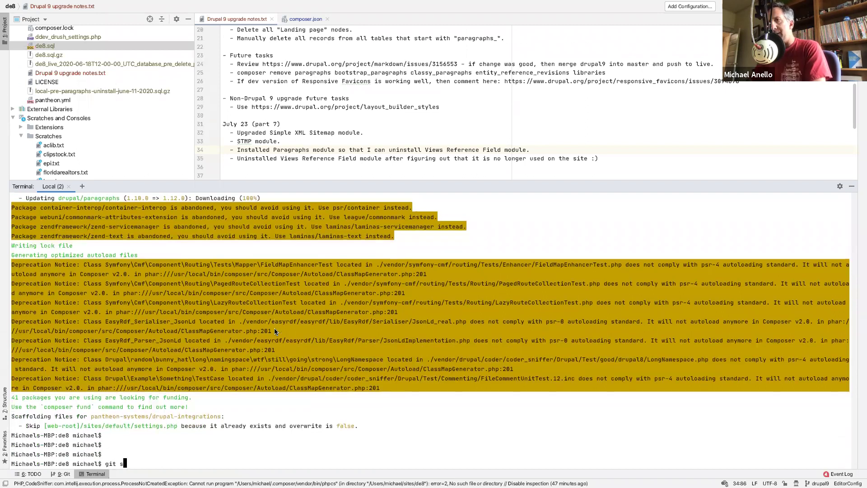
key(Return)
text(git checkout c)
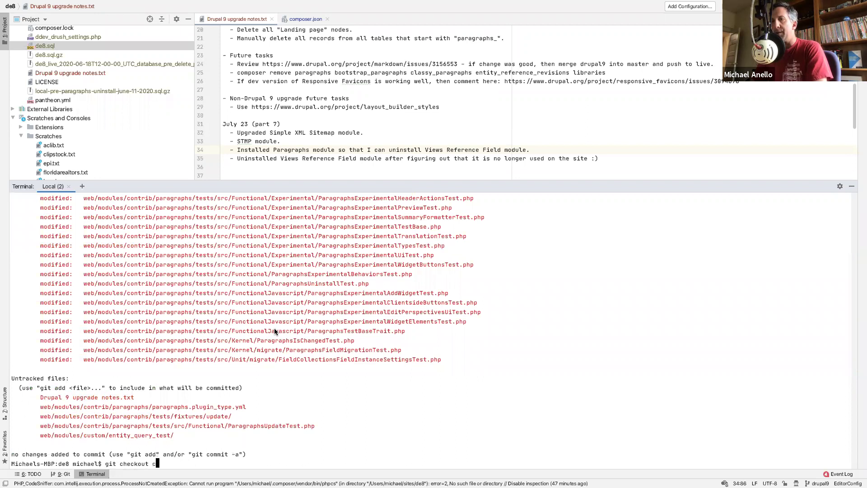
text(omposer.lock vendor web/modules/contrib/paragraphs/)
key(Tab)
key(Return)
text(git status)
key(Return)
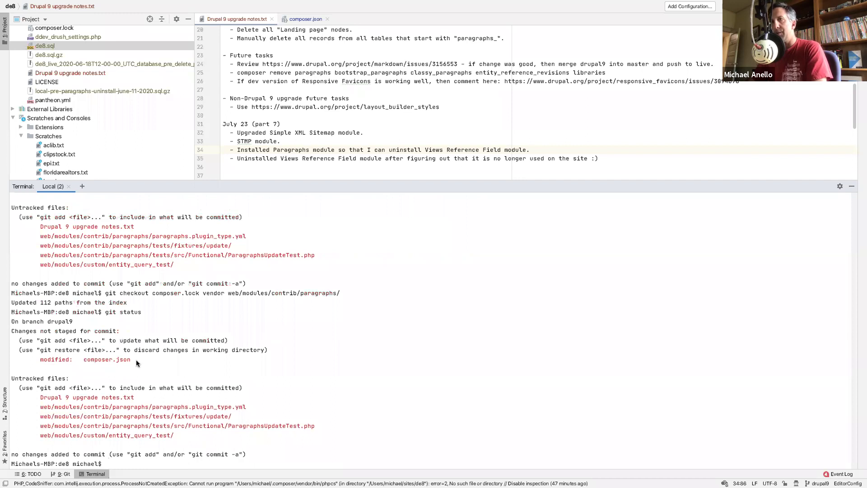
- Review the composer.json diff and discard its changes with git checkout composer.json
text(git diff composer.json)
key(Return)
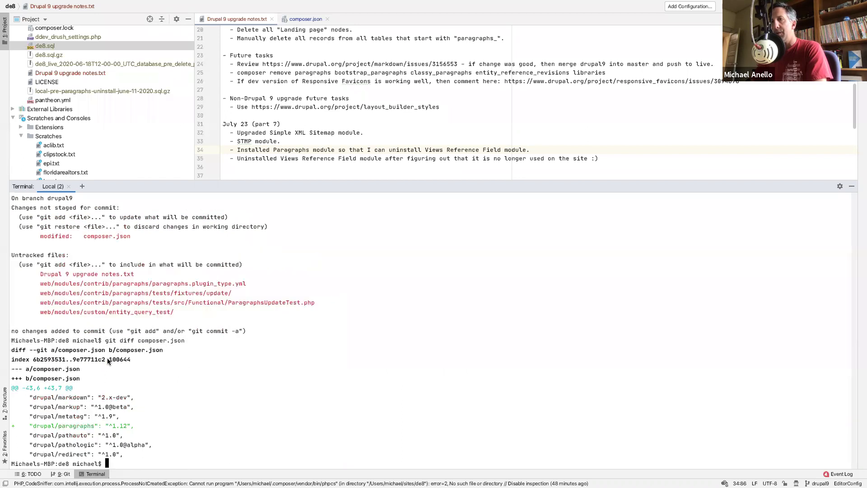
text(git chckec)
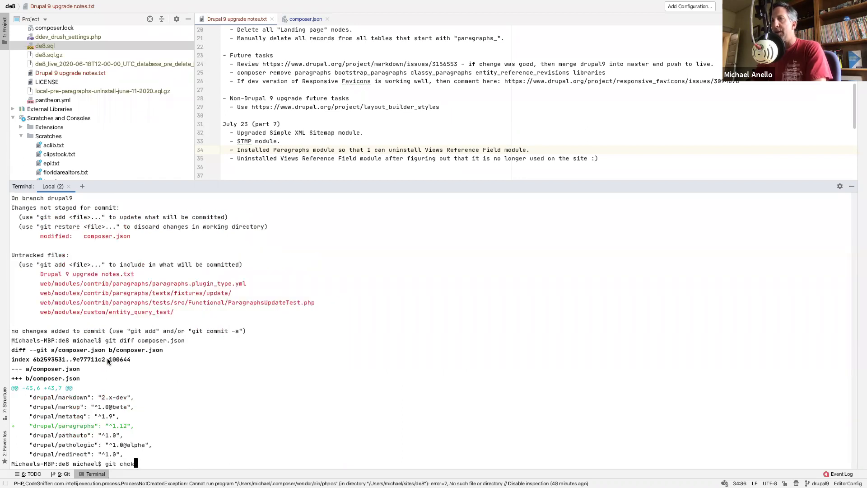
key(BackSpace)
key(BackSpace)
key(BackSpace)
key(BackSpace)
text(eckout )
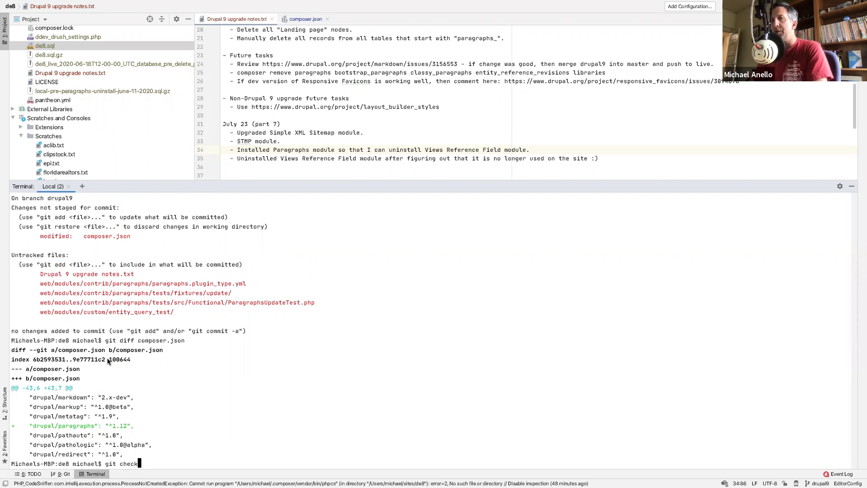
text(composer)
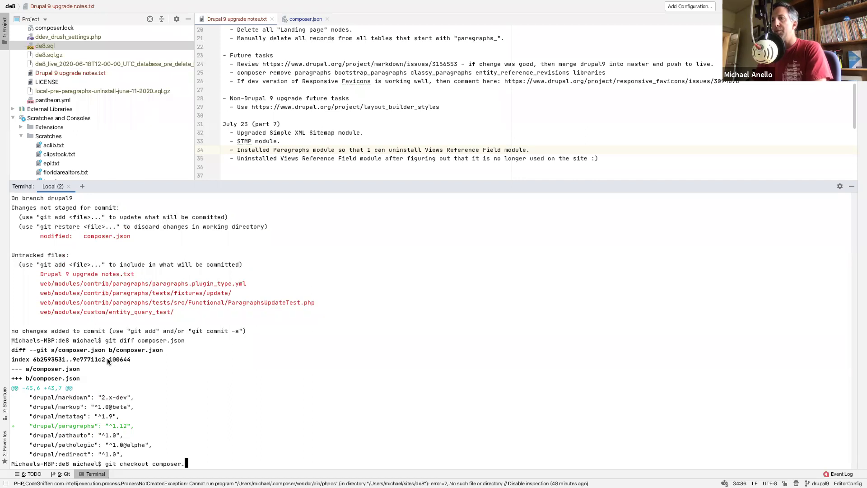
text(.json)
key(Return)
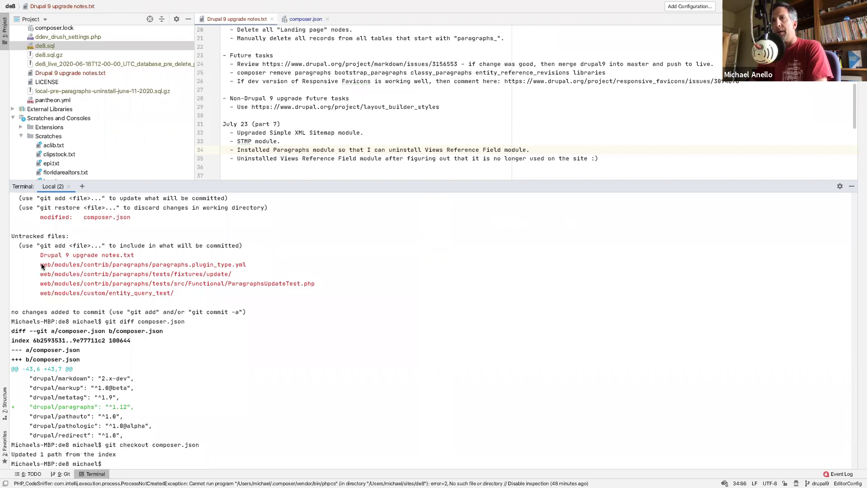
- Rerun the composer.lock, vendor and paragraphs checkout and confirm only untracked files remain
drag(40, 264, 181, 285)
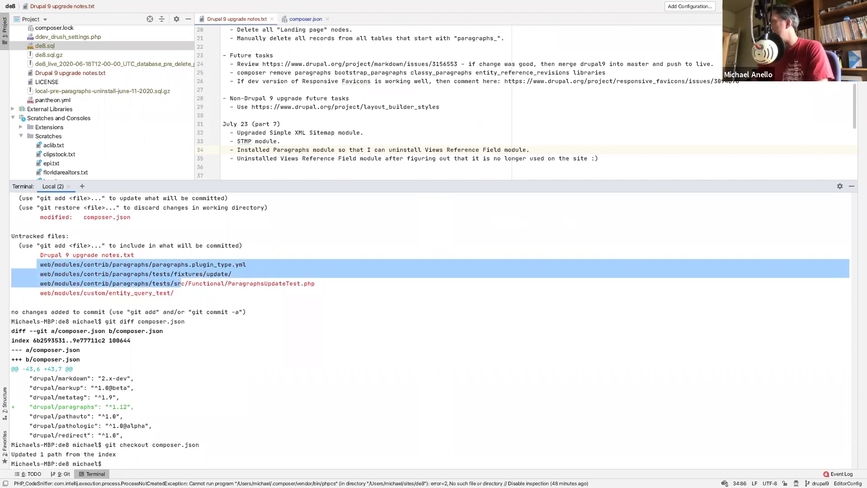
key(super+Tab)
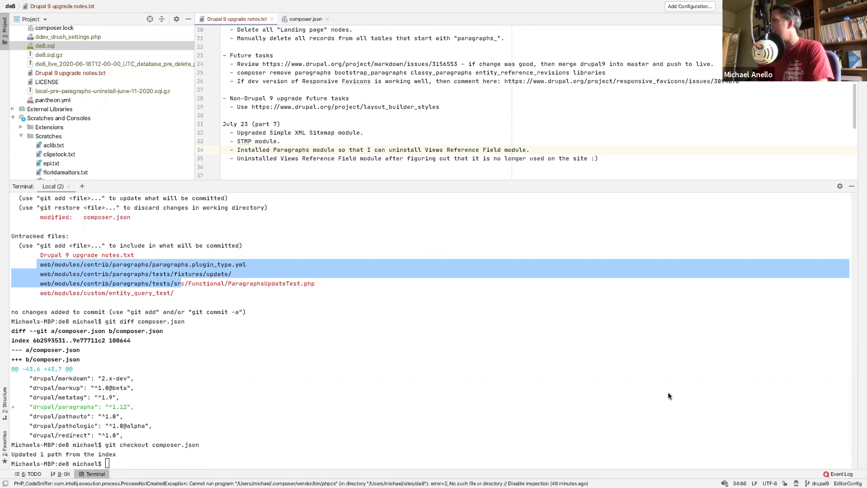
click(276, 423)
text(git status)
key(Return)
key(Up)
key(Up)
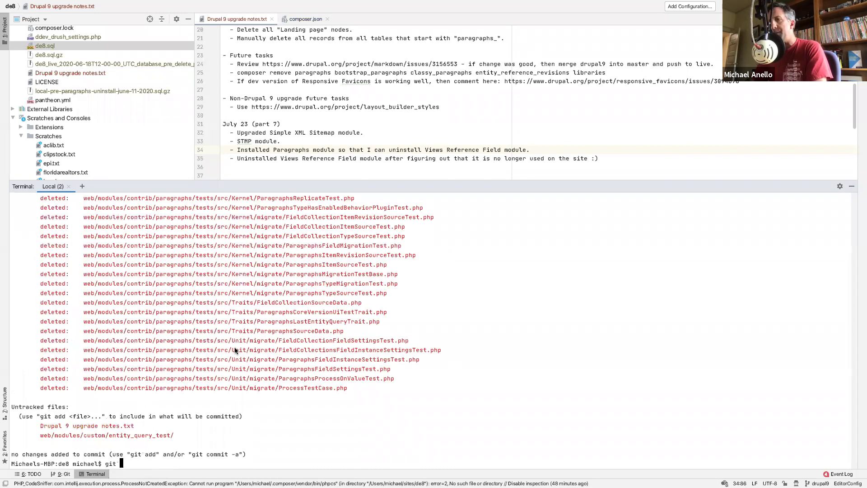
key(Up)
key(Up)
key(Up)
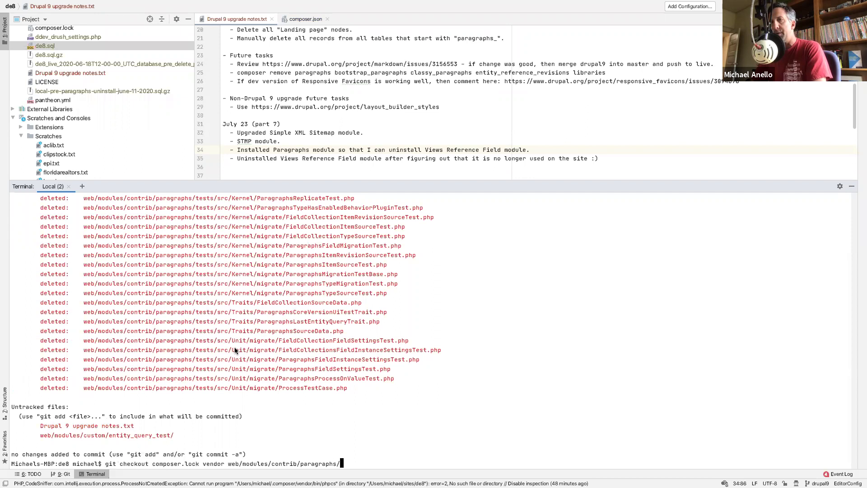
key(Return)
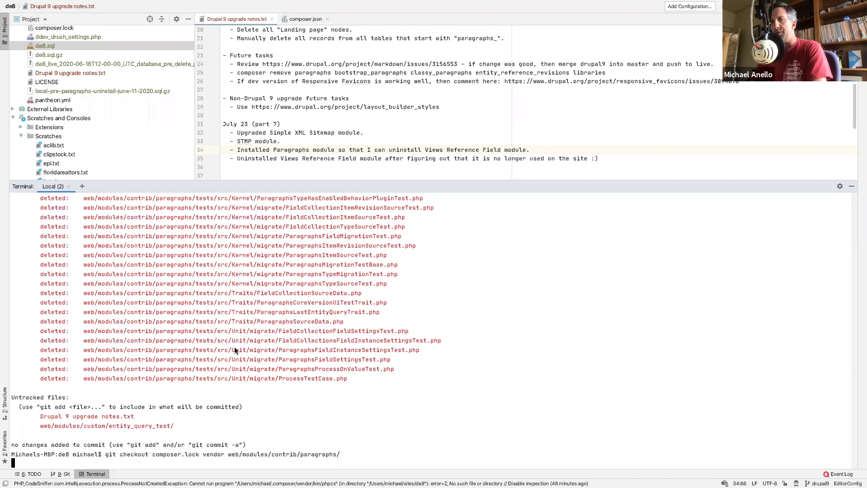
text(git status)
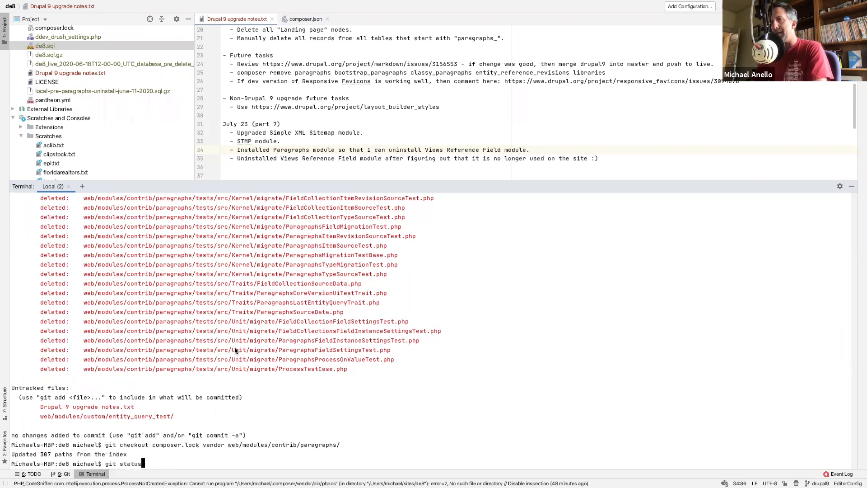
key(Return)
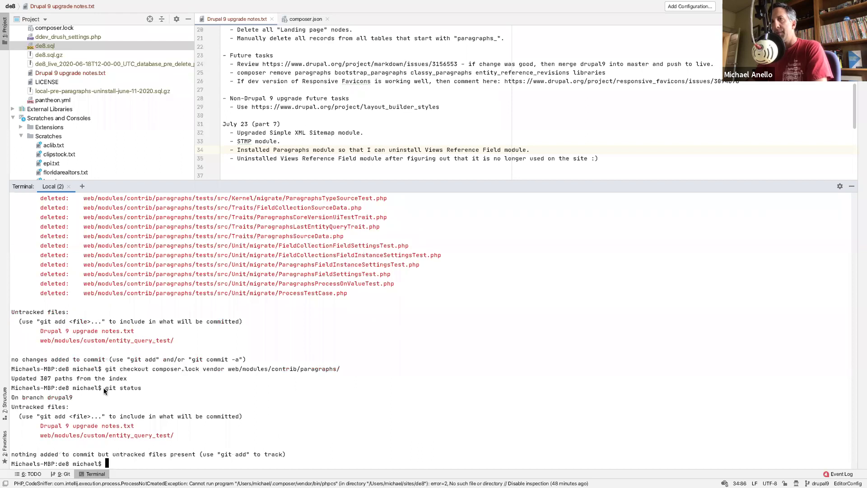
- Enable Paragraphs with 'ddev . drush en -y paragraphs' and change line 34's Installed to Re-enabled
text(dde)
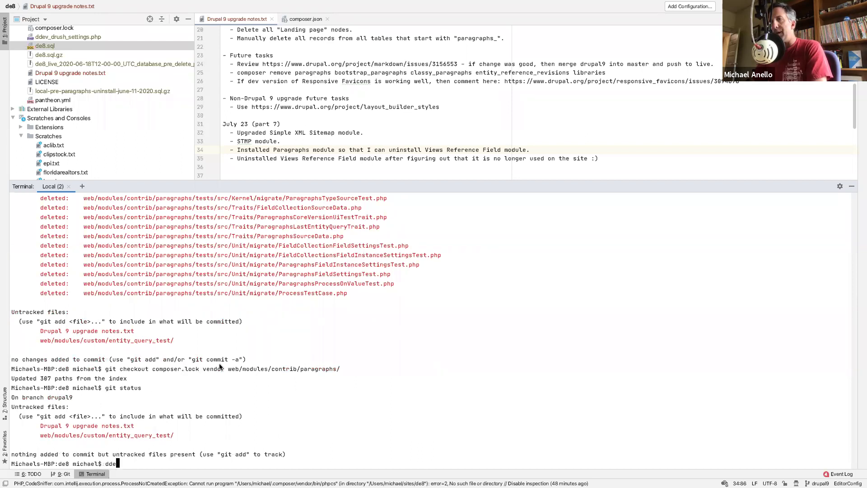
text(v . drush en -y )
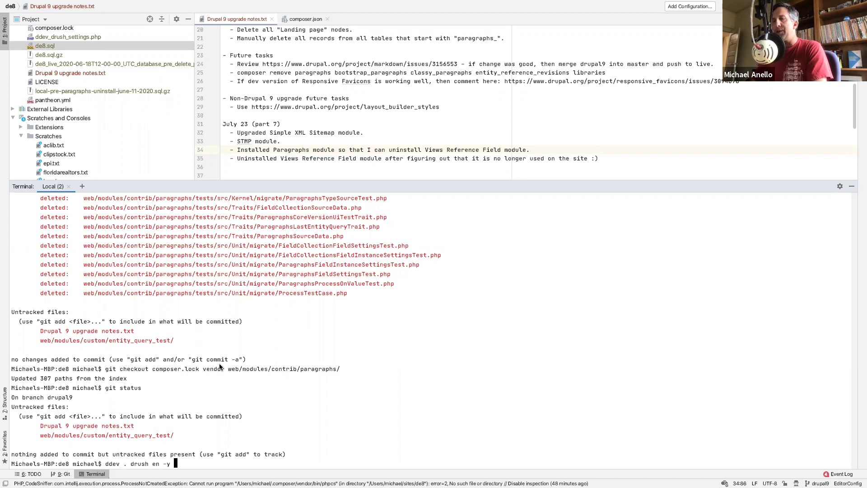
text(paragraphs)
key(Return)
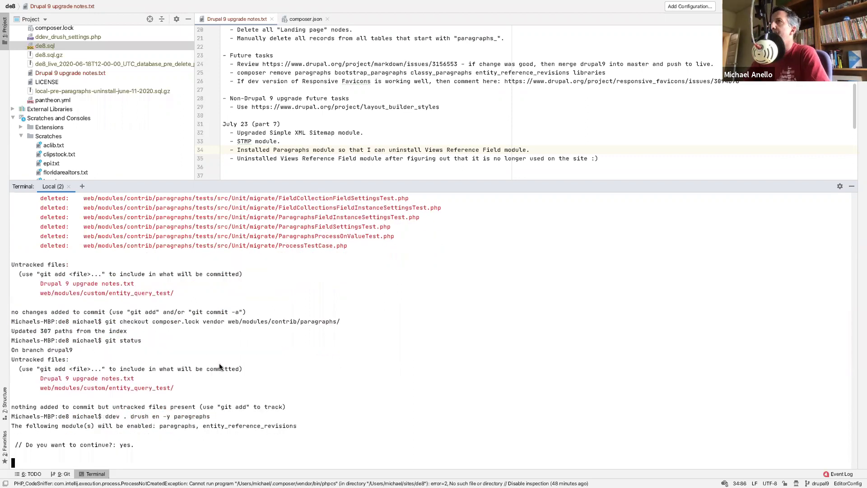
double_click(247, 150)
text(Re-)
key(BackSpace)
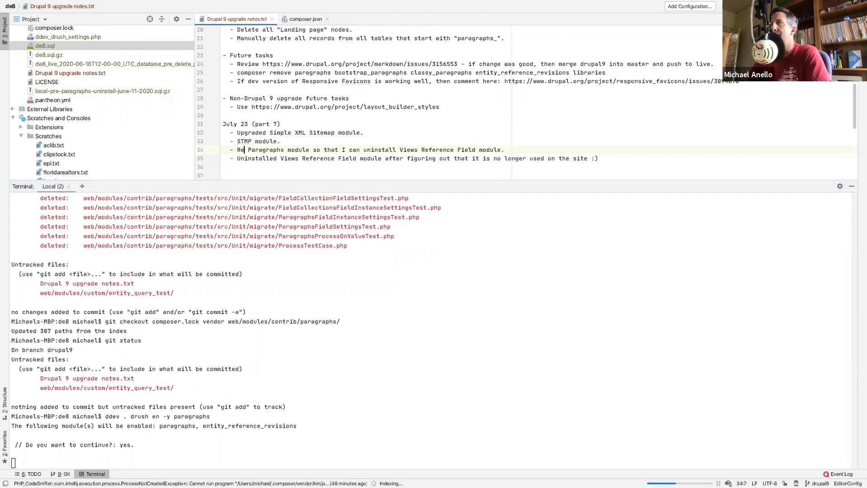
text(-)
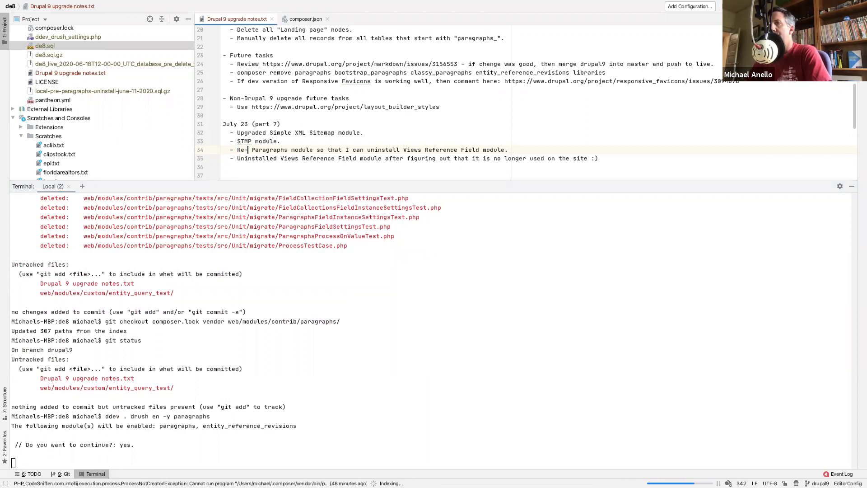
text(enabled)
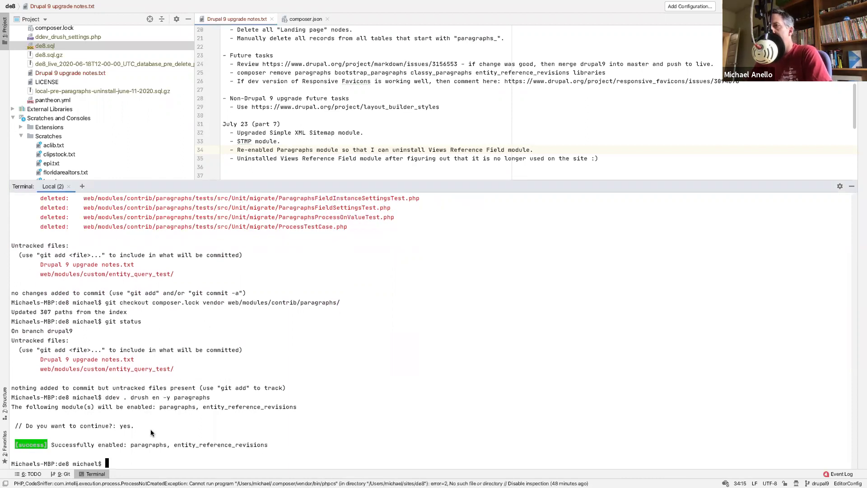
key(Up)
key(Up)
key(Up)
key(Up)
key(Up)
key(Up)
key(Up)
key(Up)
key(Up)
key(Up)
key(Up)
key(Up)
- Retry uninstalling viewsreference around two drush cron runs
key(Return)
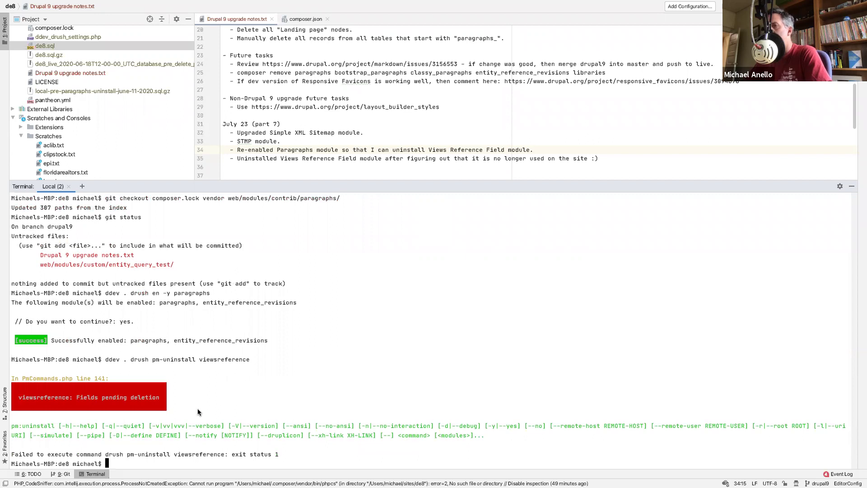
key(Up)
key(Up)
key(Up)
key(Up)
key(Up)
key(Up)
key(Up)
key(Up)
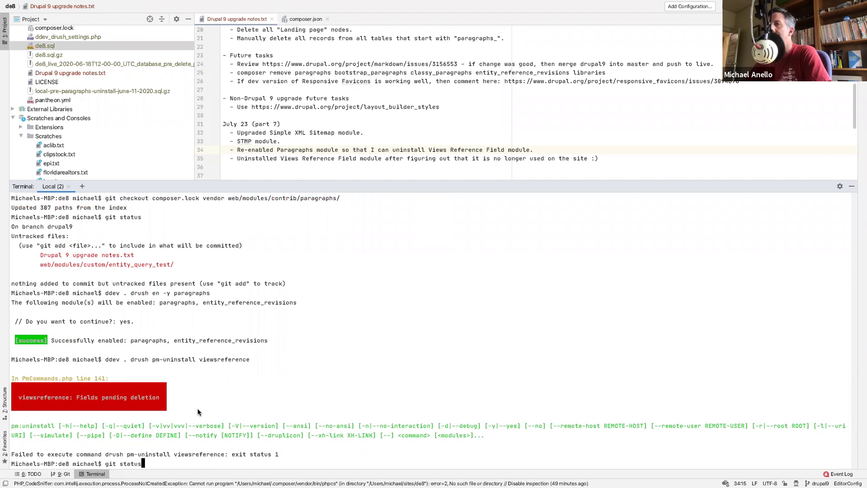
key(Up)
key(Up)
key(Up)
key(Up)
key(Up)
key(Return)
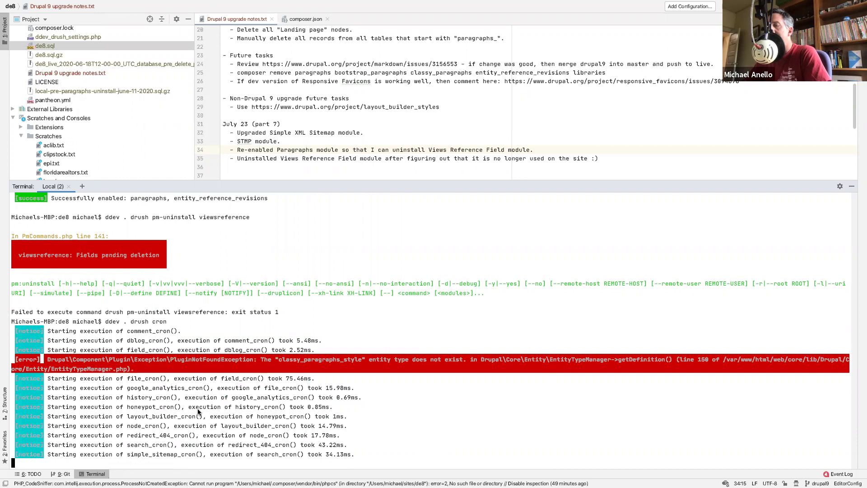
scroll(180, 393, up, 10)
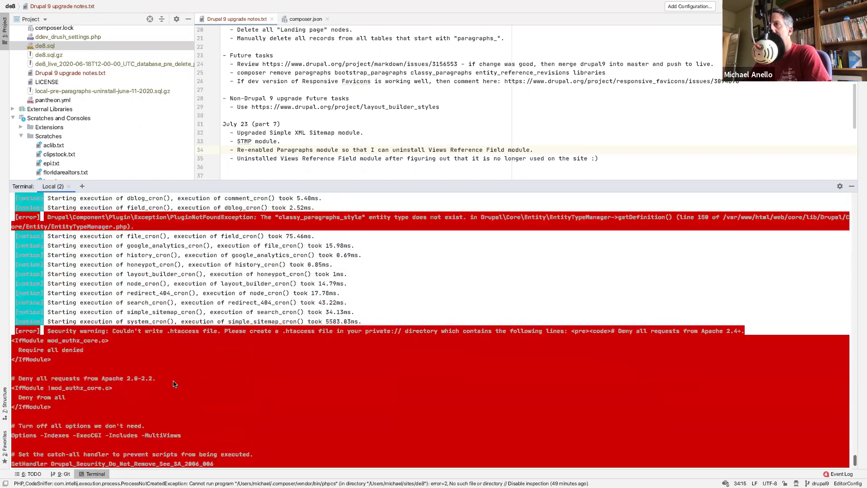
scroll(174, 384, up, 3)
scroll(140, 284, down, 12)
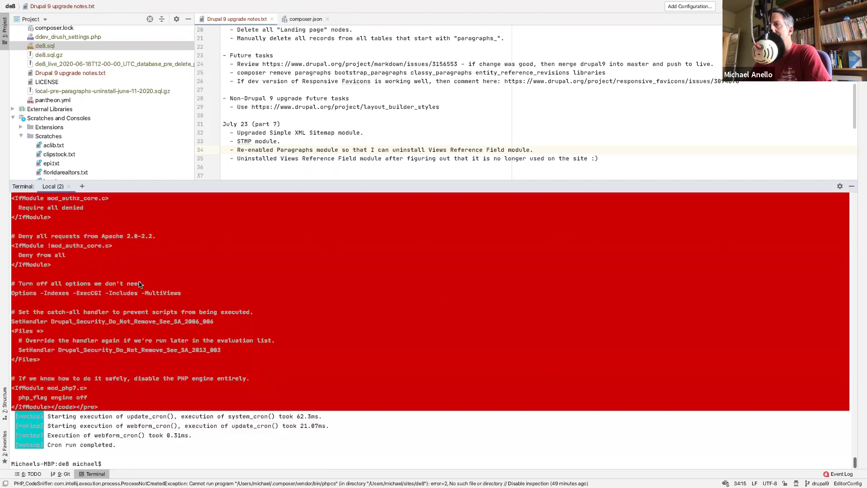
key(Up)
key(Return)
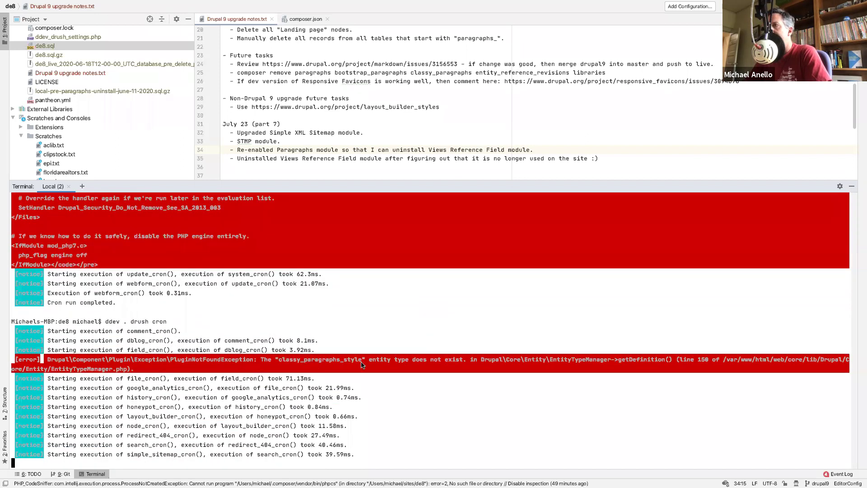
key(Up)
key(Up)
key(Return)
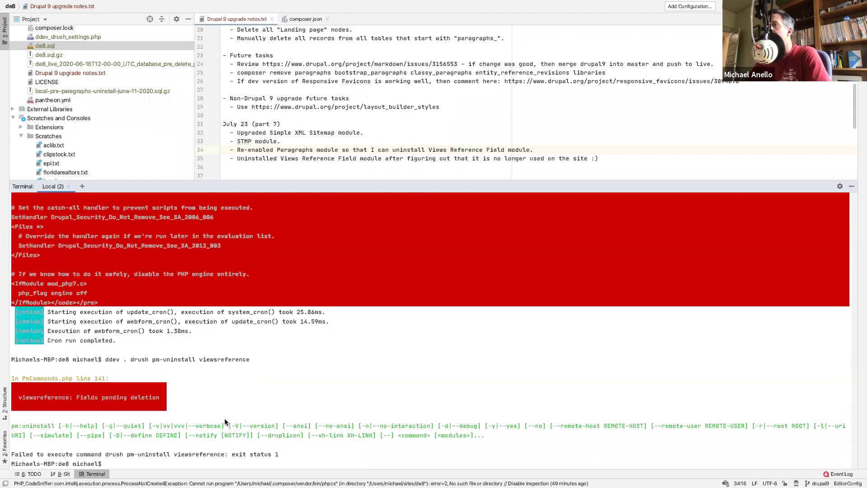
- Rebuild caches twice with drush cr, then retry the viewsreference uninstall
text(dru)
text(sh pm)
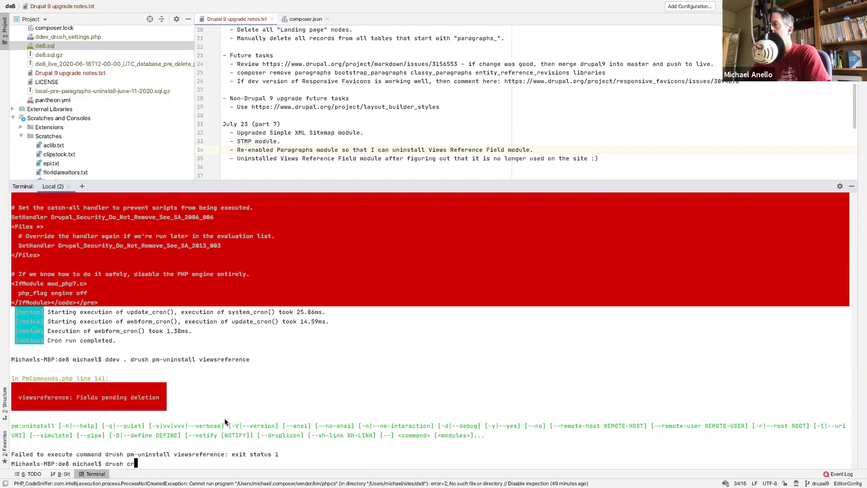
key(BackSpace)
key(BackSpace)
key(BackSpace)
key(BackSpace)
key(BackSpace)
key(BackSpace)
key(BackSpace)
key(BackSpace)
key(Up)
key(Up)
key(BackSpace)
key(Return)
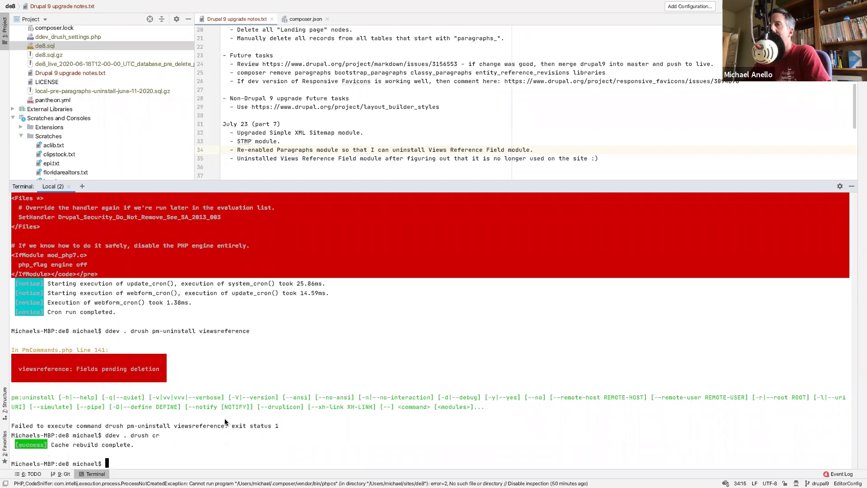
key(Up)
key(Return)
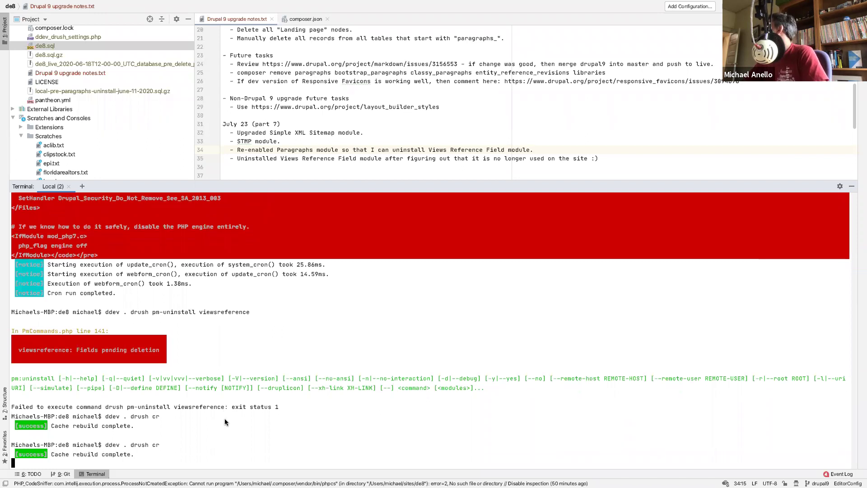
key(Up)
key(Up)
key(Up)
key(Return)
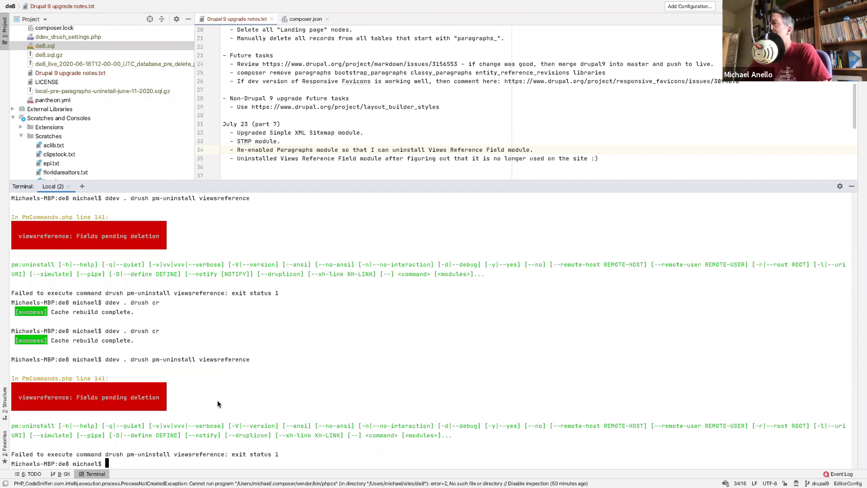
- Run drush cron and retry 'ddev . drush pm-uninstall viewsreference'
key(Up)
key(Up)
text(on)
key(Return)
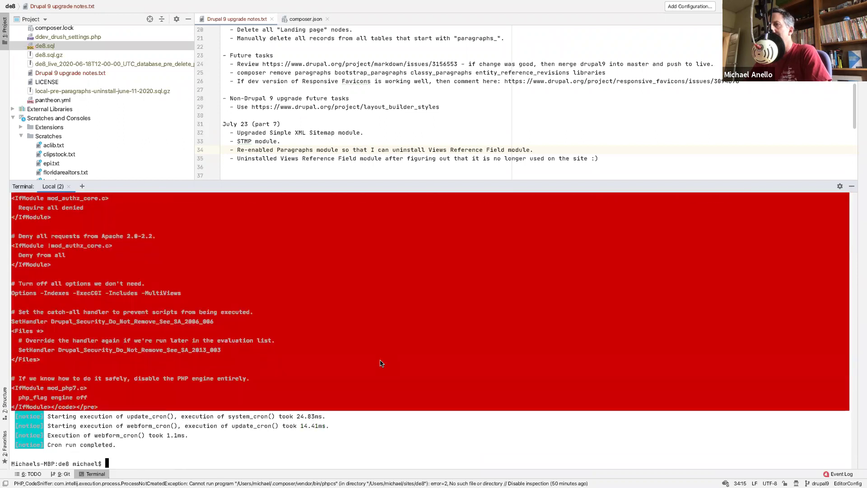
scroll(380, 360, up, 7)
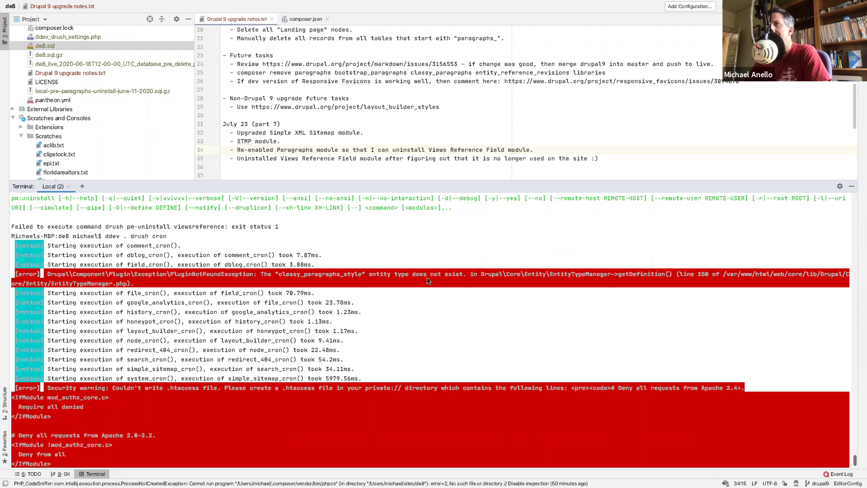
key(Up)
key(Up)
key(Return)
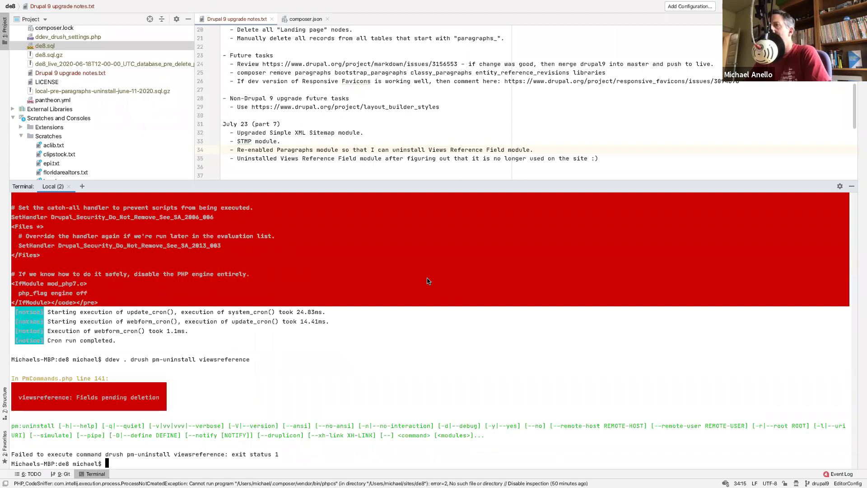
- Run cron three more times and retry the uninstall, which still reports Fields pending deletion
key(Up)
key(Up)
key(Return)
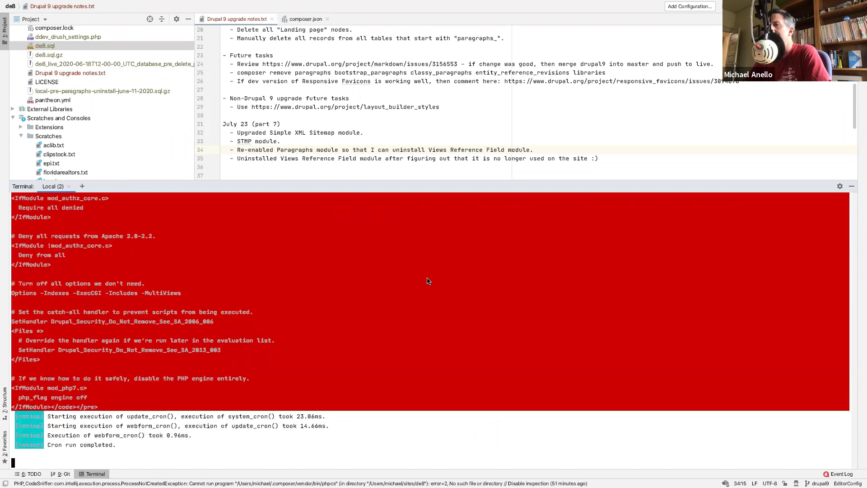
key(Up)
key(Return)
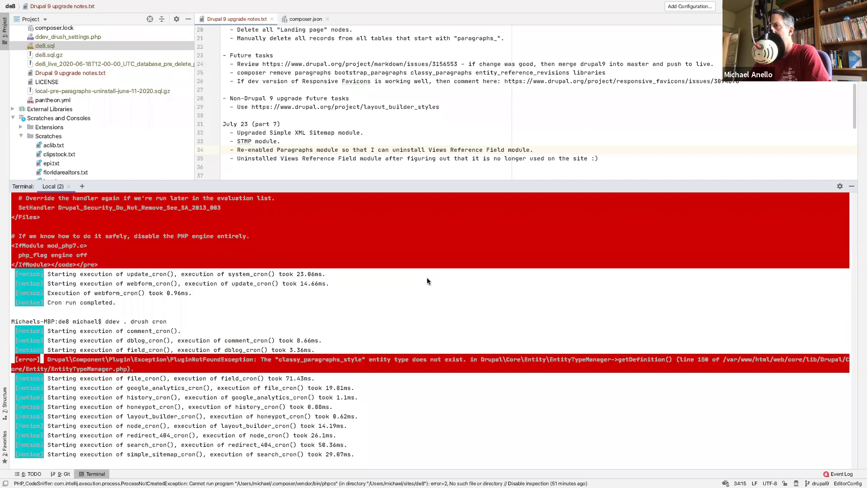
key(Up)
key(Return)
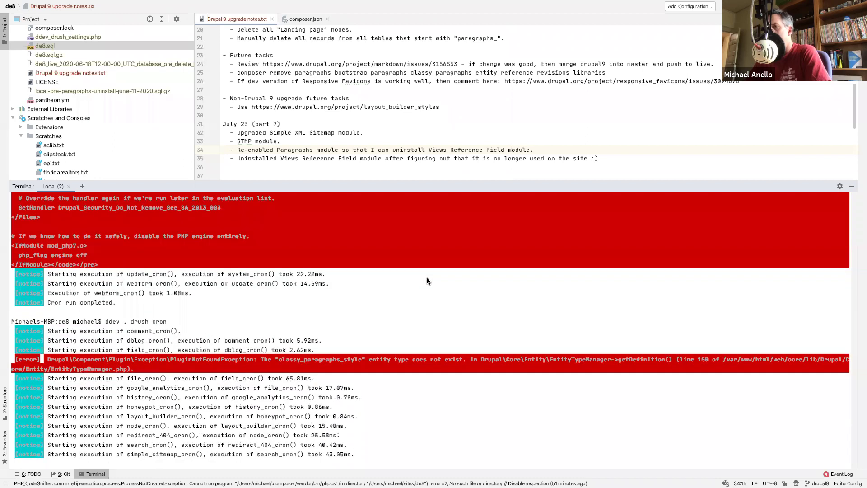
key(Up)
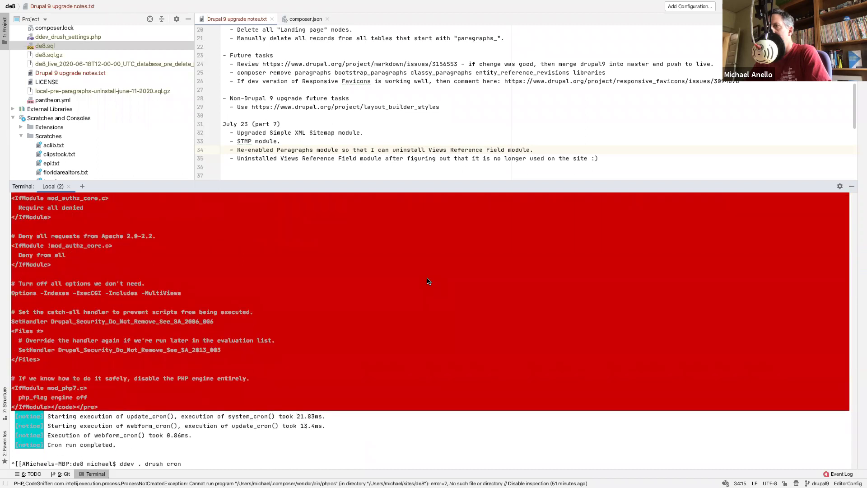
key(Up)
key(Return)
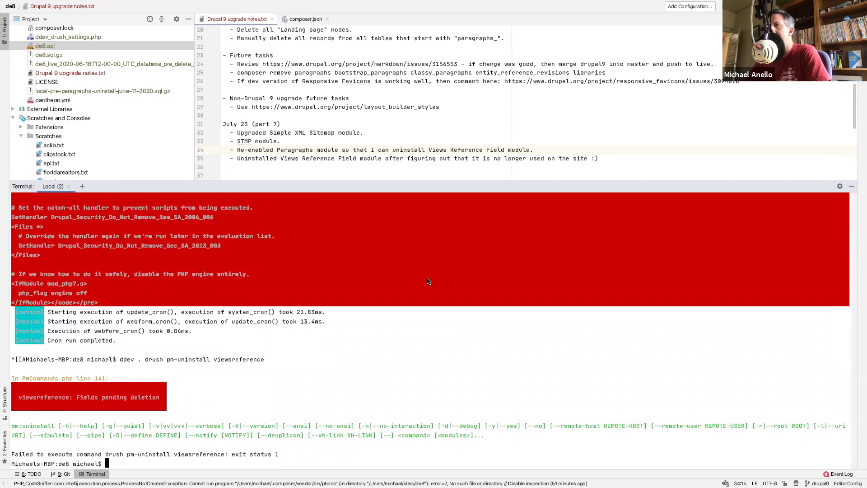
key(ctrl+Left)
- Search the web in a new tab for 'drupal 8 fields pending deletion'
key(ctrl+Right)
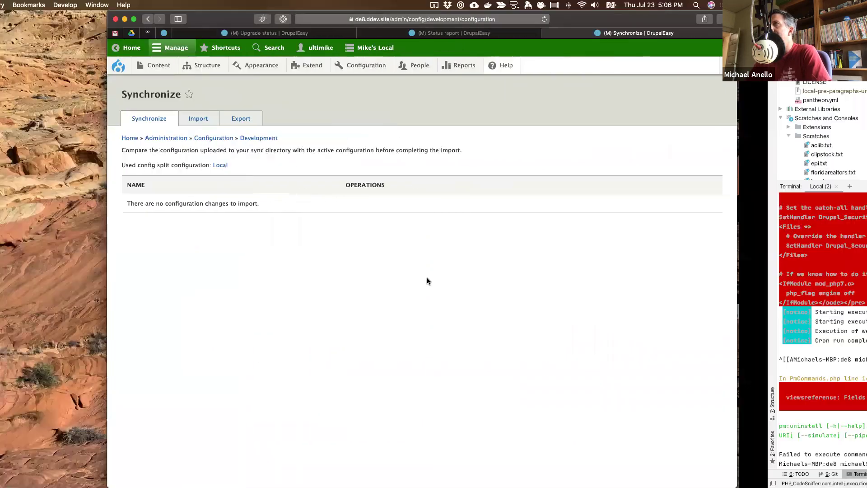
key(ctrl+Left)
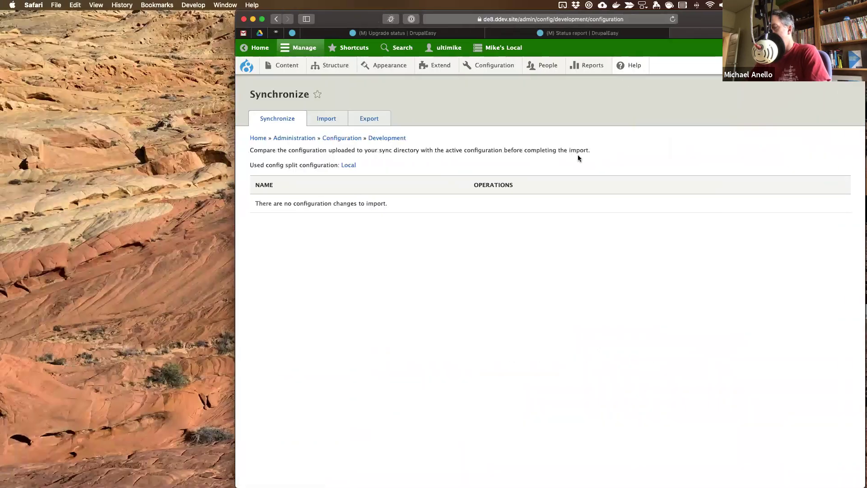
key(super+t)
text(drupal 8 )
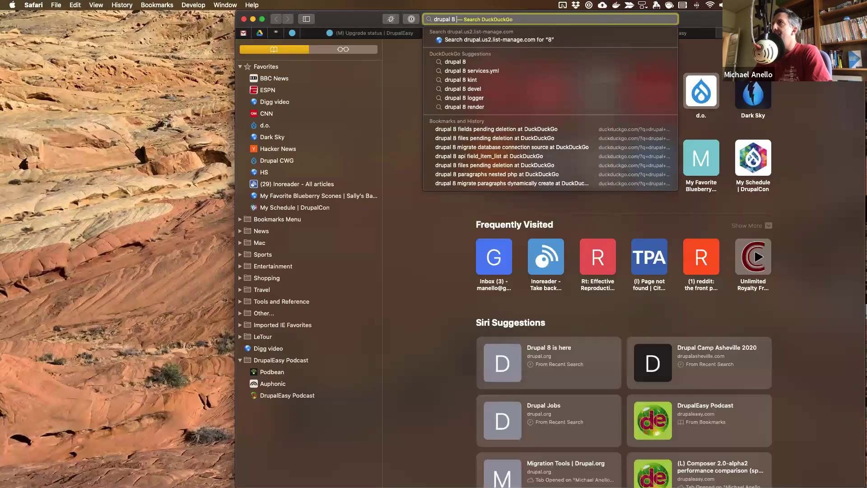
text(fields pending )
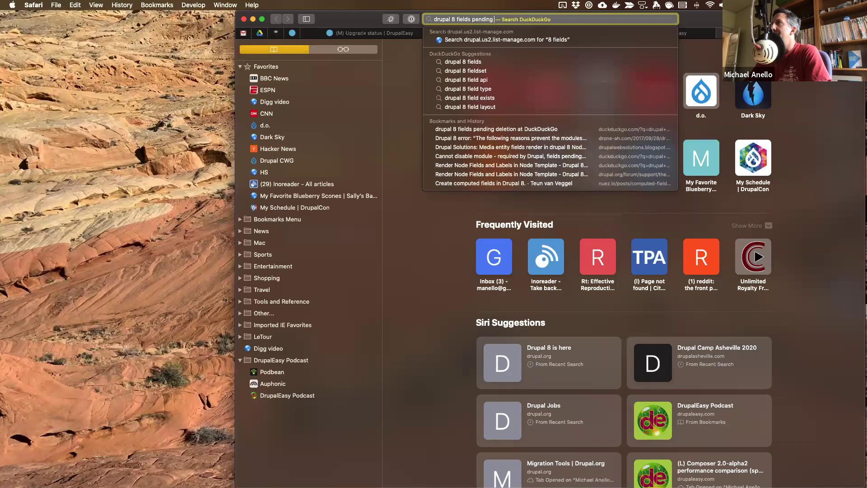
text(deletion)
key(Return)
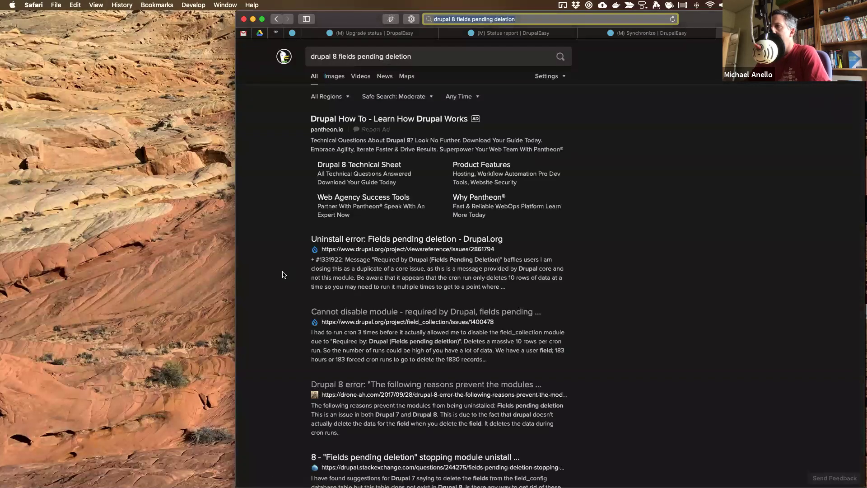
- Search the drupal.org viewsreference project issues for 'fields pending deletion' and open the match
text(https://www.drupal.org/project/views)
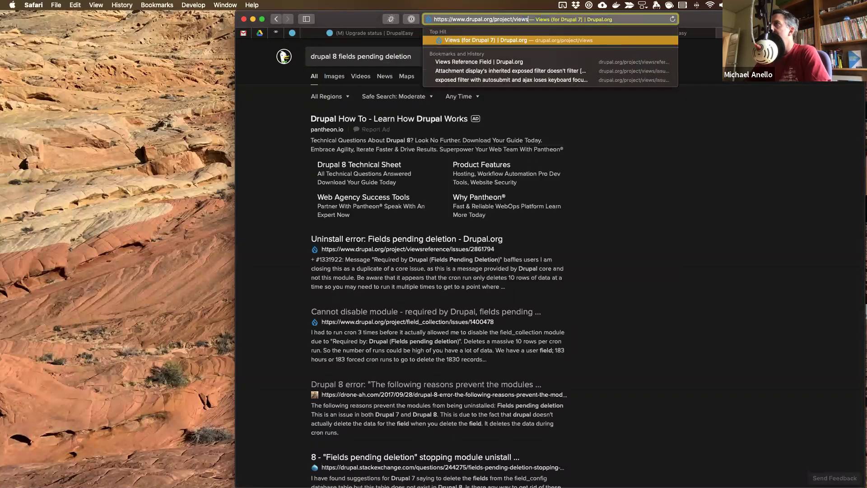
text(reference)
key(Return)
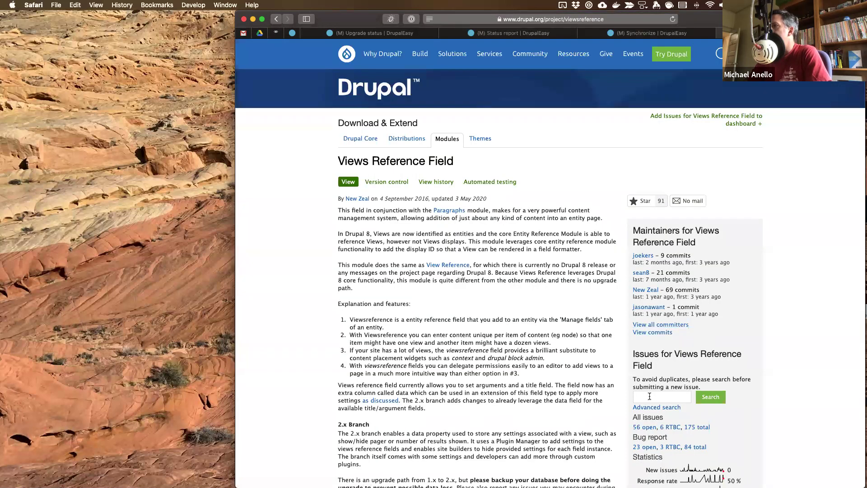
click(649, 396)
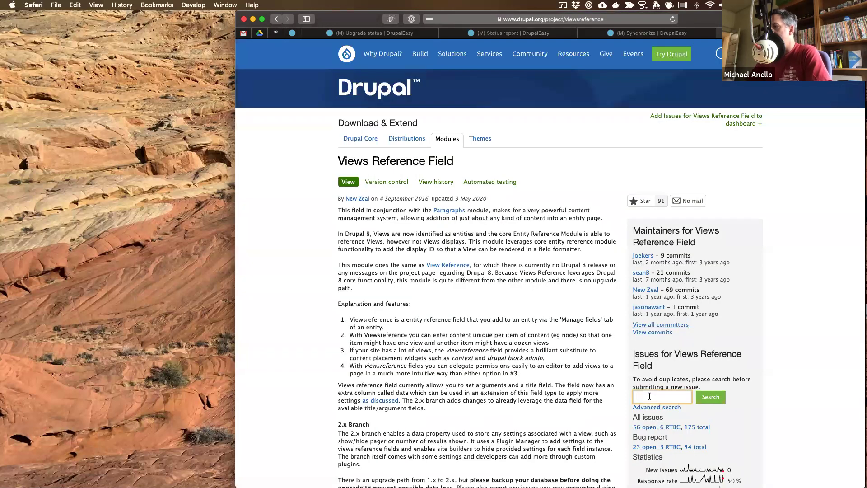
text(v)
text(ields pending)
text( deletion)
key(Return)
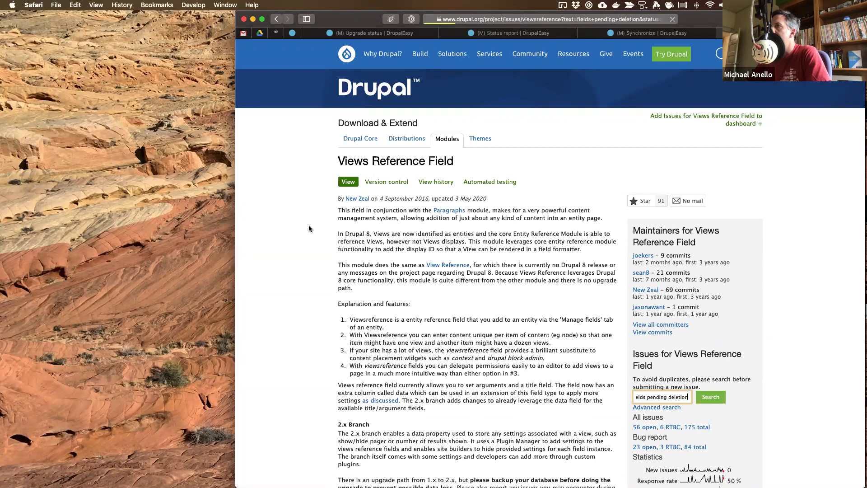
click(367, 276)
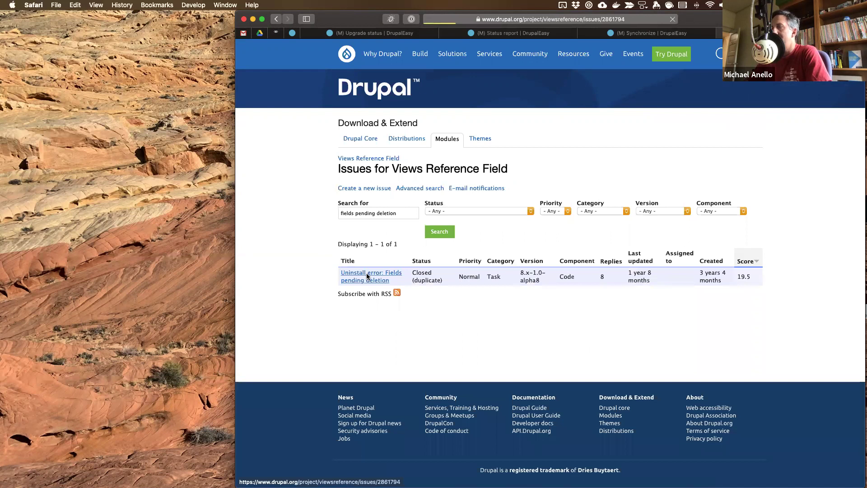
- Scroll the issue comments down to the advice about truncating cache tables
scroll(367, 276, down, 10)
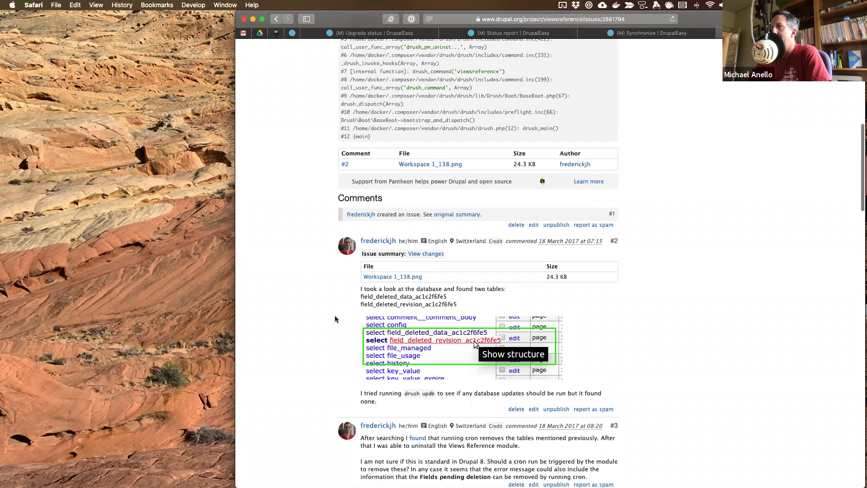
scroll(335, 319, down, 5)
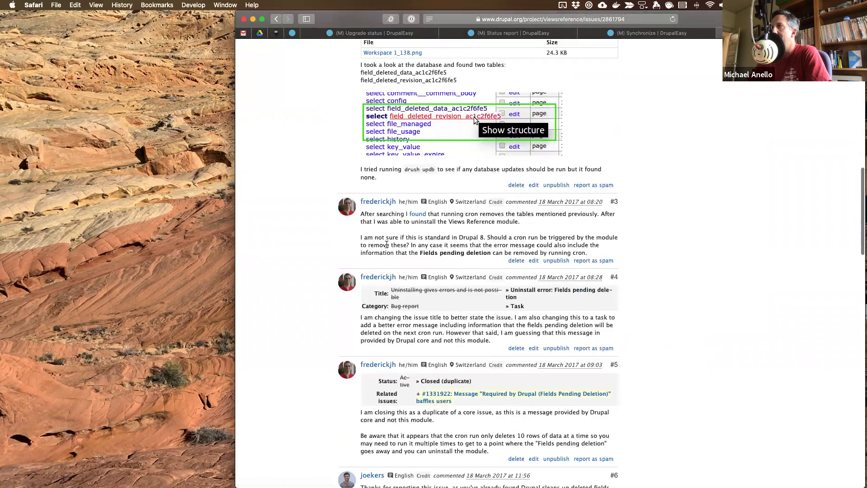
scroll(386, 245, down, 8)
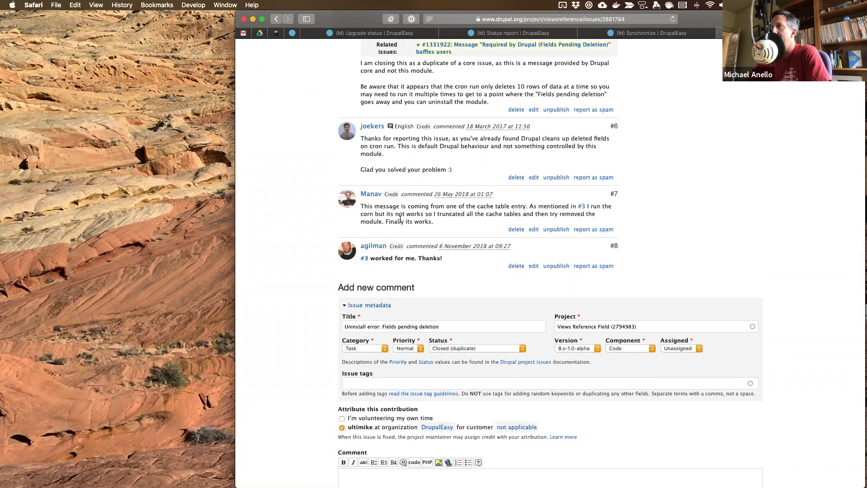
drag(461, 213, 513, 214)
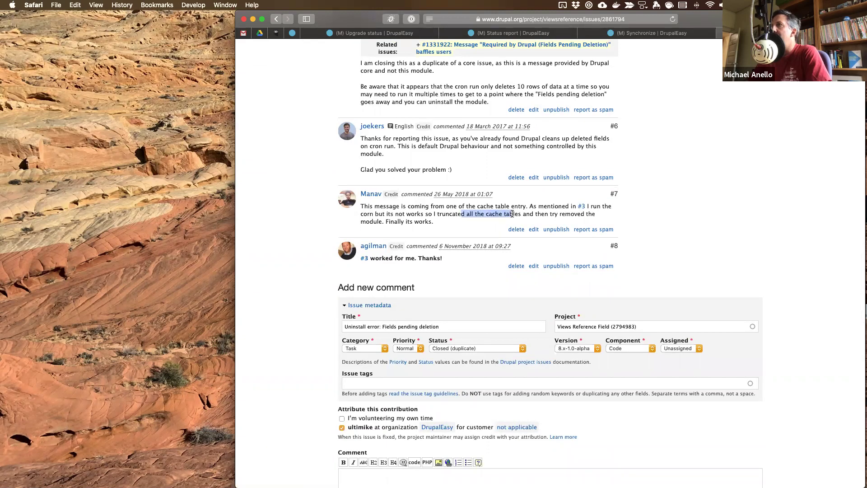
click(556, 213)
- Go back up and review comment #3's remarks about running cron
scroll(556, 215, up, 6)
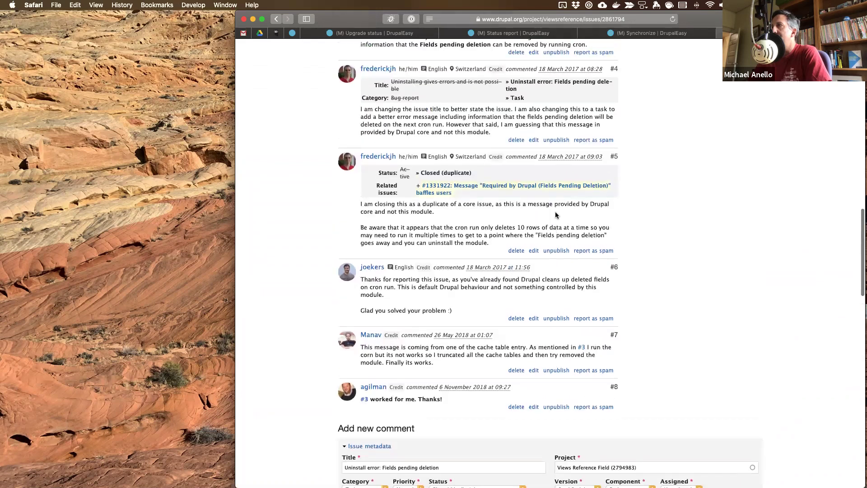
scroll(556, 215, up, 1)
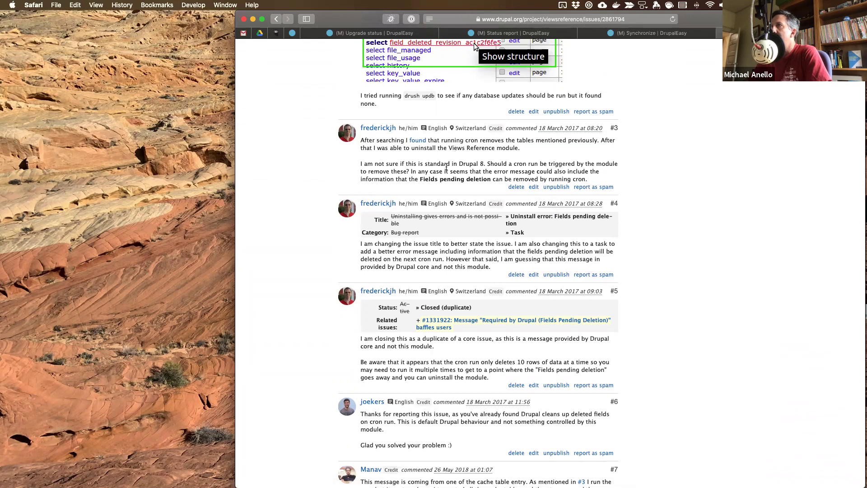
drag(446, 165, 447, 170)
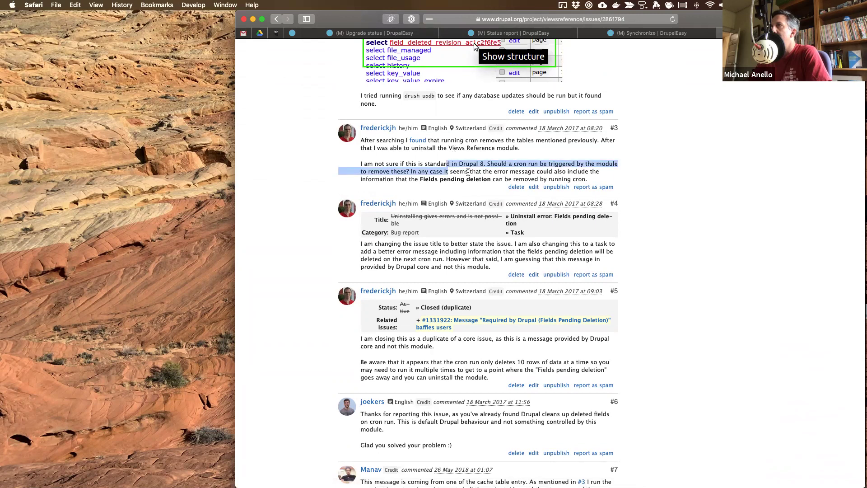
click(468, 172)
drag(558, 179, 589, 179)
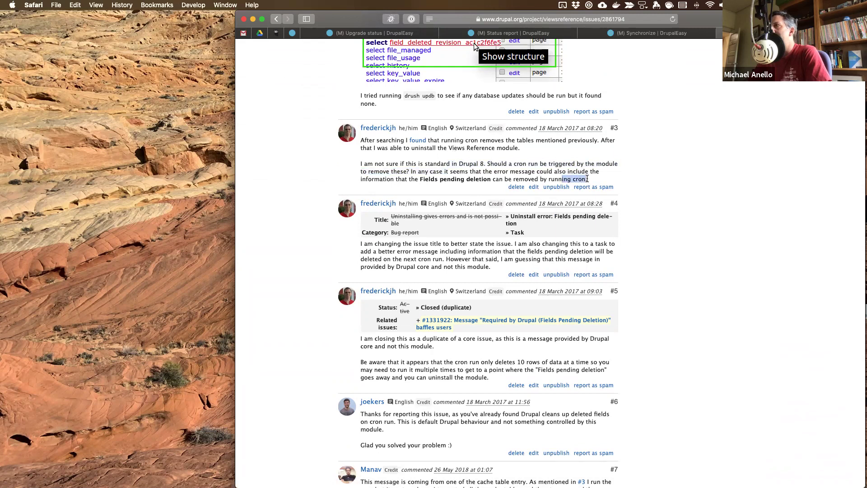
click(608, 169)
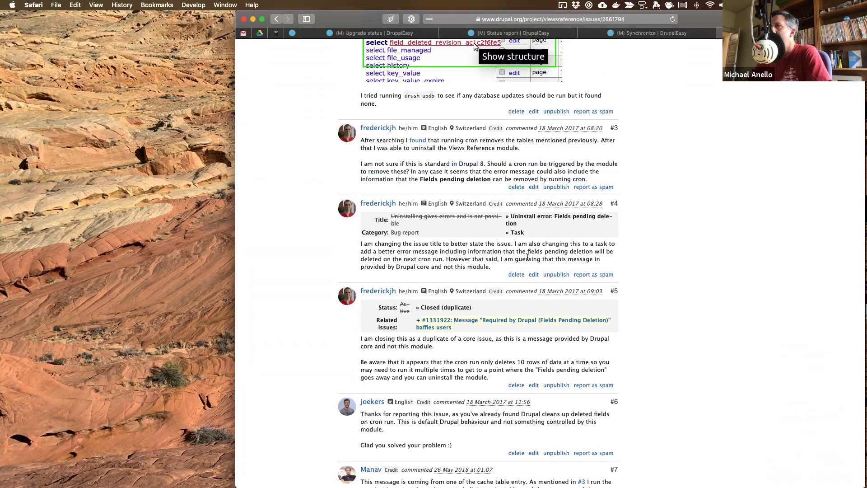
scroll(607, 170, down, 10)
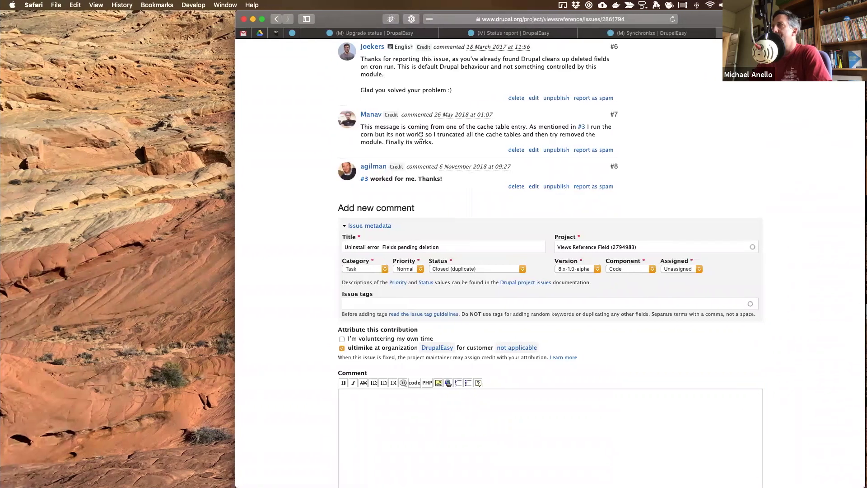
key(ctrl+Up)
key(ctrl+Up)
- Run 'ddev sequelpro' in PhpStorm's terminal to open the site database in Sequel Pro
key(ctrl+Right)
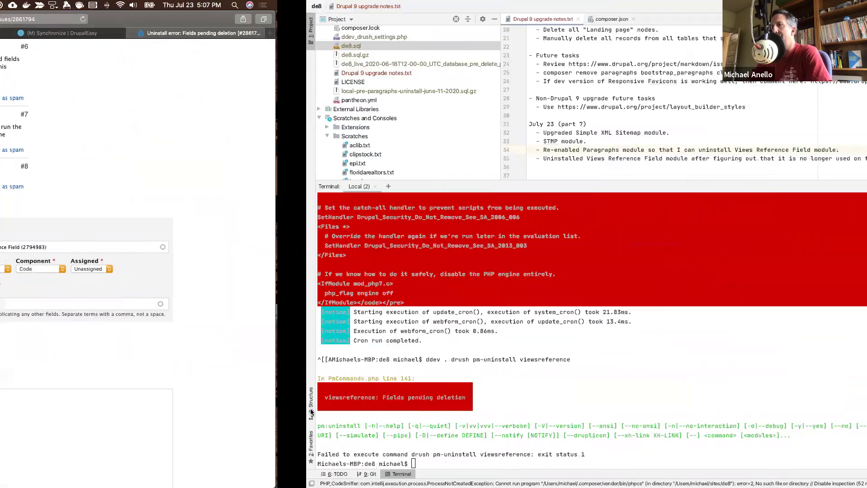
text(dde)
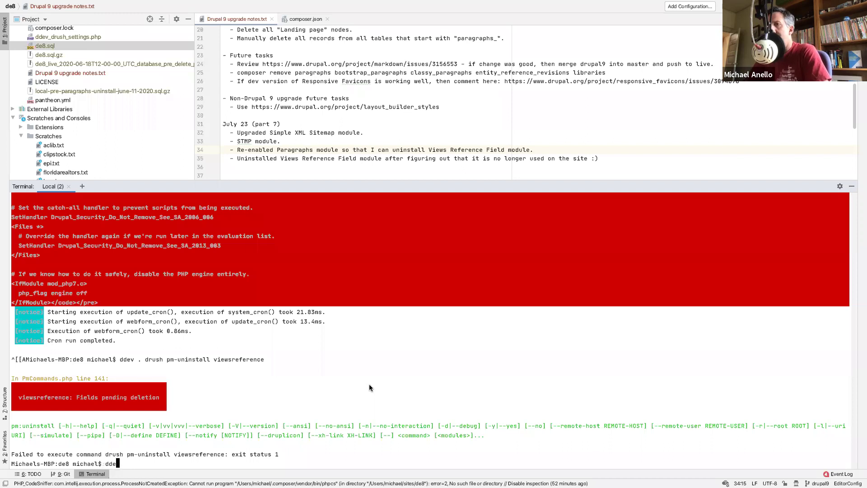
text(v sequelpro)
key(Return)
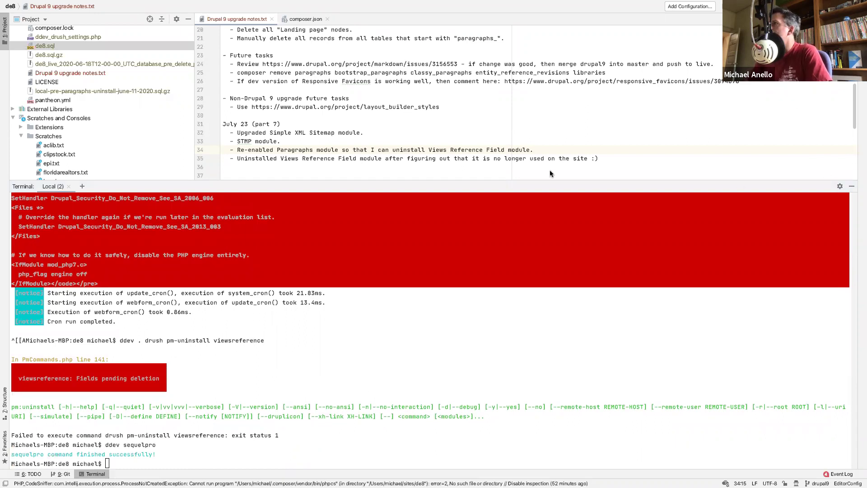
key(ctrl+Left)
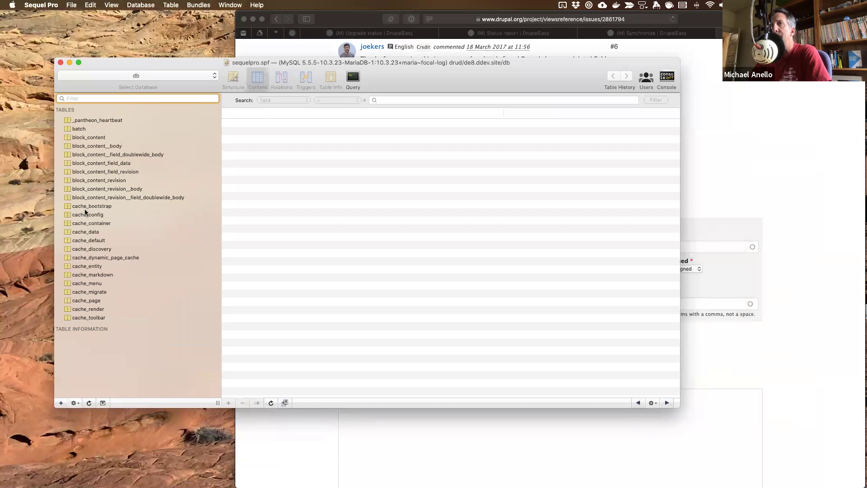
- Browse the cache_bootstrap, cache_config and cache_data tables, then bring up an empty query editor
click(92, 207)
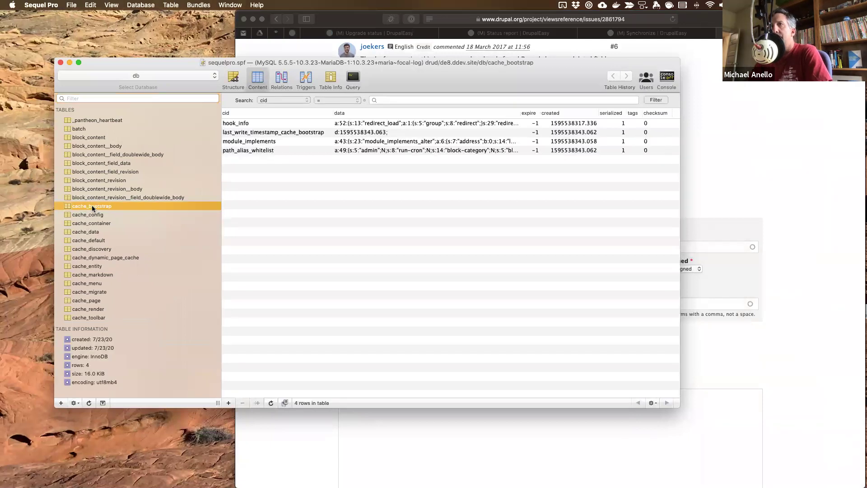
scroll(92, 208, down, 2)
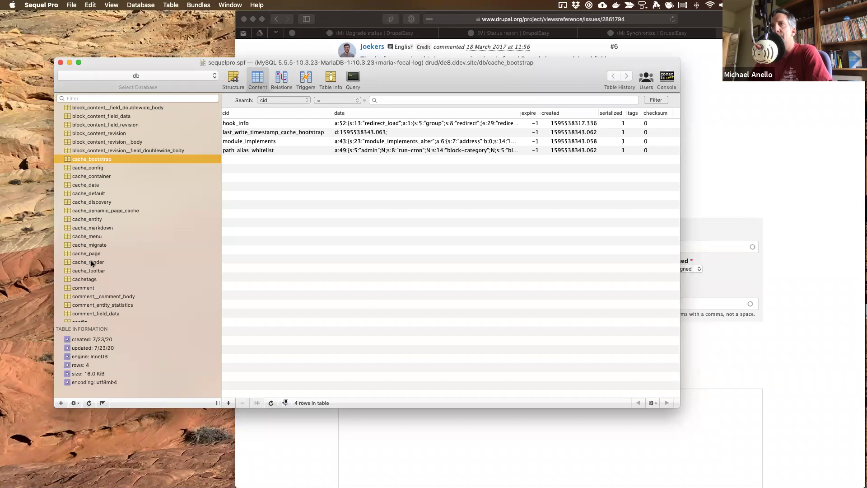
click(118, 167)
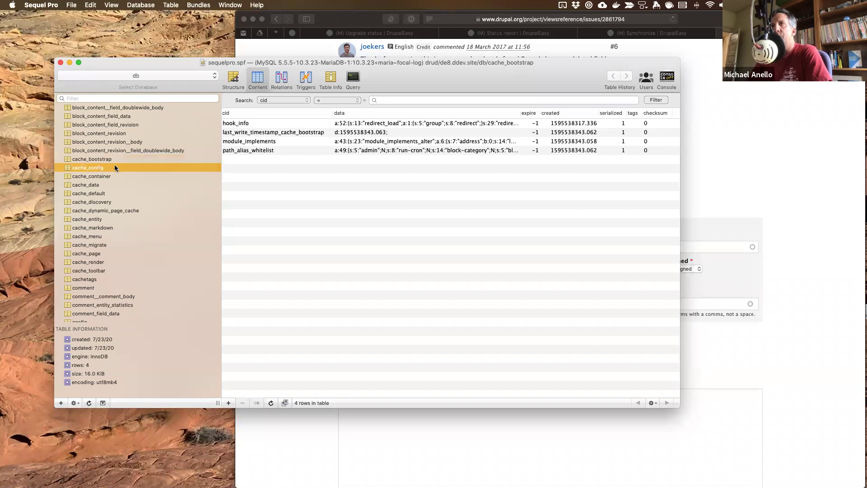
click(102, 186)
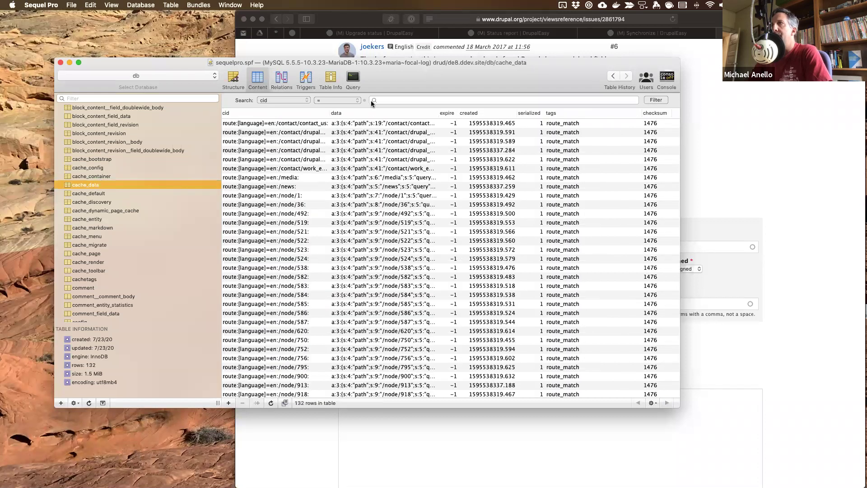
click(353, 80)
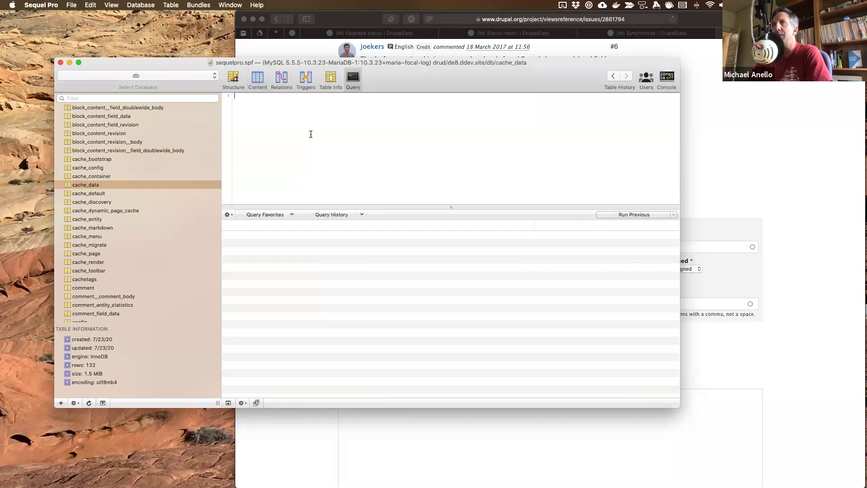
- Write 'TRUNCATE cache_;' and duplicate it into about ten blank TRUNCATE statements
text(TRUNCATE cache_;)
drag(300, 104, 292, 84)
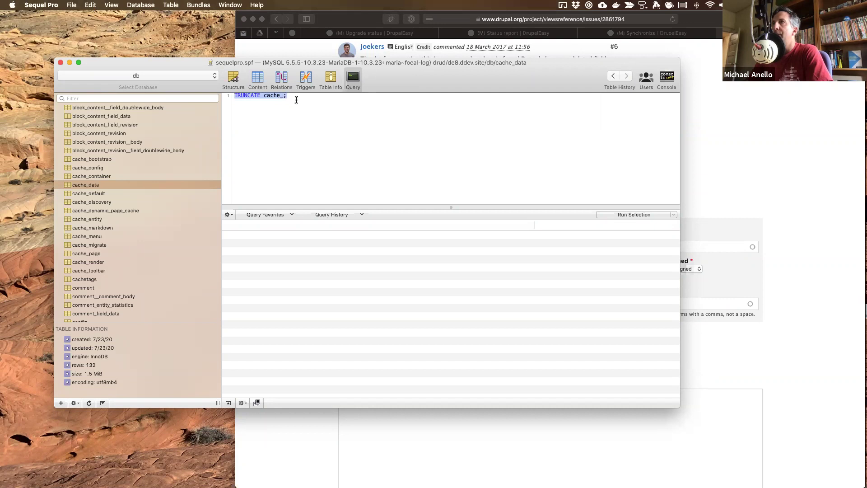
click(297, 99)
key(Return)
text(TRUNCATE cache_;)
key(super+a)
key(super+c)
key(Right)
key(Return)
key(super+v)
key(Return)
key(super+v)
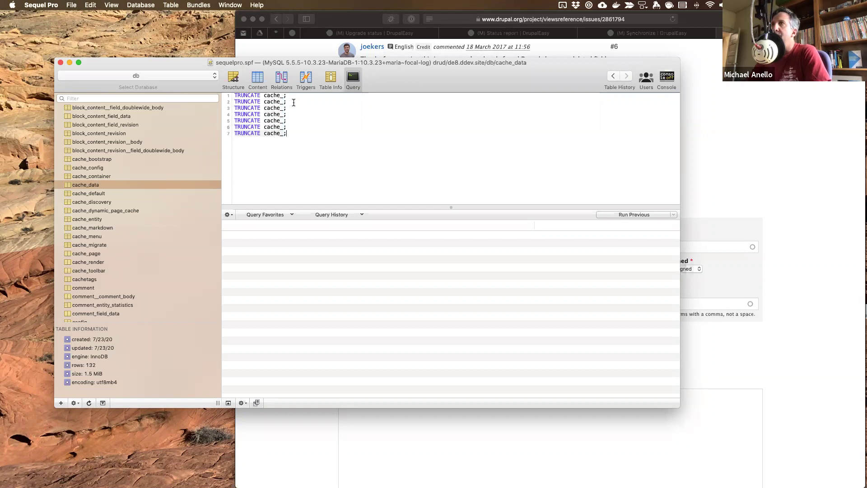
key(Return)
key(super+v)
key(Return)
key(super+v)
- Fill in the first statements' table names: cache_config, cache_container, cache_bootstrap and cache_data
click(296, 101)
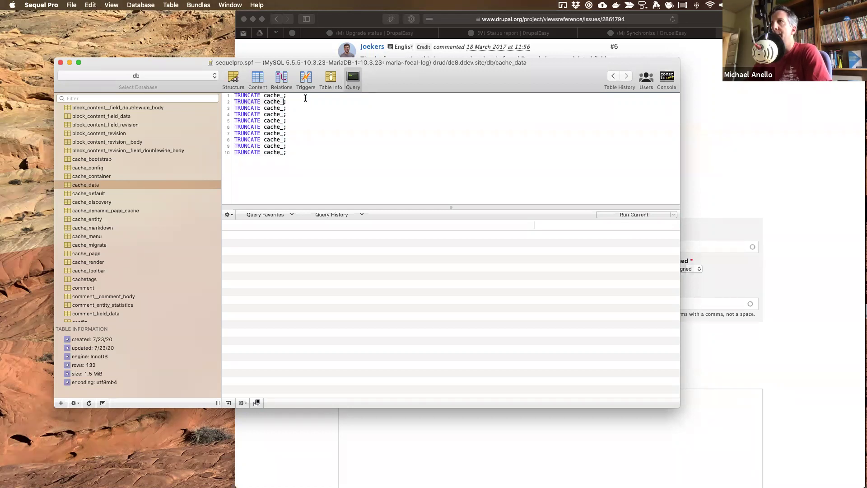
key(Up)
key(Left)
text(config)
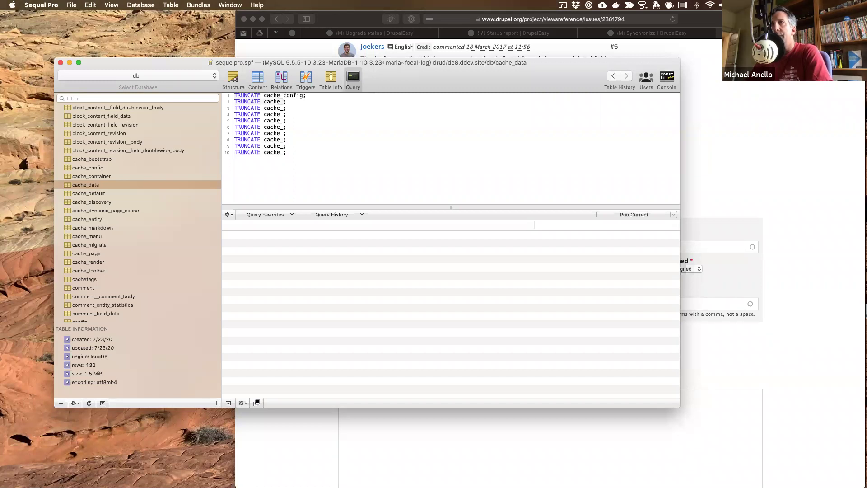
text(container)
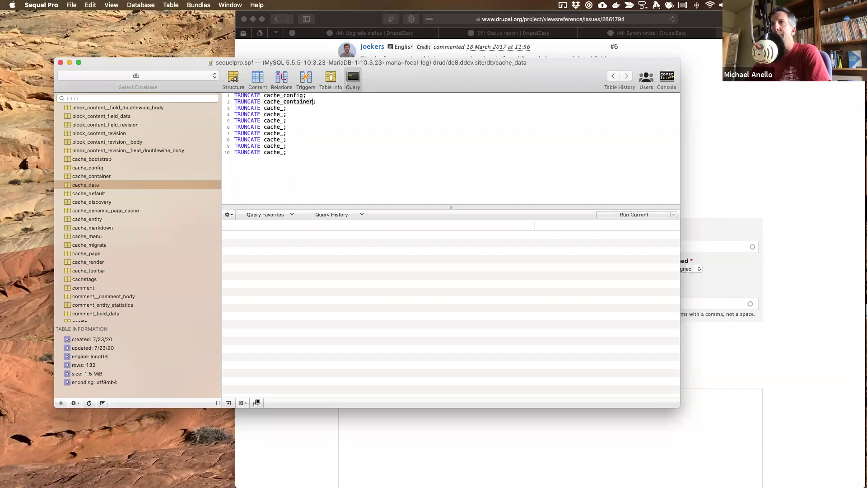
key(Down)
key(Left)
text(bootstrap)
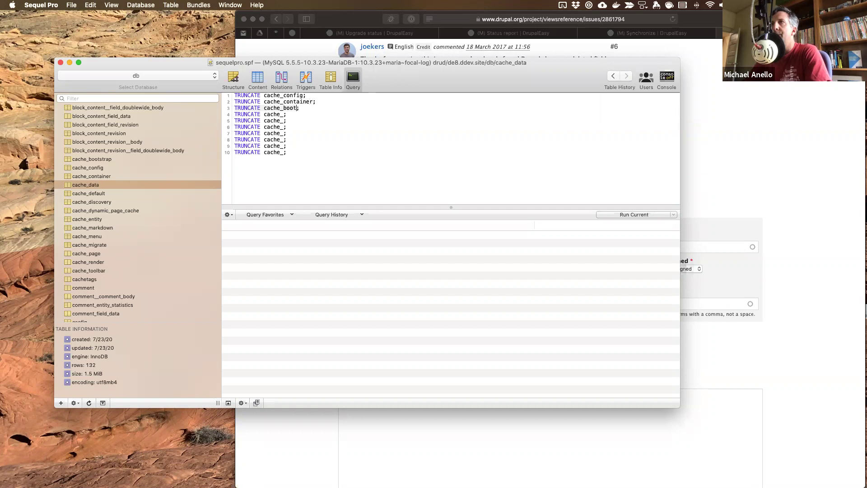
key(Down)
key(Left)
key(Right)
key(Left)
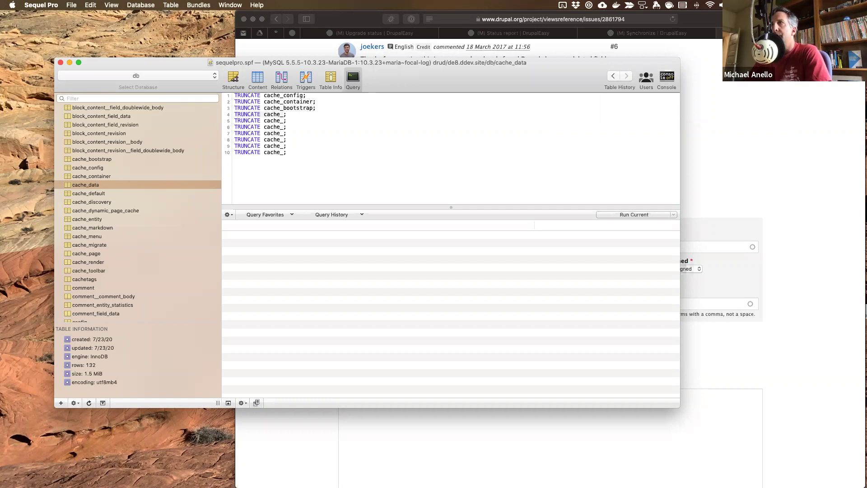
text(data)
- Fill in cache_default, cache_discovery and cache_dynamic_page_cache on the next statements
key(Down)
key(Left)
text(default)
key(Down)
key(Left)
text(di)
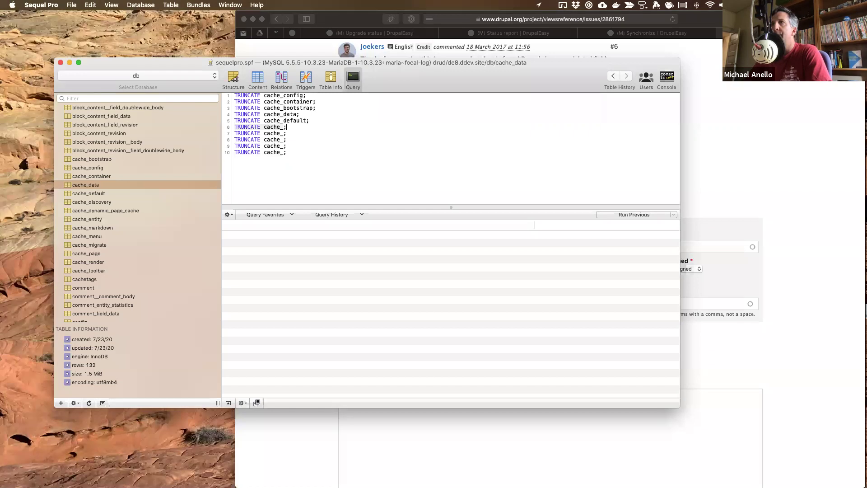
text(scovery)
key(Down)
key(Left)
text(s)
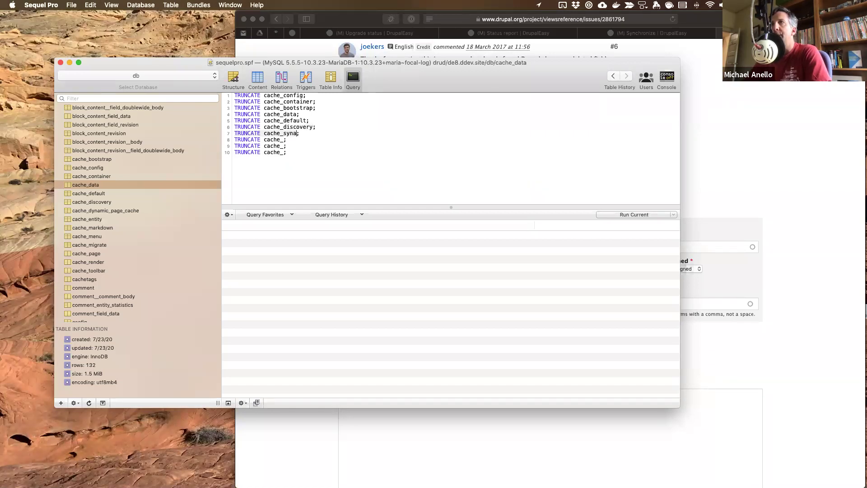
text(ynamic_page_cache)
- Fill in cache_entity, cache_markdown and cache_menu on lines eight to ten
key(Down)
key(Left)
text(entity)
key(Down)
key(Left)
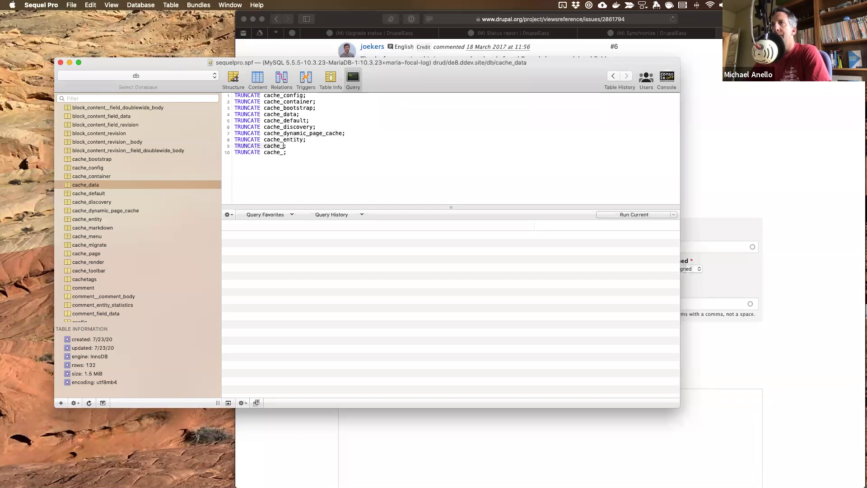
text(markdo)
key(Down)
key(Left)
text(menu)
- Add more TRUNCATE lines and fill in cache_migrate, cache_page, cache_render and cache_toolbar
key(Right)
key(Return)
key(super+v)
key(Return)
key(super+v)
key(Return)
key(super+v)
key(Return)
key(super+v)
key(Return)
key(super+v)
click(283, 159)
text(migrate)
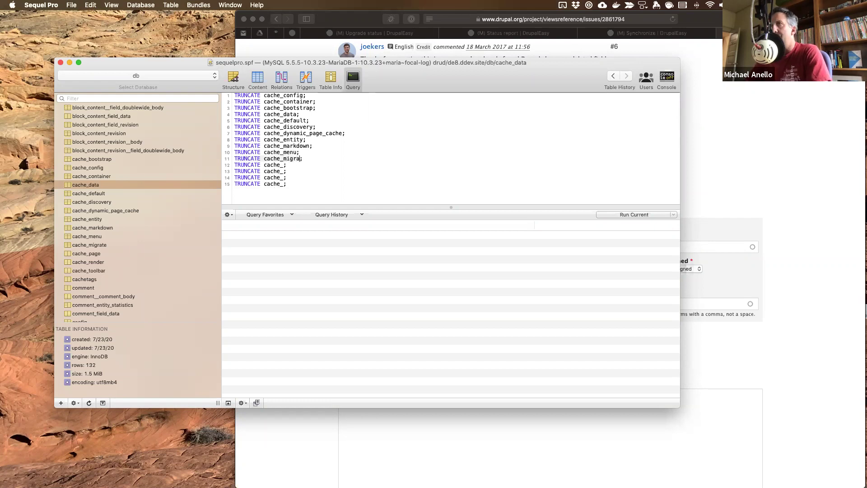
click(283, 165)
text(page)
click(283, 172)
text(render)
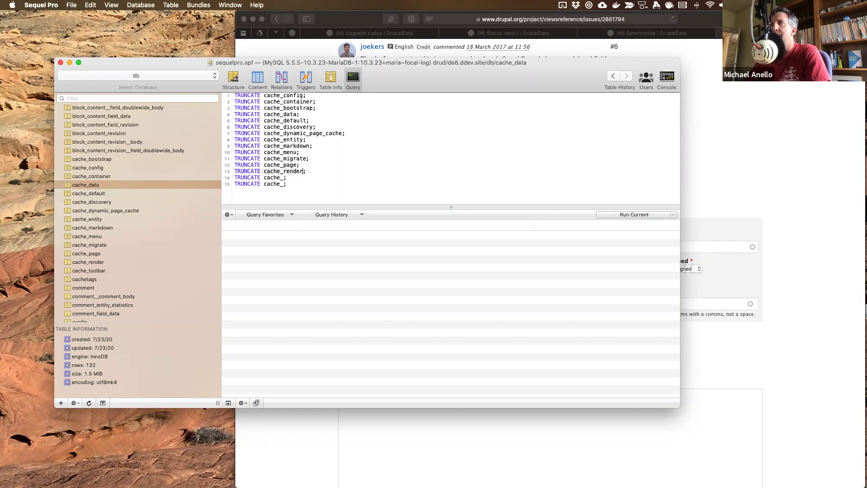
text(toolbar)
key(Down)
key(Left)
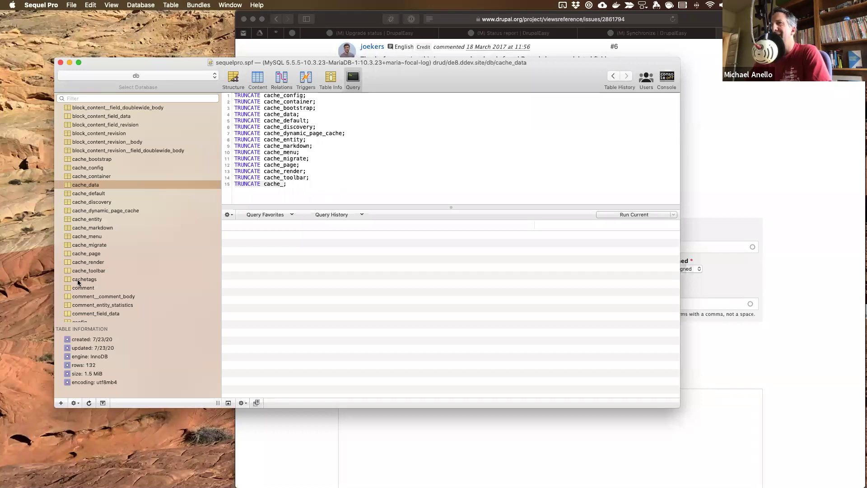
- Show the cachetags table's 4,198 rows in the Content view
click(79, 279)
click(257, 80)
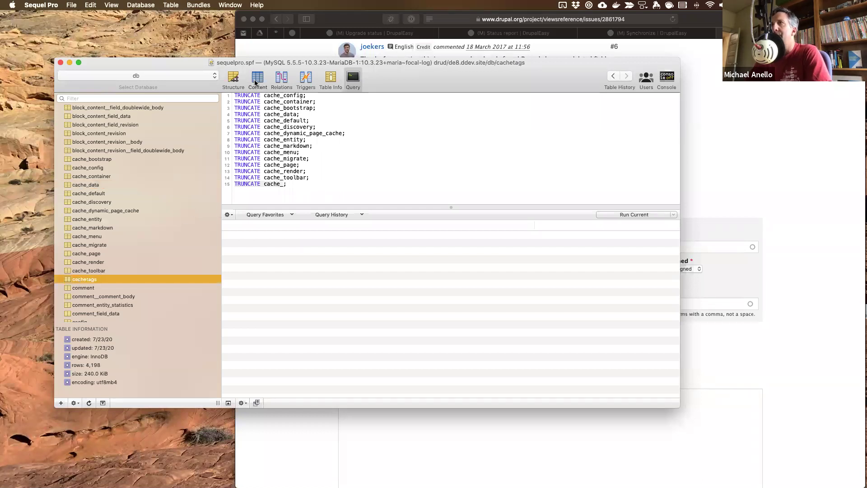
scroll(274, 206, down, 20)
scroll(275, 205, up, 20)
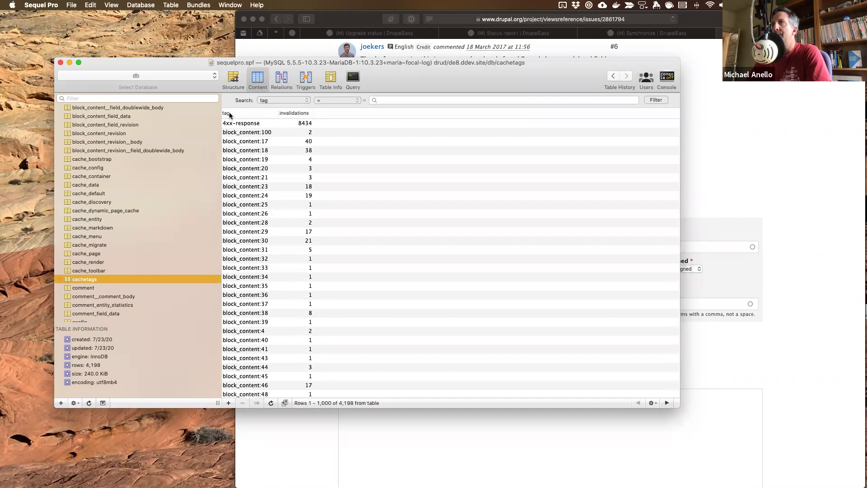
- Remove the blank last line, run all fourteen TRUNCATE statements, then recall the uninstall command in PhpStorm
click(353, 78)
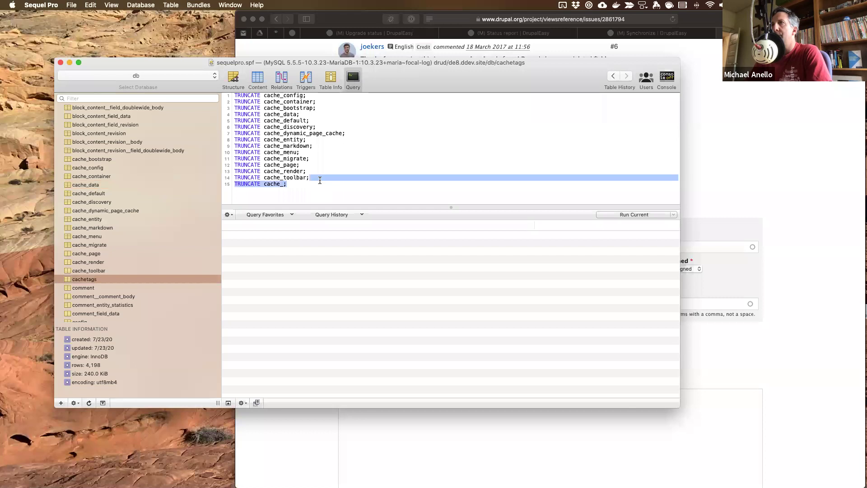
key(BackSpace)
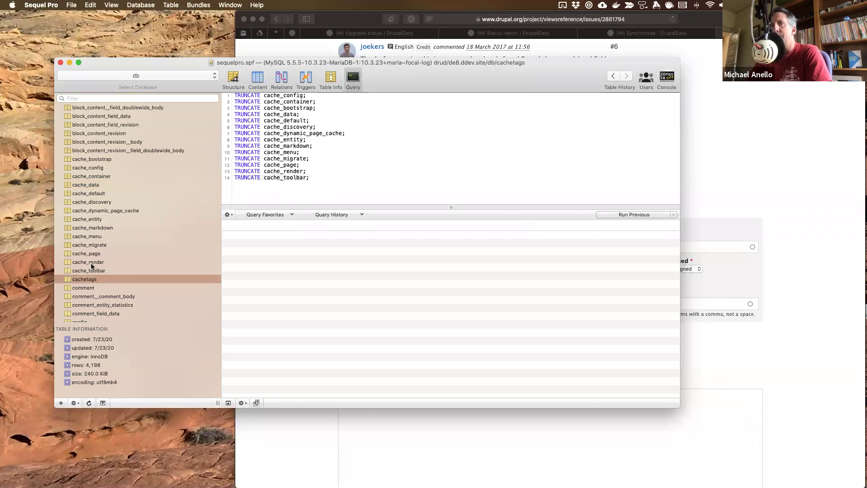
click(92, 269)
shift+click(94, 158)
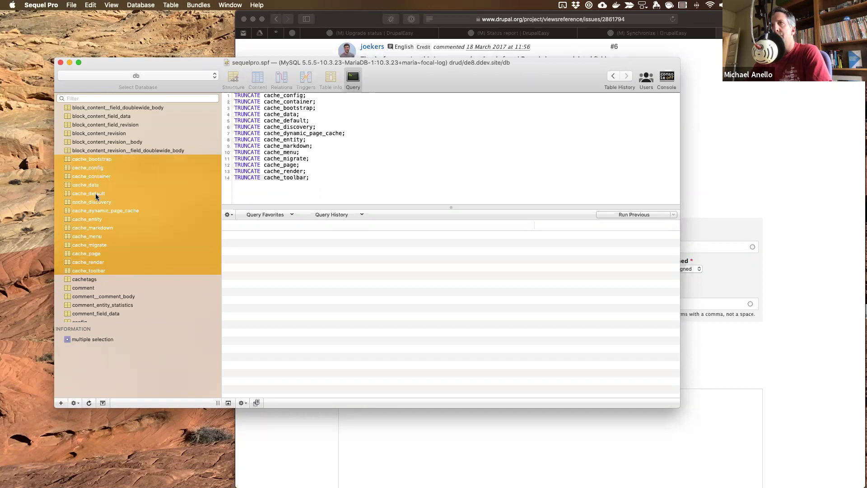
click(378, 171)
drag(347, 179, 223, 58)
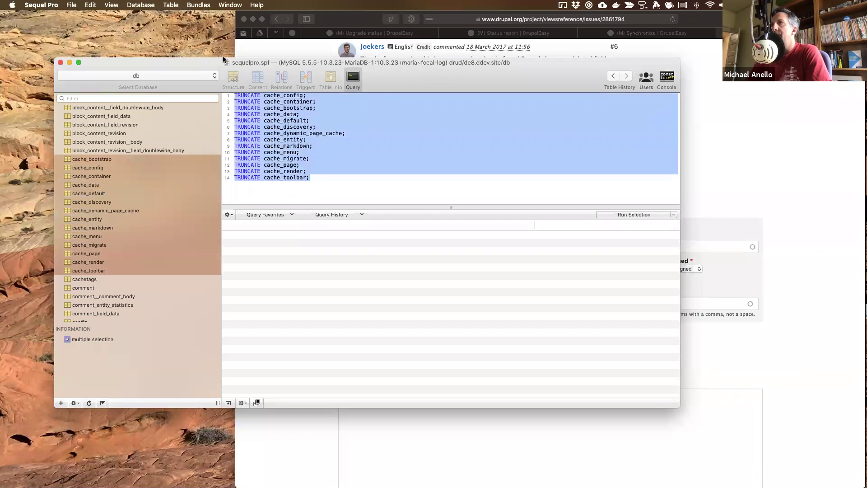
click(646, 213)
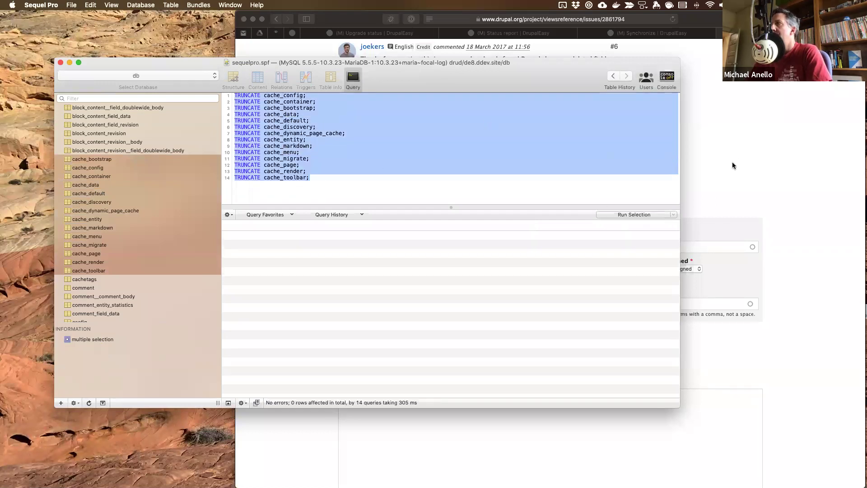
key(ctrl+Right)
key(Up)
key(Up)
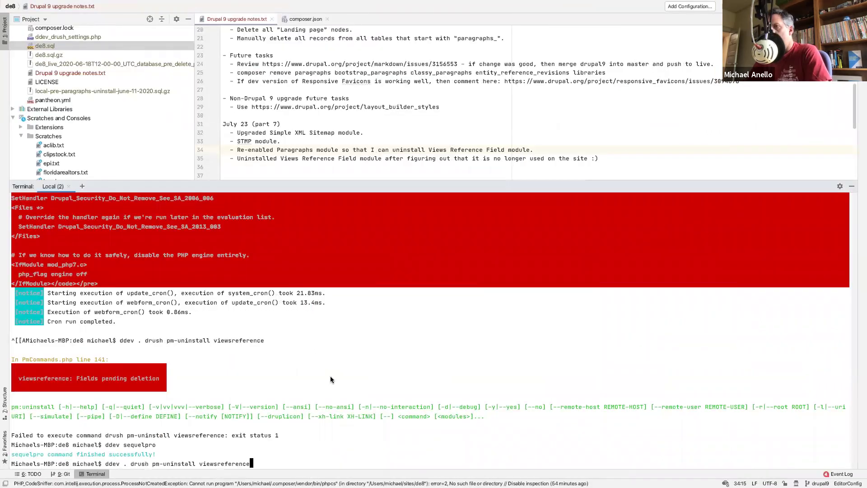
- Rerun 'ddev . drush pm-uninstall viewsreference' in the PhpStorm terminal
key(Return)
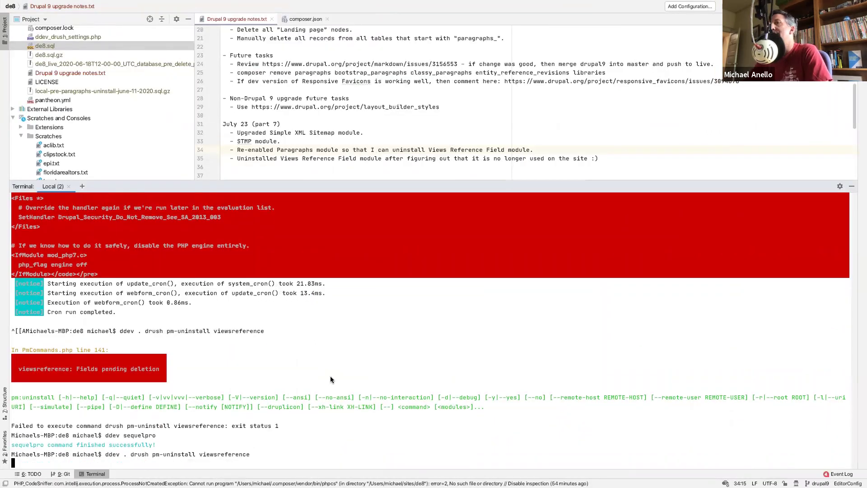
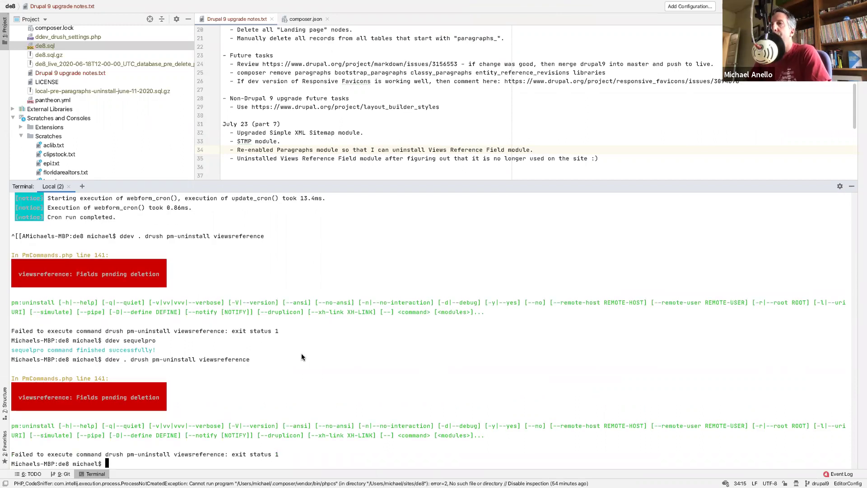
- Switch to the desktop showing Sequel Pro's cache-table TRUNCATE queries
key(super+Tab)
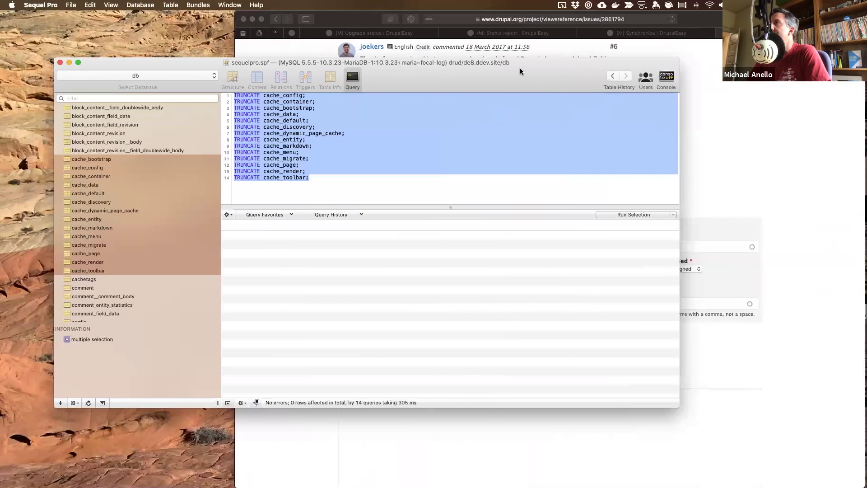
- Read comment #7 on the drupal.org issue about cron, and glance back at Sequel Pro
click(701, 90)
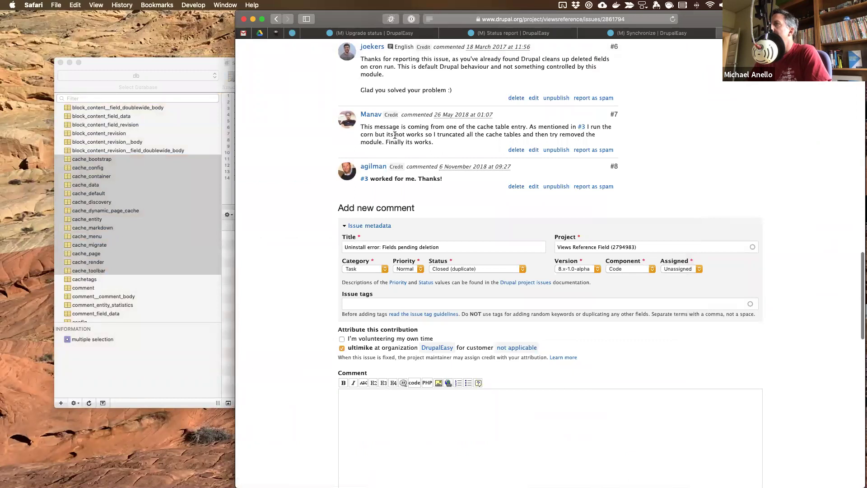
drag(361, 130, 368, 134)
double_click(368, 134)
scroll(415, 138, up, 10)
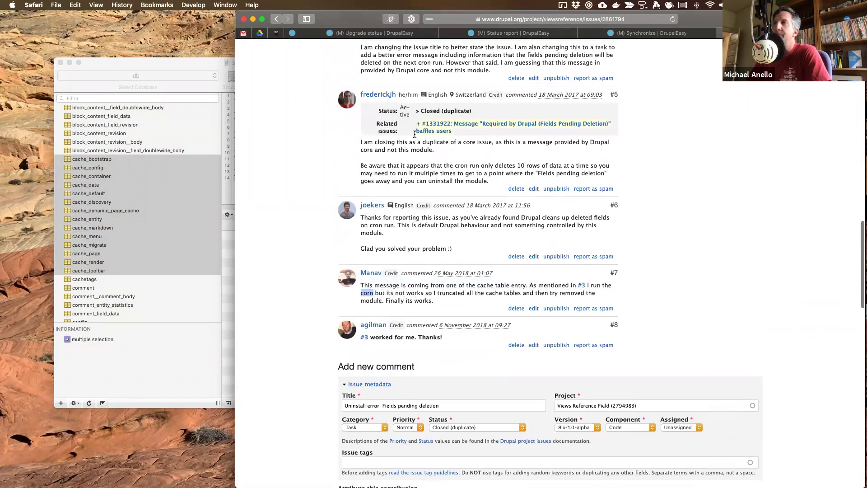
scroll(415, 138, up, 5)
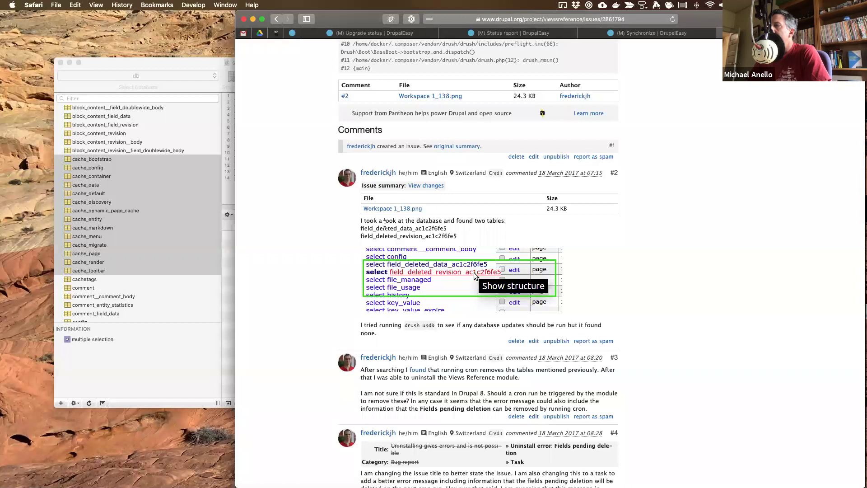
click(123, 294)
scroll(121, 271, down, 10)
scroll(121, 267, down, 5)
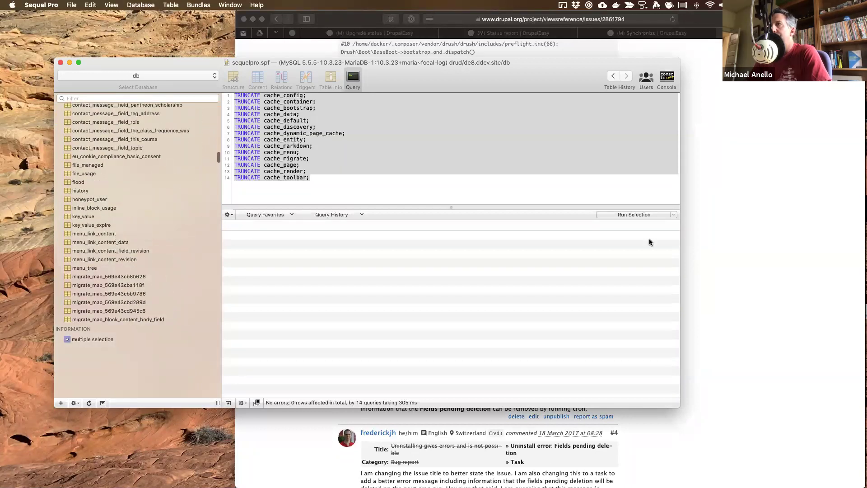
- Read comments #5 and #6 on cron clearing fields pending deletion, then return to PhpStorm
click(789, 244)
scroll(465, 249, down, 5)
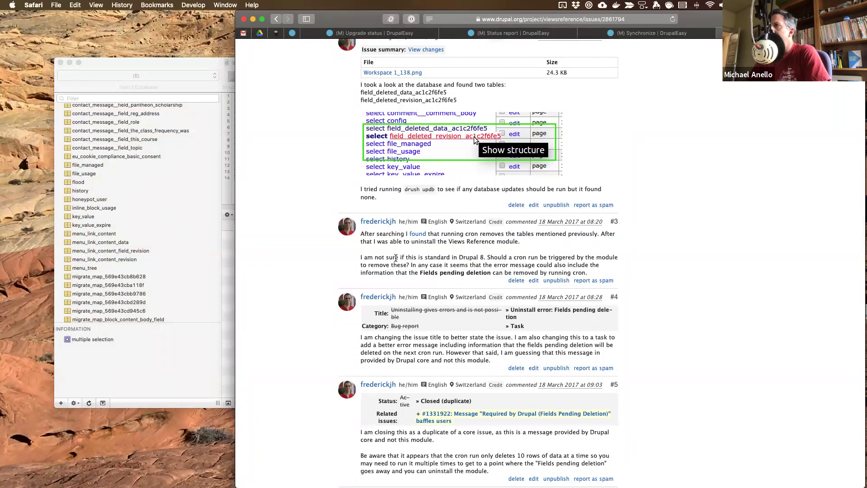
scroll(395, 257, down, 3)
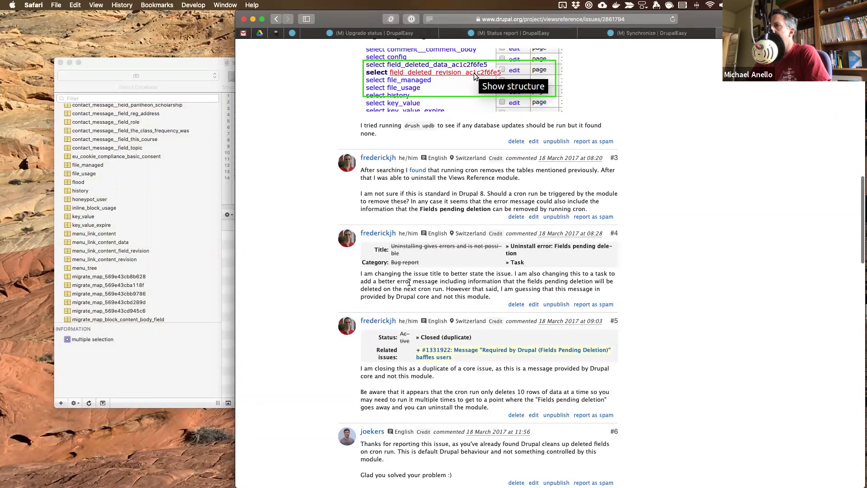
scroll(378, 267, down, 5)
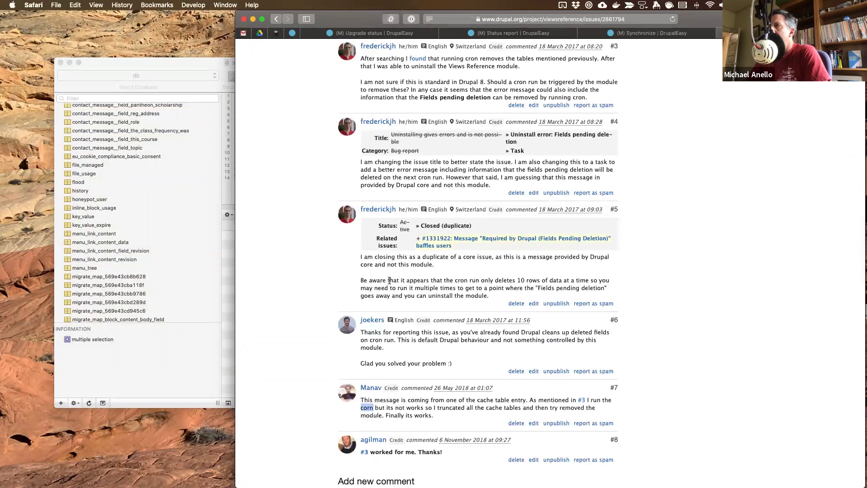
drag(389, 280, 415, 288)
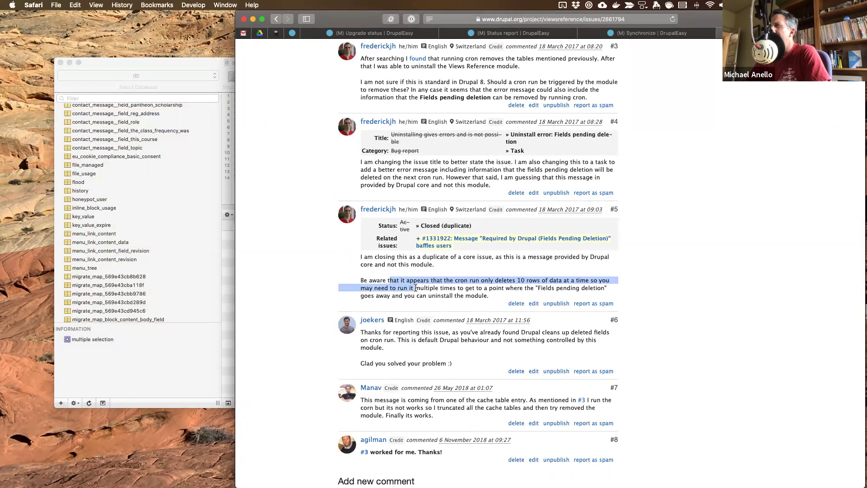
click(474, 285)
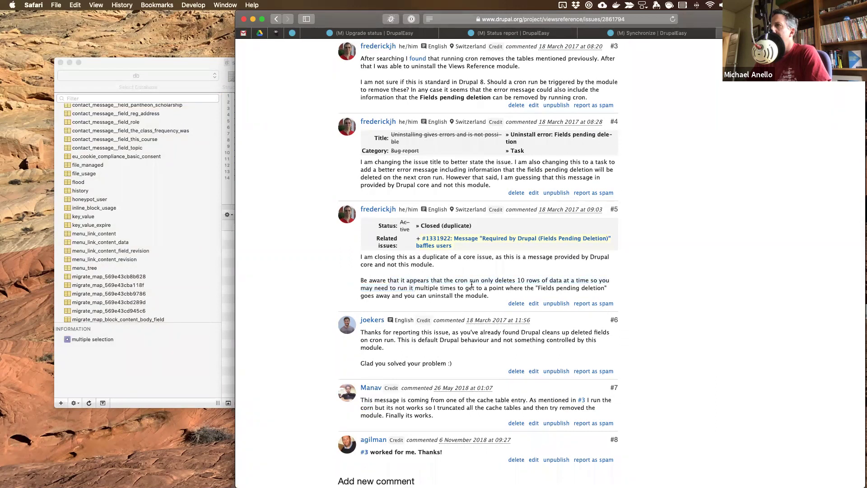
drag(484, 280, 542, 280)
click(586, 277)
scroll(418, 287, down, 3)
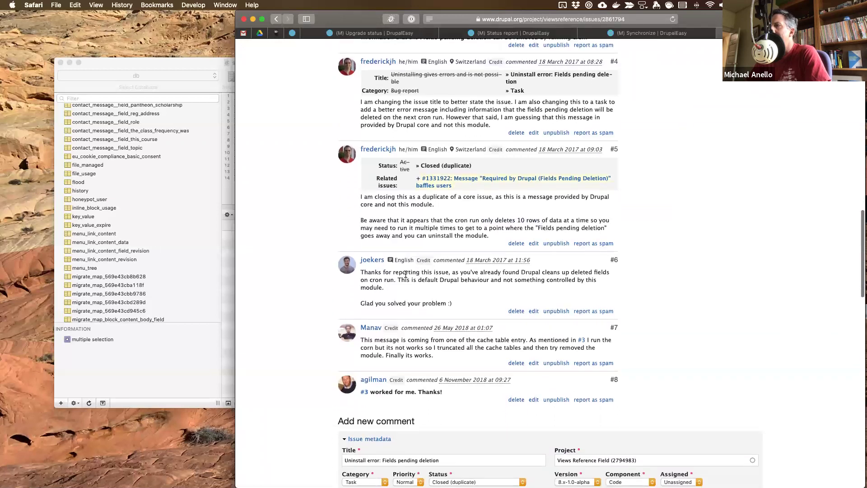
drag(408, 272, 411, 283)
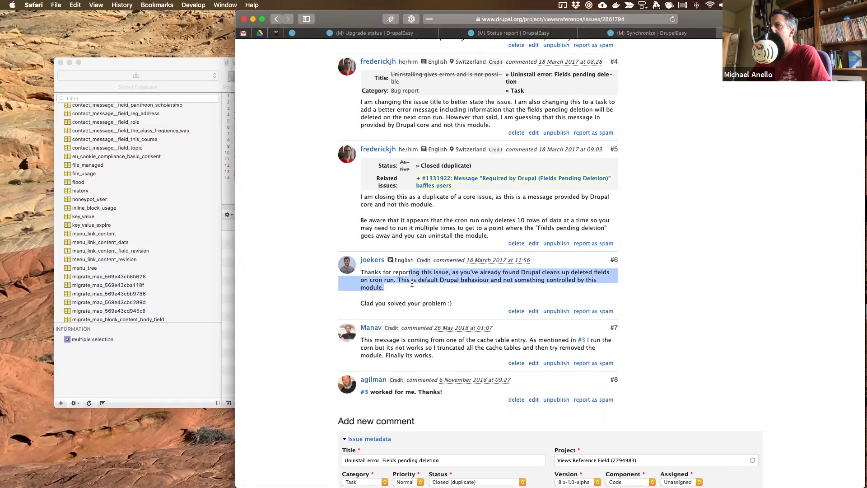
click(395, 346)
key(ctrl+Right)
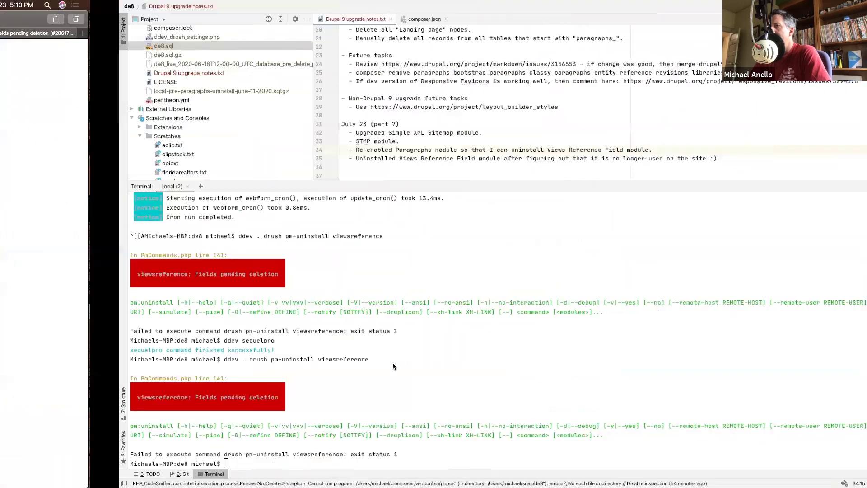
- Run 'ddev . drush cron' and then a 'ddev . drush cr' cache rebuild from the terminal history
key(Up)
key(Up)
key(Up)
key(Up)
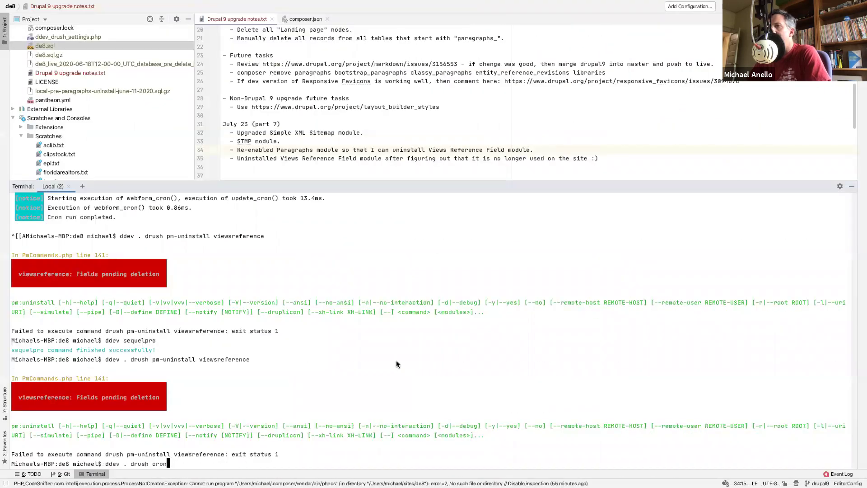
key(Return)
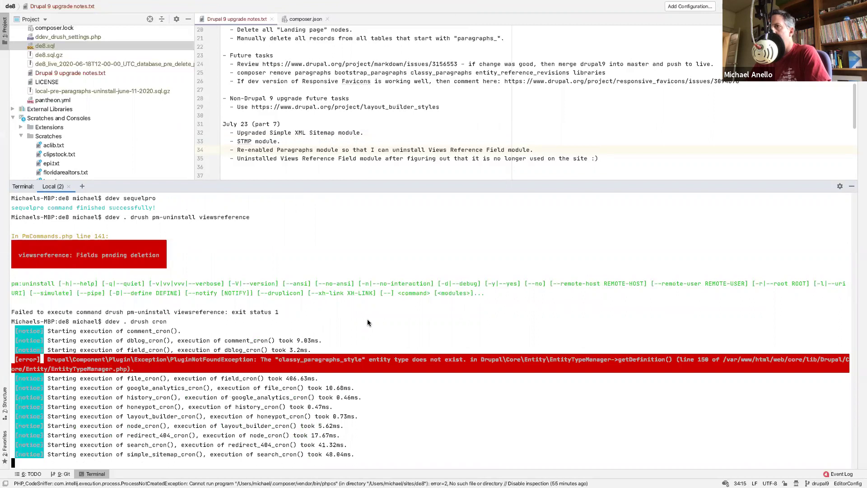
key(Up)
key(BackSpace)
key(BackSpace)
key(Return)
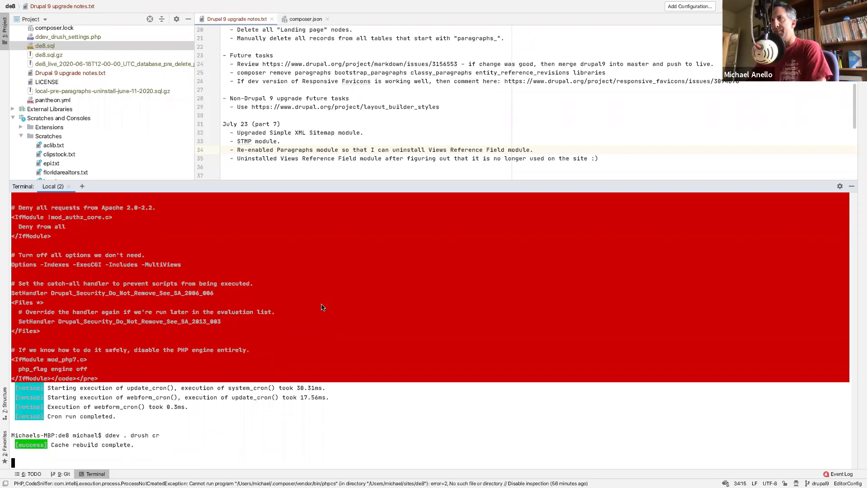
- Retry 'ddev . drush pm-uninstall viewsreference', which still reports fields pending deletion
text(ddev . drush pm-uninstall viewsreference)
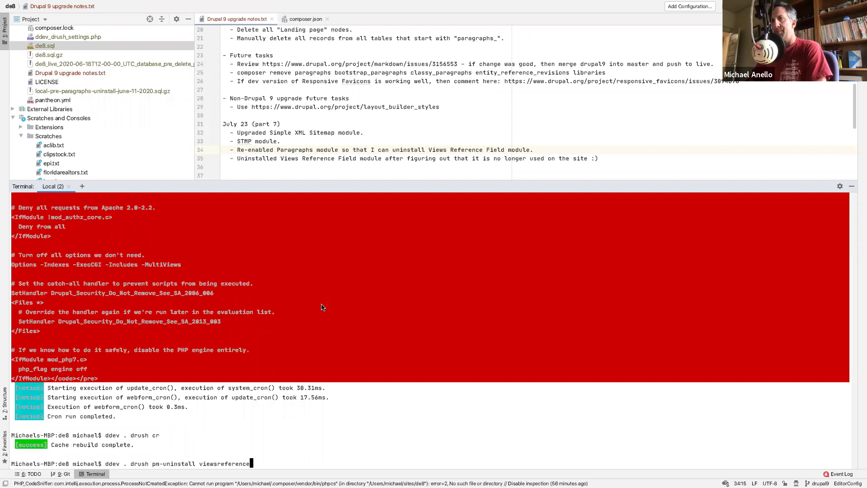
key(Return)
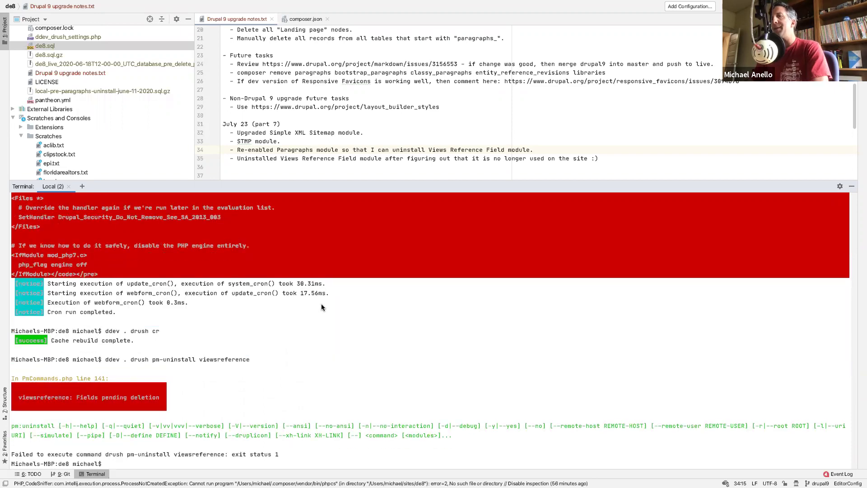
key(ctrl+Left)
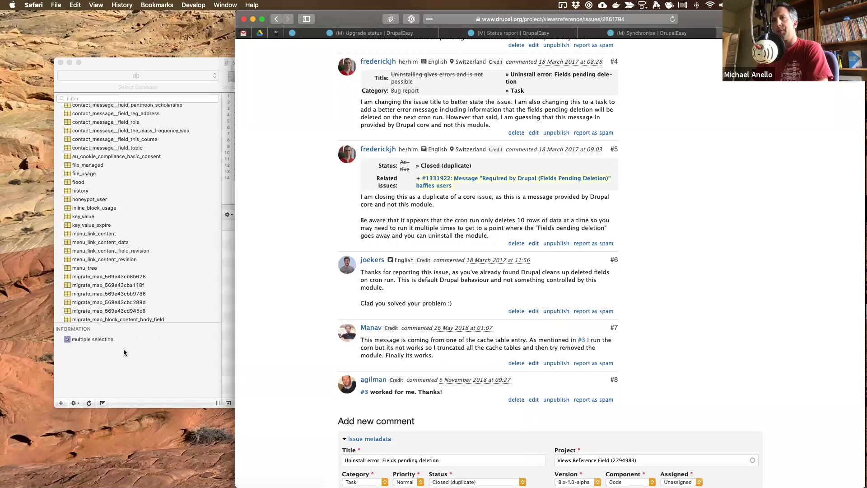
- Inspect the rows of cache_discovery, cache_default, cache_data and cache_bootstrap in Sequel Pro
click(142, 259)
scroll(143, 260, up, 15)
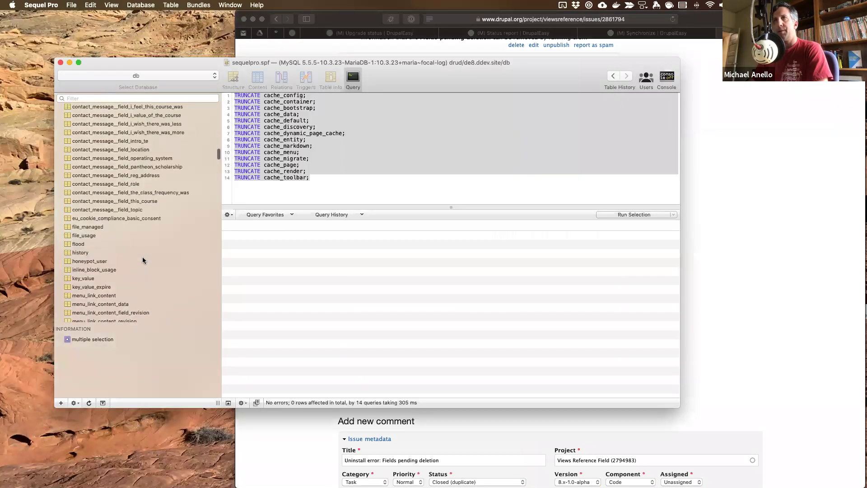
scroll(143, 260, up, 5)
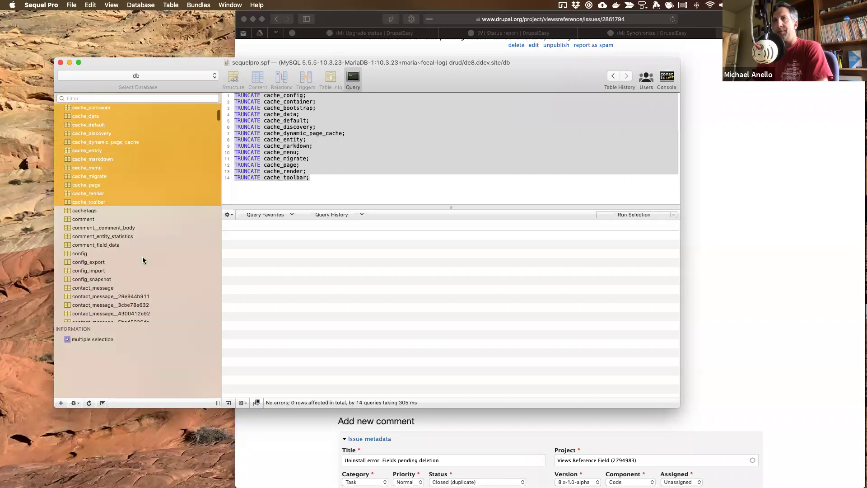
scroll(142, 260, up, 2)
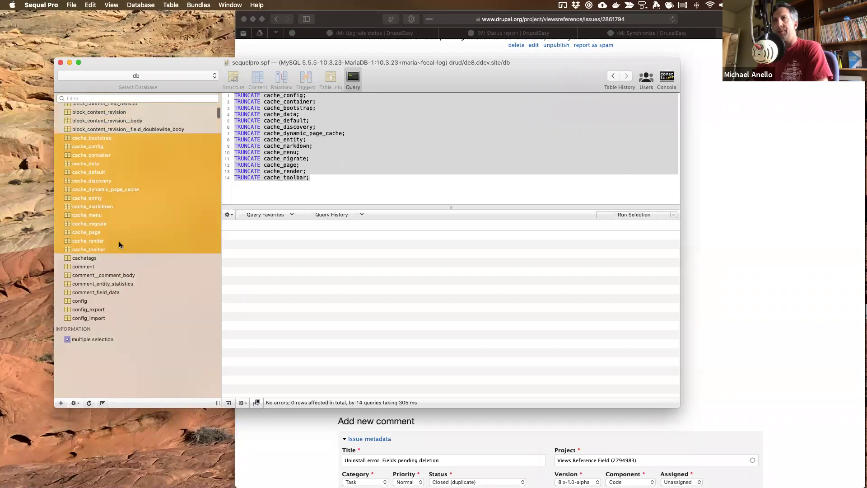
click(93, 180)
click(257, 80)
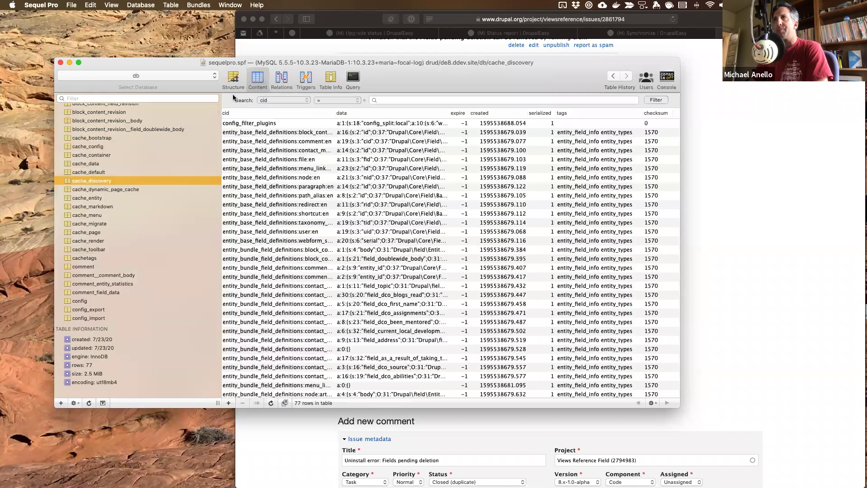
click(89, 172)
click(89, 164)
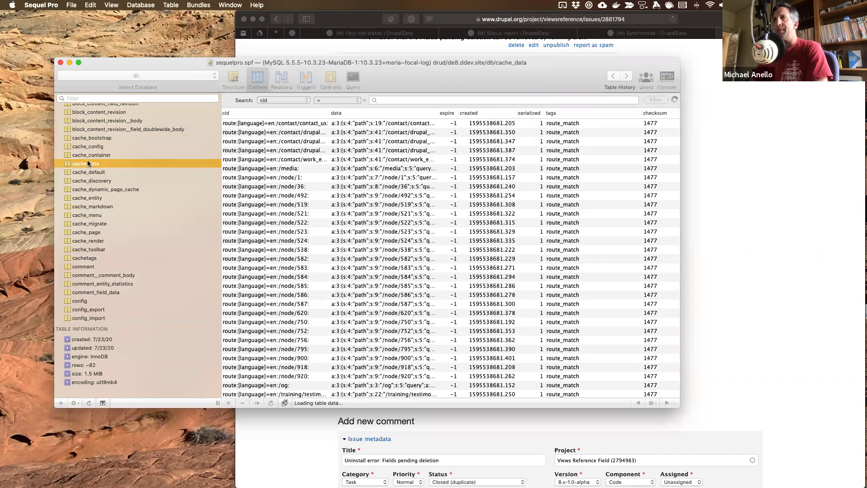
click(89, 173)
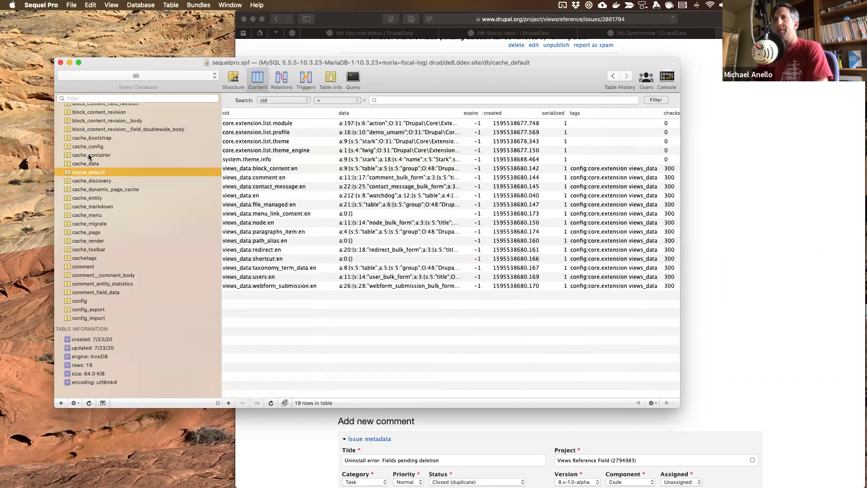
click(89, 137)
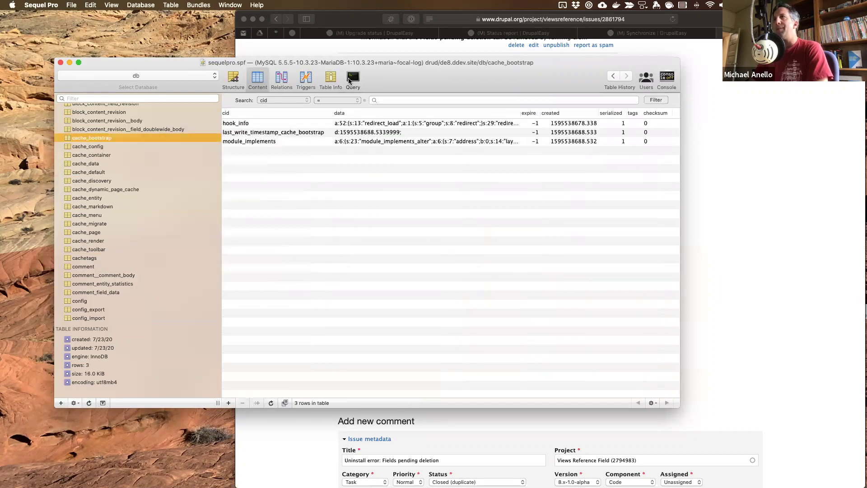
- Rerun the 14 TRUNCATE statements and confirm cache_container through cache_toolbar are empty
click(352, 80)
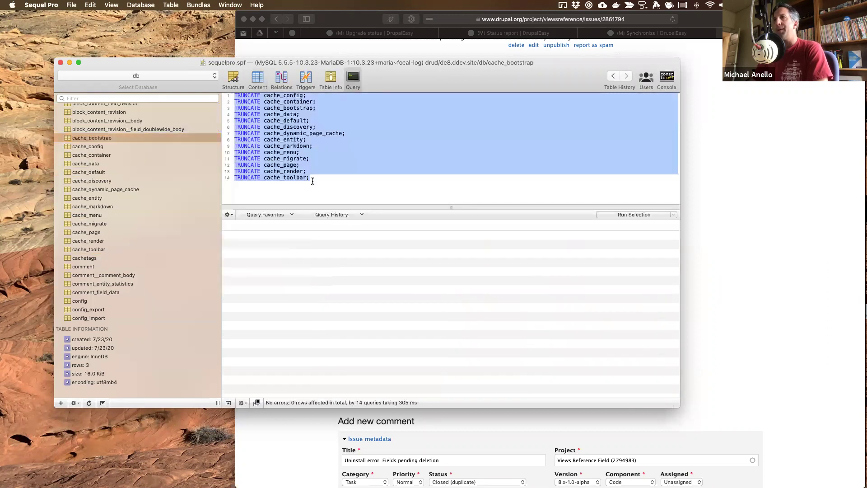
click(639, 215)
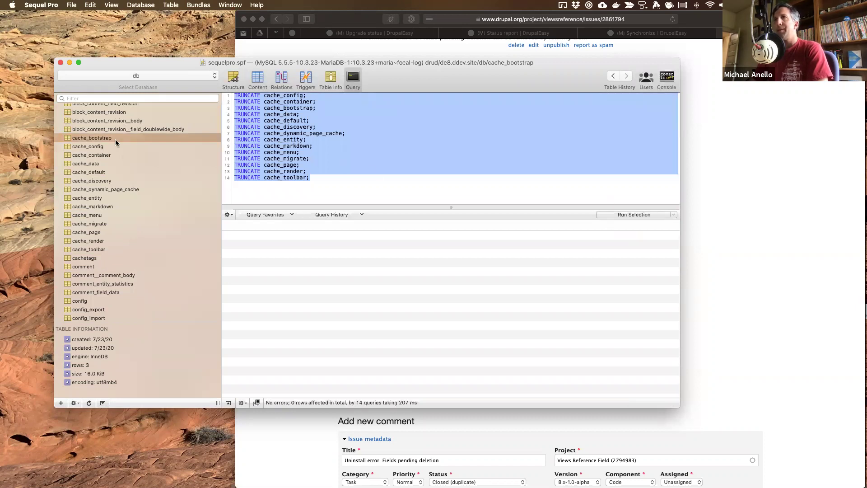
click(257, 79)
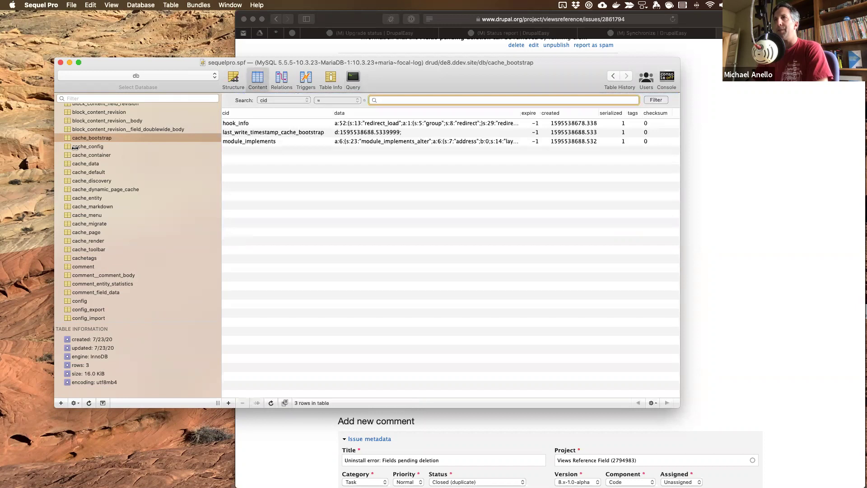
click(90, 155)
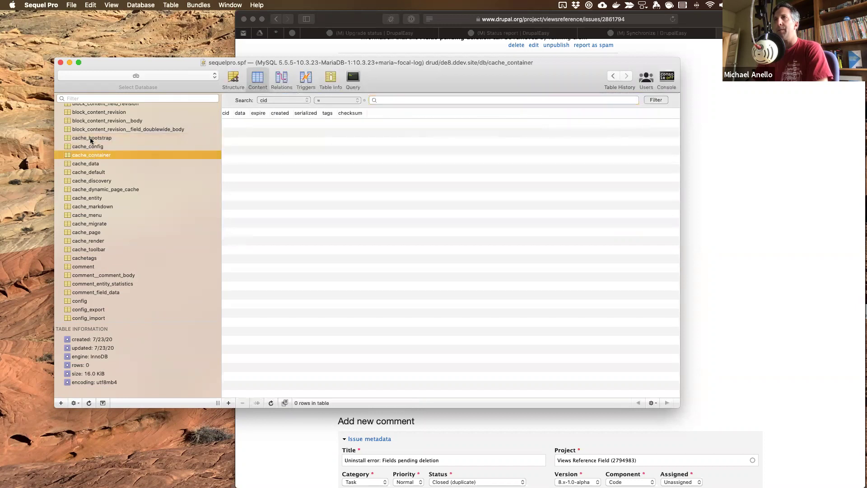
click(92, 138)
click(92, 158)
click(93, 164)
click(93, 172)
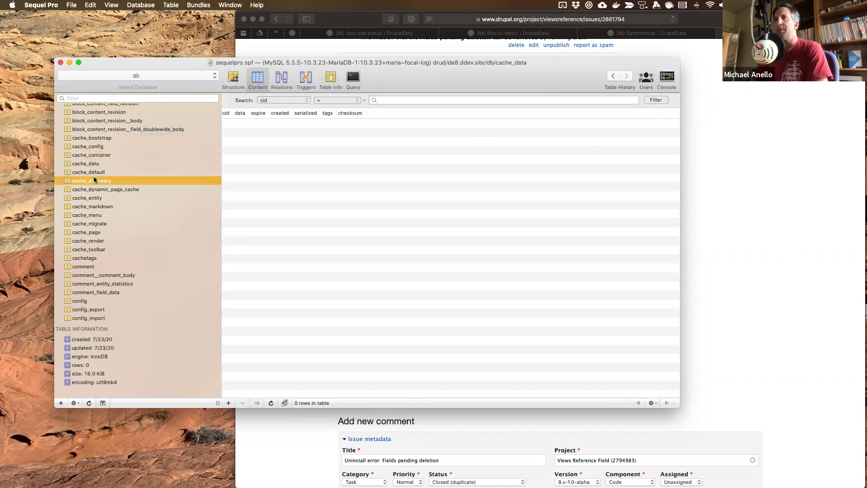
click(94, 181)
click(95, 189)
click(95, 198)
click(96, 215)
click(96, 232)
click(95, 240)
click(96, 249)
key(ctrl+Right)
key(Up)
key(Up)
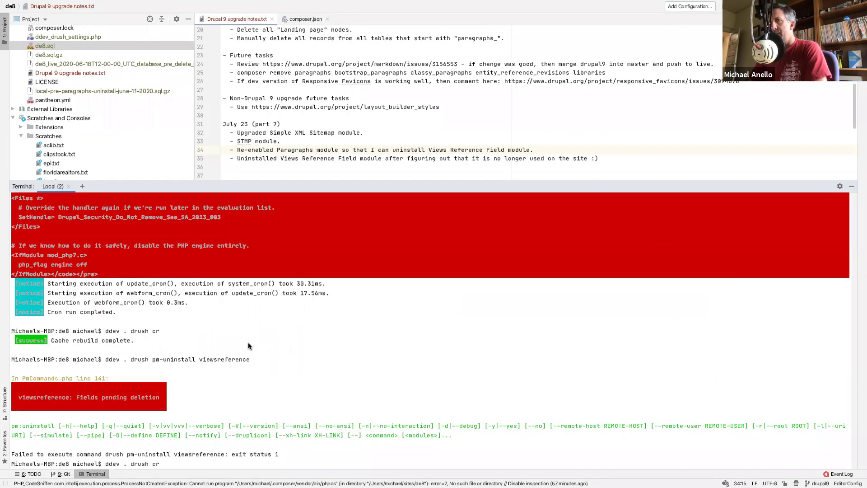
- Complete the recalled command to 'ddev . drush cron' and run it
text(on)
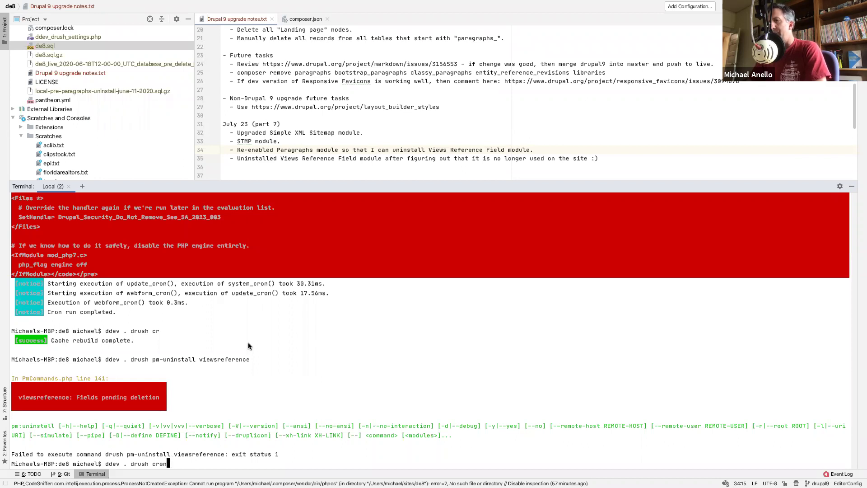
key(Return)
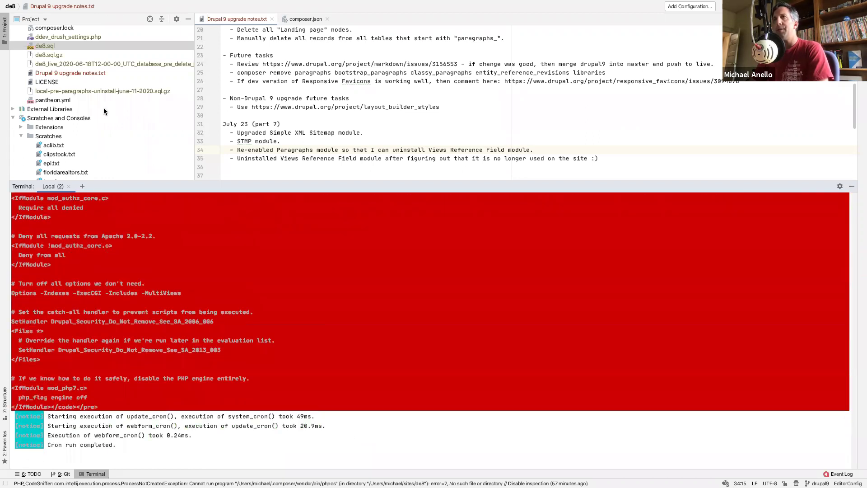
- Check composer.json, then enable the module with 'ddev . drush en -y classy_paragraphs'
click(305, 18)
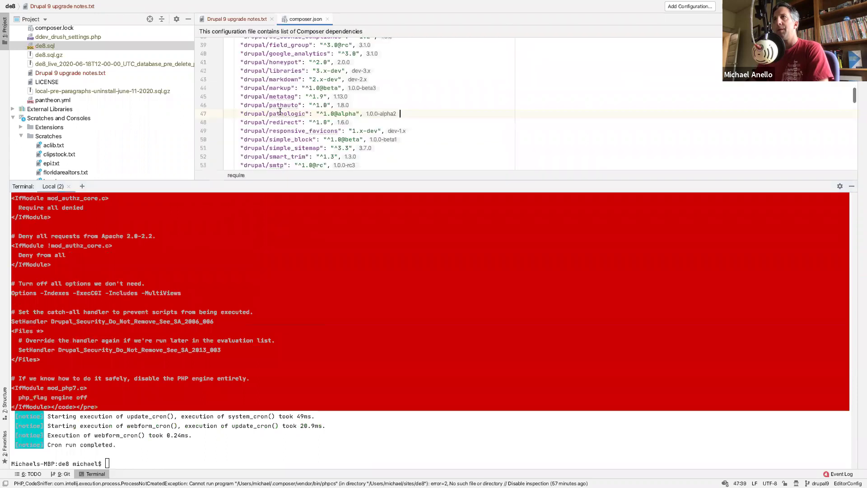
scroll(280, 112, up, 6)
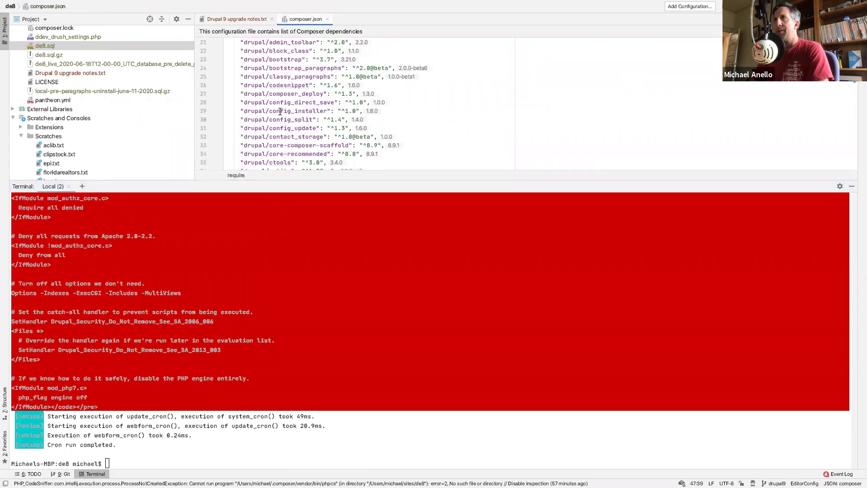
click(260, 307)
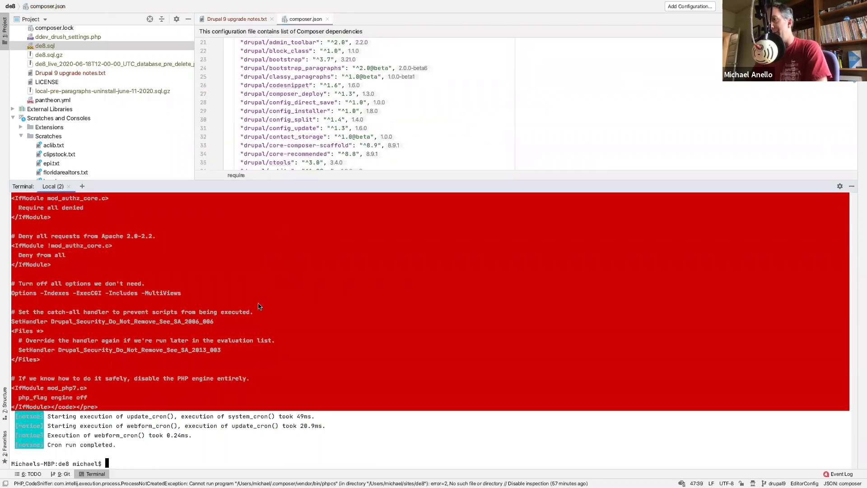
text(ddev . drush en )
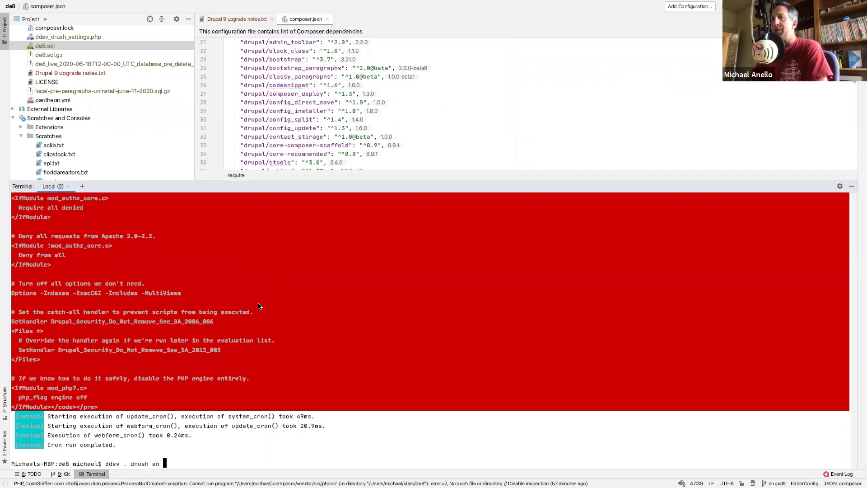
text(-y classy_paragraphs)
key(Return)
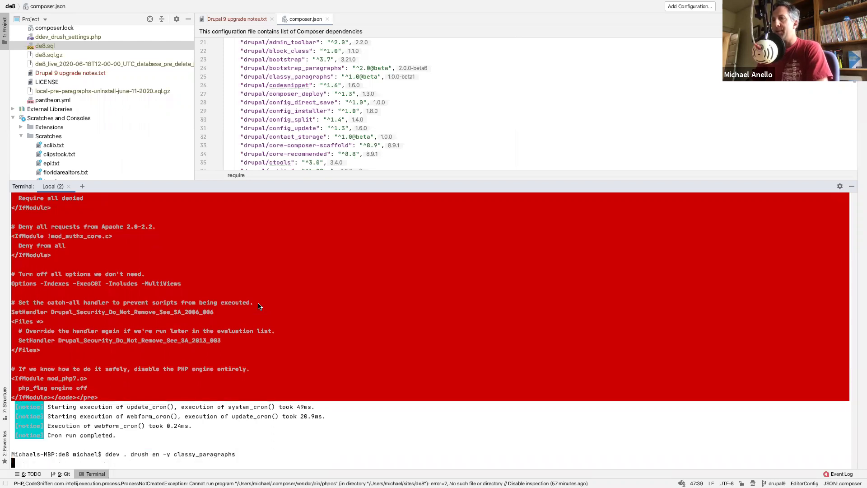
- Add 'and Classy Paragraphs' to line 34 of the Drupal 9 upgrade notes
click(243, 19)
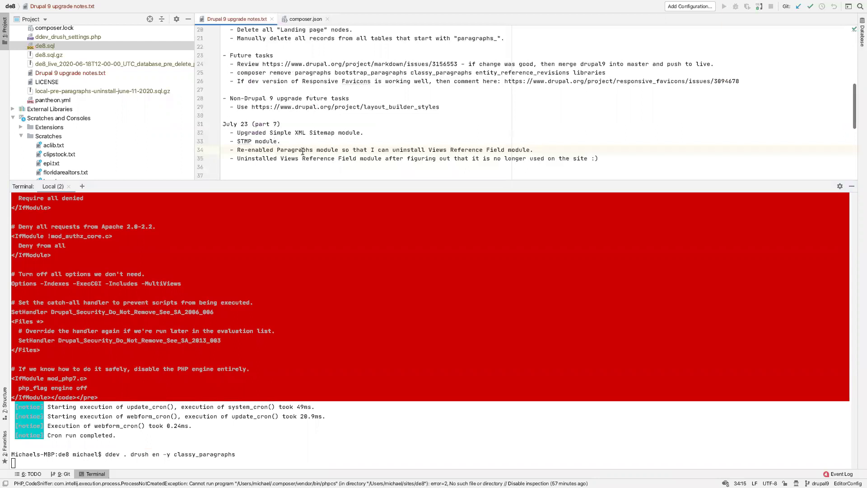
click(316, 150)
text(and Clayy)
key(BackSpace)
key(BackSpace)
key(BackSpace)
text(ssy Paragraphs)
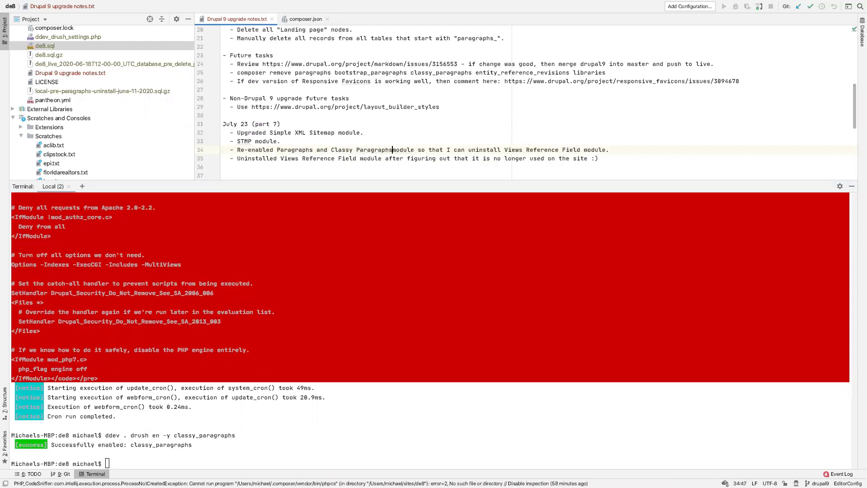
click(381, 127)
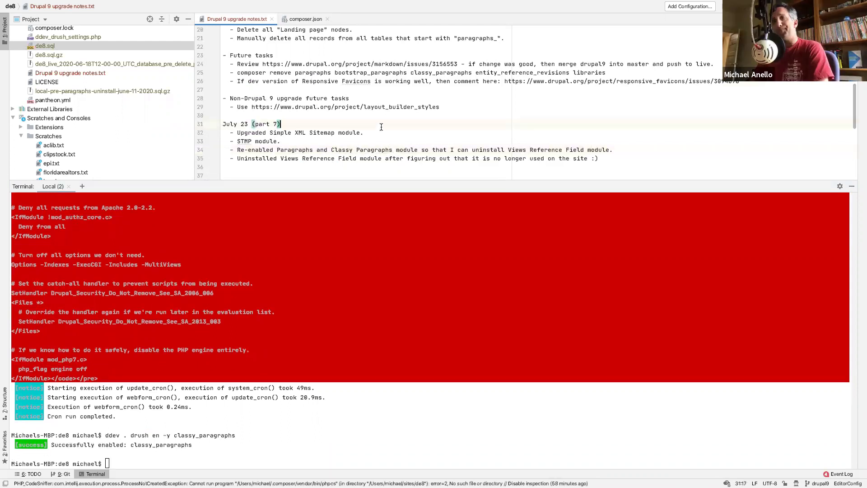
- Rebuild caches by rerunning drush cr from the command history
click(207, 420)
key(Up)
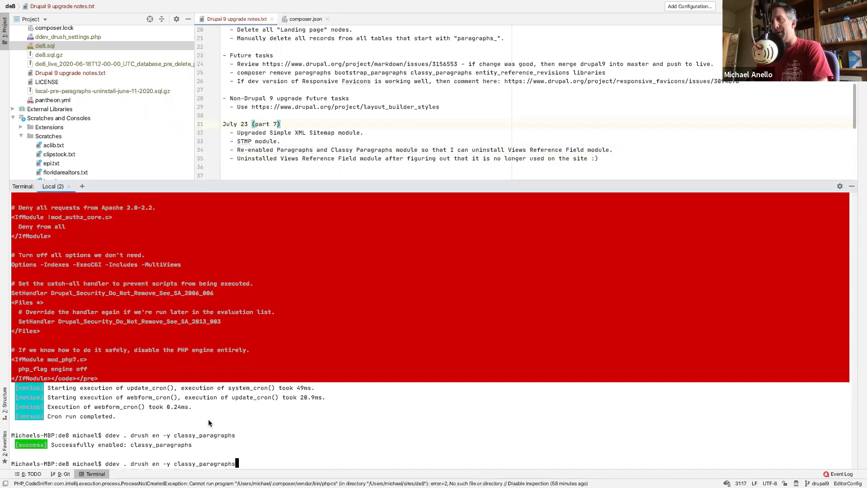
key(Up)
key(Up)
key(Return)
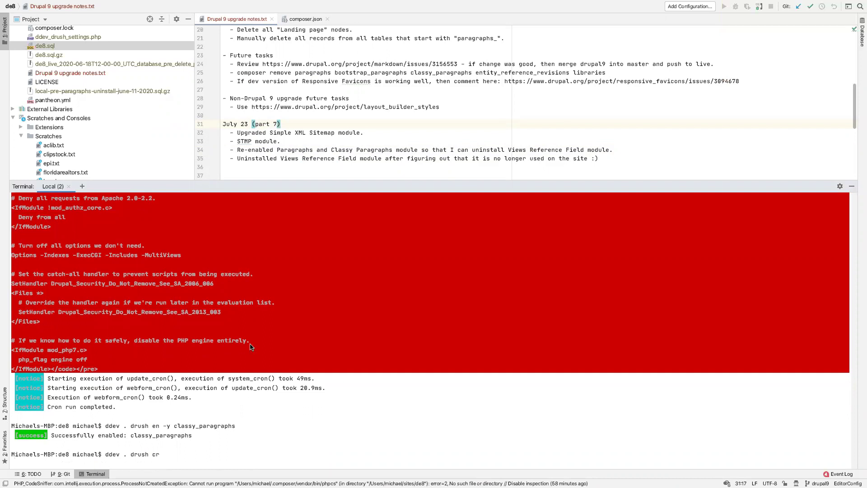
- Run drush cron three more times, each logging a missing field_deleted_data table error
click(295, 116)
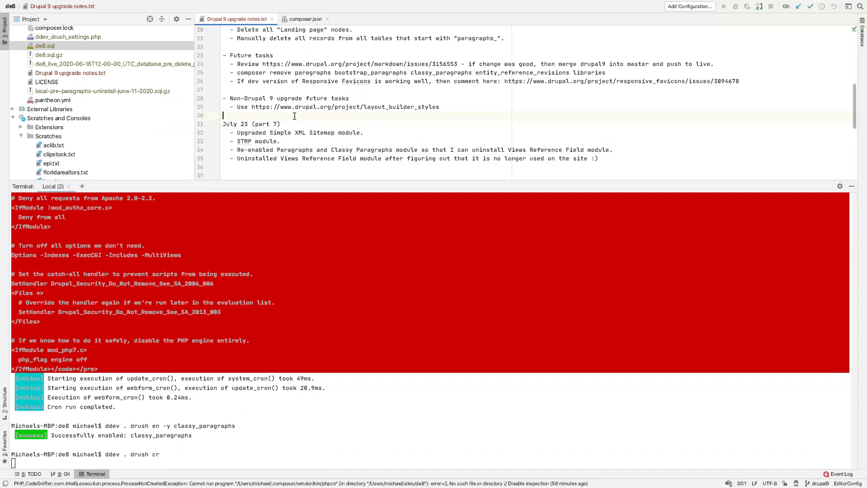
click(235, 415)
key(Up)
key(Up)
key(Up)
key(Down)
key(Up)
key(Return)
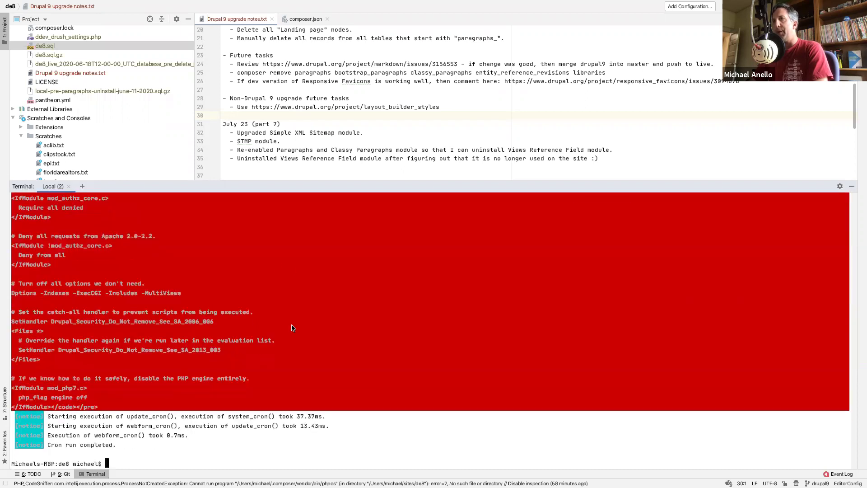
scroll(290, 329, up, 10)
scroll(426, 444, down, 2)
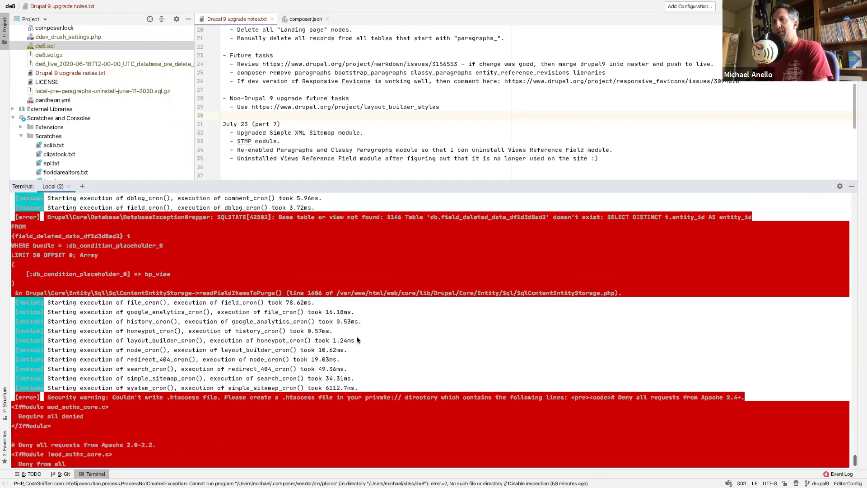
key(Up)
key(Return)
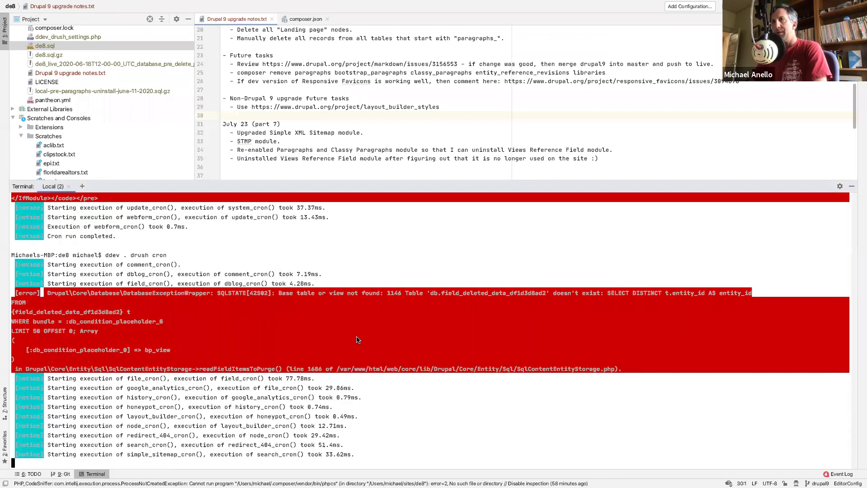
key(Up)
key(Return)
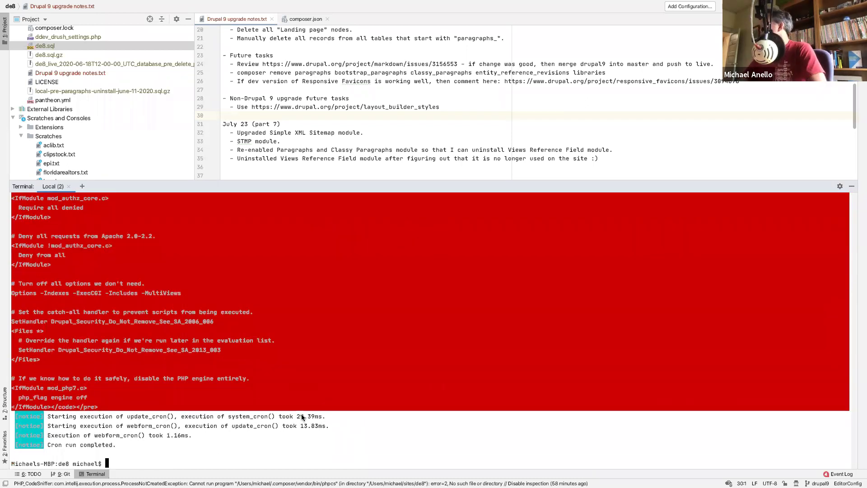
- Pull the live database with 'ddev pull --skip-files', accepting the replacement until Pull succeeded
text(ddev p)
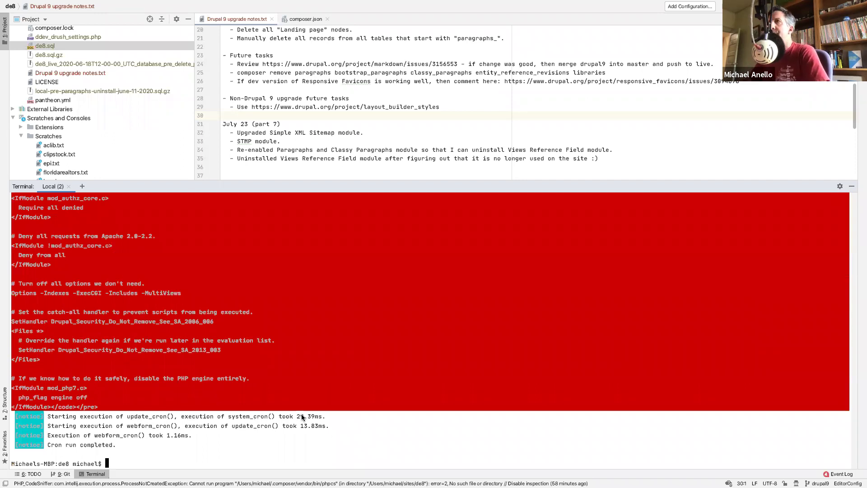
text(ul)
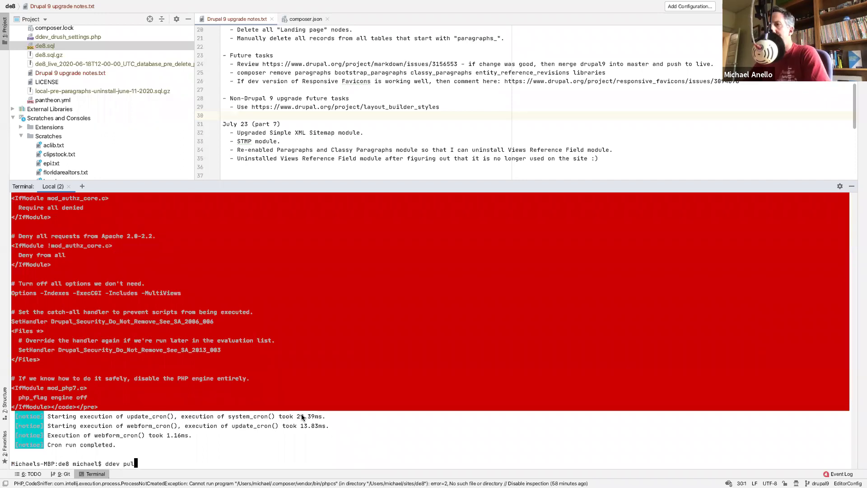
text(l --skip-files)
key(Return)
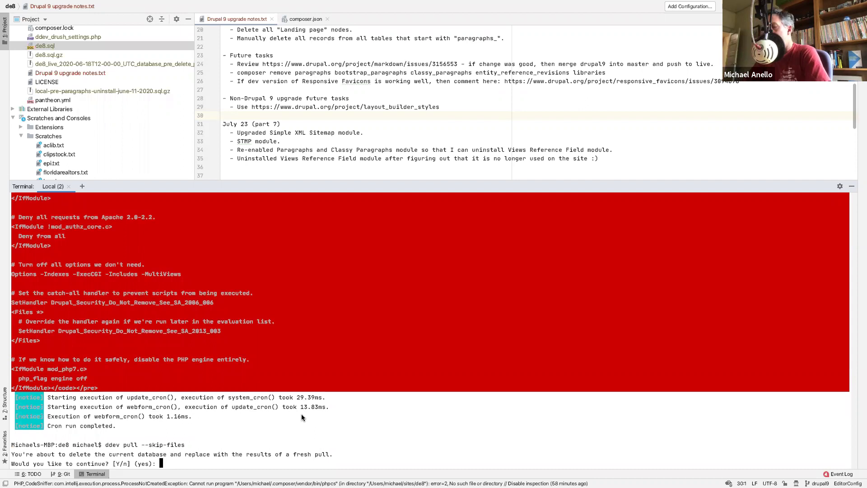
key(Return)
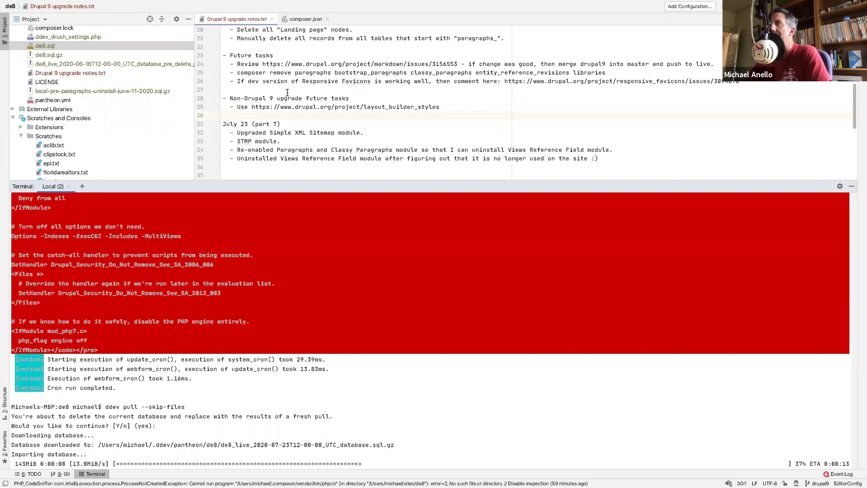
scroll(287, 92, up, 1)
scroll(287, 92, down, 2)
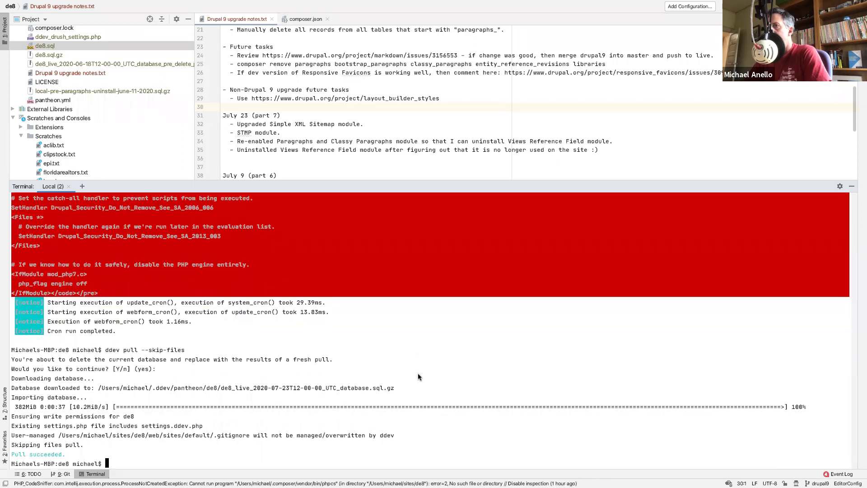
- Run 'ddev . drush cr', then 'ddev . drush updb' to apply the five smtp updates
text(ddev .)
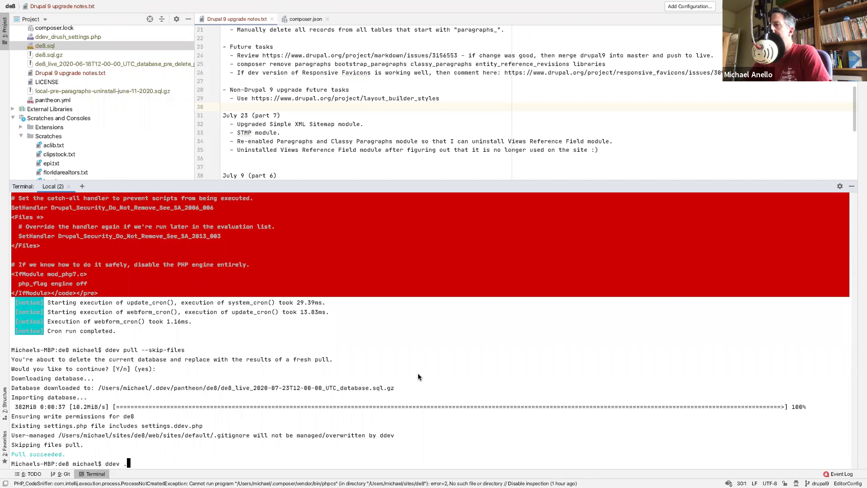
text( drush cr)
key(Return)
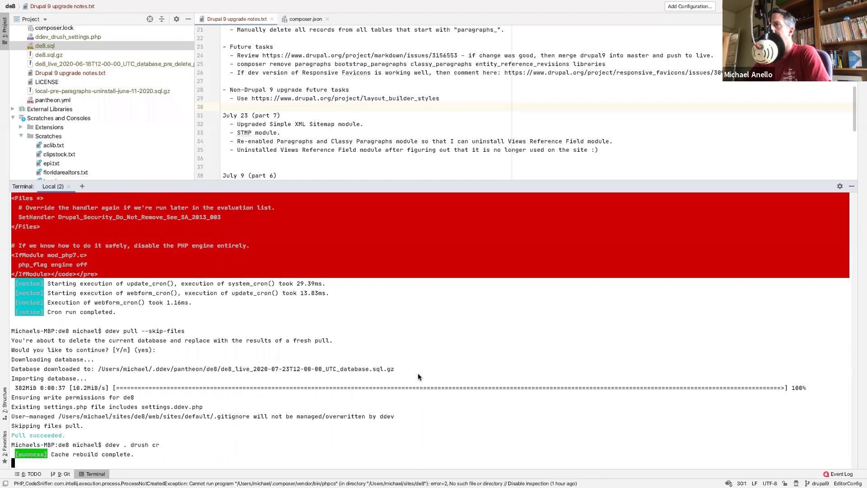
text(dd)
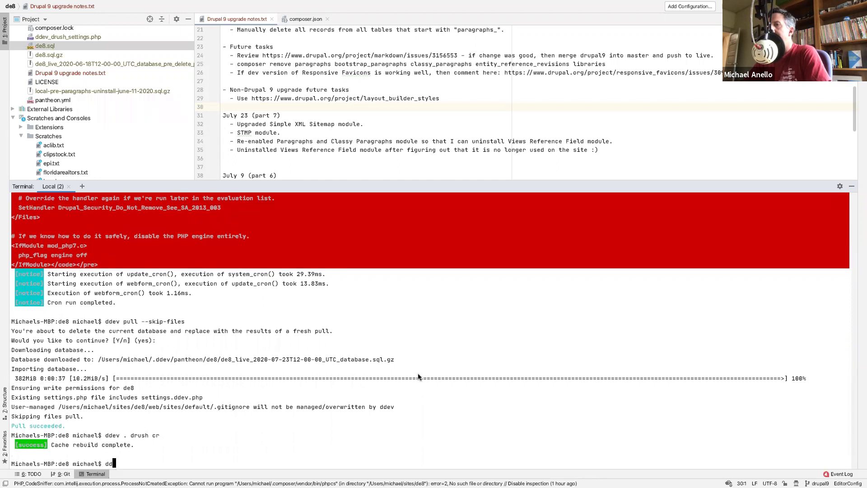
text(ev . drush updb)
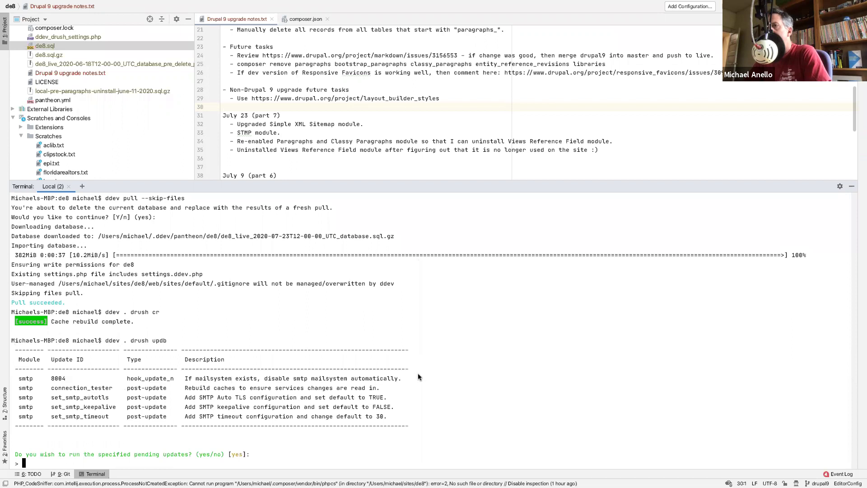
key(Return)
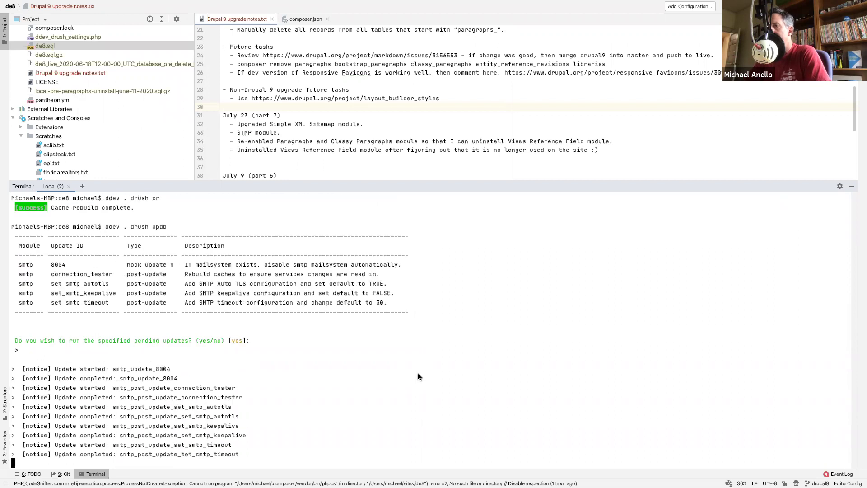
- Edit the recalled command into 'ddev . drush en classy_paragraphs'
key(Up)
key(BackSpace)
key(BackSpace)
key(BackSpace)
key(BackSpace)
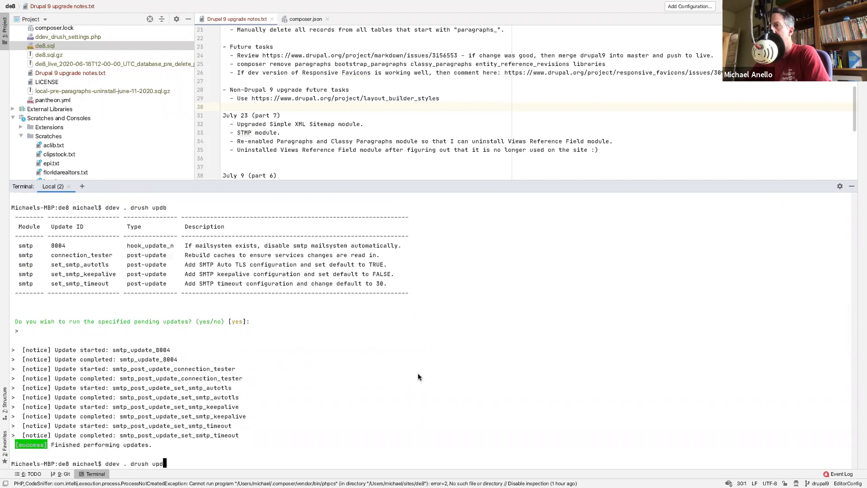
text(en par)
key(BackSpace)
key(BackSpace)
key(BackSpace)
text(classy_paragraphs)
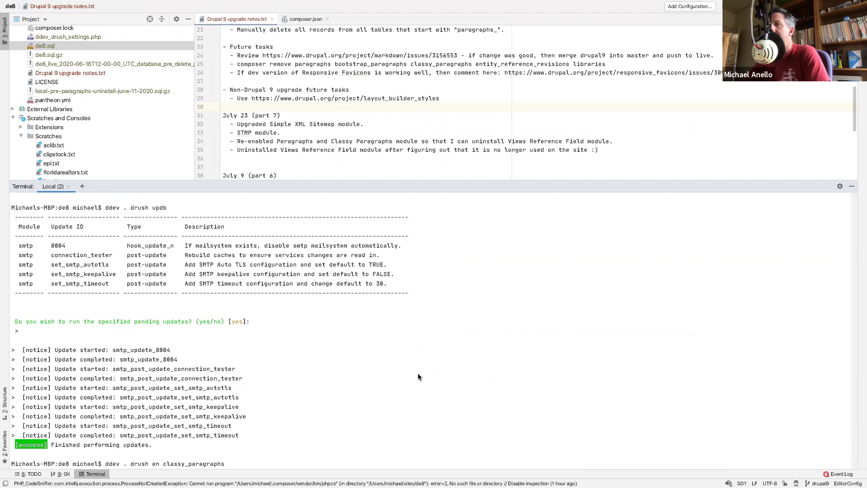
- Enable classy_paragraphs, paragraphs and entity_reference_revisions, then retry the viewsreference uninstall
key(Return)
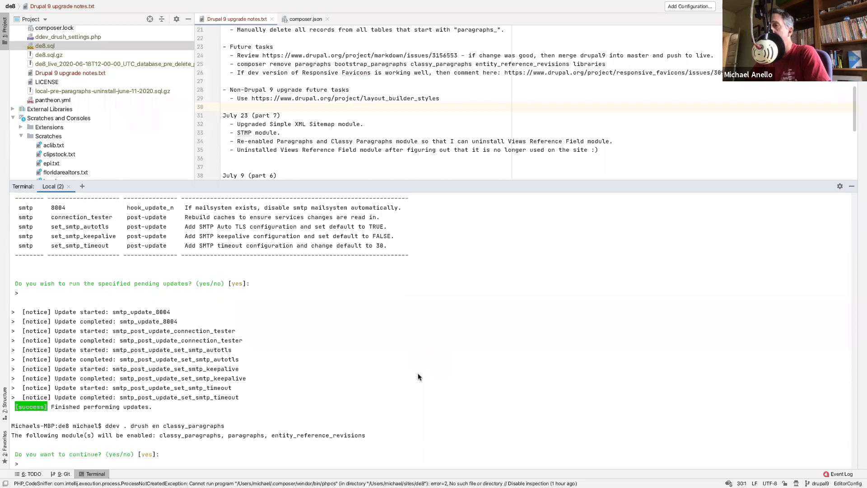
key(Return)
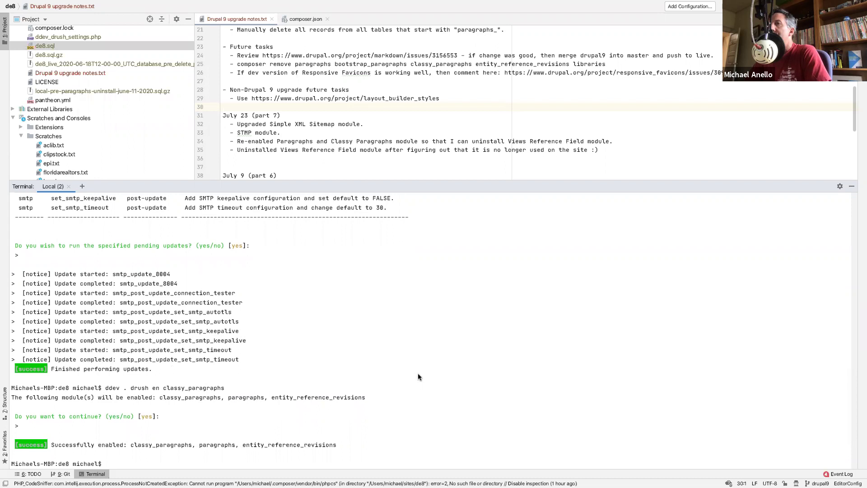
key(Up)
key(Up)
key(Up)
key(Up)
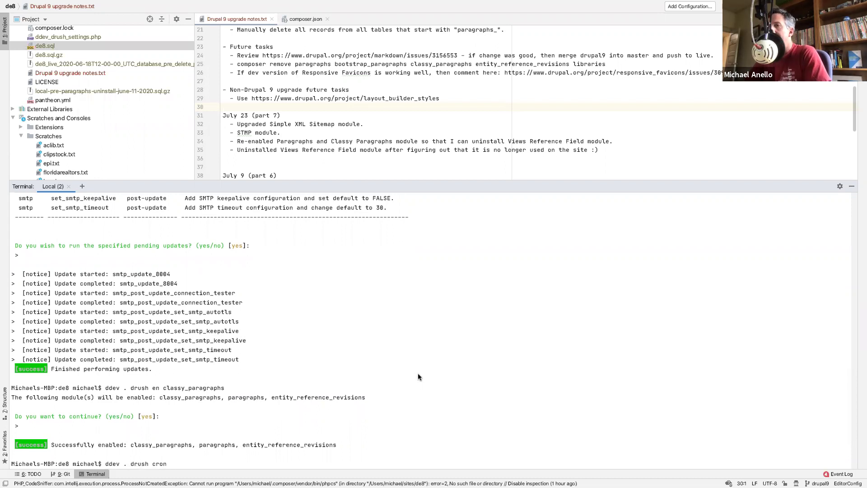
key(Up)
key(Up)
key(Up)
key(Up)
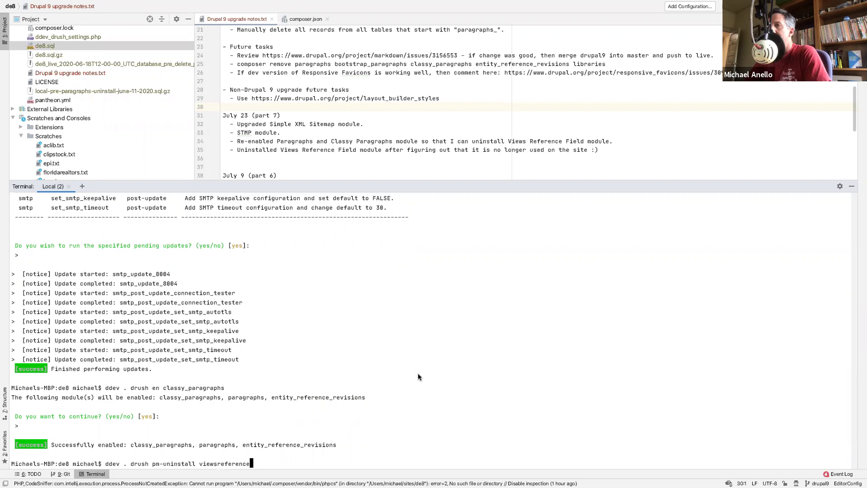
key(Return)
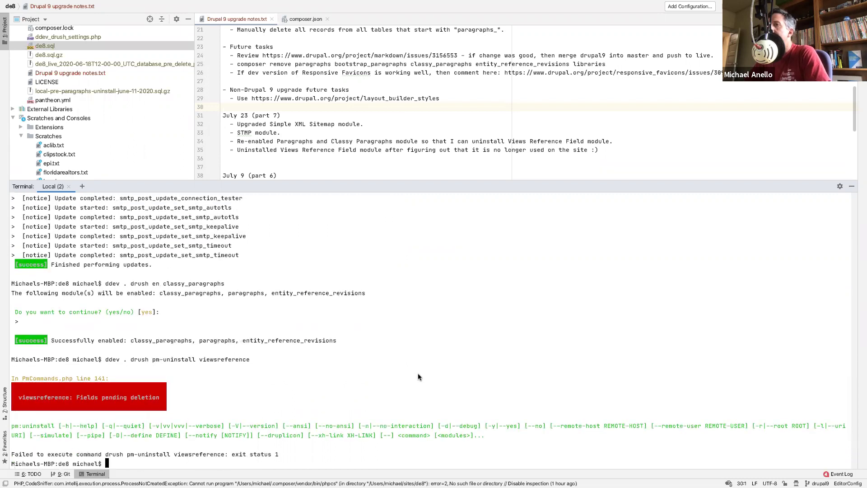
- Run 'ddev . drush cron' after the pending-deletion error and review its output
text(drush cron)
key(Up)
key(Up)
key(Up)
key(BackSpace)
key(BackSpace)
key(BackSpace)
key(BackSpace)
text(cron)
key(Return)
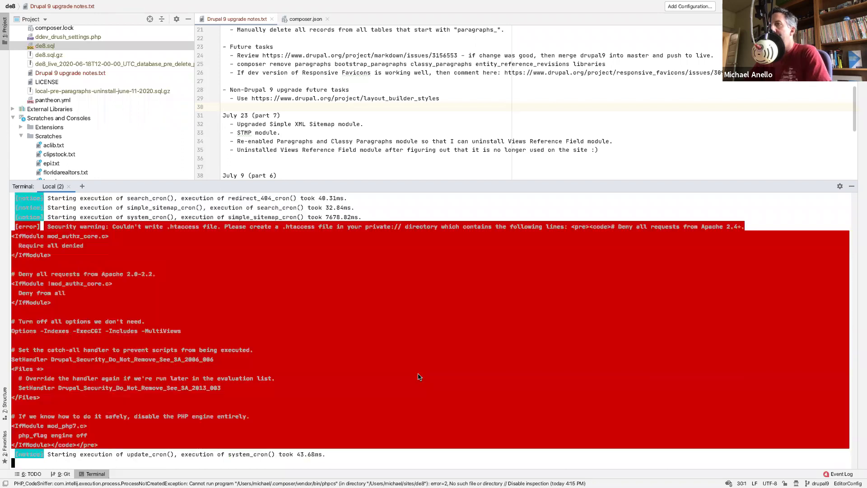
scroll(328, 356, up, 5)
scroll(327, 356, up, 1)
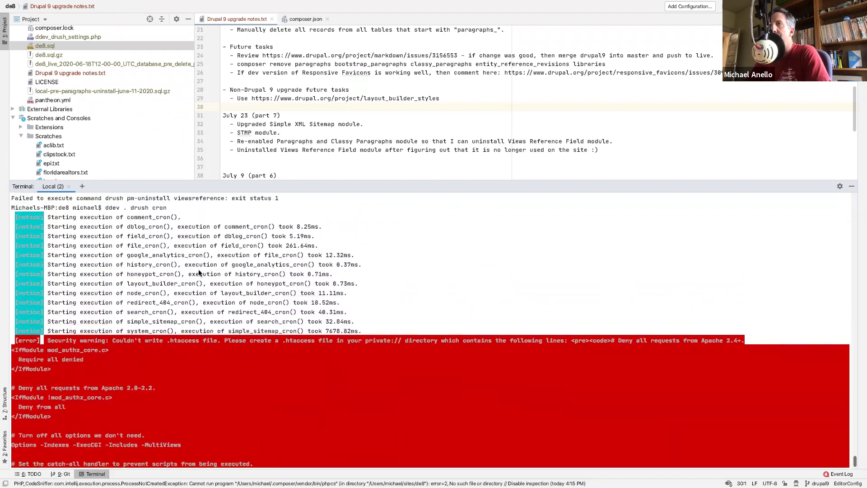
scroll(180, 320, down, 5)
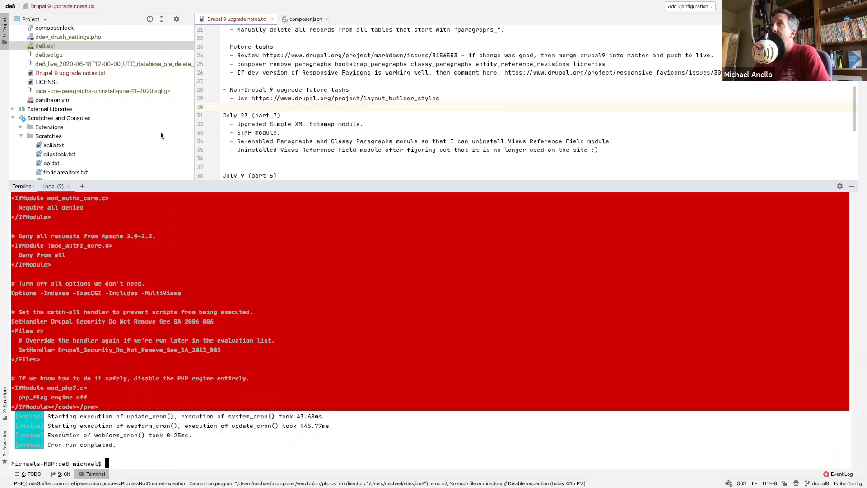
scroll(161, 131, up, 5)
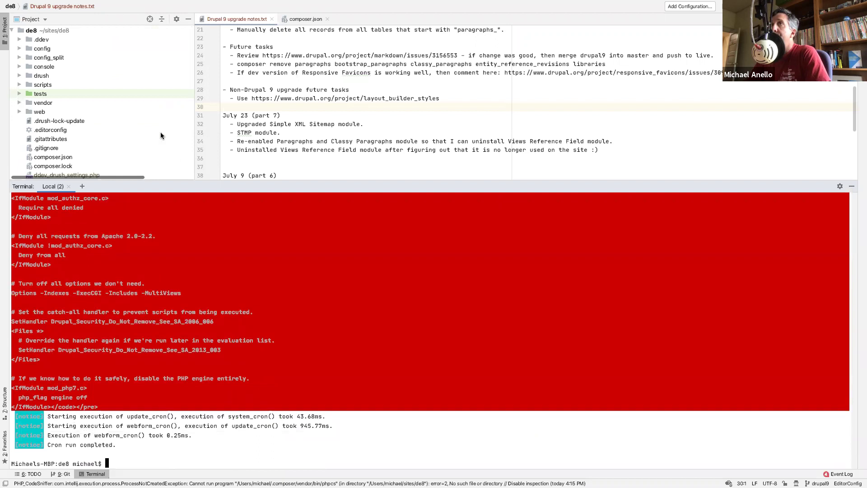
- Enable the module with 'ddev . drush en bootstrap_paragraphs'
click(306, 19)
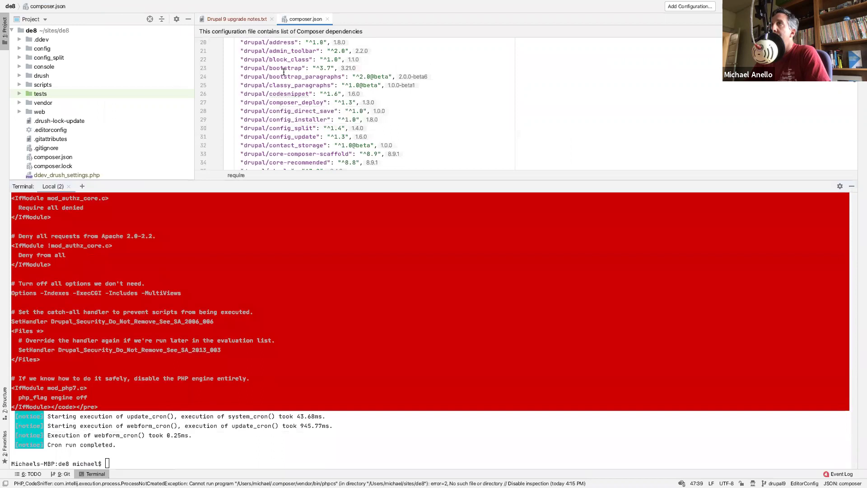
click(235, 431)
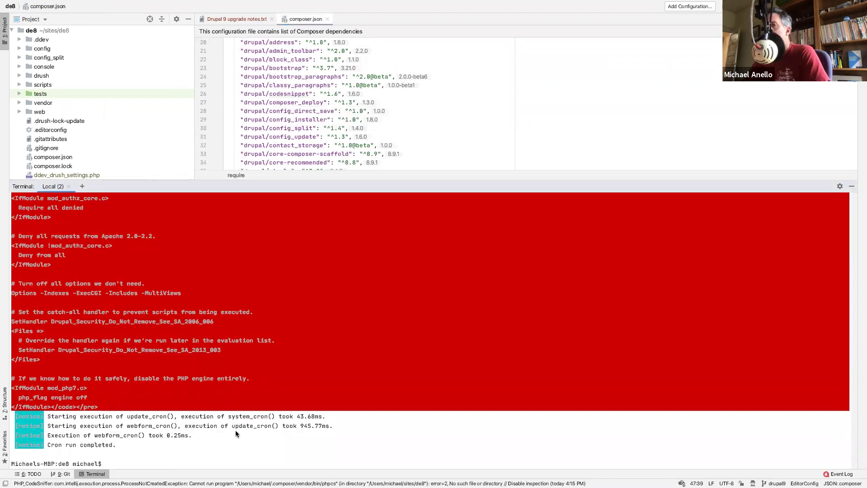
text(ddev . drush cron)
key(Up)
key(Up)
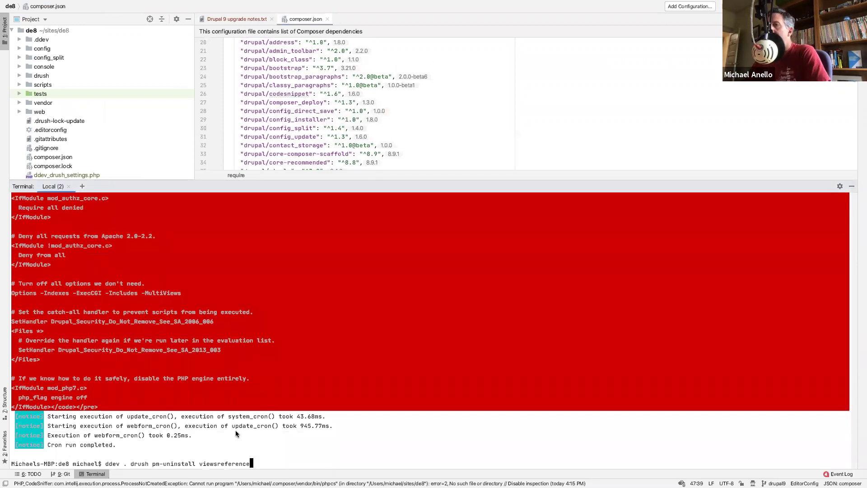
key(BackSpace)
key(BackSpace)
key(BackSpace)
key(BackSpace)
key(BackSpace)
key(BackSpace)
key(BackSpace)
key(BackSpace)
key(BackSpace)
key(BackSpace)
key(BackSpace)
key(BackSpace)
key(BackSpace)
key(BackSpace)
key(BackSpace)
key(BackSpace)
key(BackSpace)
key(BackSpace)
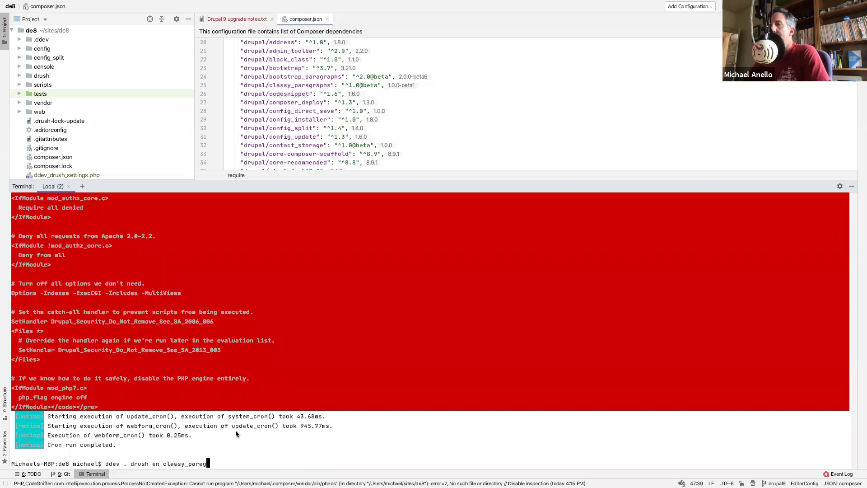
text(bootstrap_paragraphs)
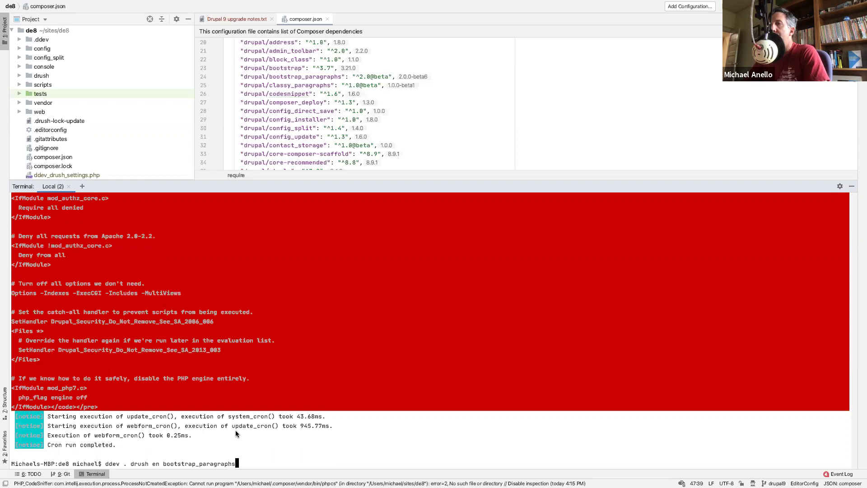
key(Return)
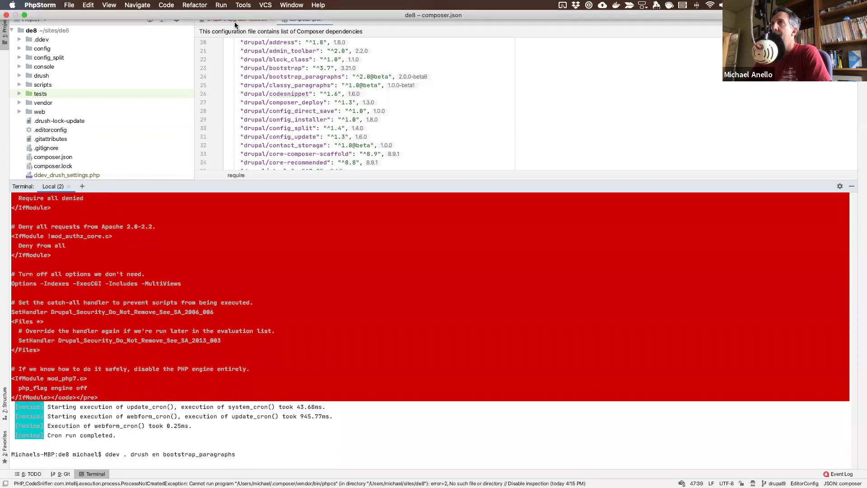
- Add ', Bootstrap Paragraphs,' after Paragraphs on line 34 of the upgrade notes
click(251, 18)
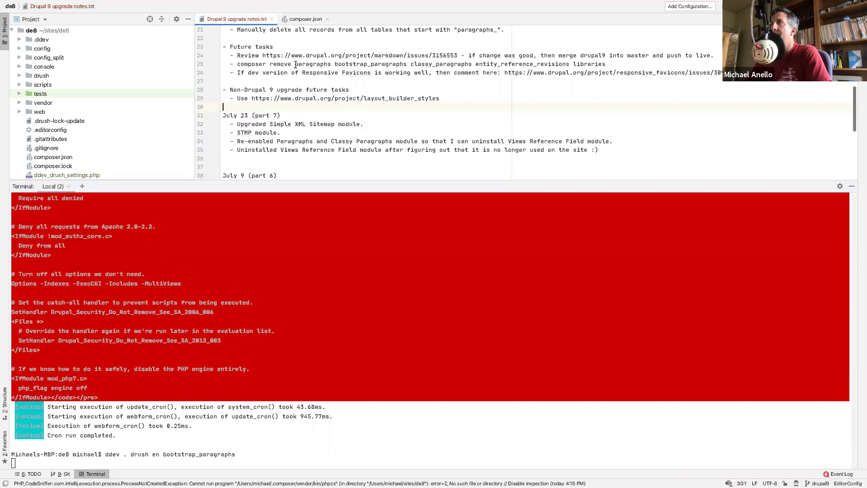
scroll(296, 65, up, 2)
scroll(298, 131, down, 3)
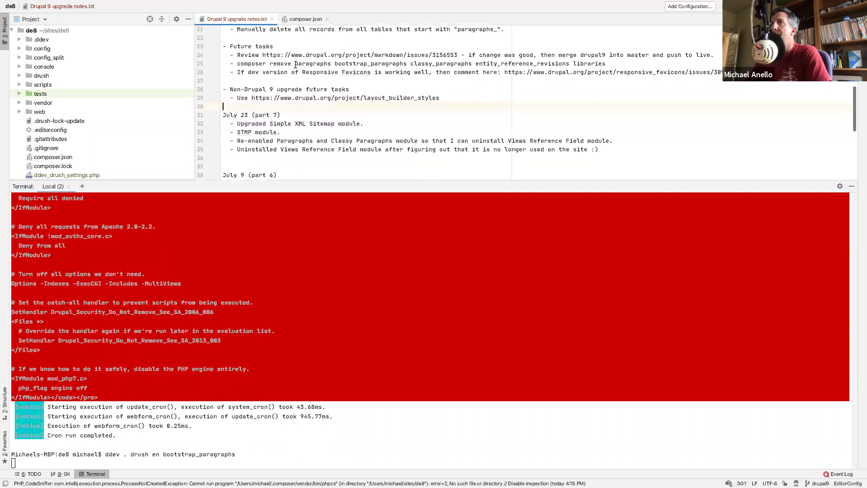
click(312, 136)
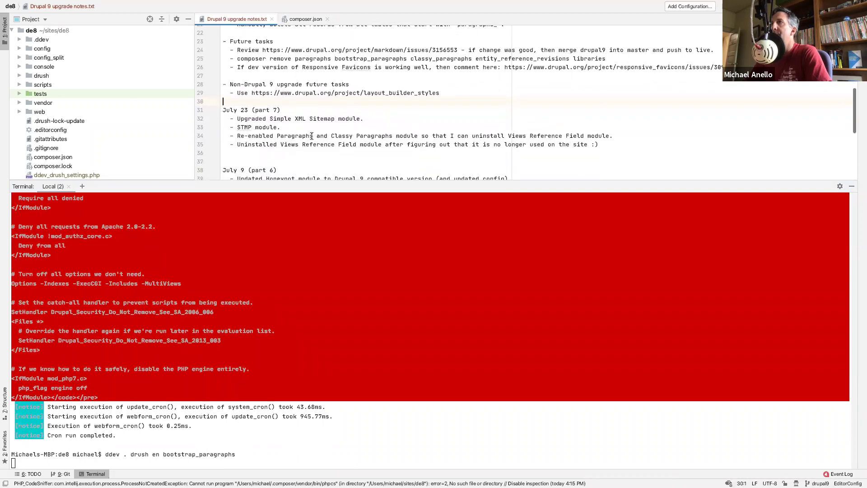
text(, Bo)
text(otstra)
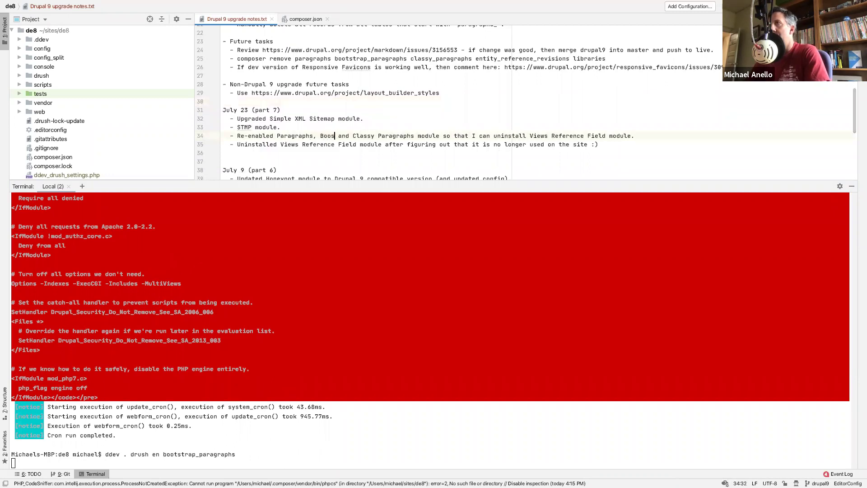
text(p Parag)
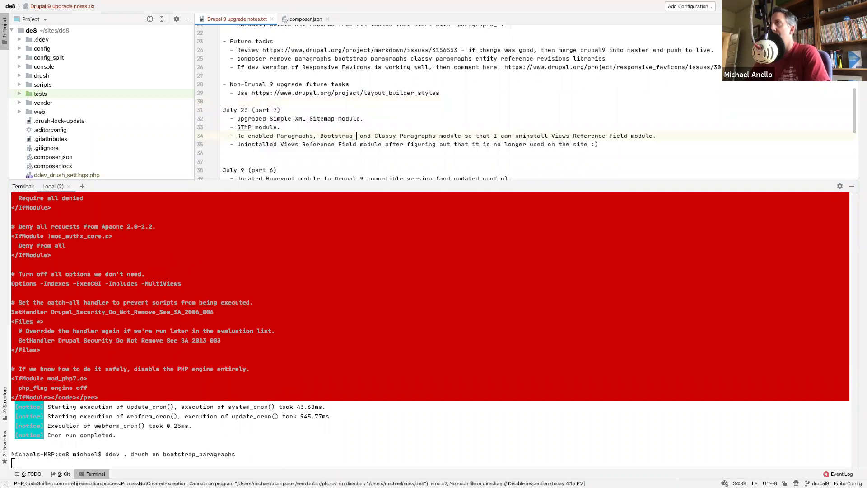
text(raphs)
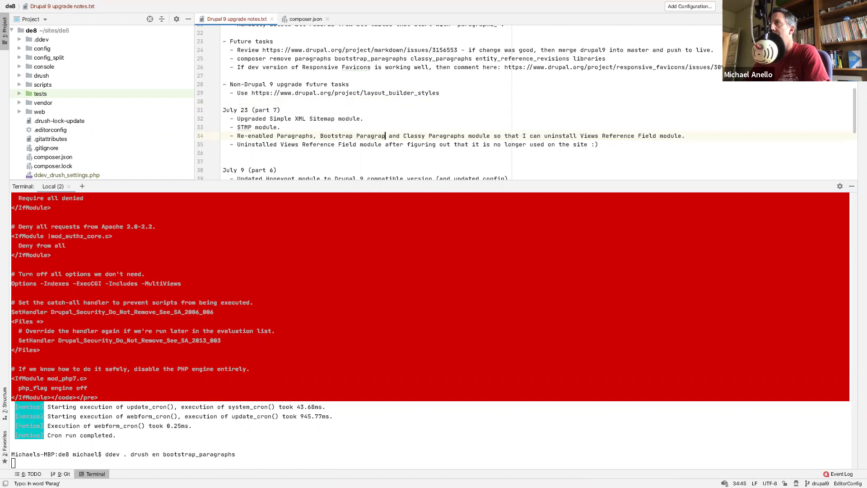
text(,)
click(333, 119)
click(221, 433)
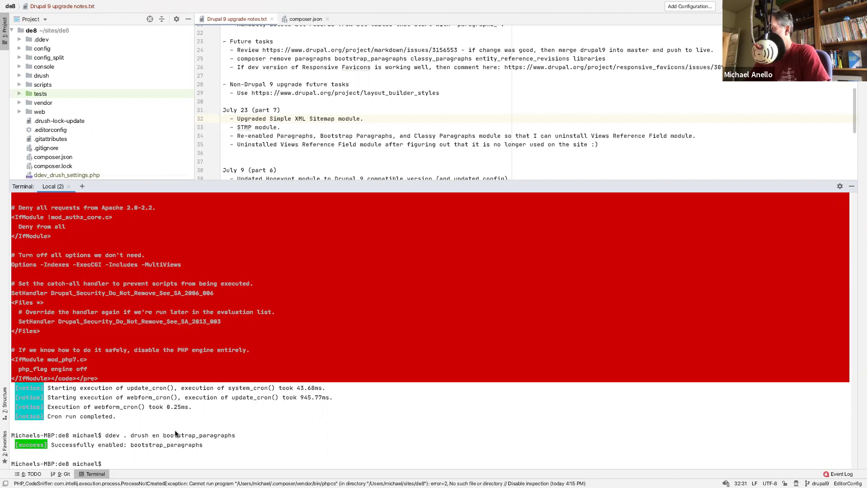
- Run ddev . drush cron again by editing the recalled command
key(Up)
key(ctrl+w)
key(ctrl+w)
text(cron)
key(Return)
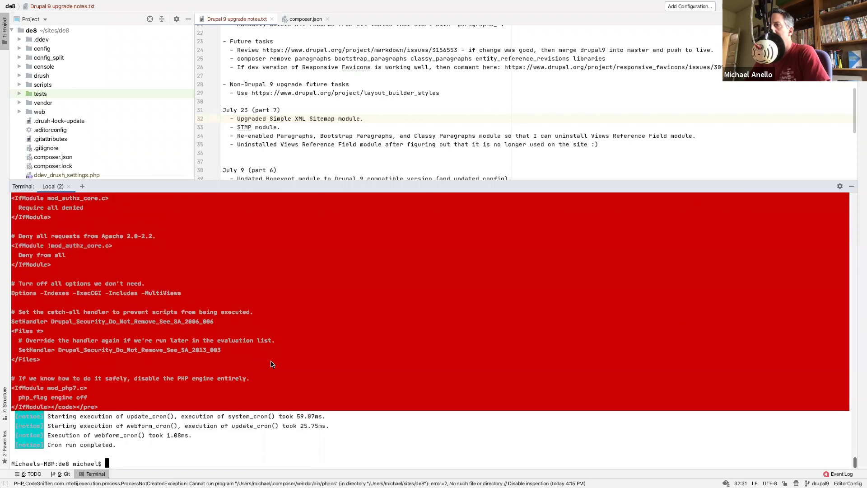
- Retry the viewsreference uninstall from command history
key(Up)
key(Up)
key(Down)
key(Up)
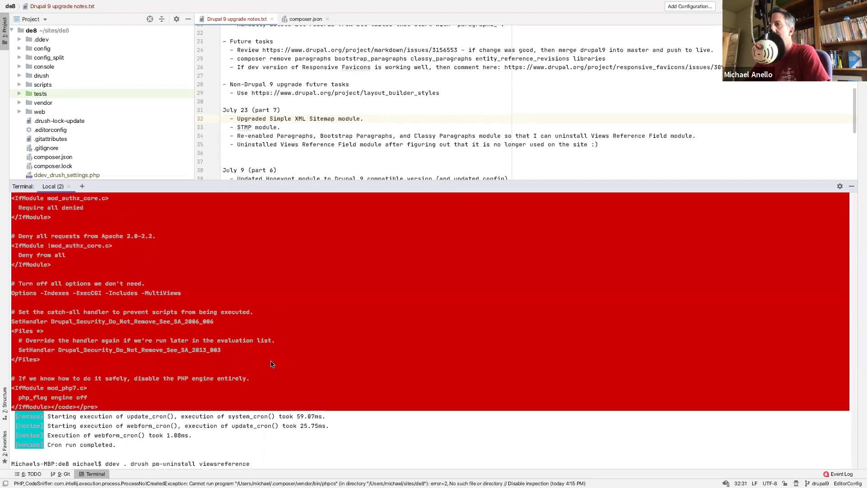
key(Return)
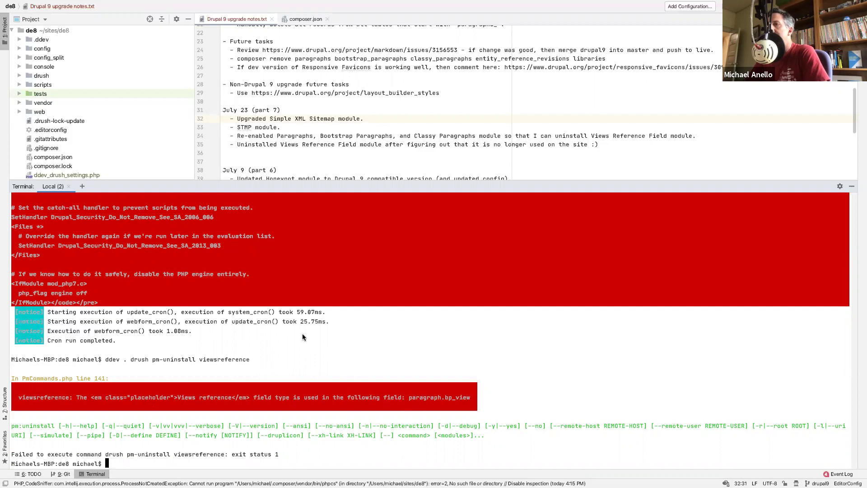
- Try uninstalling bootstrap_paragraphs with viewsreference, then bootstrap_paragraphs alone
key(Up)
key(BackSpace)
key(BackSpace)
key(BackSpace)
key(BackSpace)
key(BackSpace)
key(BackSpace)
key(BackSpace)
key(BackSpace)
key(BackSpace)
key(BackSpace)
key(BackSpace)
key(BackSpace)
key(BackSpace)
key(BackSpace)
text(boostr)
text(ap_paragraphs)
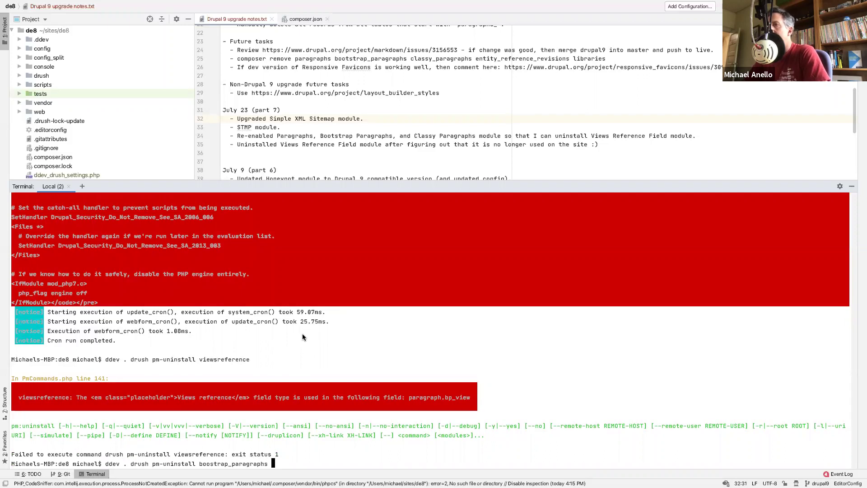
text( viewsreference)
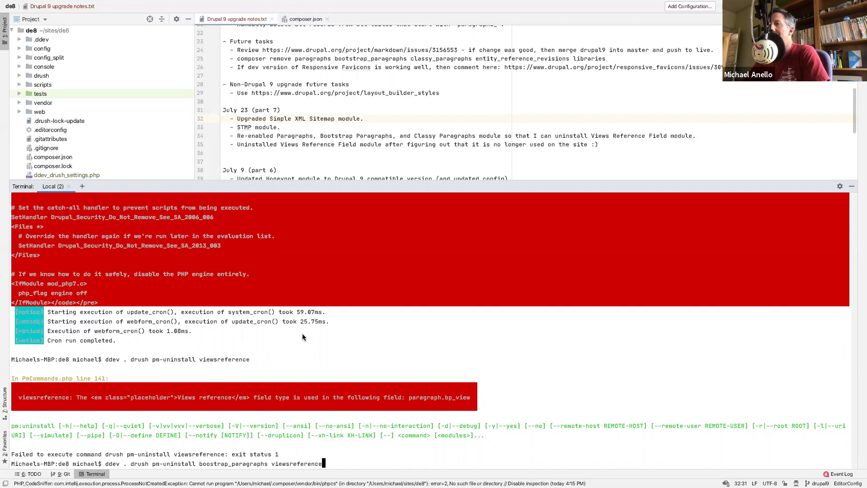
key(Return)
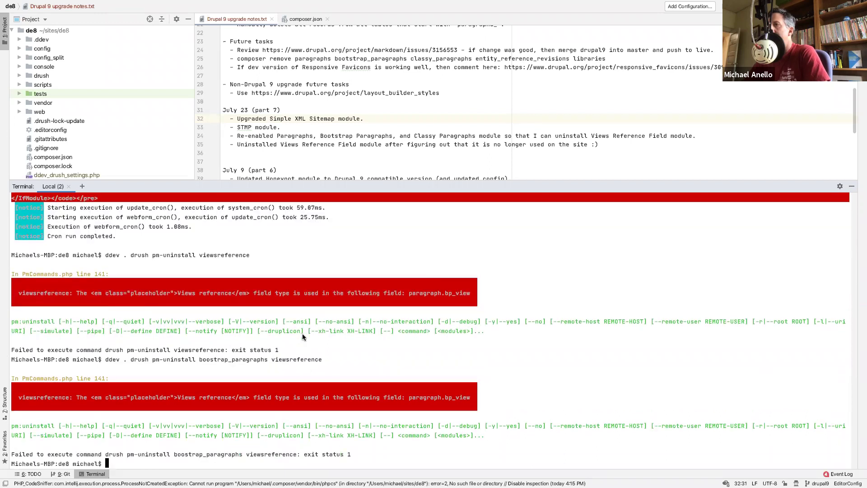
key(Up)
key(BackSpace)
key(BackSpace)
key(BackSpace)
key(BackSpace)
key(BackSpace)
key(BackSpace)
key(BackSpace)
key(BackSpace)
key(BackSpace)
key(BackSpace)
key(BackSpace)
key(BackSpace)
key(BackSpace)
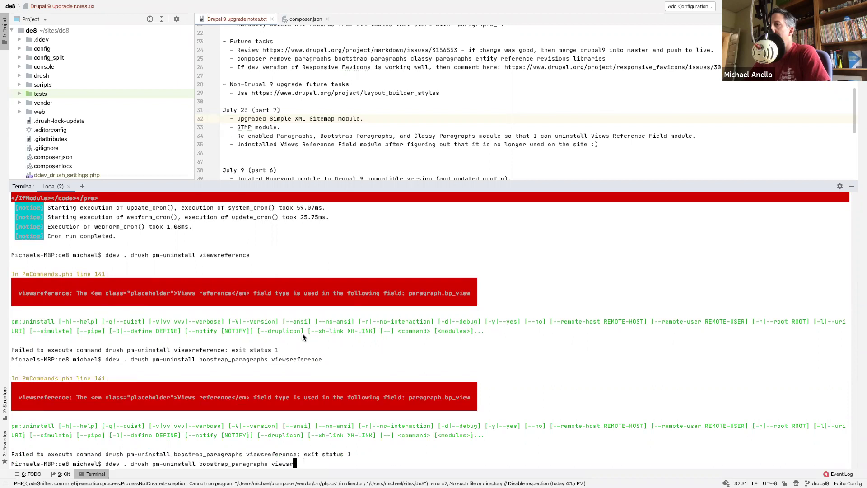
key(Return)
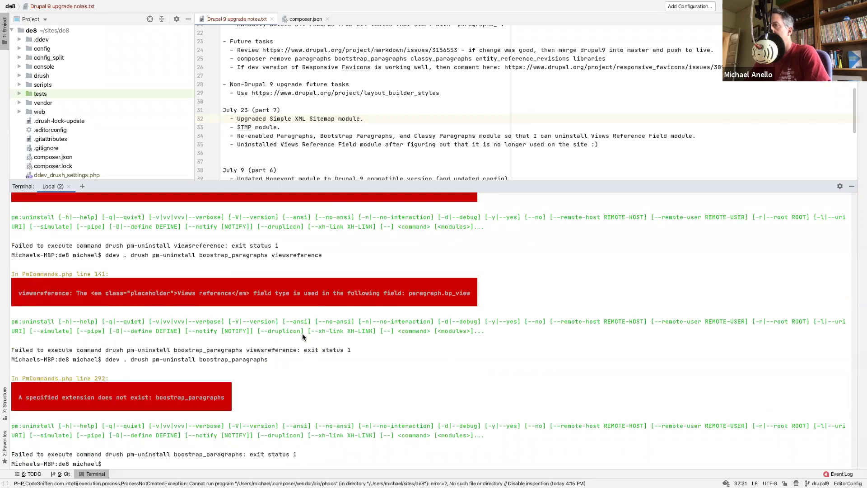
- Fix the bootstrap_paragraphs spelling and uninstall it together with viewsreference
key(Up)
key(Left)
key(Left)
key(Left)
key(Left)
key(Left)
key(Left)
key(Left)
key(Left)
key(Left)
key(Left)
key(Left)
key(Left)
key(Left)
key(Left)
key(Left)
key(Left)
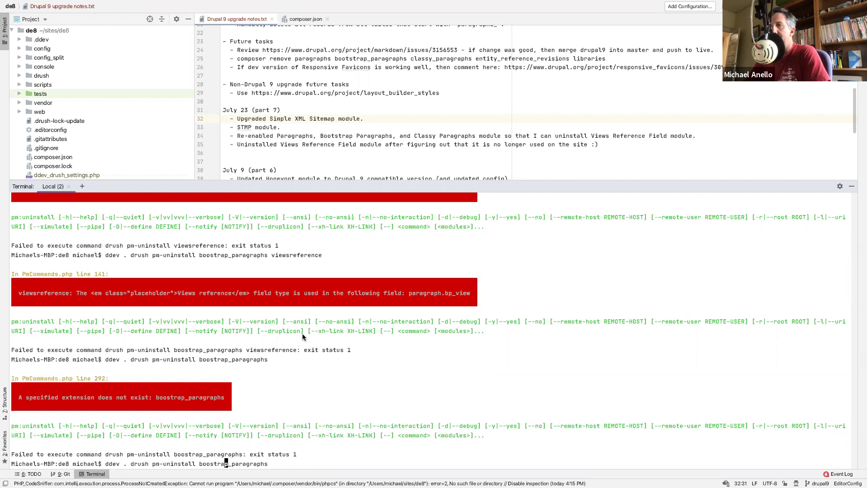
text(t)
key(Right)
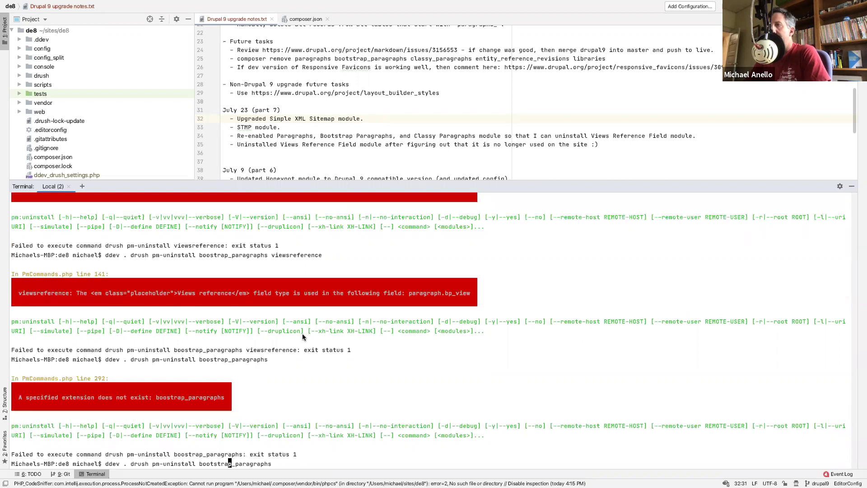
key(Left)
key(Left)
key(Left)
key(Left)
key(Left)
key(Left)
key(Left)
key(Left)
key(Left)
key(Left)
key(Left)
text(vi)
text(ewsreferenc)
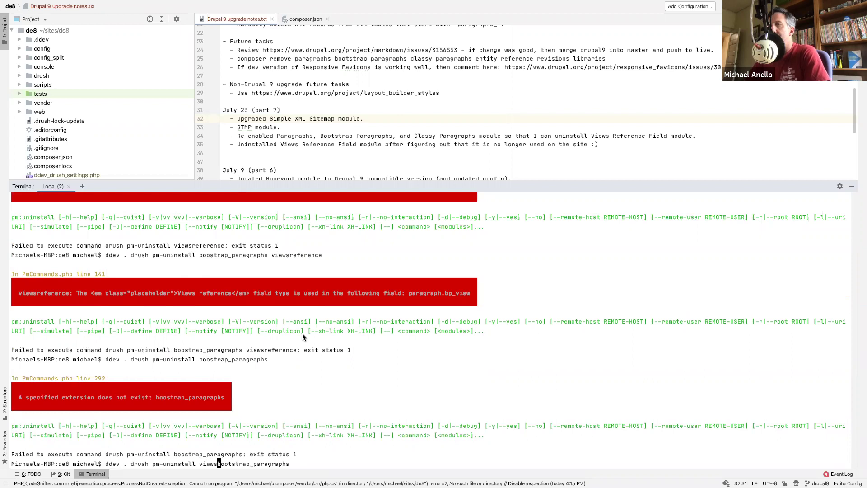
text(e)
key(Return)
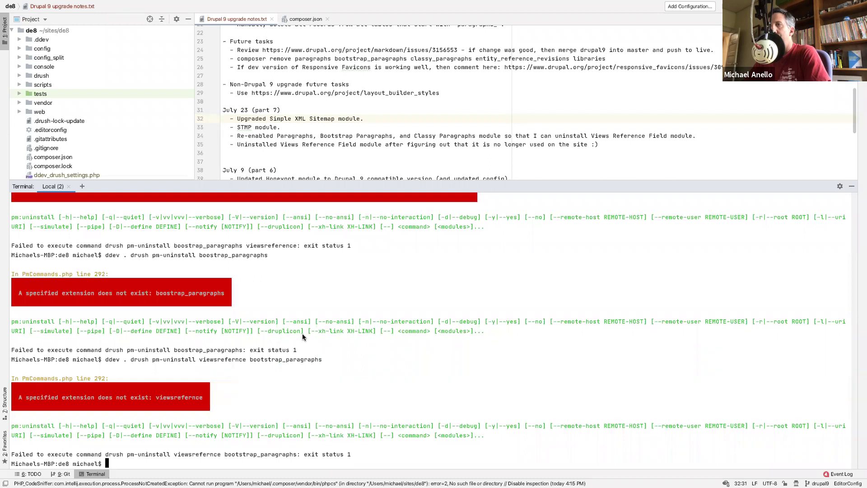
- Correct the viewsreference misspelling and rerun the combined uninstall
key(Up)
key(Left)
key(Left)
key(Left)
key(Left)
key(Left)
key(Left)
key(Left)
key(Left)
key(Left)
key(Left)
key(Left)
key(Left)
key(Left)
key(Left)
key(Left)
key(Left)
key(Left)
key(Left)
key(Left)
key(Left)
text(e)
key(Return)
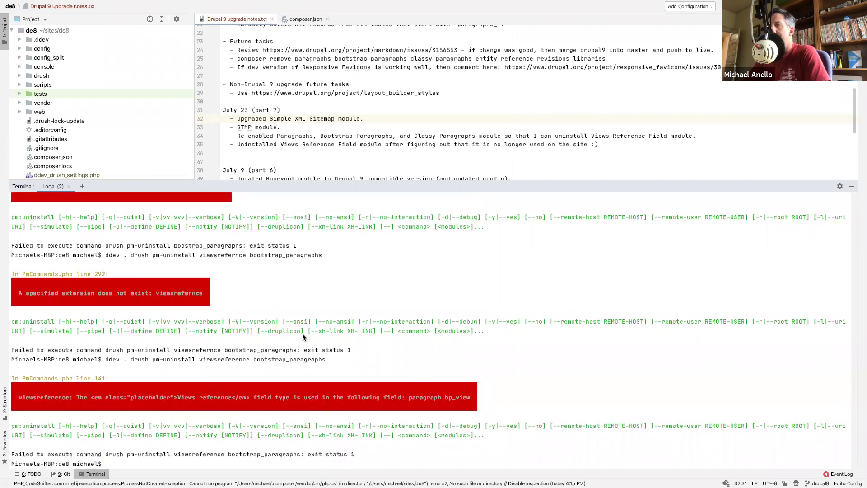
- Drop viewsreference from the command and run ddev . drush pm-uninstall bootstrap_paragraphs
key(Up)
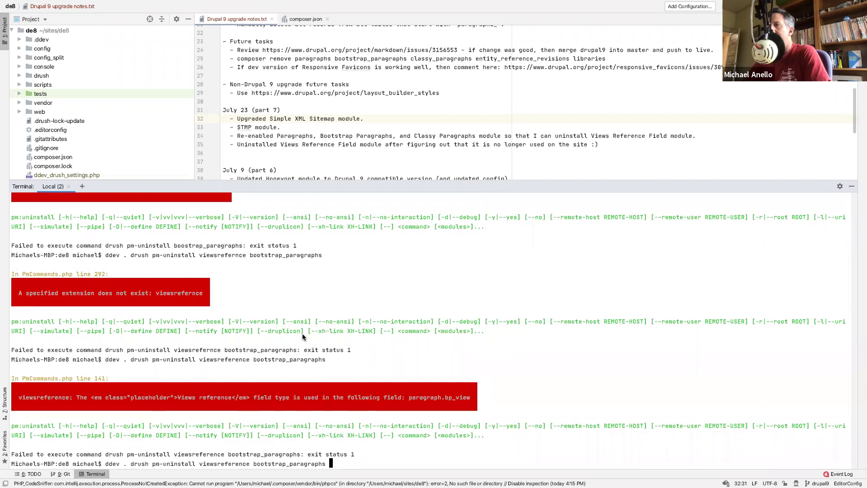
key(Left)
key(Left)
key(Left)
key(Left)
key(Left)
key(Left)
key(Left)
key(Left)
key(Left)
key(Left)
key(Left)
key(Left)
key(Left)
key(Left)
key(Left)
key(Left)
key(Left)
key(Left)
key(Left)
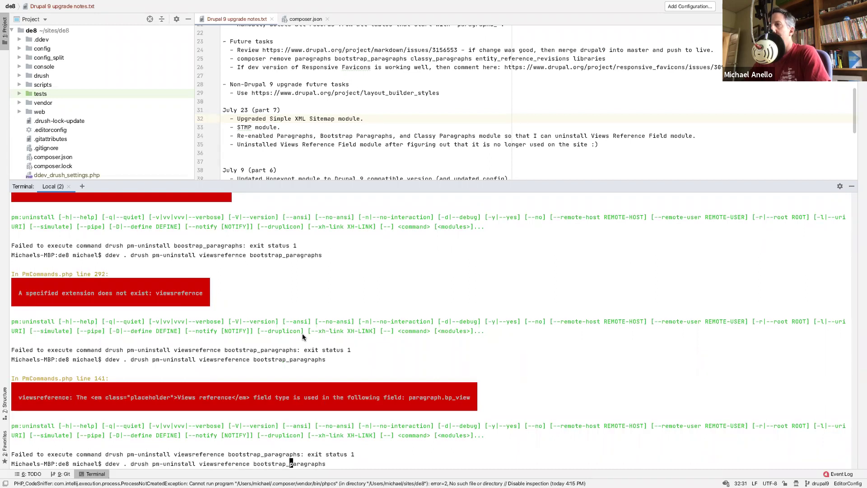
key(Left)
key(BackSpace)
key(BackSpace)
key(BackSpace)
key(BackSpace)
key(BackSpace)
key(BackSpace)
key(BackSpace)
key(BackSpace)
key(BackSpace)
key(BackSpace)
key(BackSpace)
key(BackSpace)
key(BackSpace)
key(BackSpace)
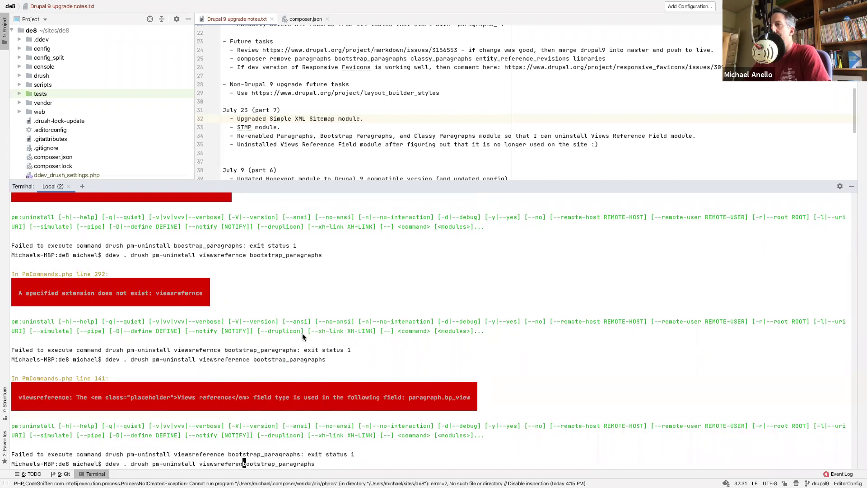
key(BackSpace)
key(Return)
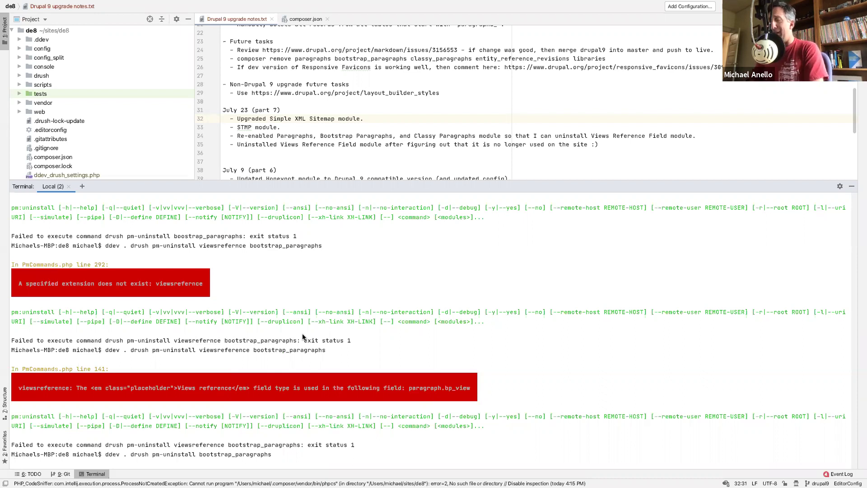
- Try uninstalling viewsreference alone by trimming bootstrap_paragraphs off the recalled command
key(Up)
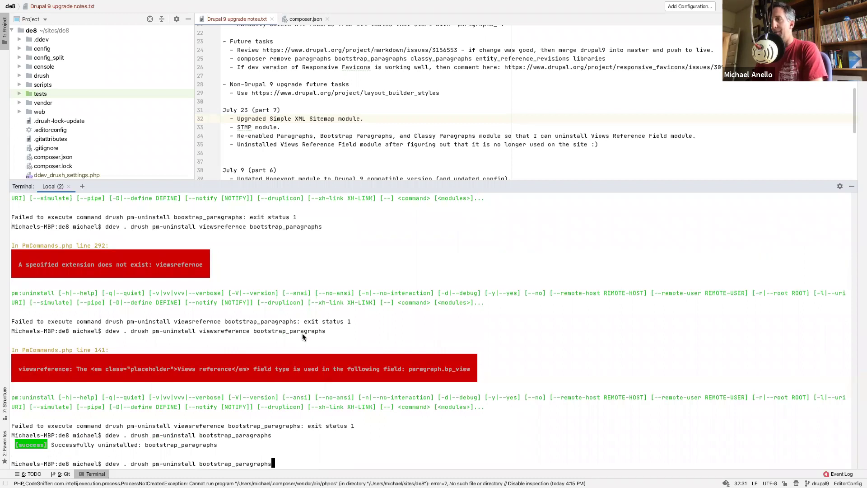
key(Up)
key(BackSpace)
key(BackSpace)
key(BackSpace)
key(BackSpace)
key(BackSpace)
key(BackSpace)
key(BackSpace)
key(BackSpace)
key(BackSpace)
key(BackSpace)
key(BackSpace)
key(BackSpace)
key(BackSpace)
key(BackSpace)
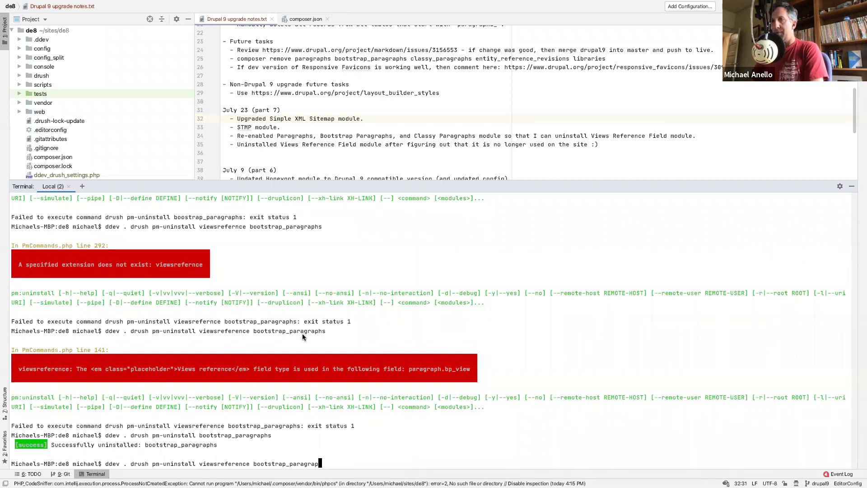
key(BackSpace)
key(BackSpace)
key(BackSpace)
key(BackSpace)
key(BackSpace)
key(BackSpace)
key(BackSpace)
key(BackSpace)
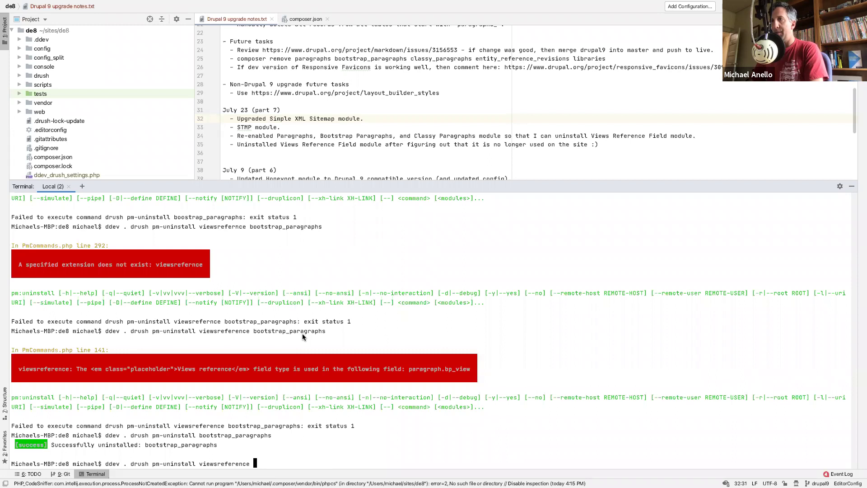
key(Return)
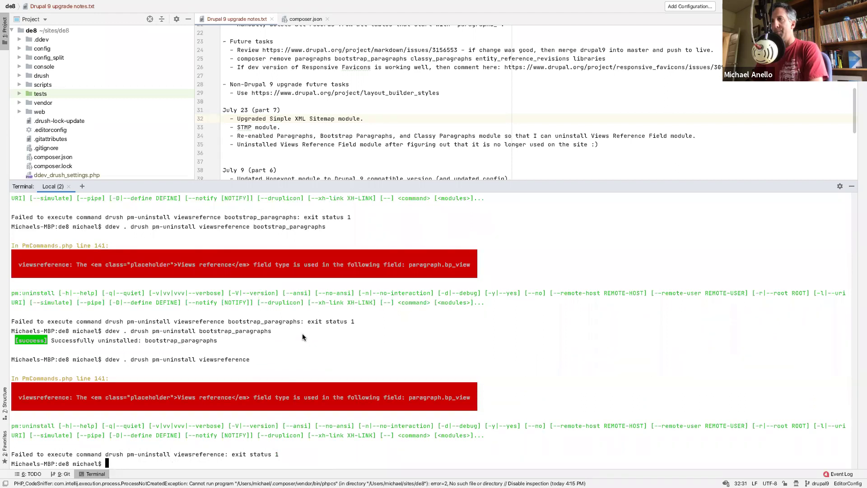
- Run ddev . drush cron from command history
text(d)
key(Up)
key(Up)
key(Up)
key(Up)
key(Up)
key(Up)
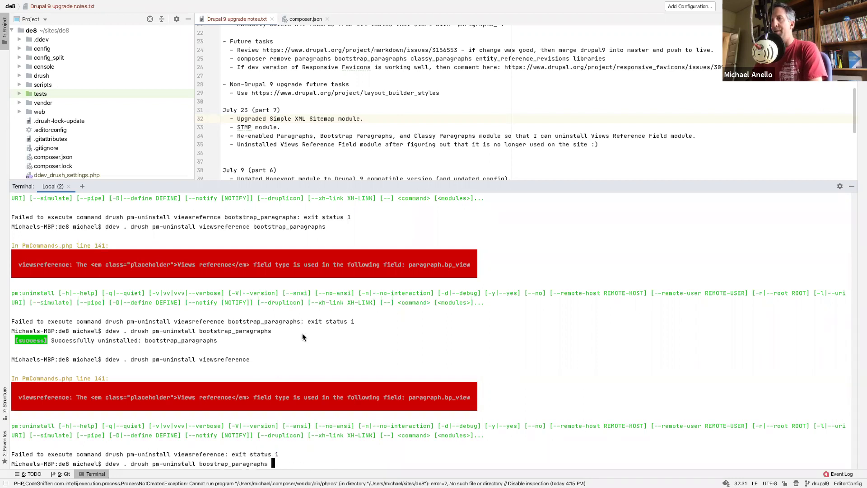
key(Up)
key(Up)
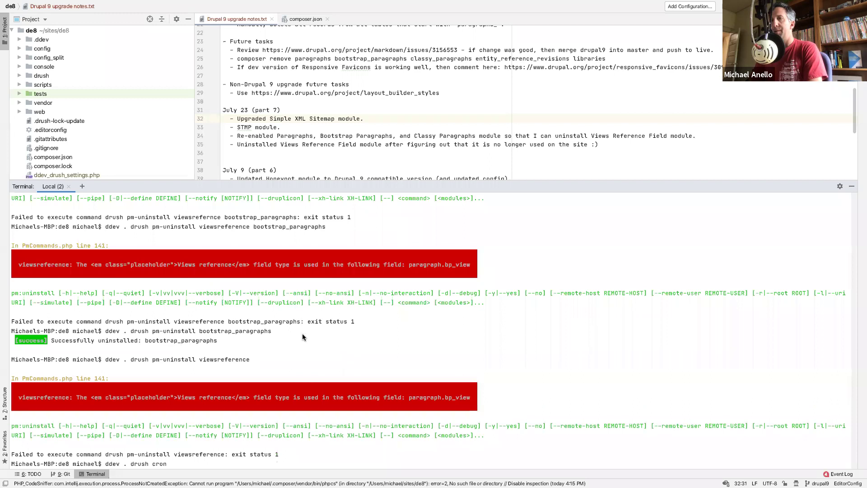
key(Return)
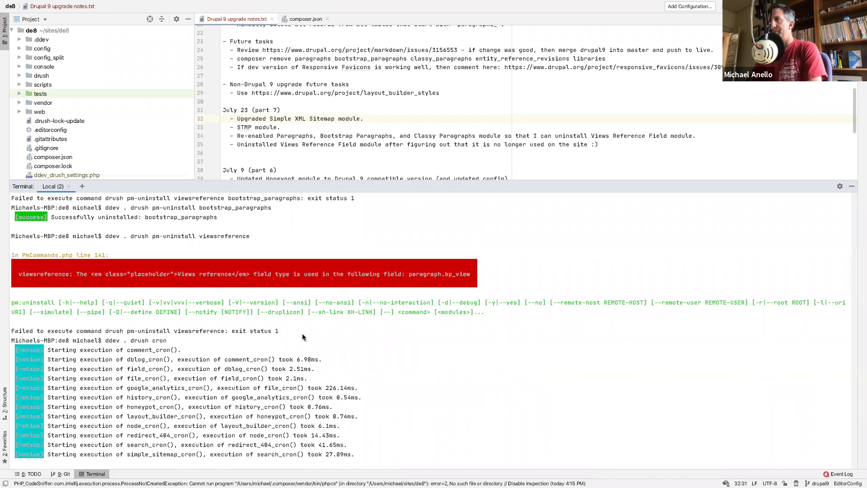
- Retry the viewsreference uninstall after cron, then move to the browser desktop
key(Up)
key(Up)
key(Return)
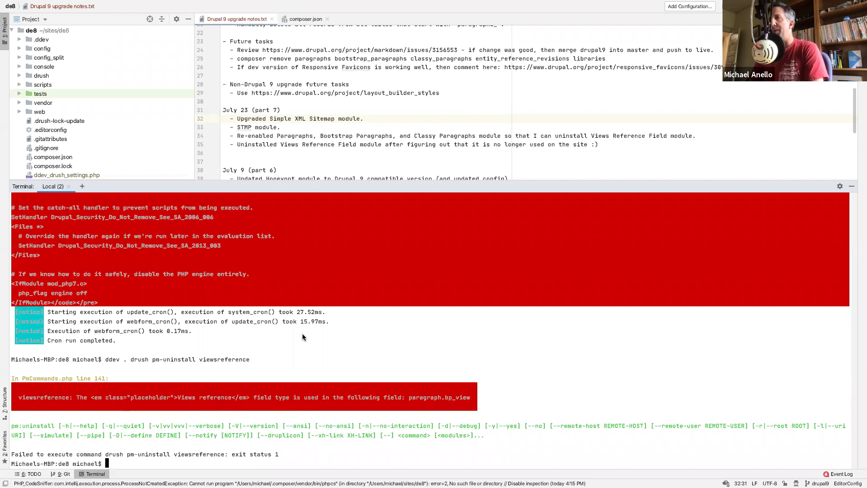
key(ctrl+Left)
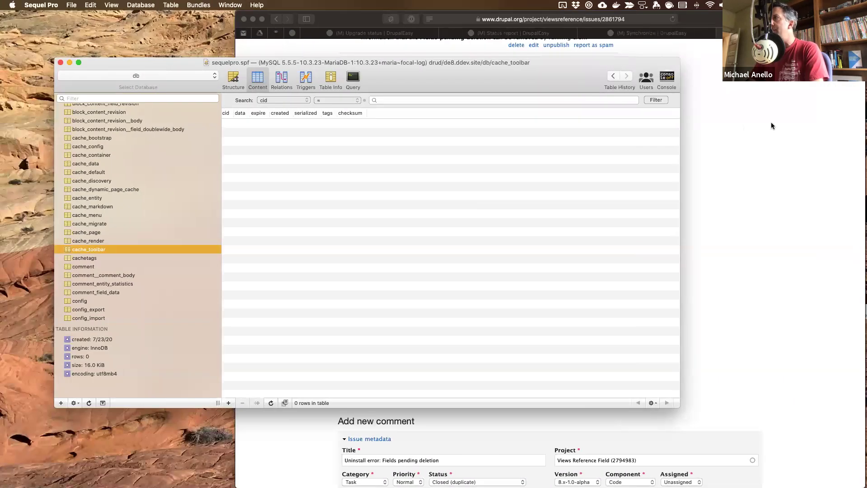
- Close the Upgrade status, Status report and Uninstall error issue tabs
click(690, 118)
click(600, 34)
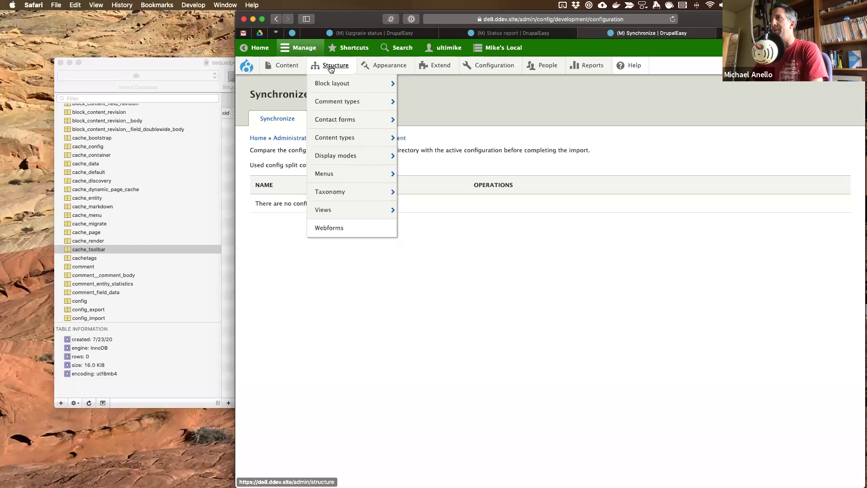
click(331, 67)
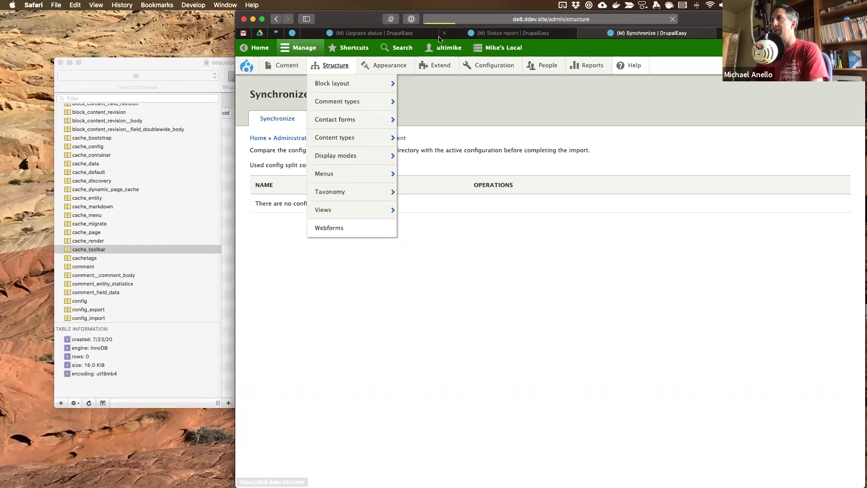
click(410, 34)
key(super+w)
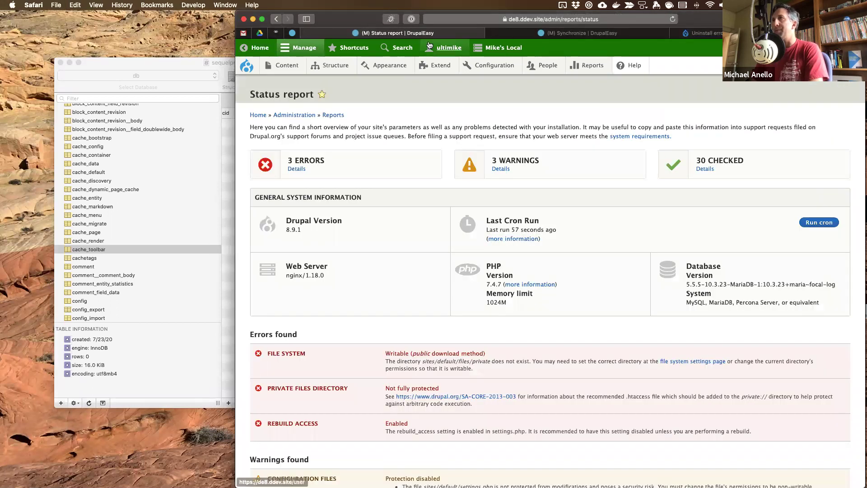
key(super+w)
click(681, 32)
key(super+w)
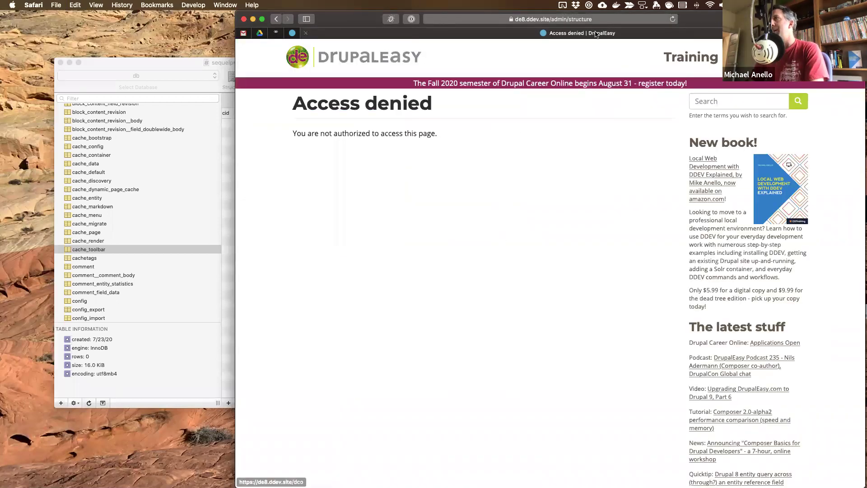
- Go to the user's profile page, then to the site's /user/login page
click(499, 19)
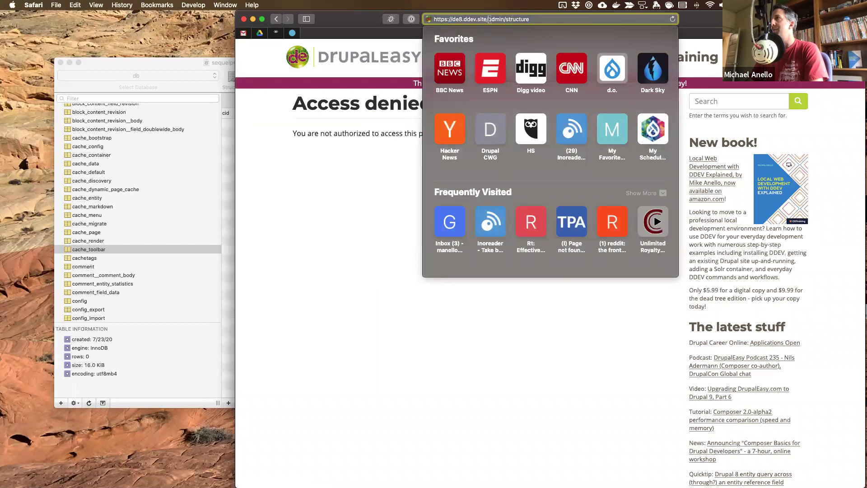
drag(488, 20, 564, 20)
text(users/ultimike)
key(Return)
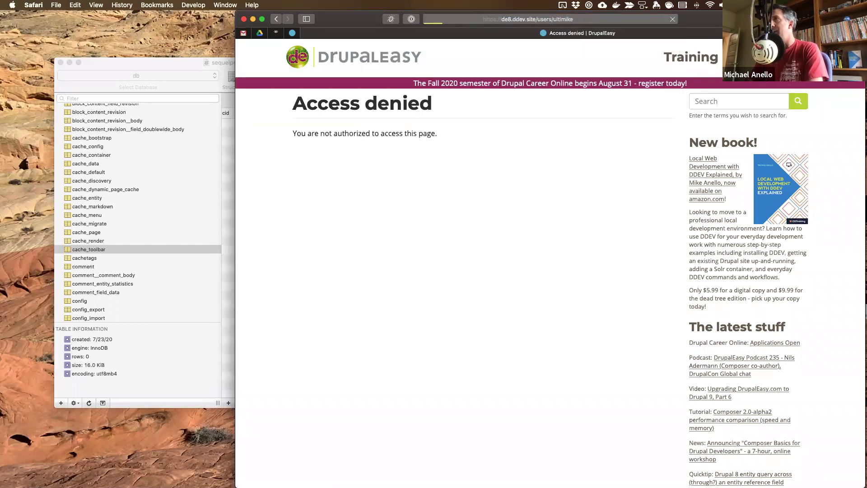
click(506, 19)
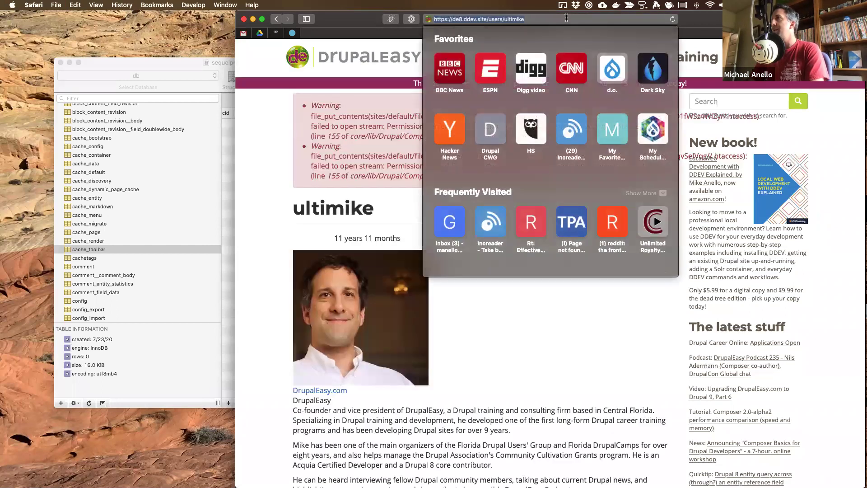
click(499, 21)
drag(499, 21, 547, 22)
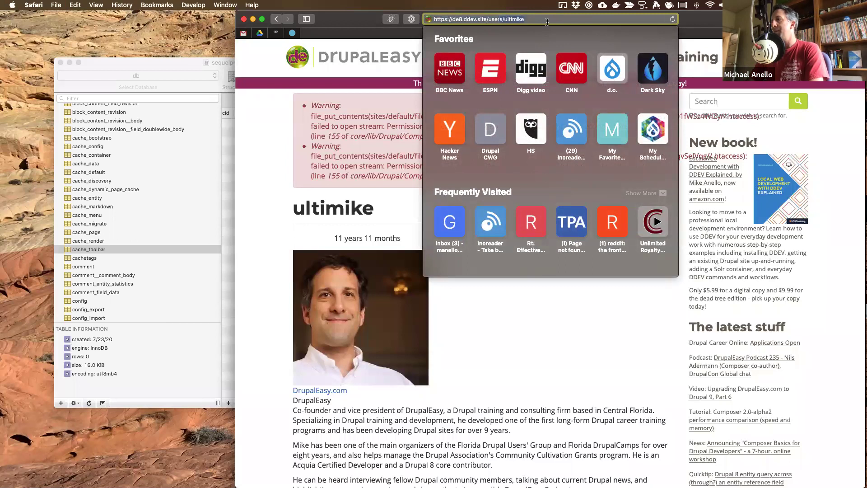
text(/login)
key(Return)
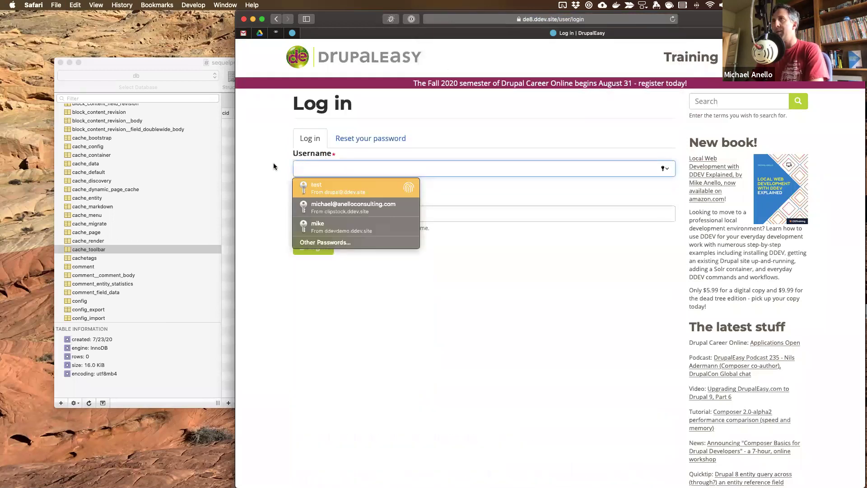
- Log in with the site's saved credentials from 1Password, declining to save the password
click(261, 126)
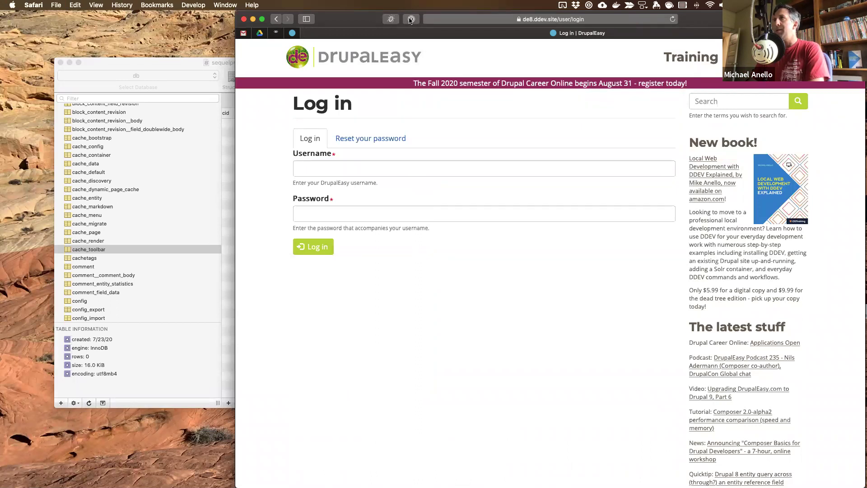
key(super+backslash)
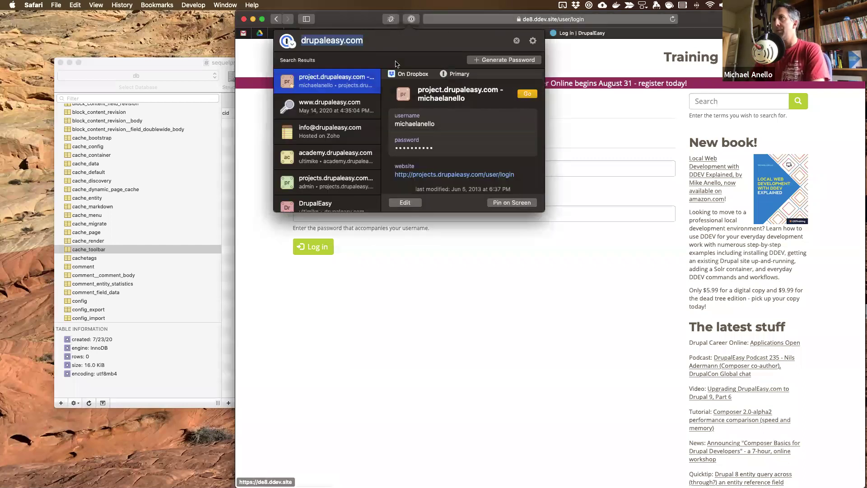
scroll(329, 171, down, 2)
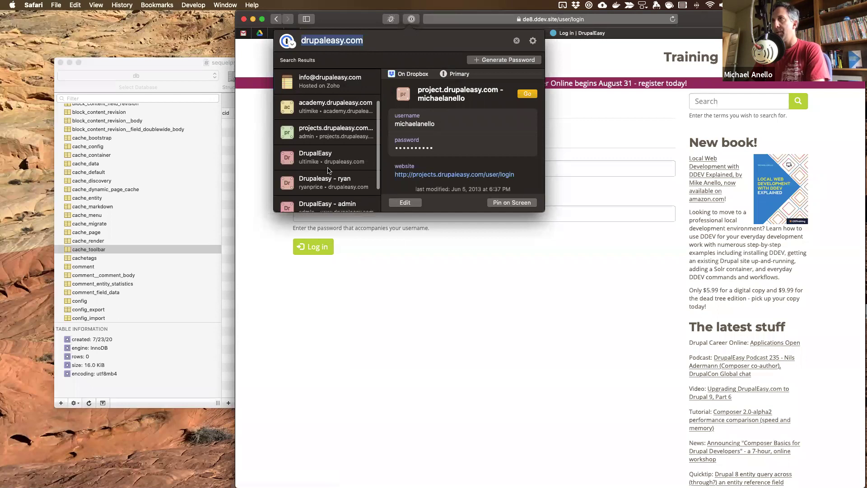
click(330, 156)
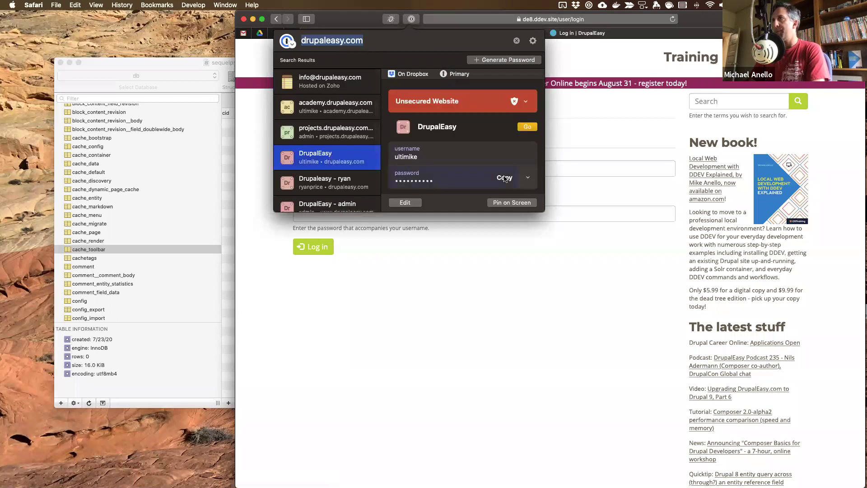
click(564, 172)
click(563, 172)
text(ultimike)
key(Tab)
text(********)
key(Return)
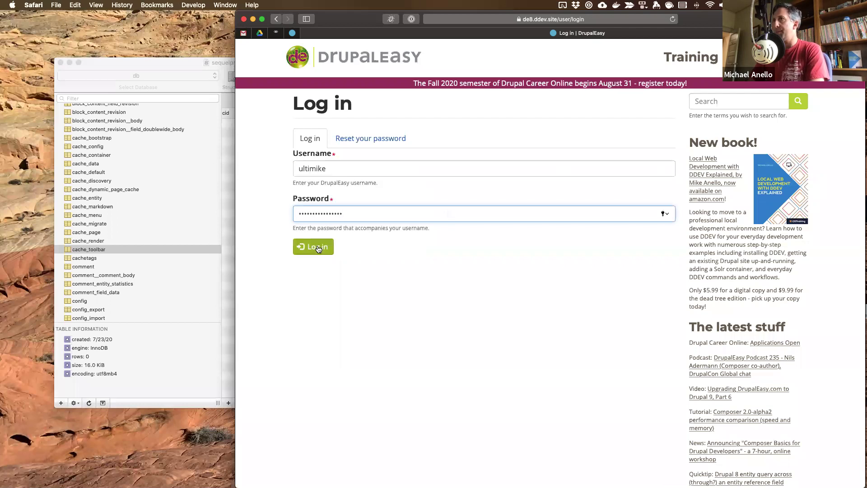
click(475, 205)
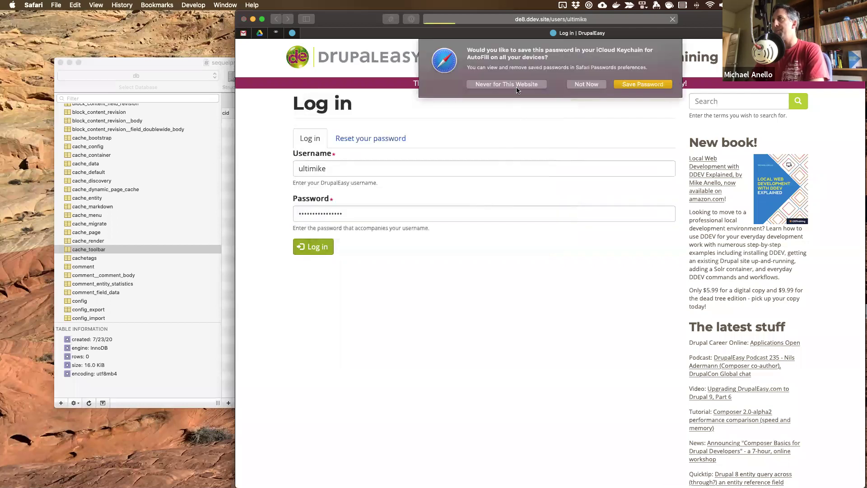
click(589, 81)
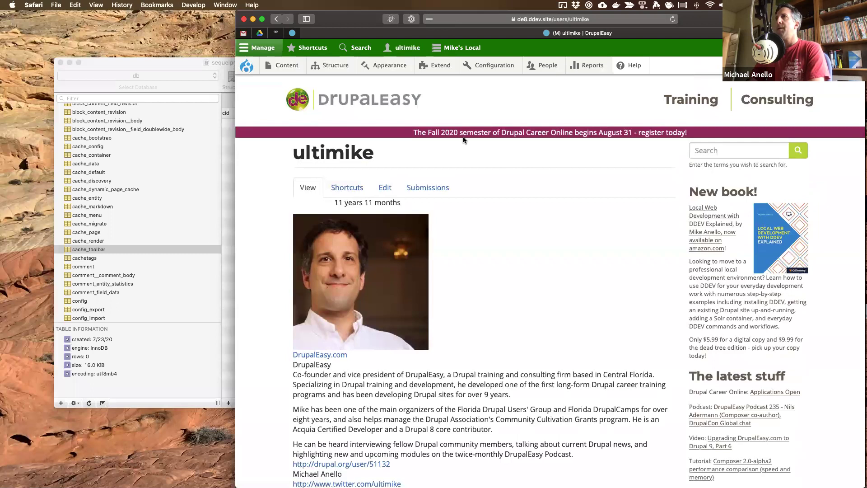
- Open Structure > Paragraphs types
mouse_move(337, 68)
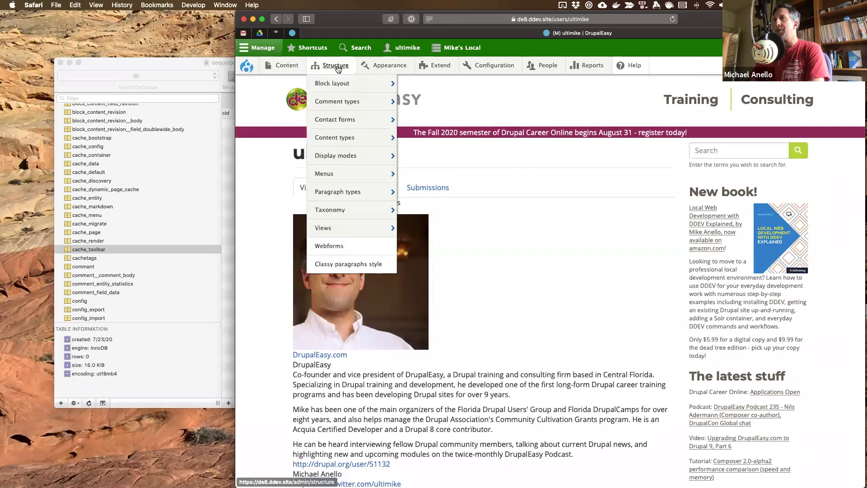
mouse_move(332, 194)
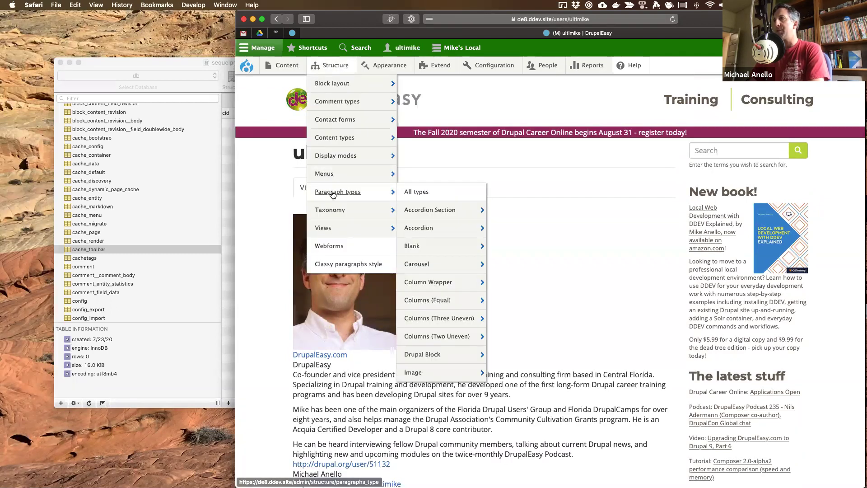
click(333, 193)
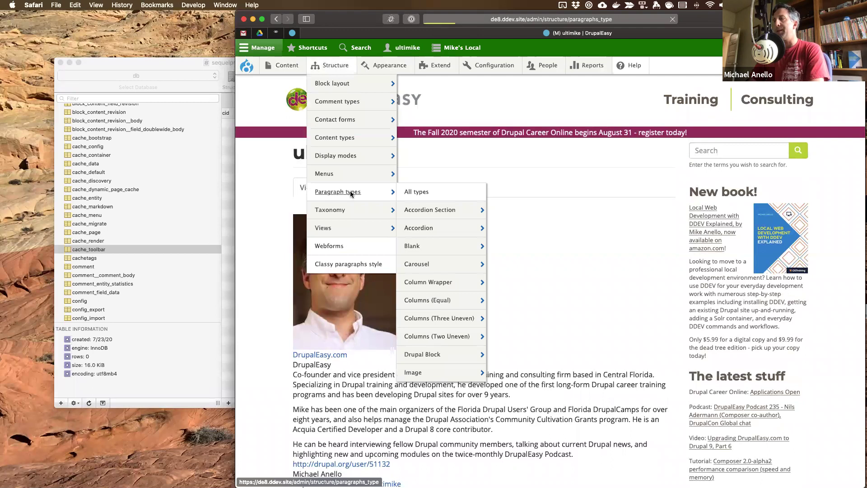
scroll(359, 327, down, 2)
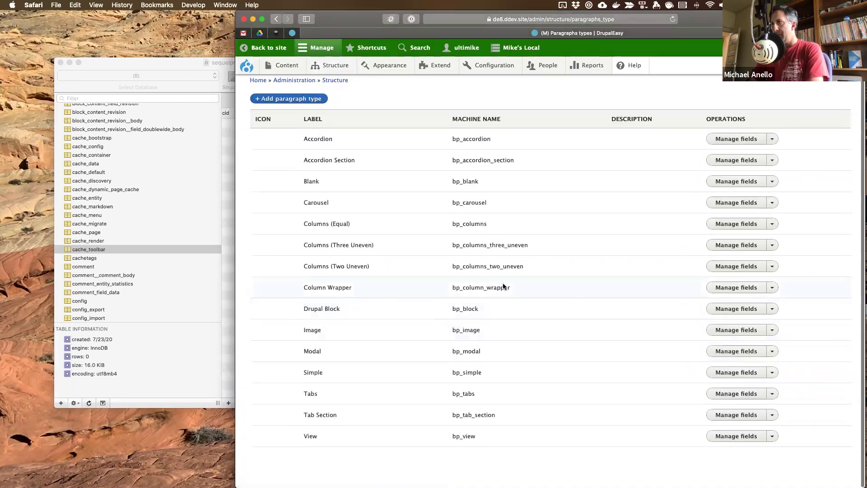
- Delete the View paragraph type and confirm the deletion
key(ctrl+Right)
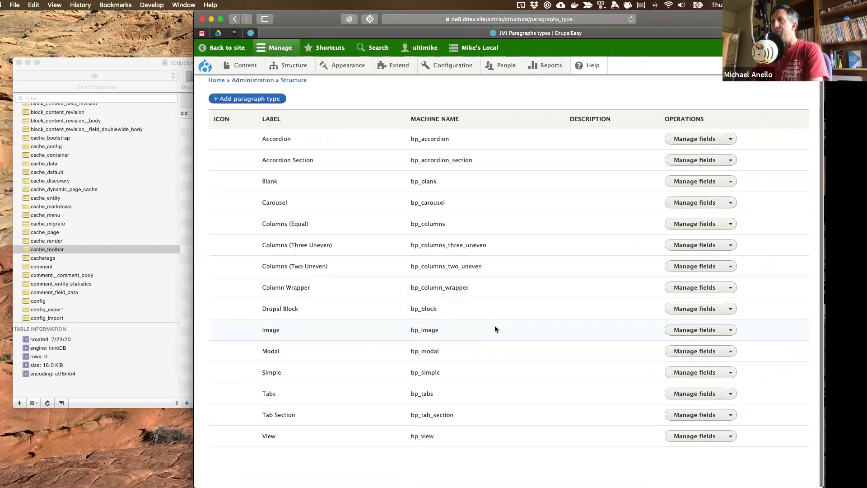
key(ctrl+Left)
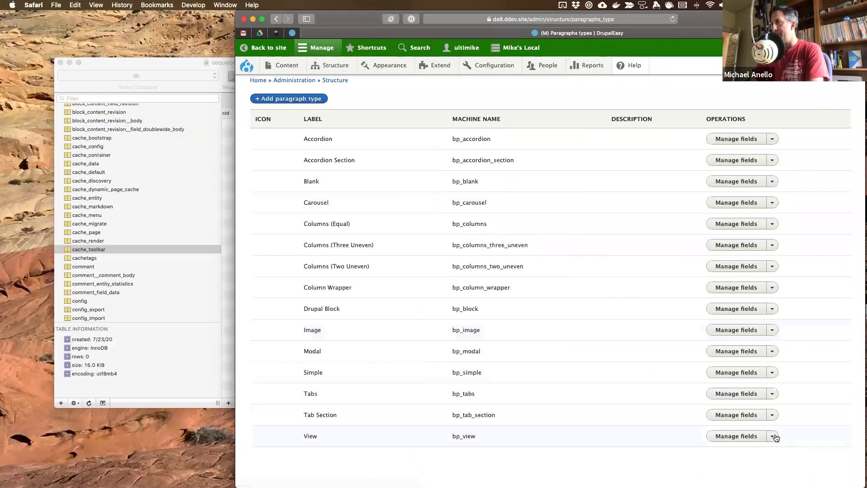
click(772, 436)
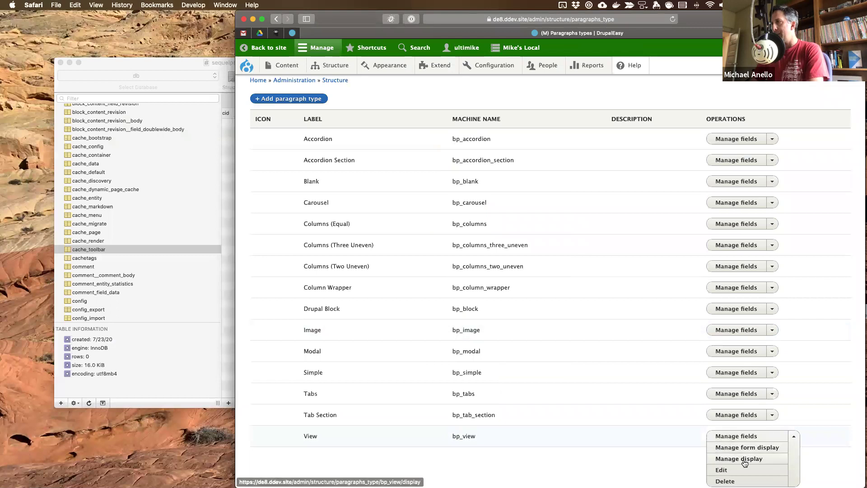
click(725, 480)
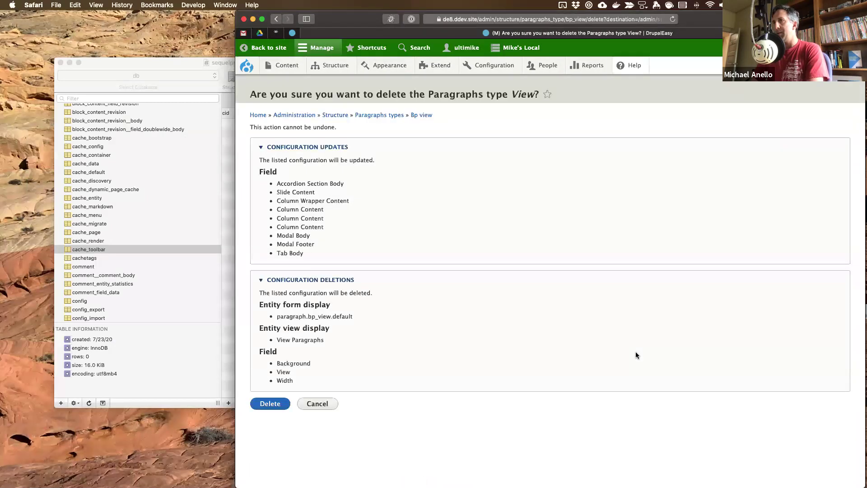
click(261, 407)
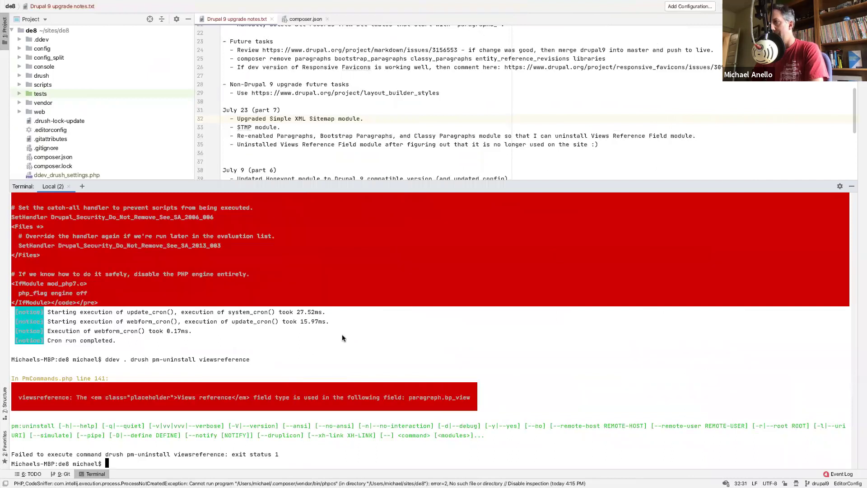
- Uninstall viewsreference, then classy_paragraphs after fixing its spelling
key(Up)
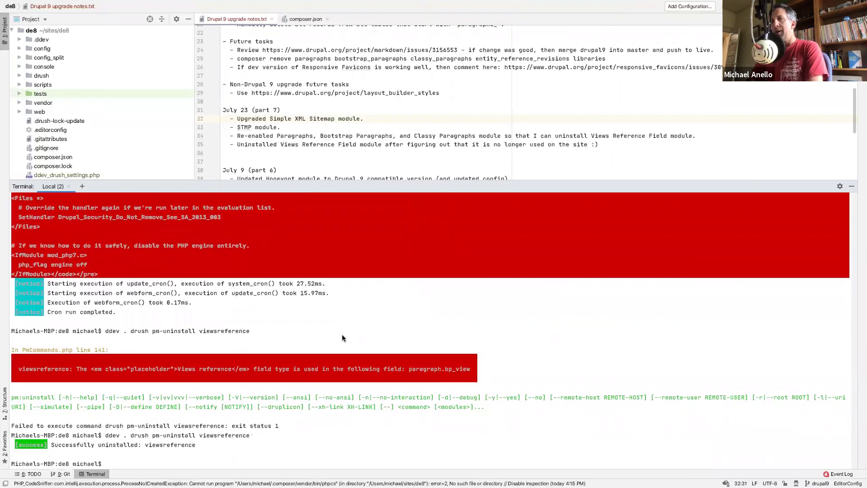
key(Up)
key(BackSpace)
key(BackSpace)
key(BackSpace)
key(BackSpace)
key(BackSpace)
key(BackSpace)
key(BackSpace)
key(BackSpace)
key(BackSpace)
key(BackSpace)
key(BackSpace)
key(BackSpace)
key(BackSpace)
key(BackSpace)
text(class_paragraphs)
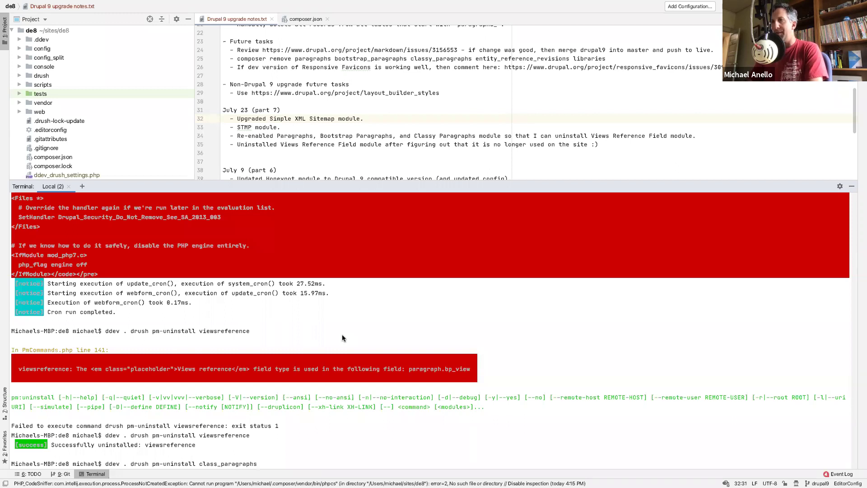
key(Left)
key(Left)
key(Left)
key(Left)
key(Left)
key(Left)
key(Left)
key(Left)
key(Left)
key(Left)
text(y)
key(Return)
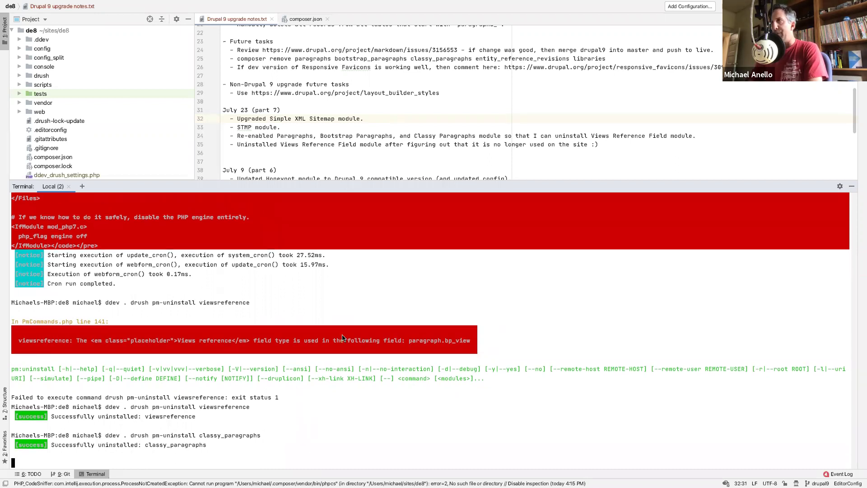
- Edit the recalled command to run ddev . drush pm-uninstall paragraphs
key(Up)
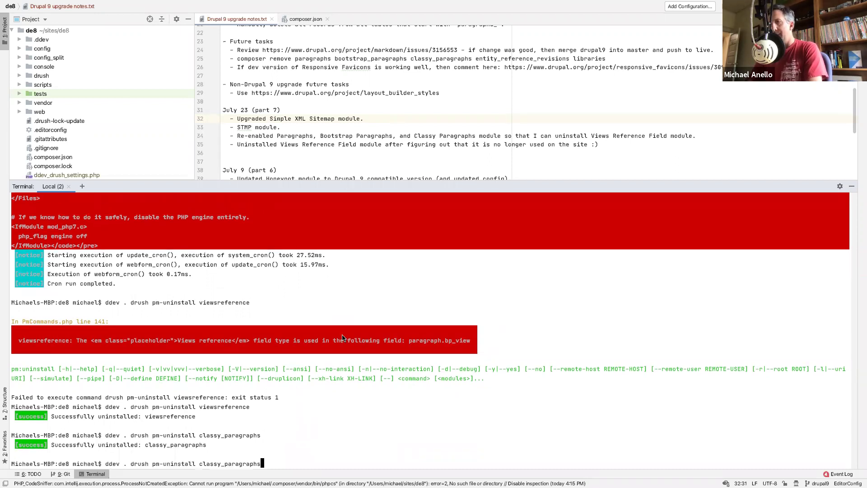
key(Left)
key(Left)
key(Left)
key(Left)
key(Left)
key(Left)
key(Left)
key(Left)
key(Left)
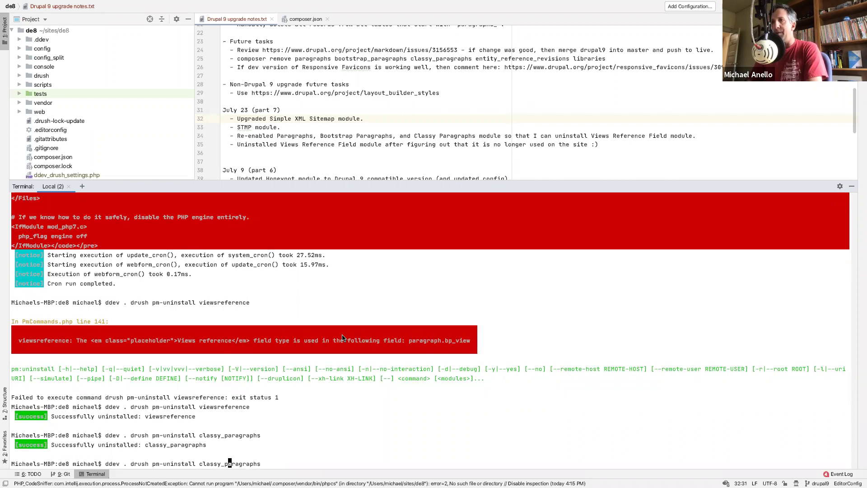
key(BackSpace)
key(BackSpace)
key(BackSpace)
key(BackSpace)
key(BackSpace)
key(BackSpace)
key(BackSpace)
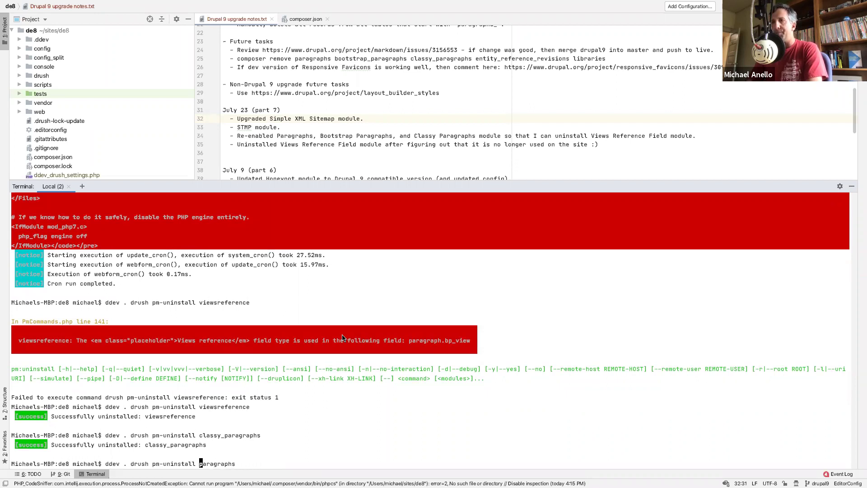
key(Return)
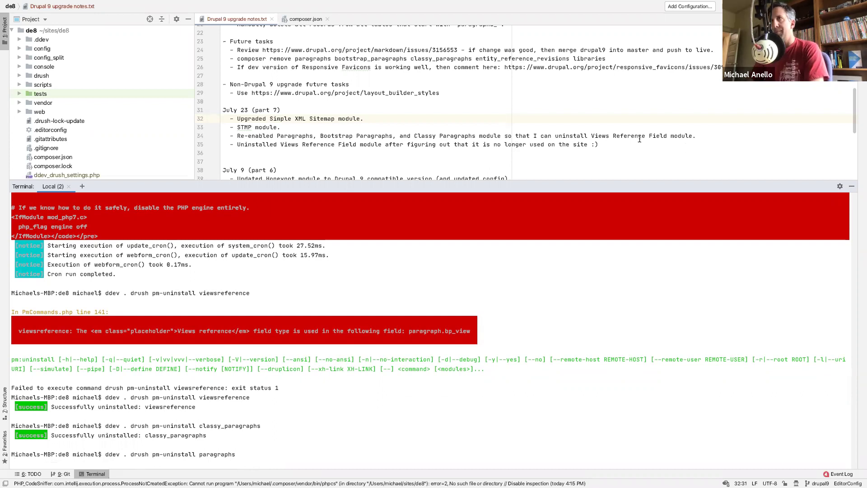
- Add line 35: 'The issue was with Bootstrap Paragraphs module not cleaning up after itself properly.'
click(705, 136)
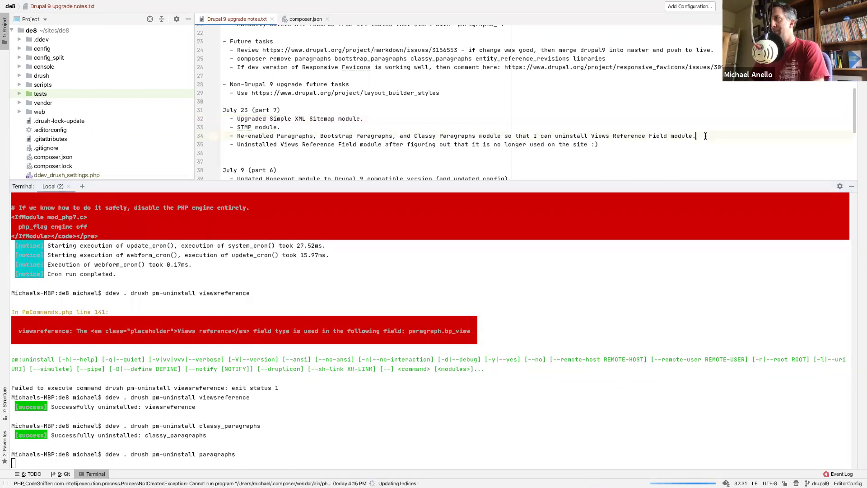
text(T)
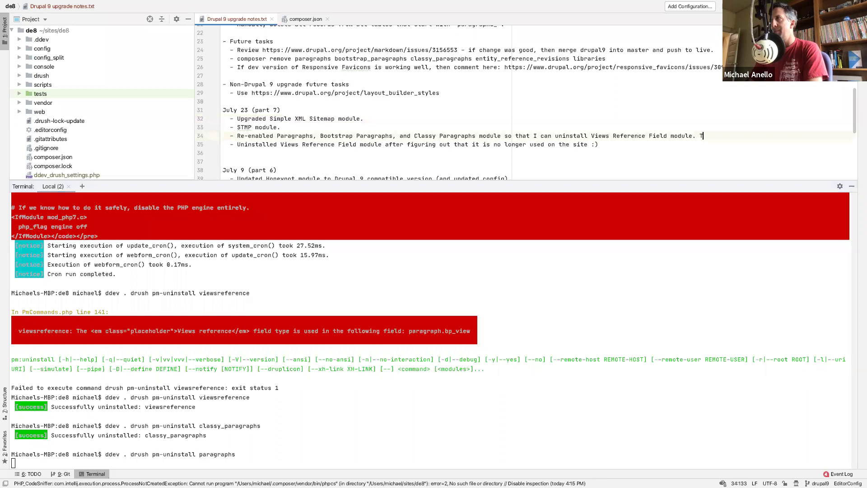
text(he issue was wi)
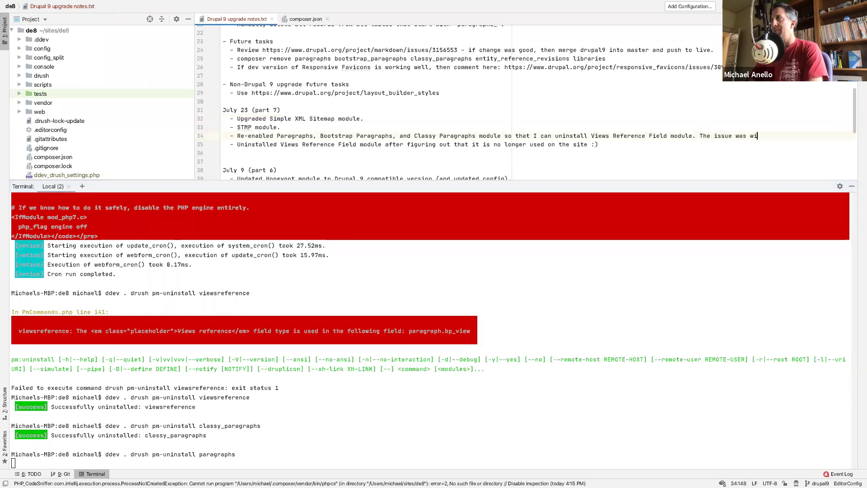
text(th Boo)
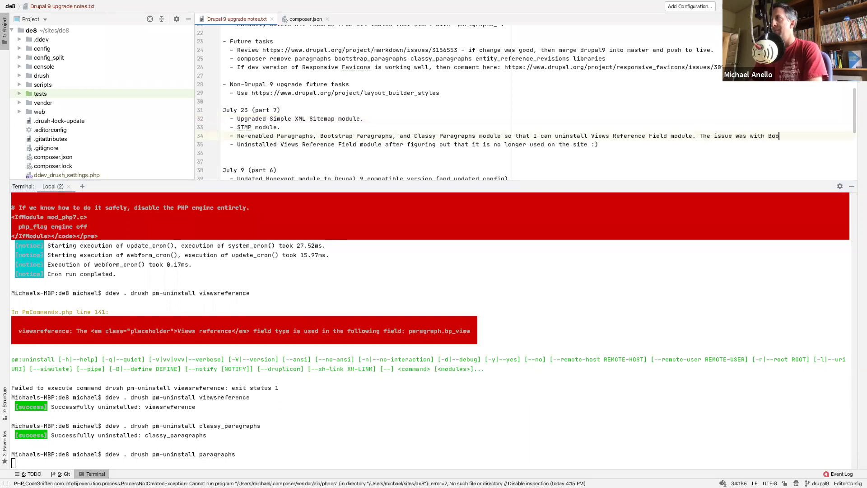
click(699, 135)
key(Return)
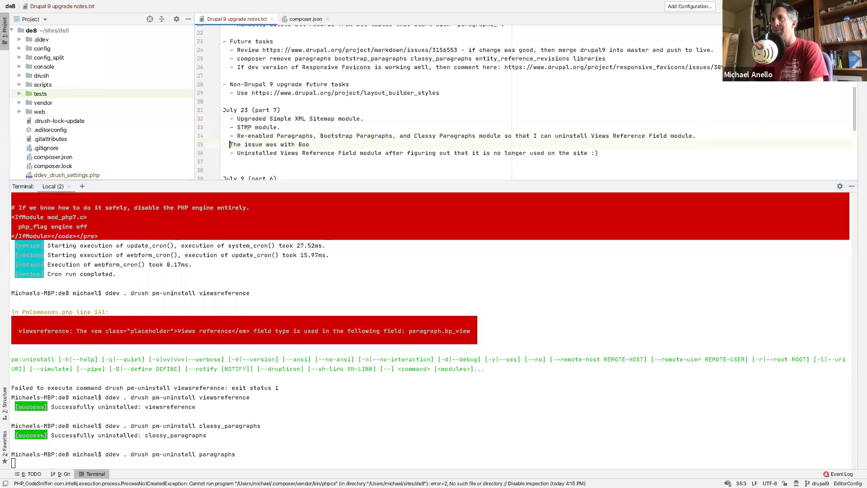
click(422, 144)
text(tstrap Paragraphs module not)
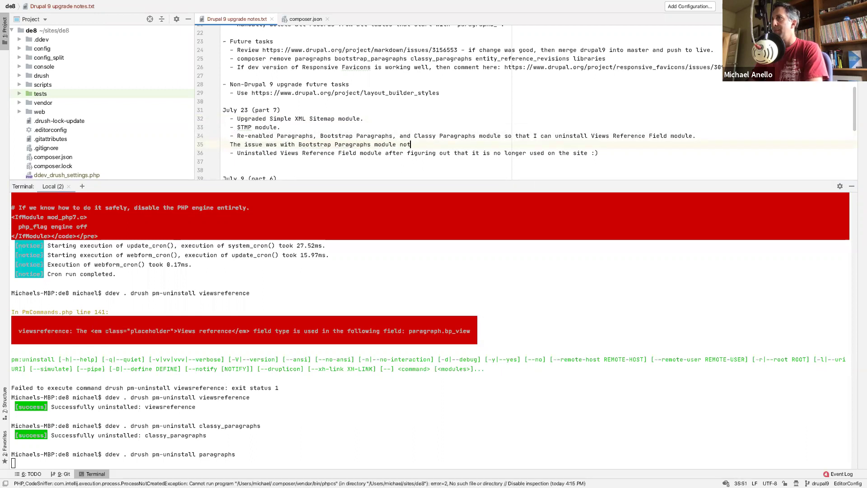
text( cleaning up after itself properly,)
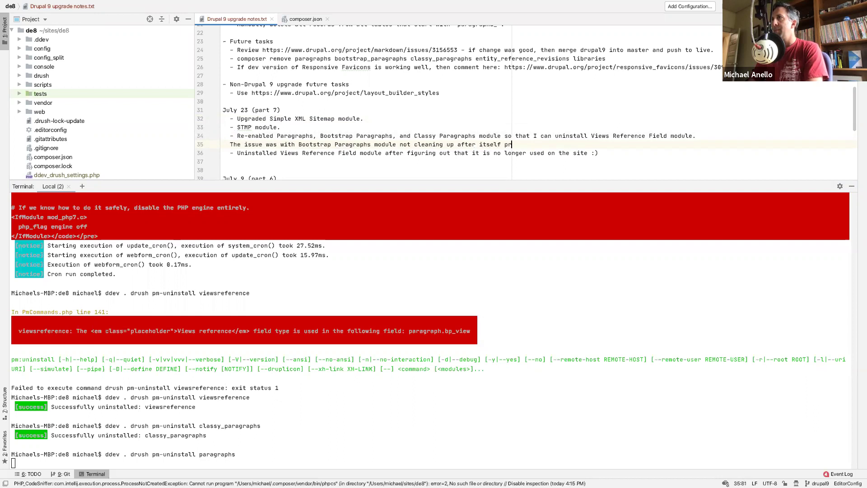
key(BackSpace)
text(.)
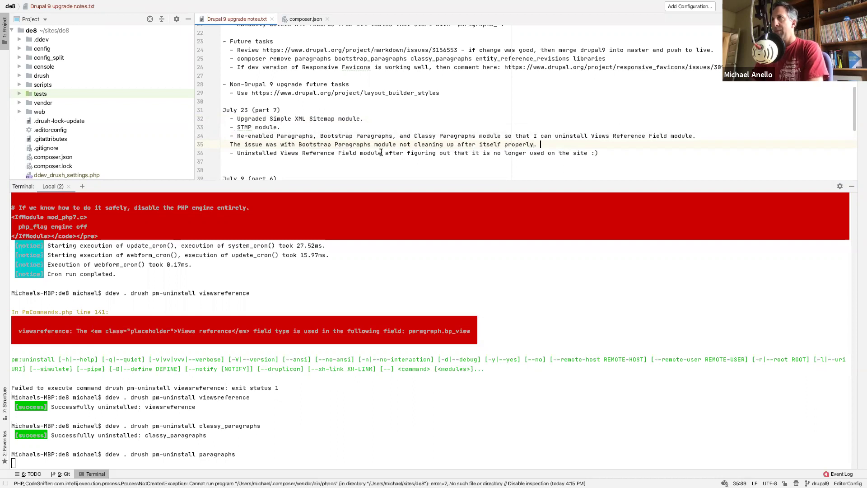
click(225, 389)
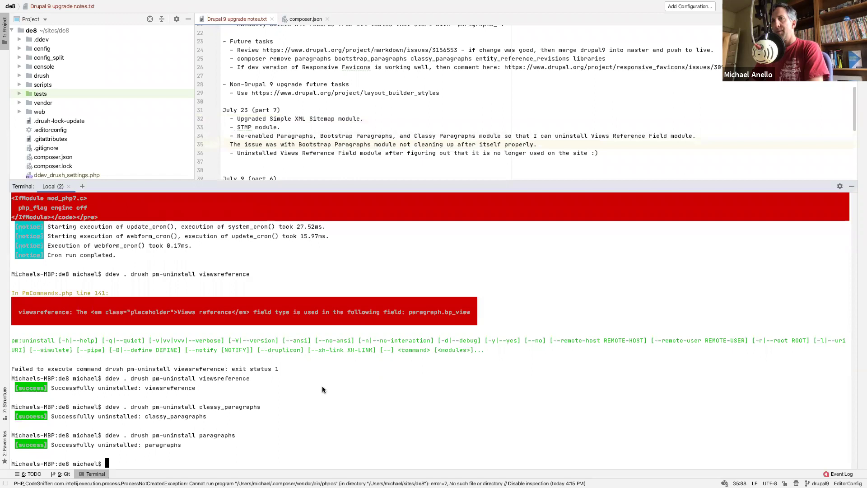
- Run ddev . drush pm-uninstall entity_reference_revisions
key(Up)
key(BackSpace)
key(BackSpace)
key(BackSpace)
key(BackSpace)
key(BackSpace)
key(BackSpace)
key(BackSpace)
key(BackSpace)
key(BackSpace)
key(BackSpace)
text(entity_re)
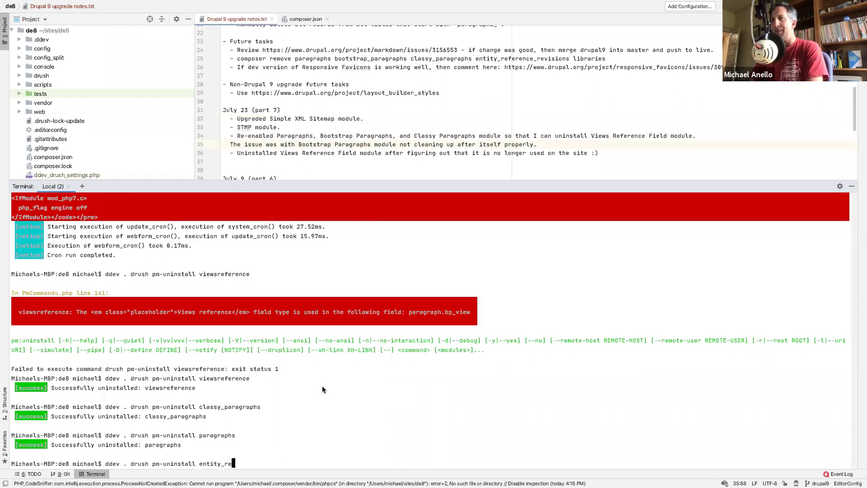
text(ference_revisions)
key(Return)
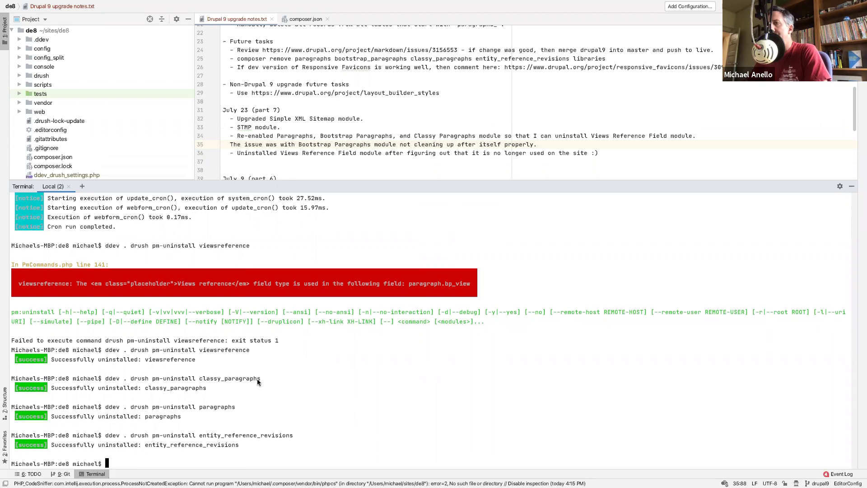
- Run Drupal cron and rebuild the cache with ddev . drush cr
key(Up)
key(Up)
key(Up)
key(Up)
key(Up)
key(Up)
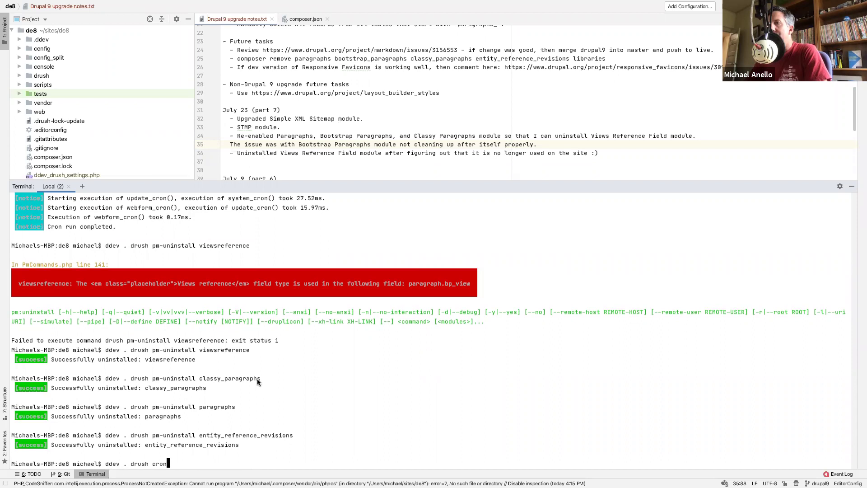
key(Return)
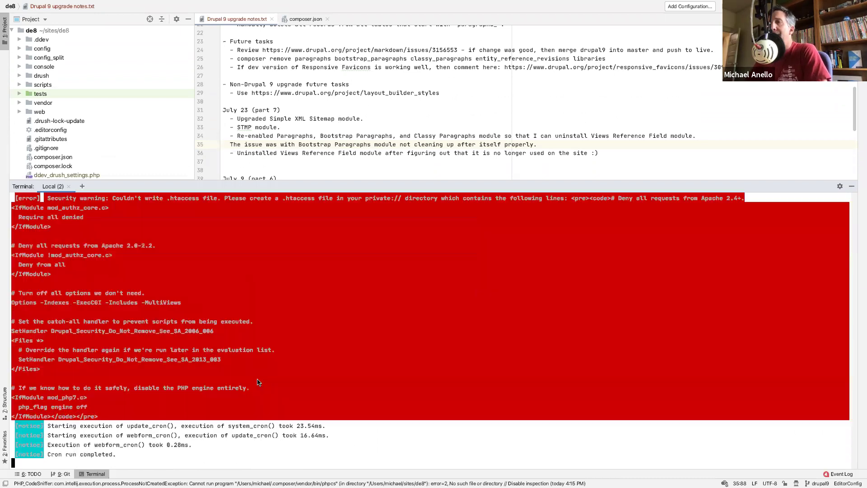
text(ddev . drush cr)
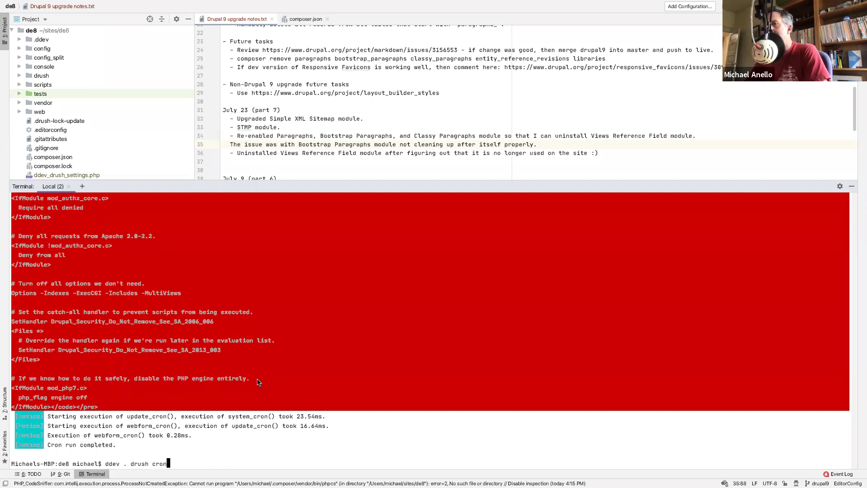
key(Return)
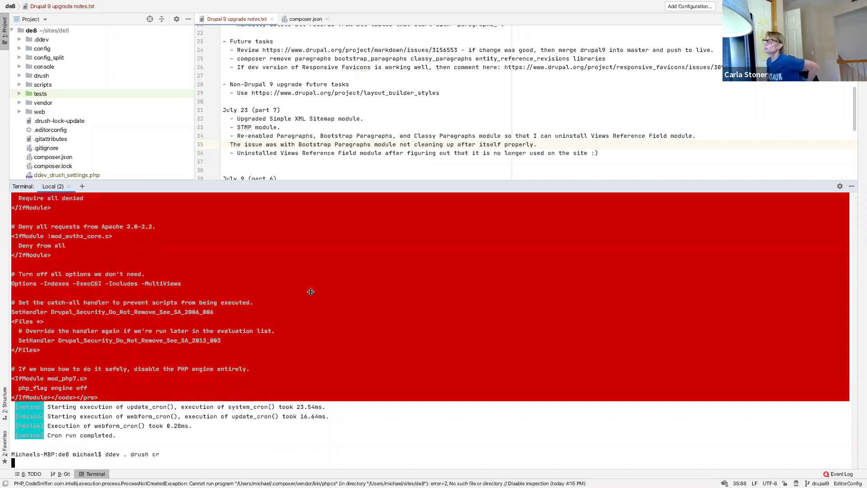
- Select 'Bootstrap Paragraphs' in the line 34 Re-enabled note before returning to Safari
click(378, 135)
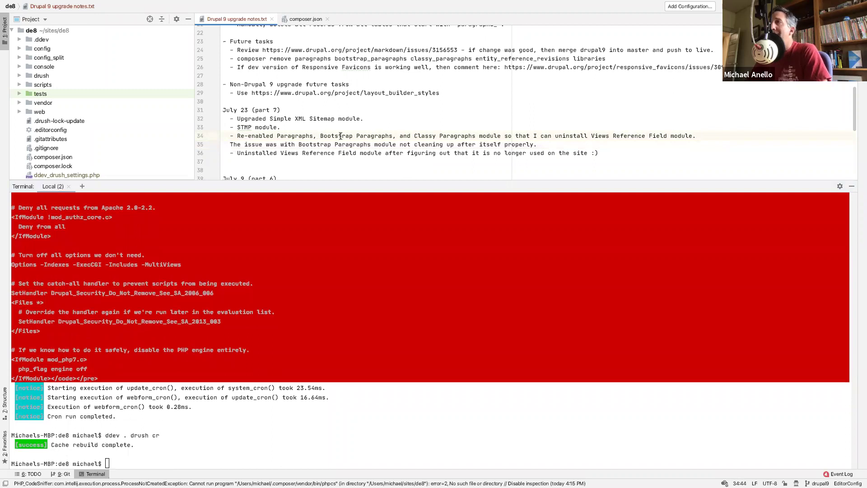
drag(319, 135, 393, 135)
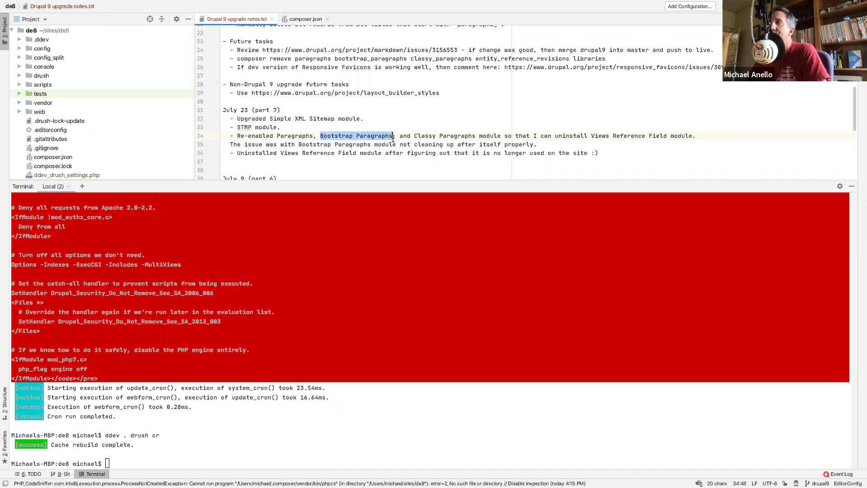
click(482, 144)
key(ctrl+Left)
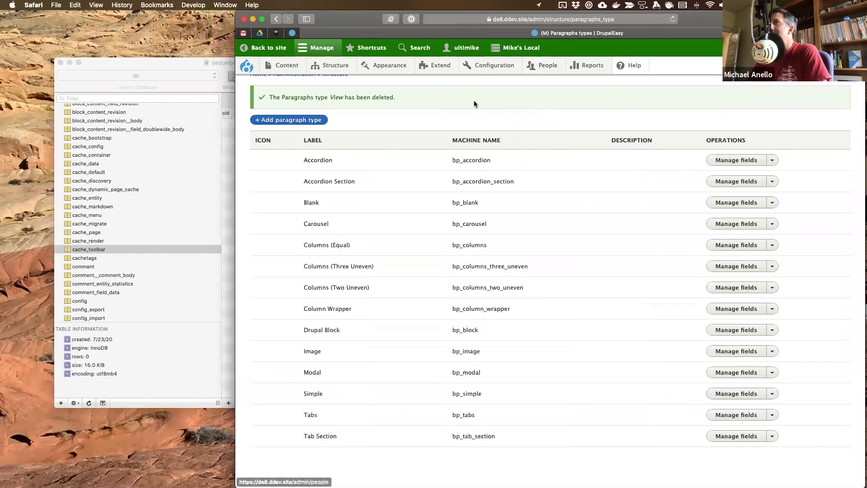
- Open Reports > Status report and scroll through its 3 errors and 3 warnings
mouse_move(595, 62)
click(592, 156)
key(ctrl+Right)
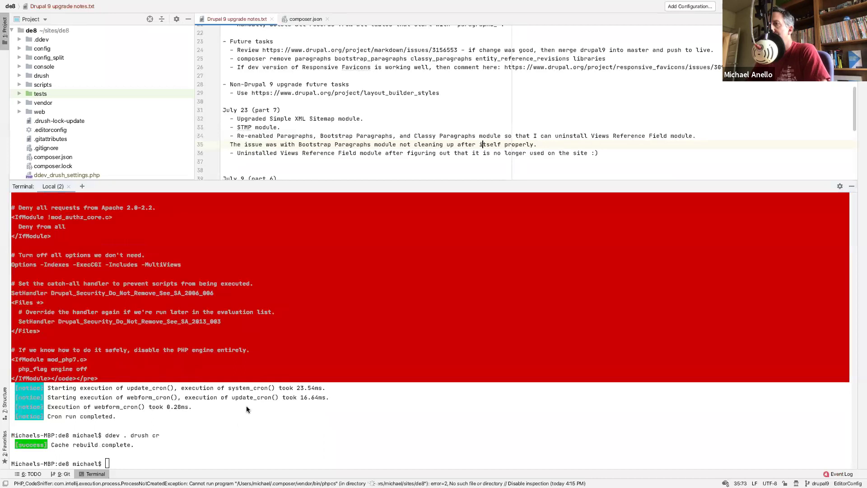
key(ctrl+Left)
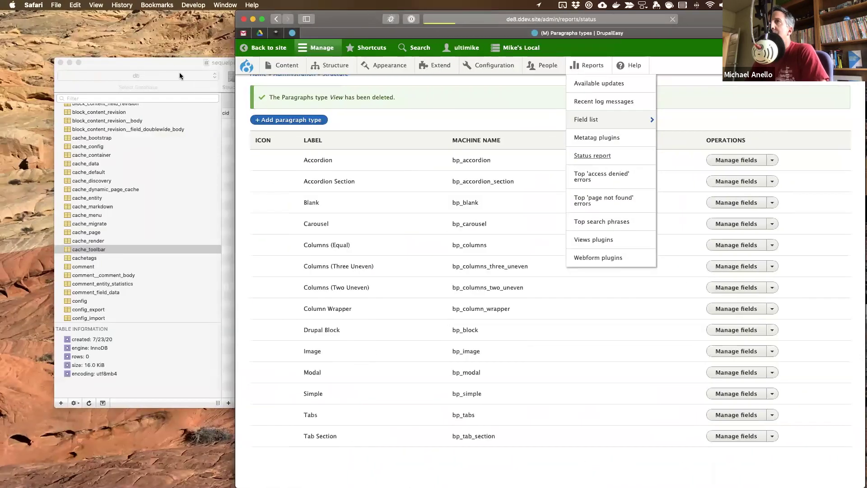
click(170, 60)
key(super+h)
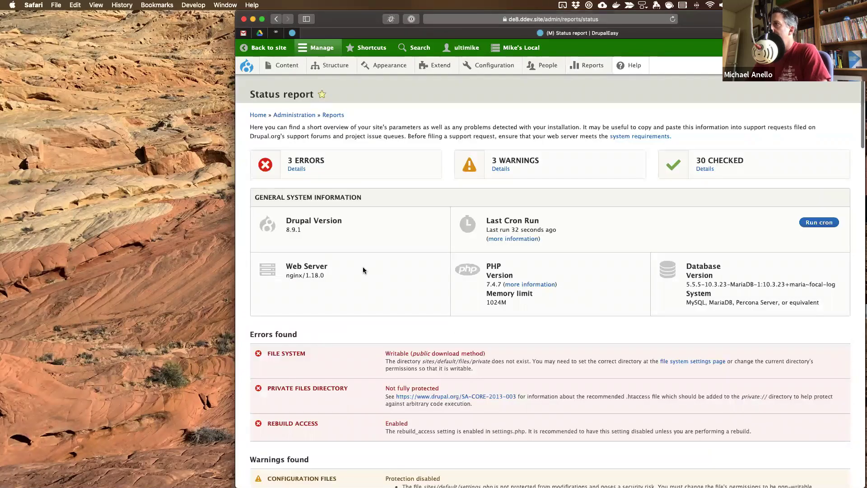
scroll(363, 270, down, 10)
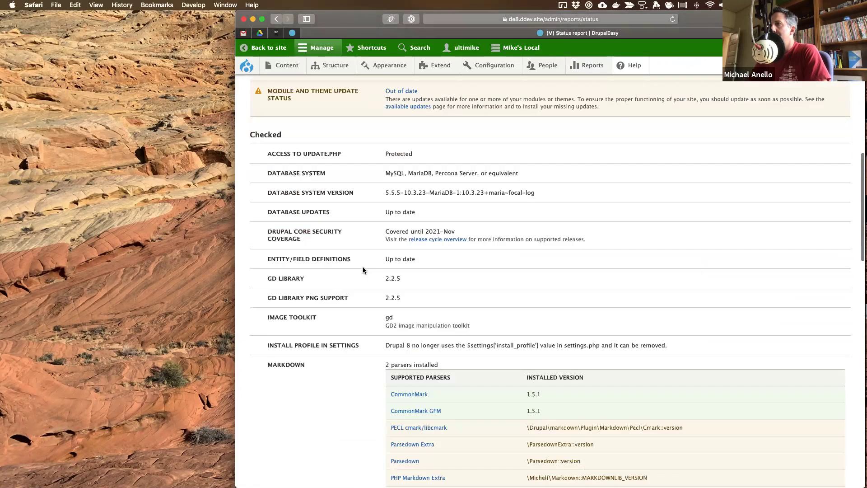
scroll(363, 270, down, 6)
scroll(362, 266, up, 10)
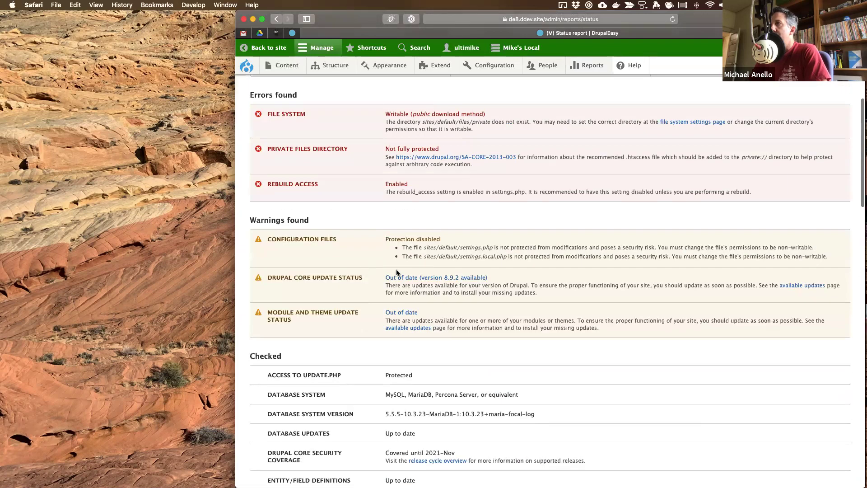
key(ctrl+Right)
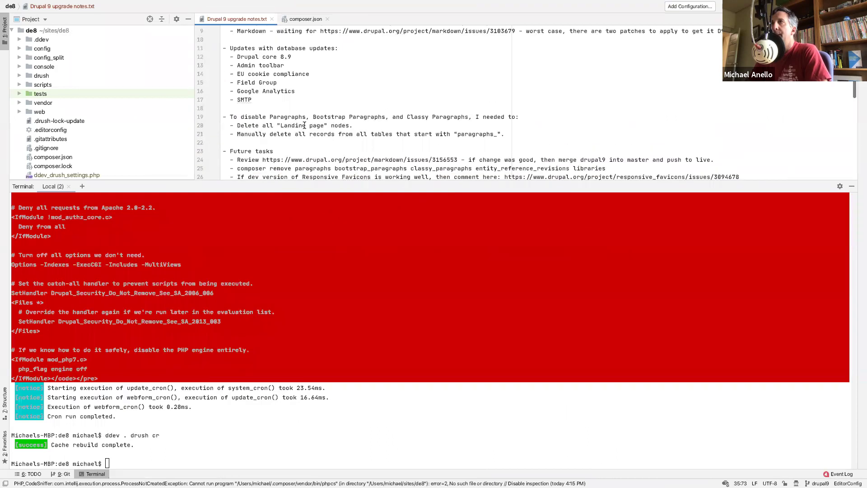
- Add '- Update to core 8.9.2' under Future tasks in the upgrade notes
scroll(305, 125, down, 5)
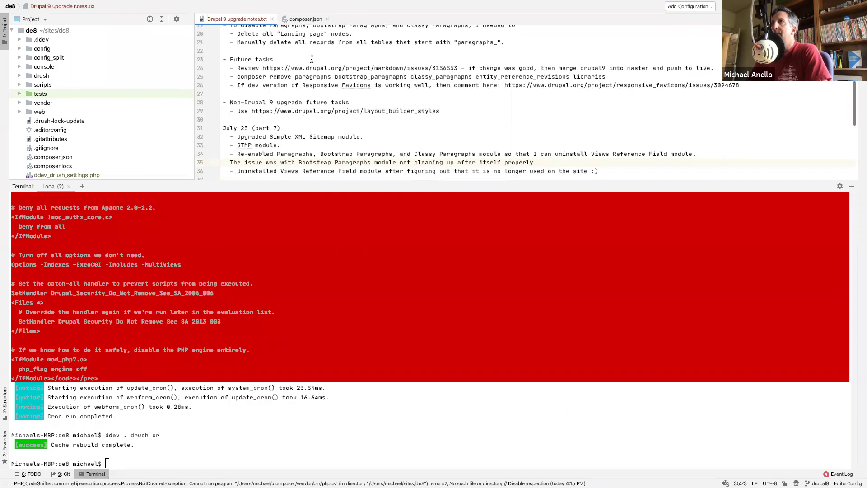
key(Return)
text(-)
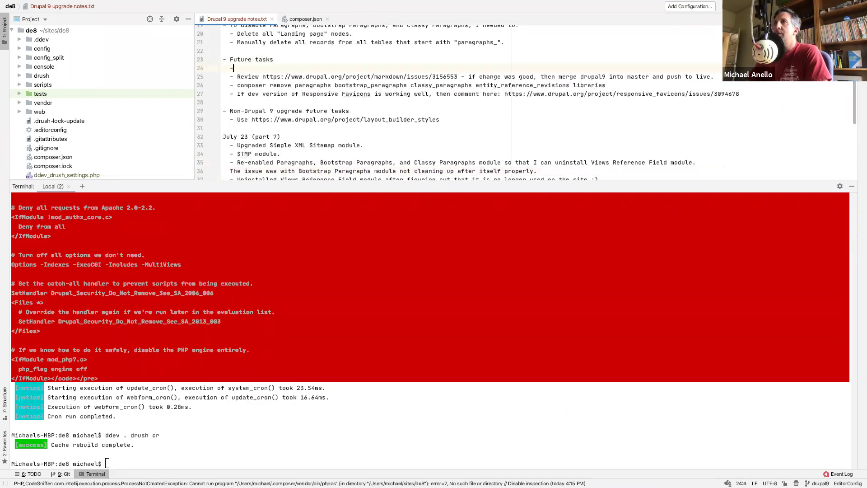
text( Update to corew)
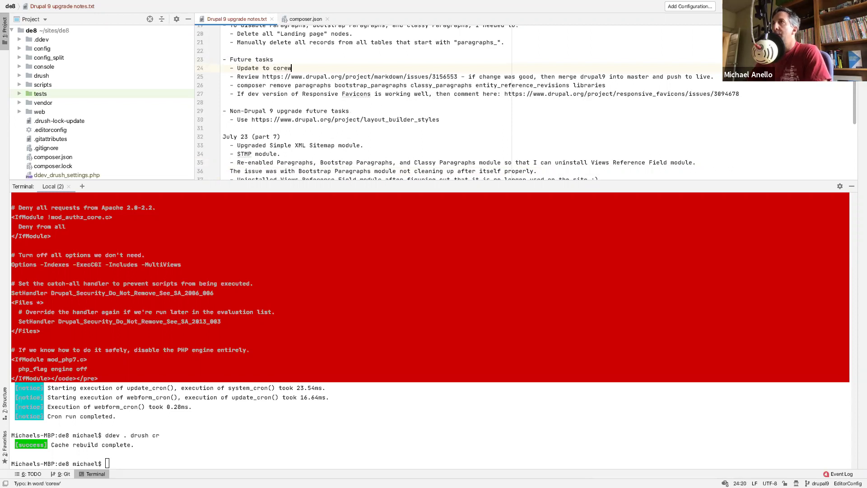
key(BackSpace)
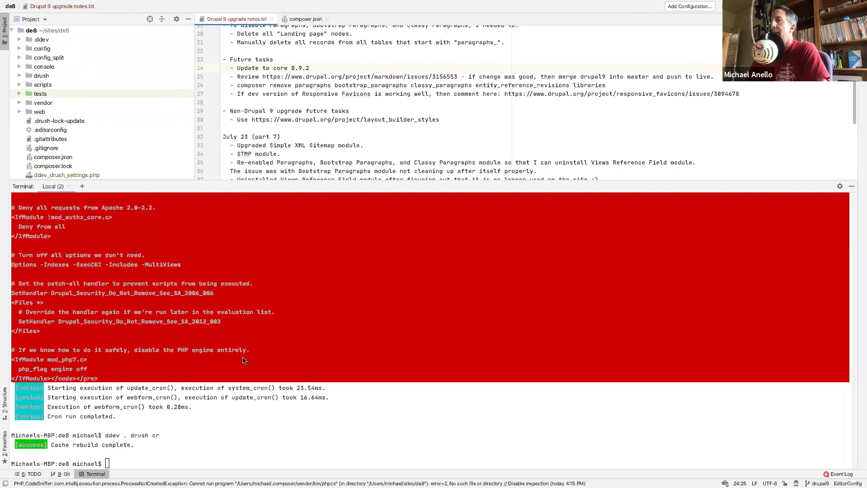
text(8.9.2git stat)
key(BackSpace)
key(BackSpace)
key(BackSpace)
key(BackSpace)
key(BackSpace)
key(BackSpace)
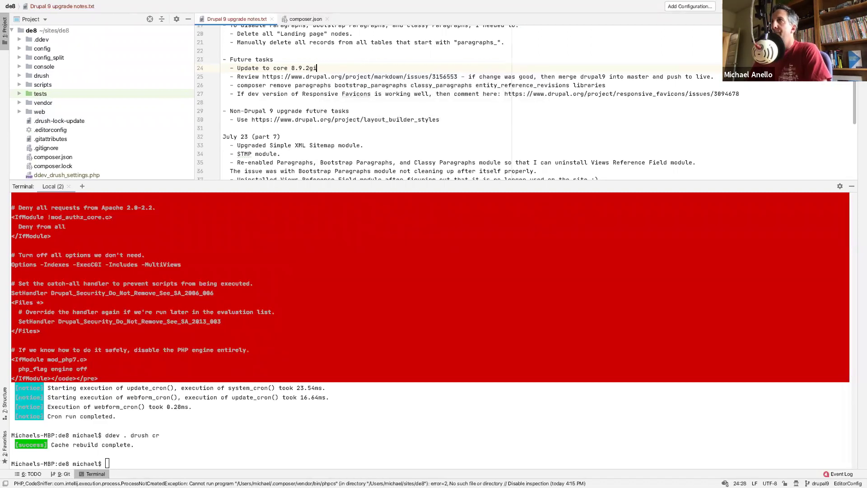
- Run git status and git push origin drupal9 in the terminal
click(364, 414)
text(git status)
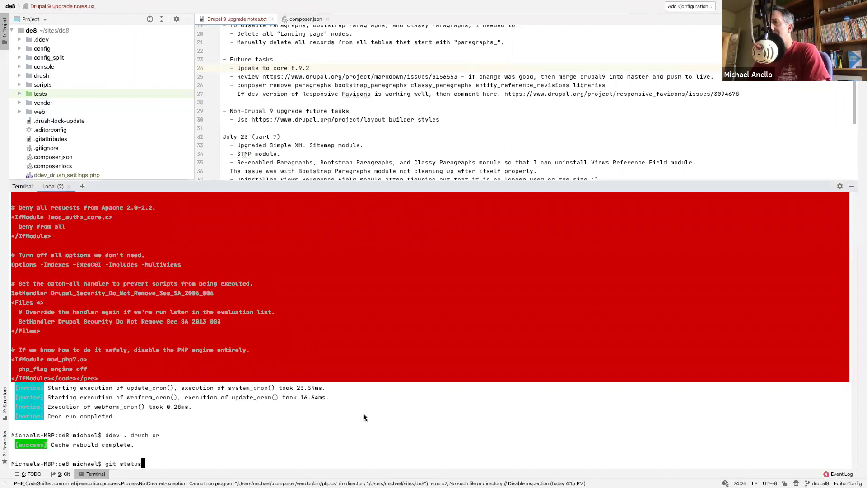
key(Return)
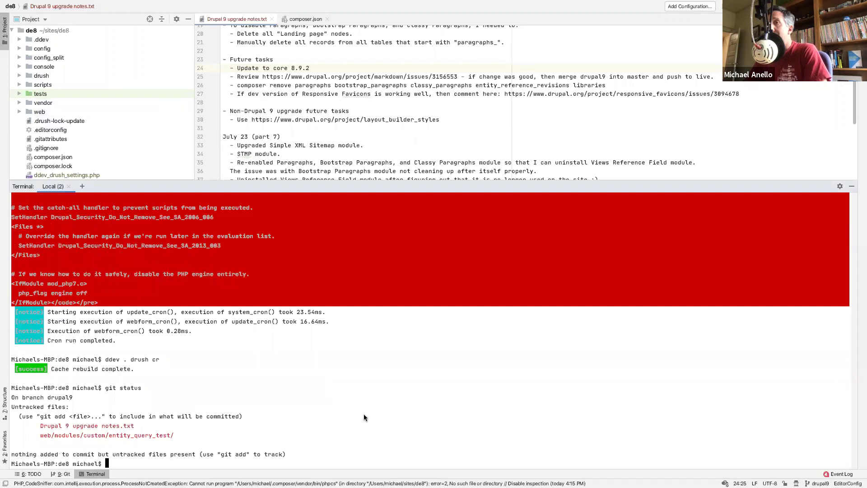
text(git push origin drupal9)
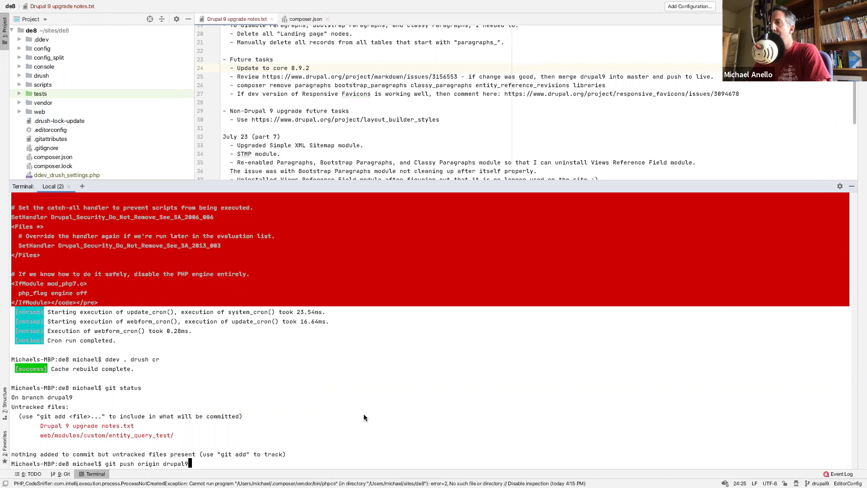
key(Return)
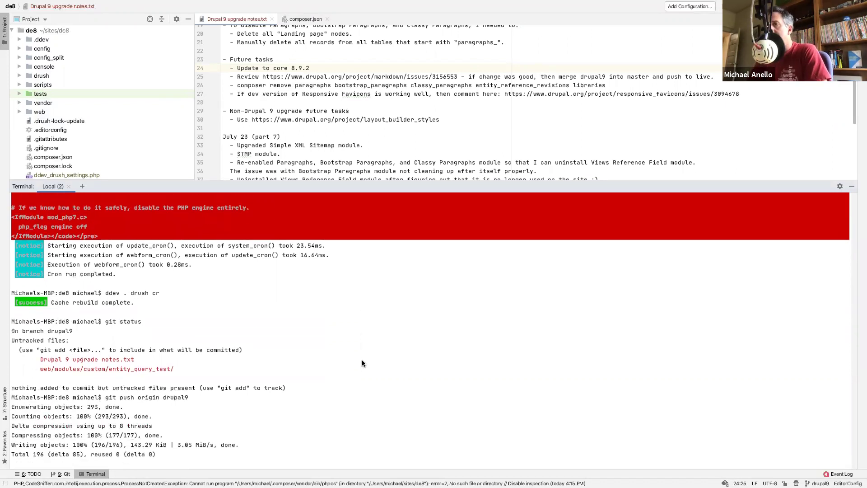
key(ctrl+Left)
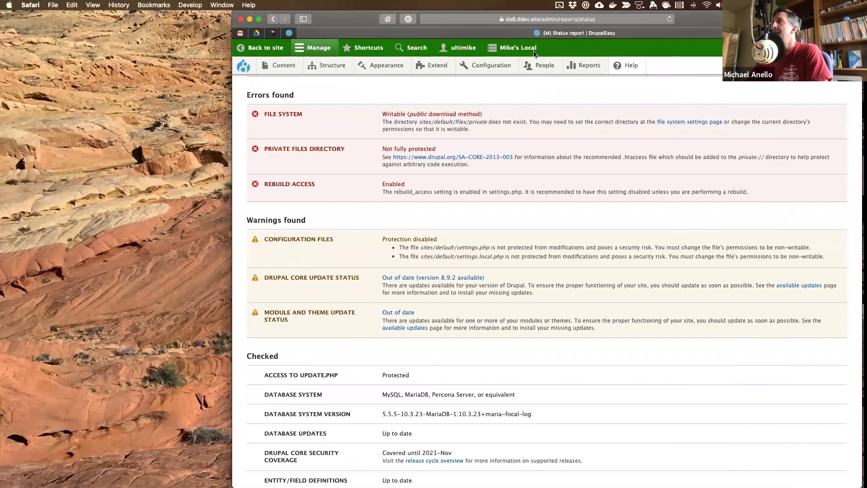
- Load the drupal.org bootstrap_paragraphs project page, correcting the misspelled address
click(540, 20)
key(BackSpace)
text(https://www.drupal.org/project/)
text(boostra)
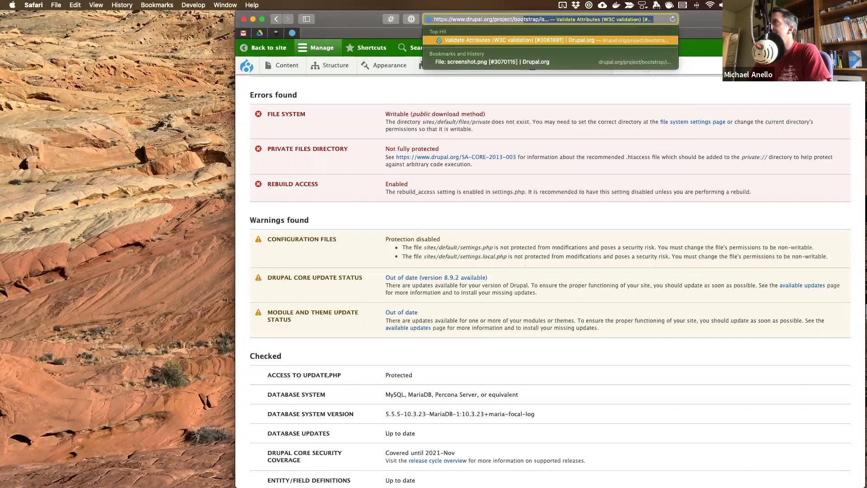
text(p_paragraphs)
key(Return)
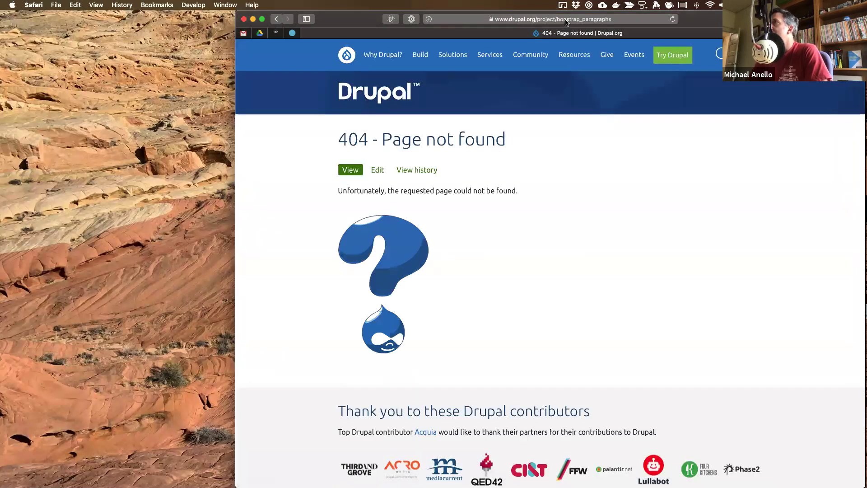
click(523, 20)
click(523, 20)
text(t)
key(Return)
- Search the project's issues for 'uninstall' and open 'Uninstall does not cleanly remove anything'
mouse_move(574, 55)
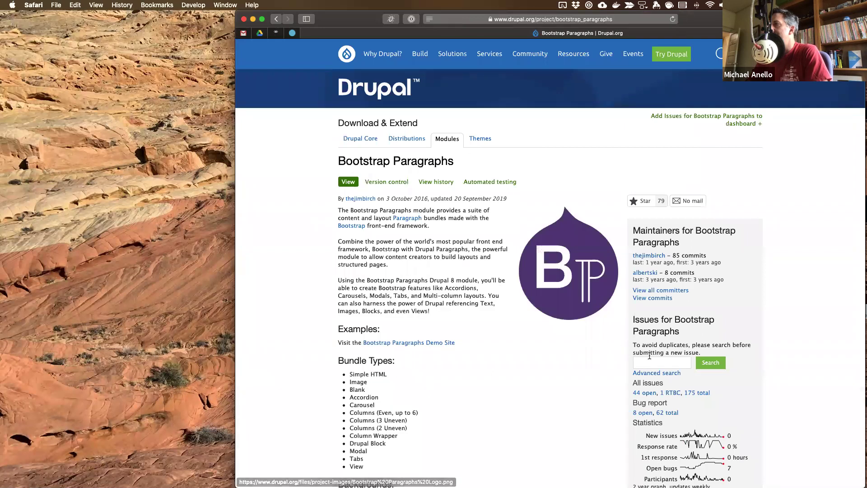
click(651, 359)
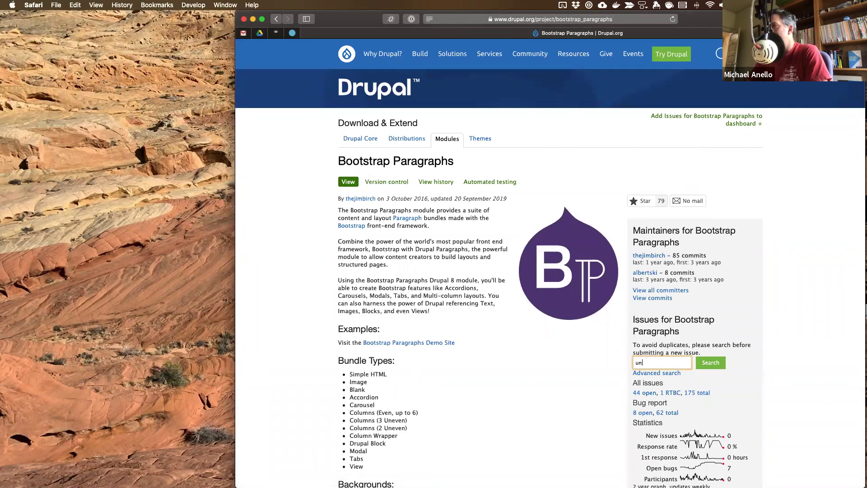
key(Return)
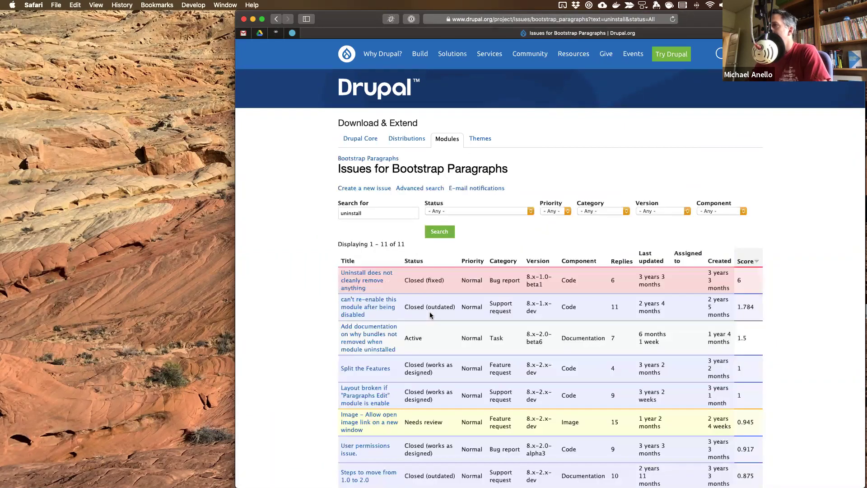
scroll(293, 300, down, 3)
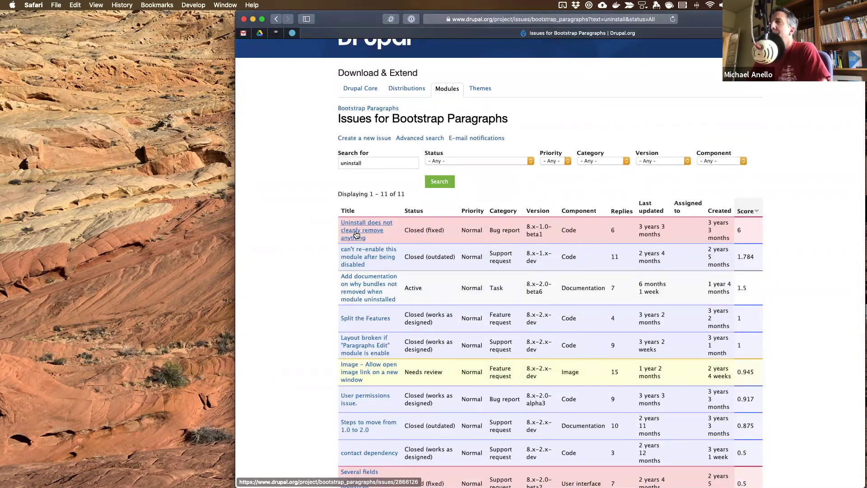
click(356, 233)
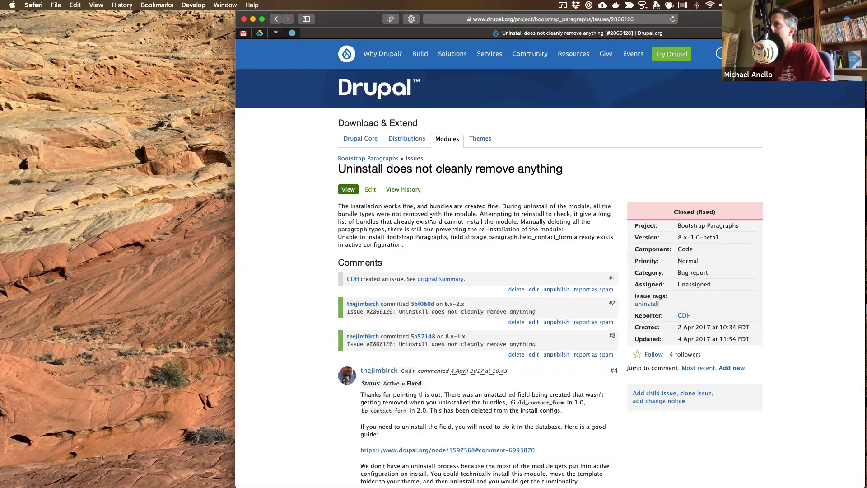
- Read the bundle-types and field_contact_form error report and the maintainer's comment #4
drag(418, 213, 356, 213)
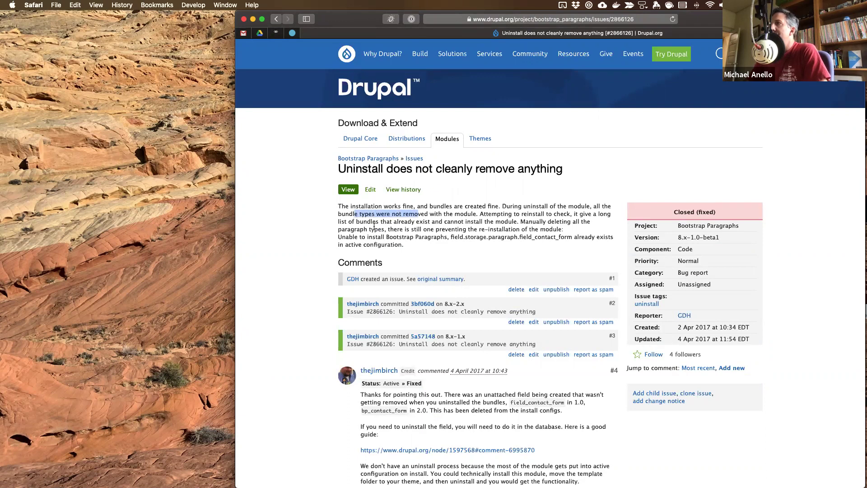
click(407, 227)
drag(457, 229, 464, 239)
click(487, 240)
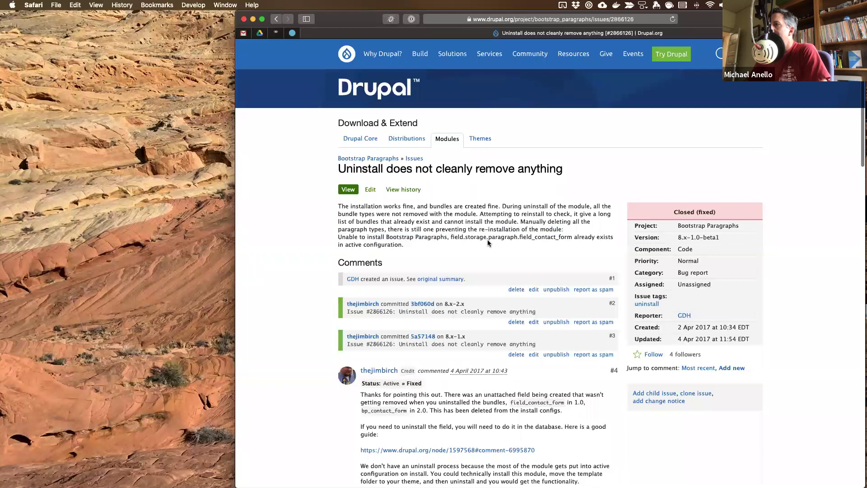
scroll(488, 242, down, 5)
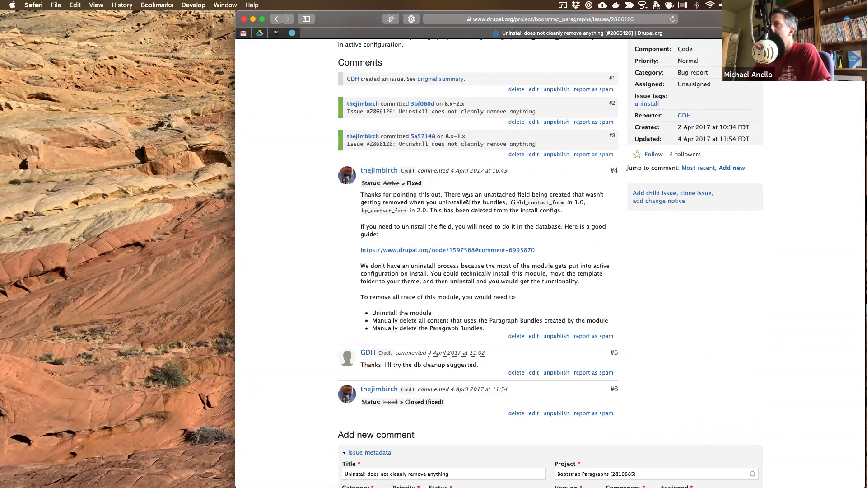
drag(458, 197, 456, 208)
click(444, 227)
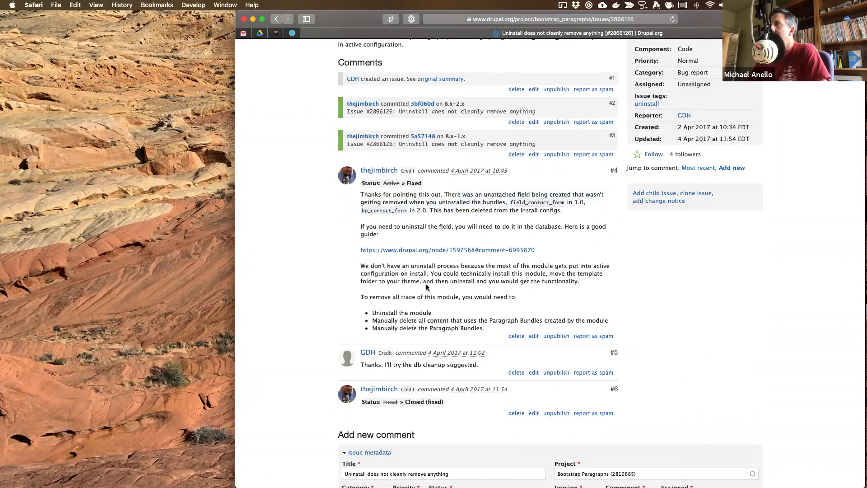
scroll(426, 287, up, 3)
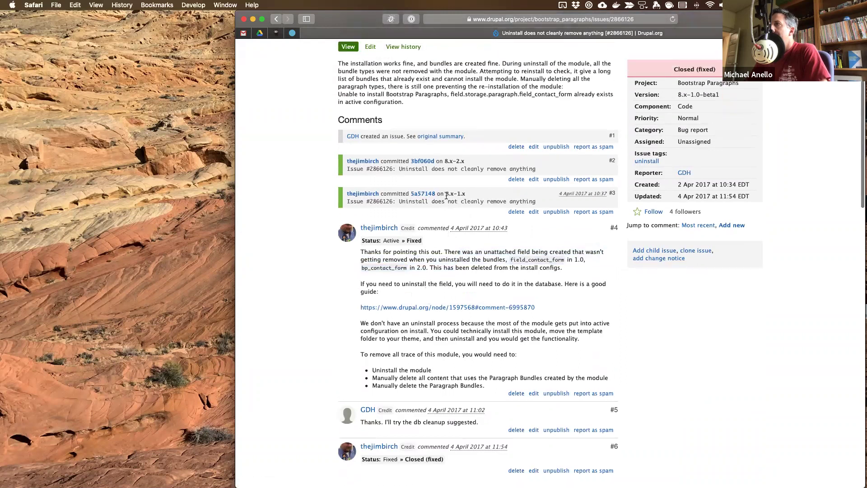
scroll(270, 164, up, 6)
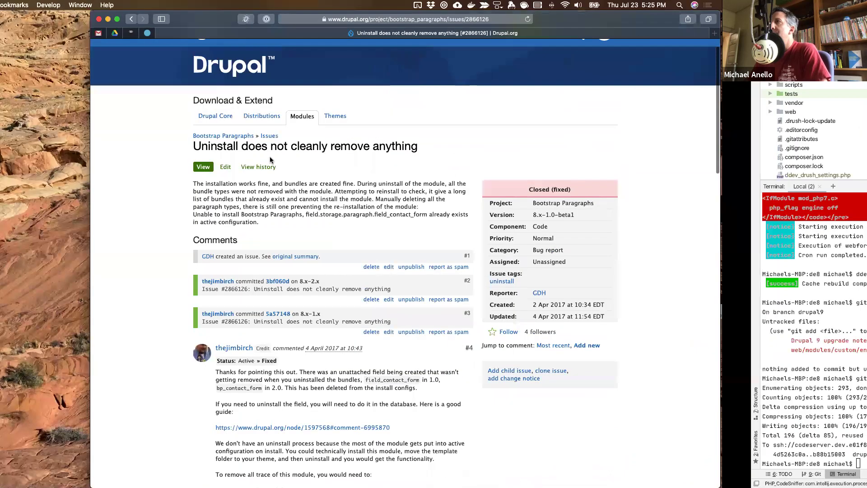
click(305, 18)
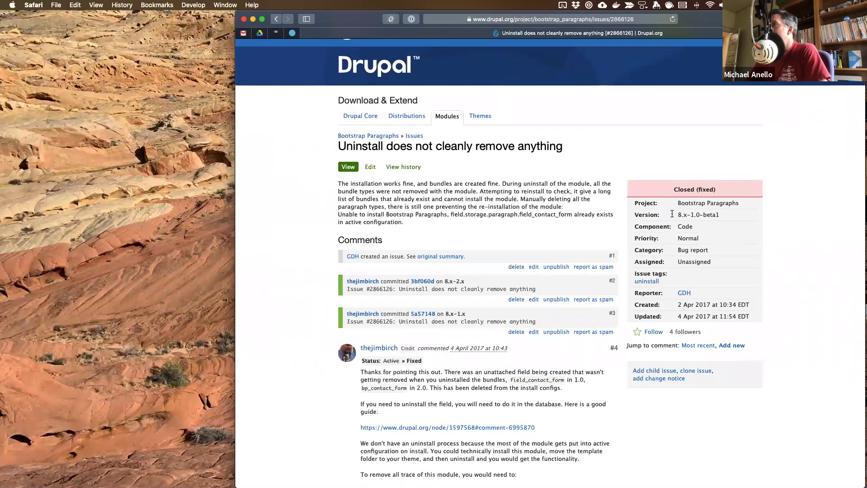
- From the uninstall search results, open 'Add documentation on why bundles not removed…' in a new tab
click(276, 20)
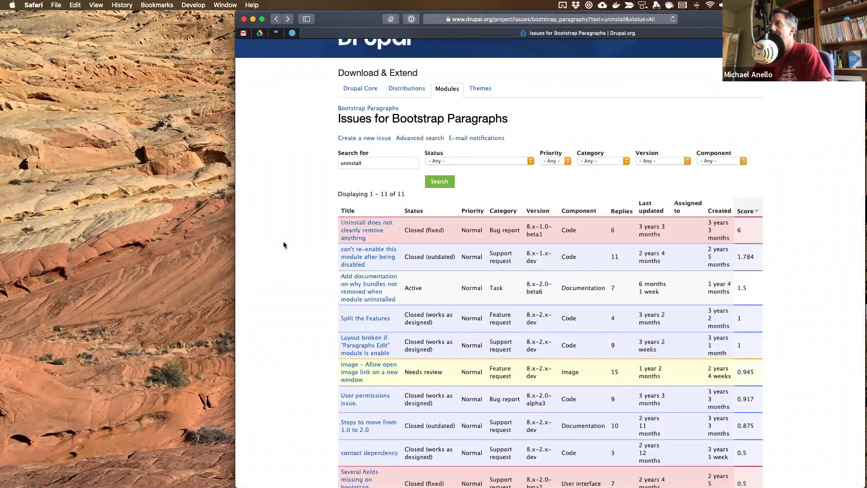
scroll(283, 244, down, 2)
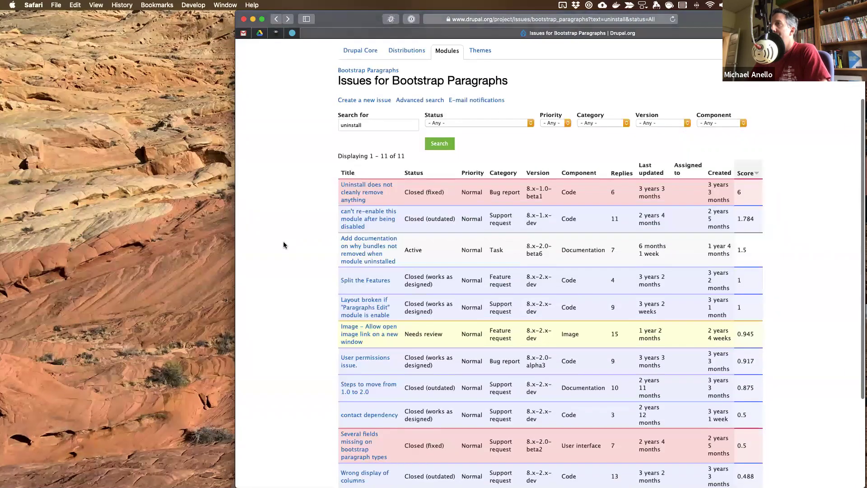
super+click(361, 253)
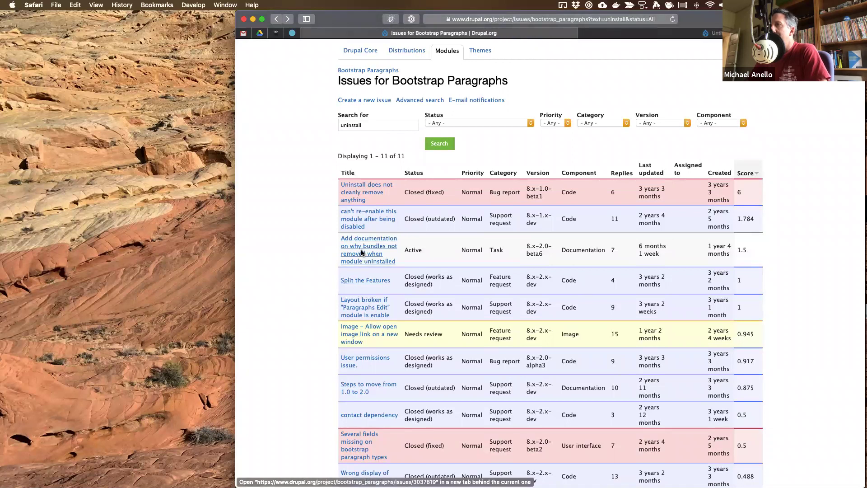
scroll(301, 280, down, 5)
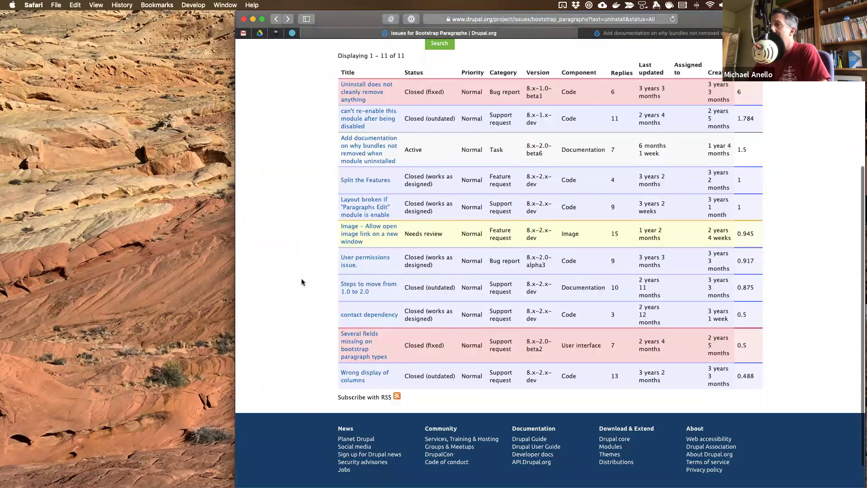
scroll(300, 257, up, 4)
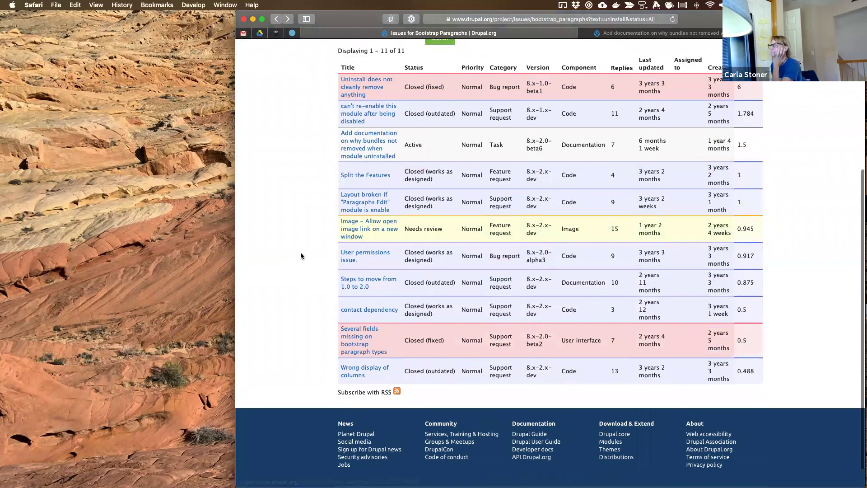
click(648, 31)
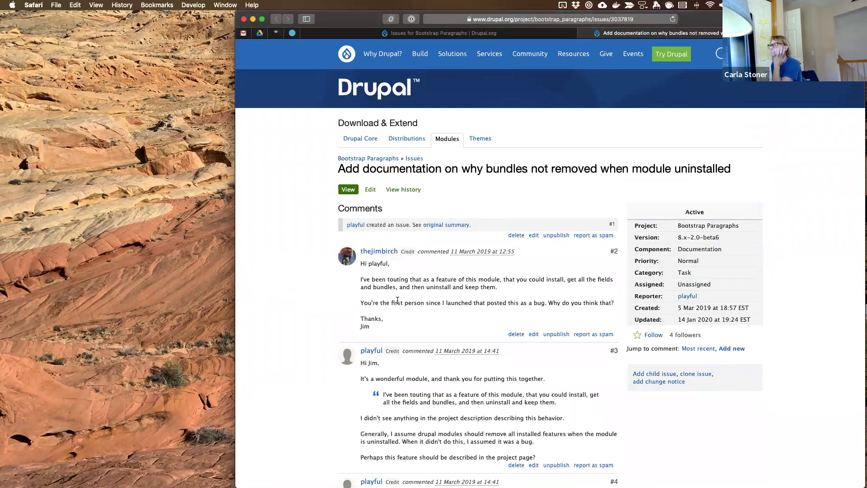
- Scroll through the issue's comment thread and check the 'bundles not removed' title wording
scroll(398, 301, down, 8)
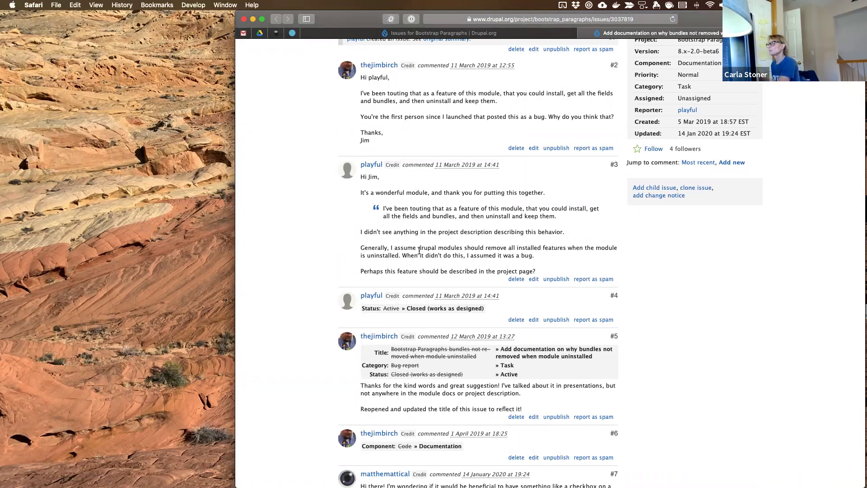
scroll(419, 250, down, 7)
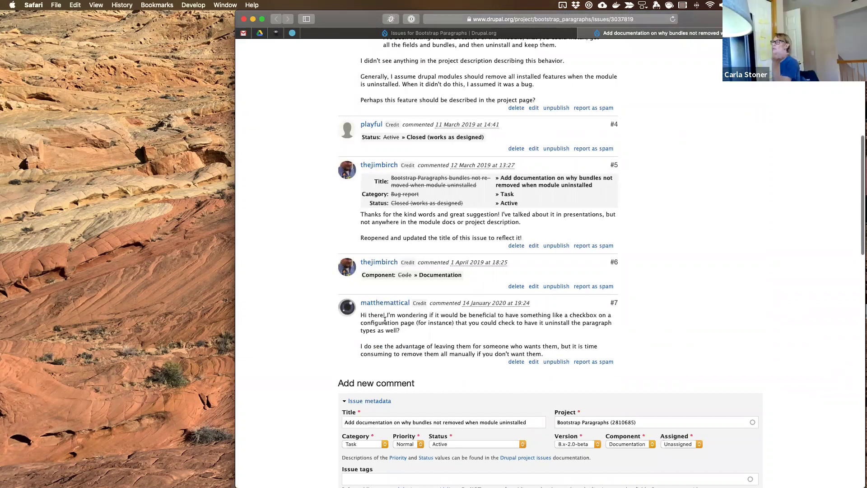
scroll(385, 320, down, 3)
scroll(385, 320, up, 15)
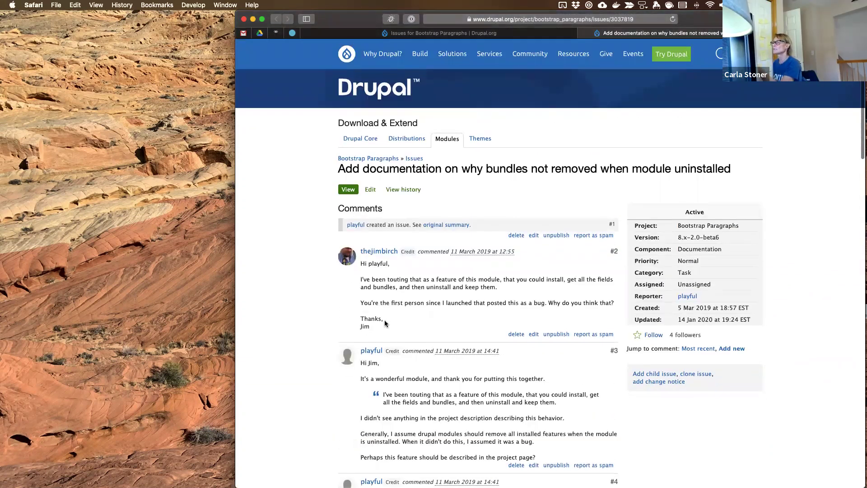
drag(499, 168, 592, 167)
click(650, 168)
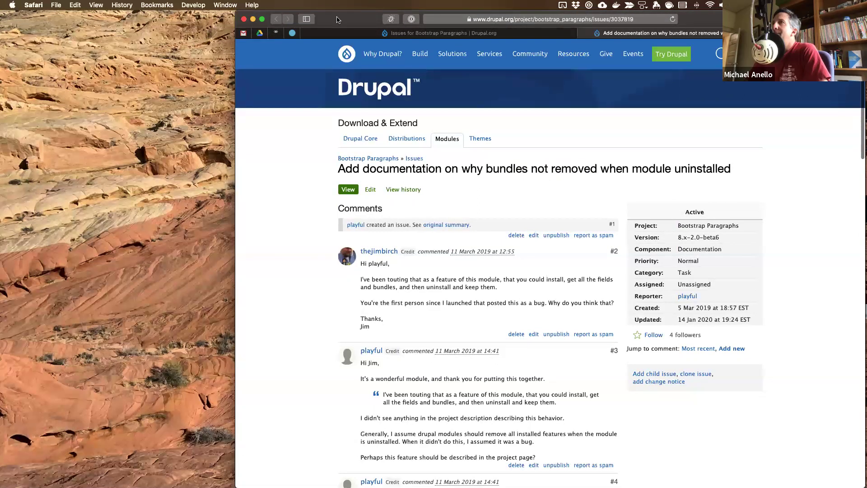
- Reopen 'Uninstall error: Fields pending deletion' from Safari's History menu and scroll down to the comment form
click(116, 4)
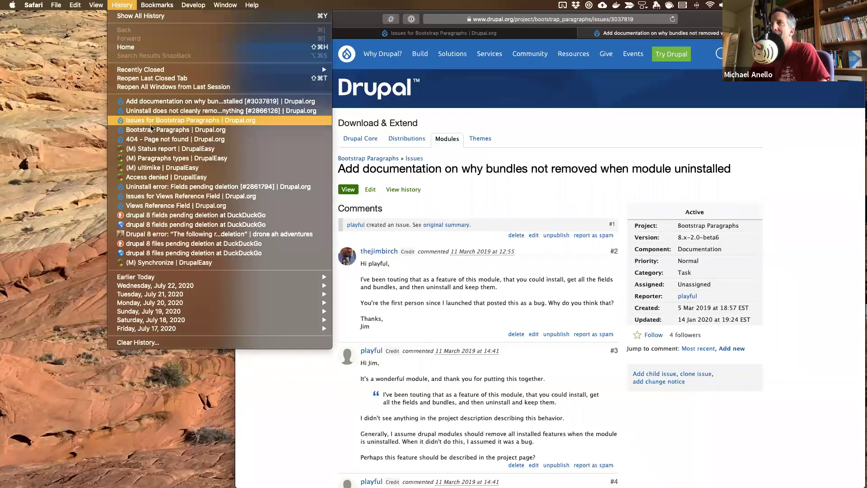
click(148, 188)
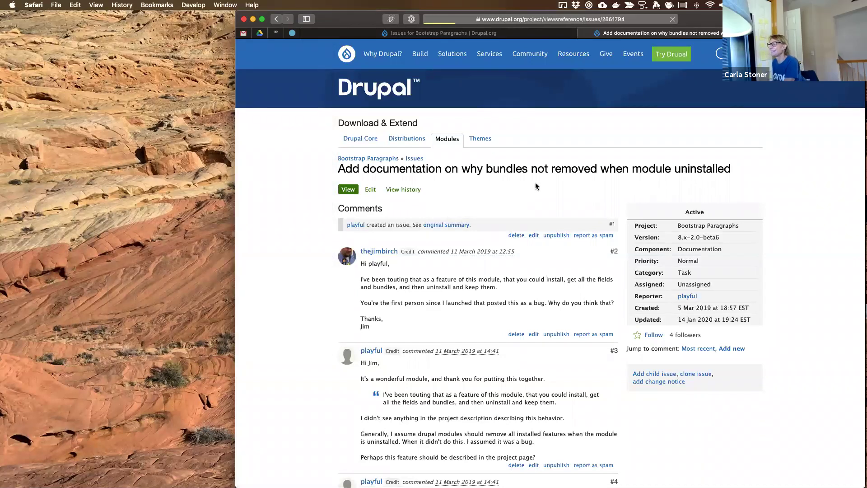
scroll(509, 244, down, 1)
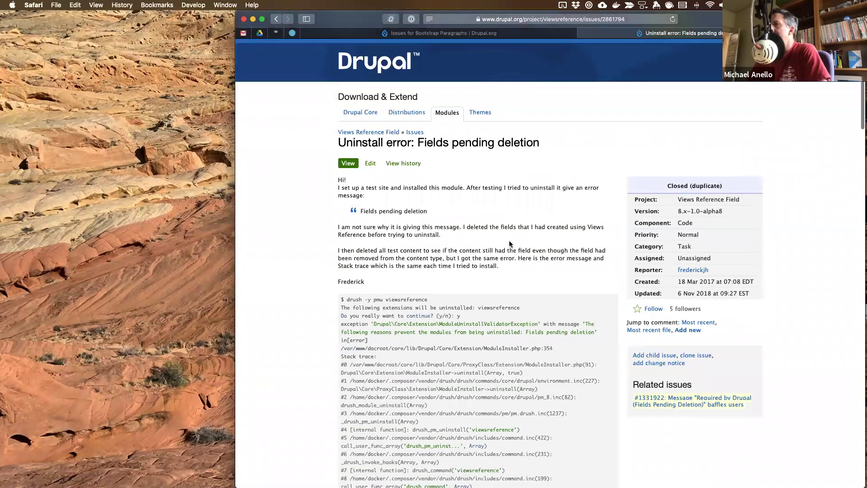
scroll(510, 244, down, 20)
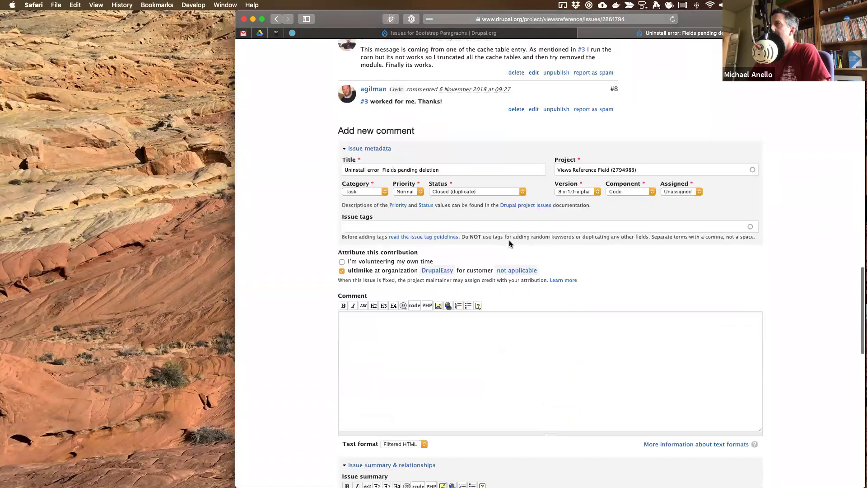
- Write the comment's opening about the lingering 'fields pending deletion' message after uninstalling a previous version of Bootstrap Paragraphs
click(420, 375)
text(I had)
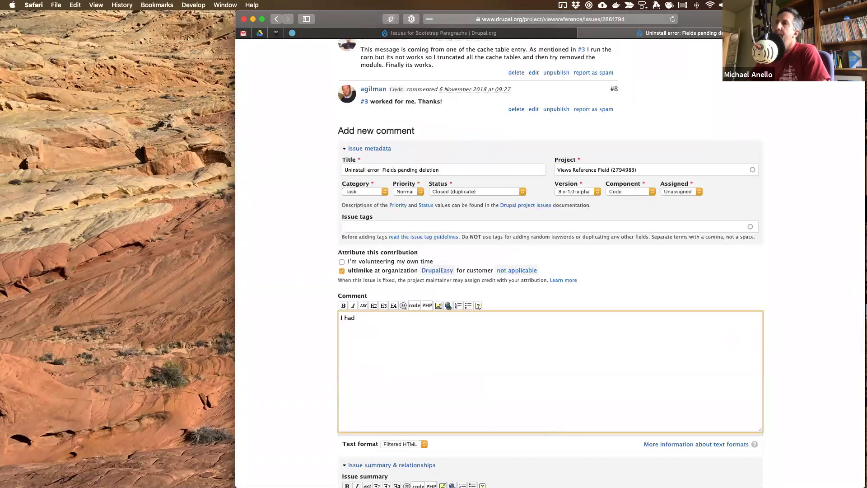
text( an experie)
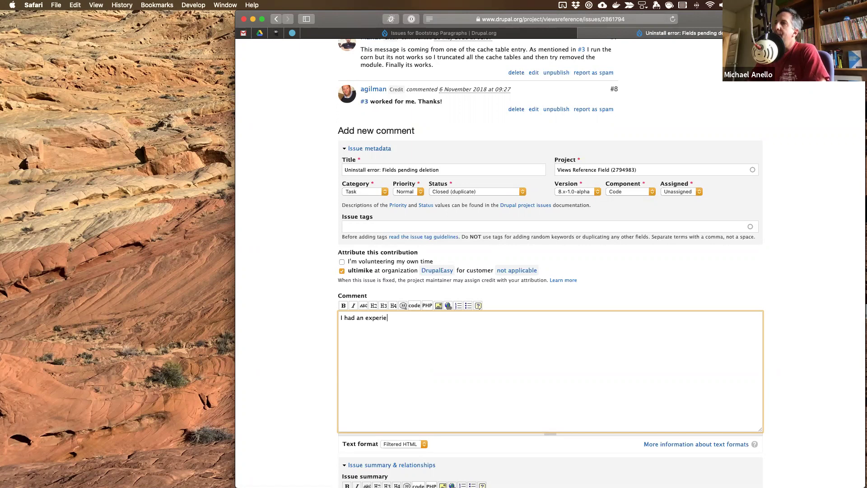
text(nce where I couldn't get rid of the "fields)
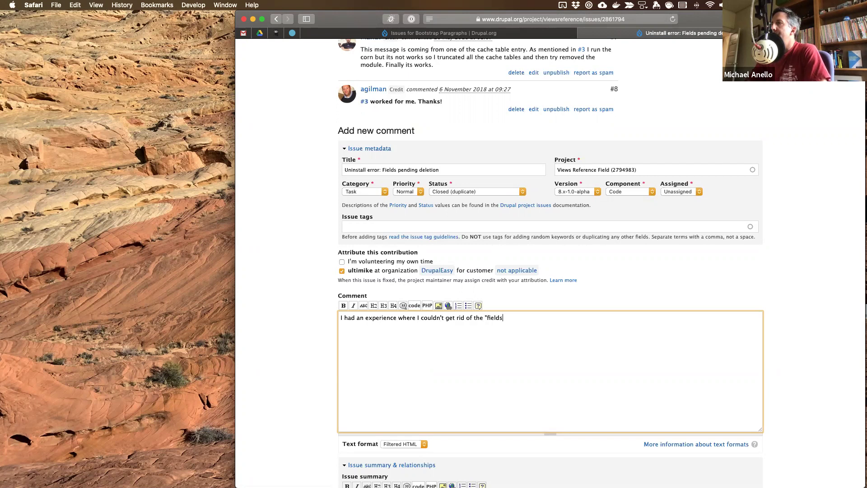
text( pending deltionion)
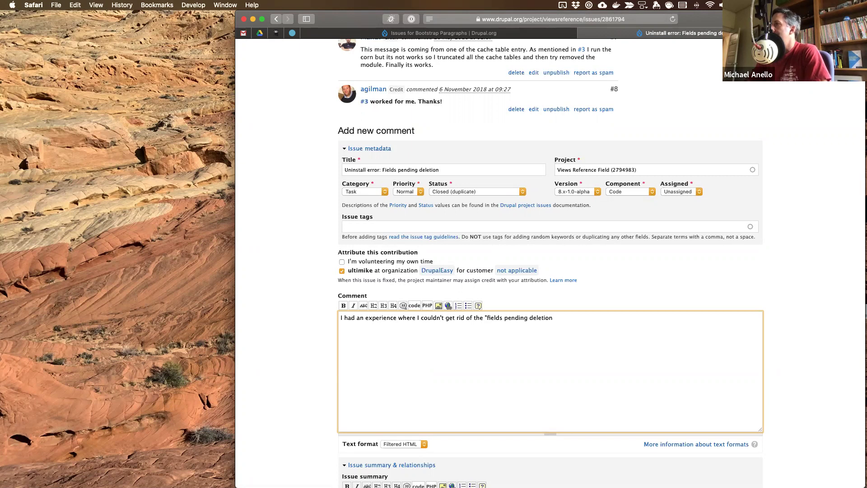
text(" messa)
text(ge regar)
text(dless of )
text(how many tim)
text(es I ran )
text(cron and )
text(cache-rebuilt.)
text( Un)
text(timately,)
text( I di)
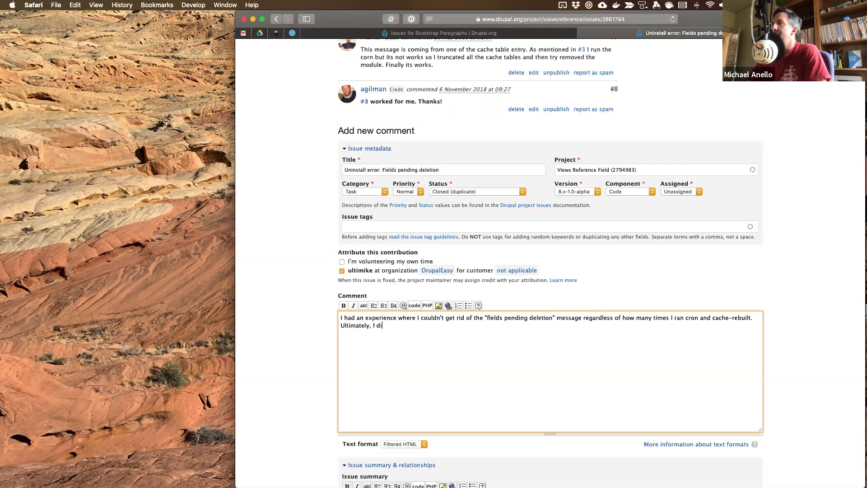
text(scovered it was an issue with Boostrap Paragraphs module not)
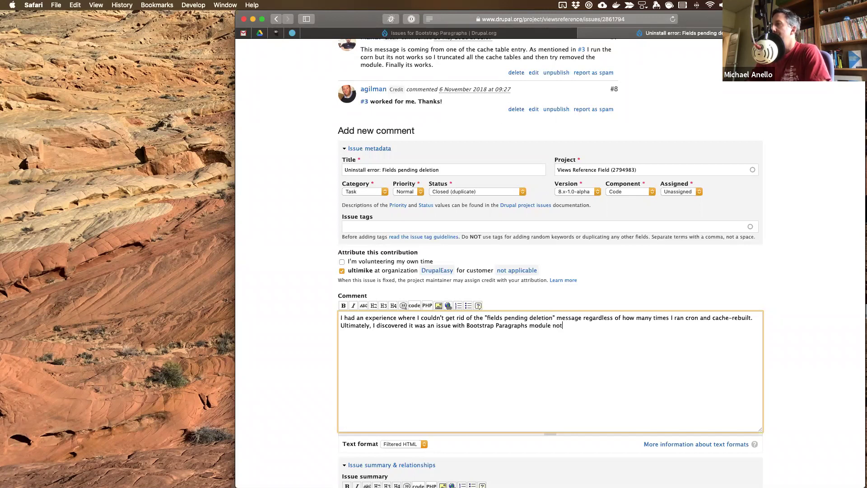
key(BackSpace)
key(BackSpace)
text(uninstalling cleanly.)
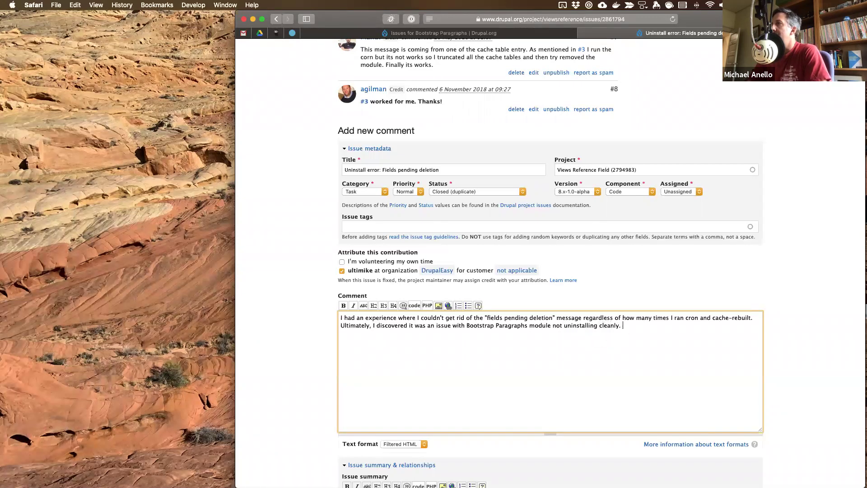
click(465, 326)
text(a prev)
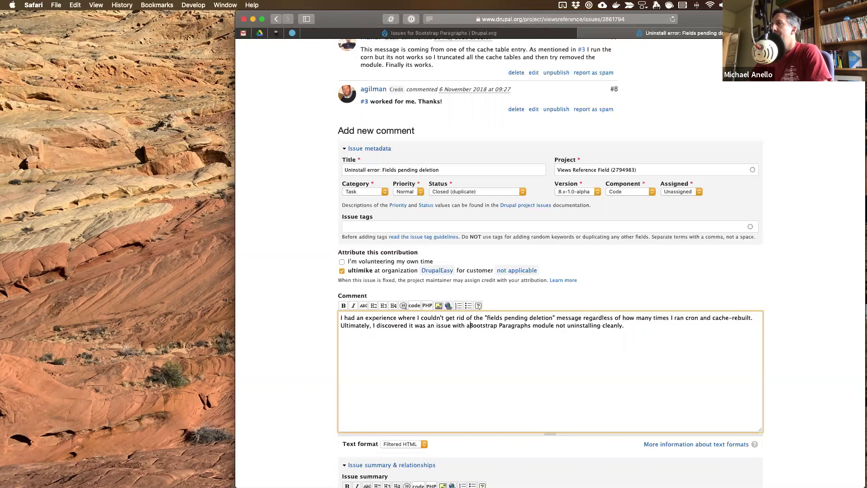
text(ious version o)
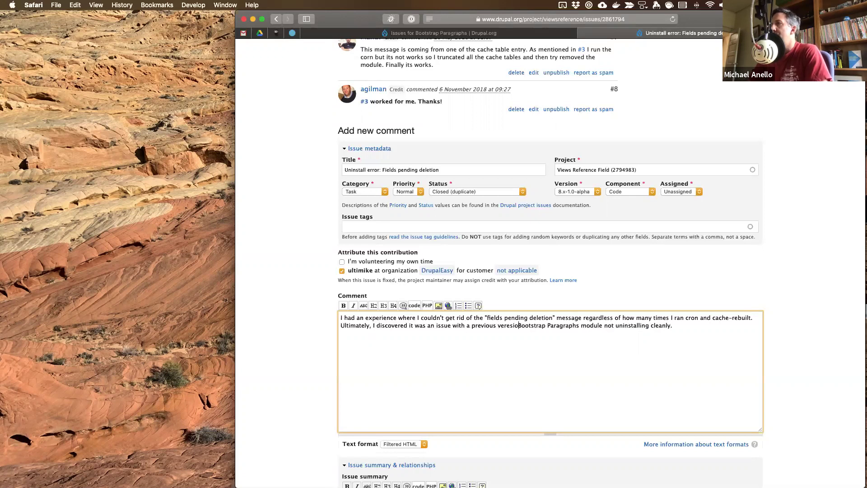
text(f)
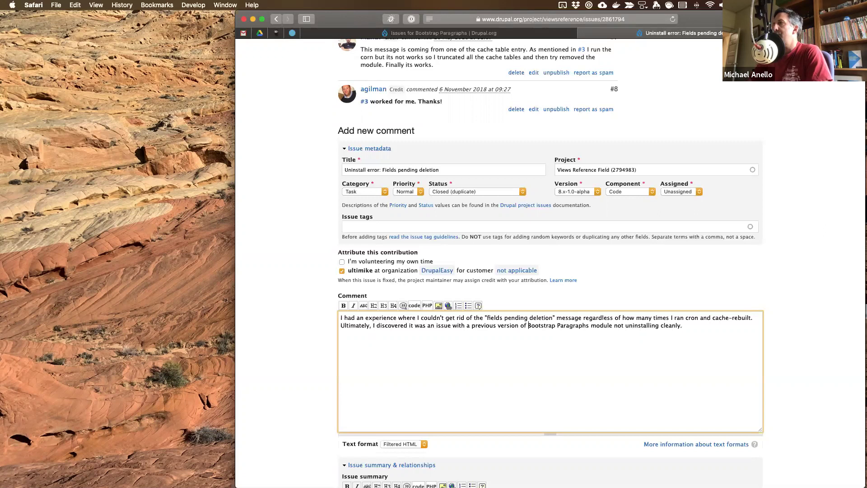
- Add that reinstalling then uninstalling Bootstrap Paragraphs allowed Views Reference Field to uninstall, plus a sign-off
click(709, 324)
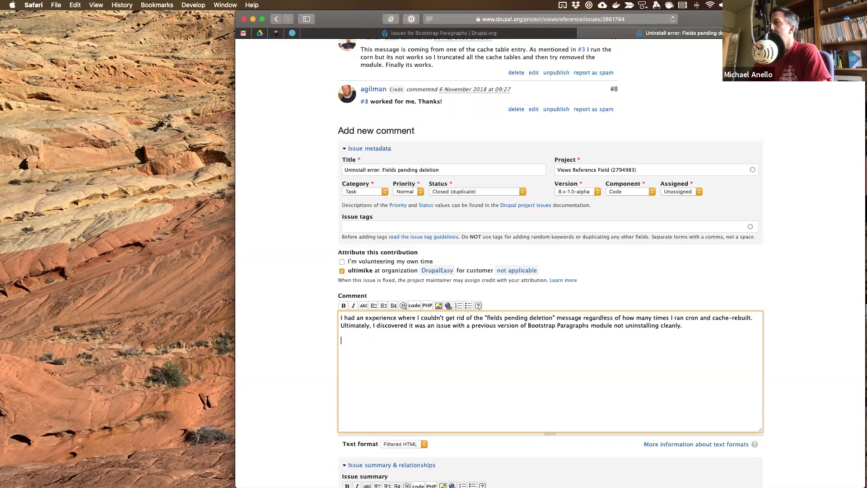
text(I reinstalled )
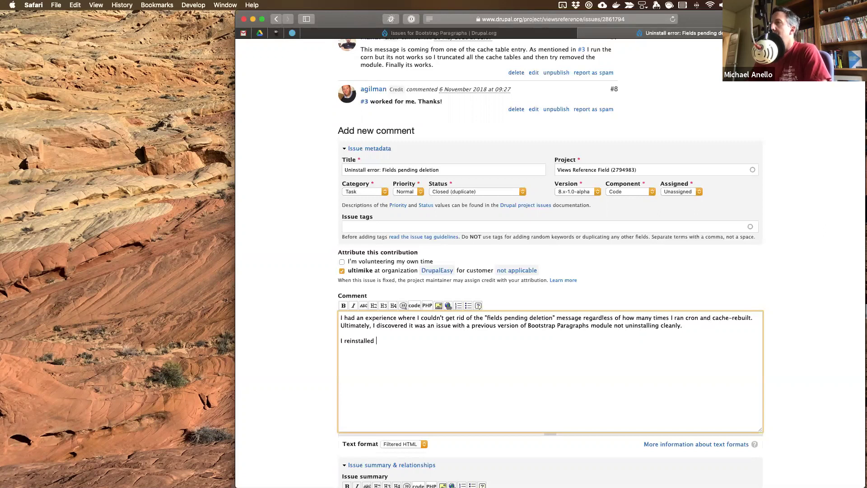
text(Bootstrap Paragraphs, then )
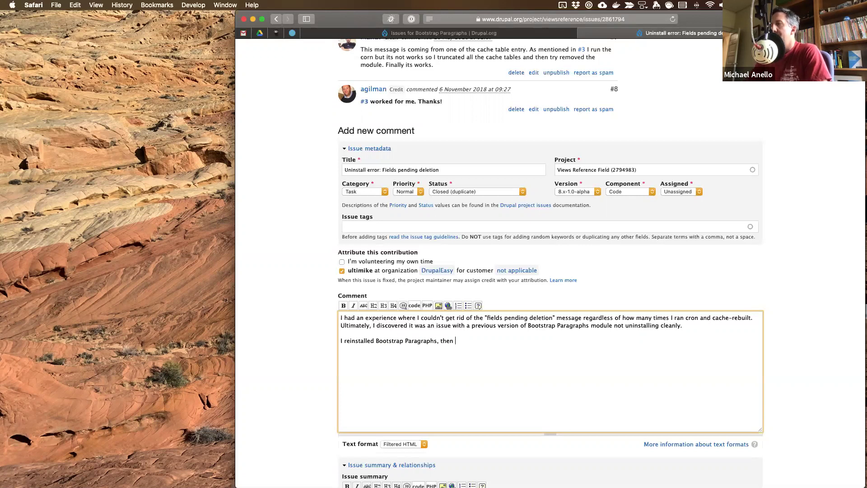
text(uninsta)
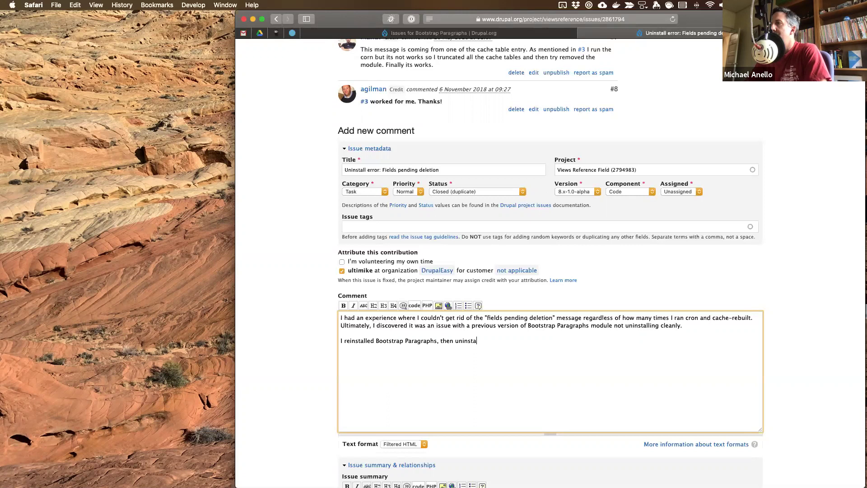
text(lled it, then was able to unin)
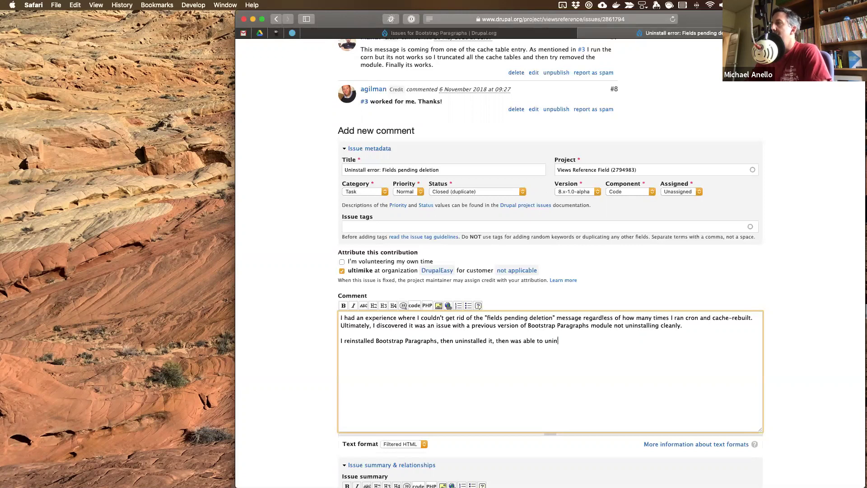
text(stall Views Reference Field :))
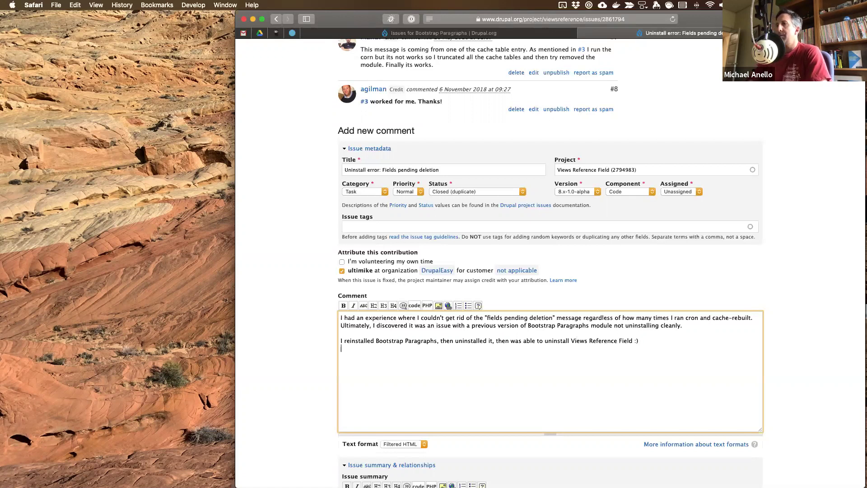
key(Return)
text(-mike)
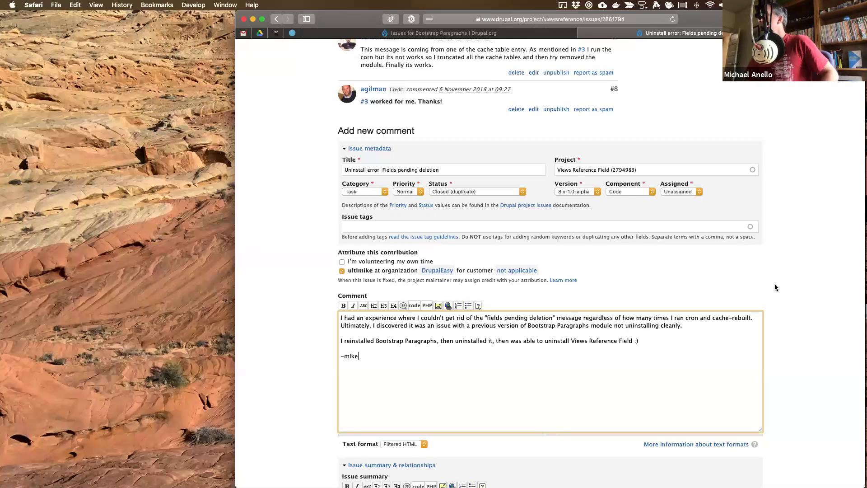
- Save the comment as #9, close the issue tab, and switch to the PhpStorm desktop
scroll(774, 284, down, 15)
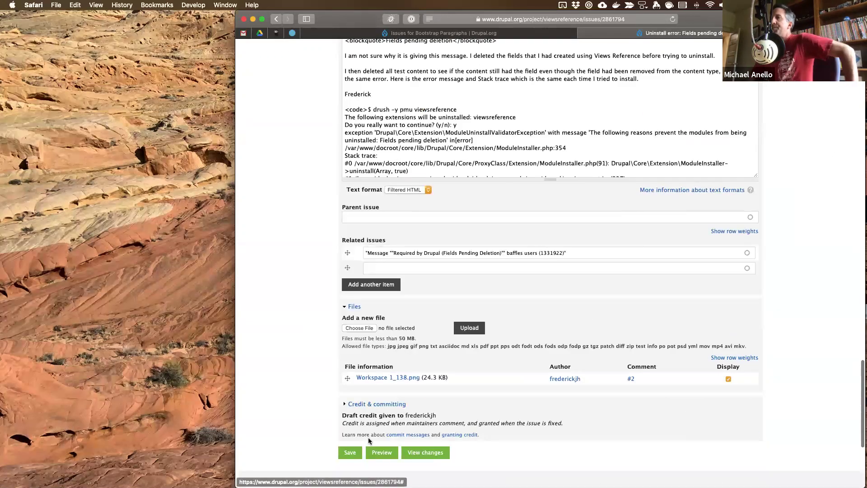
click(350, 452)
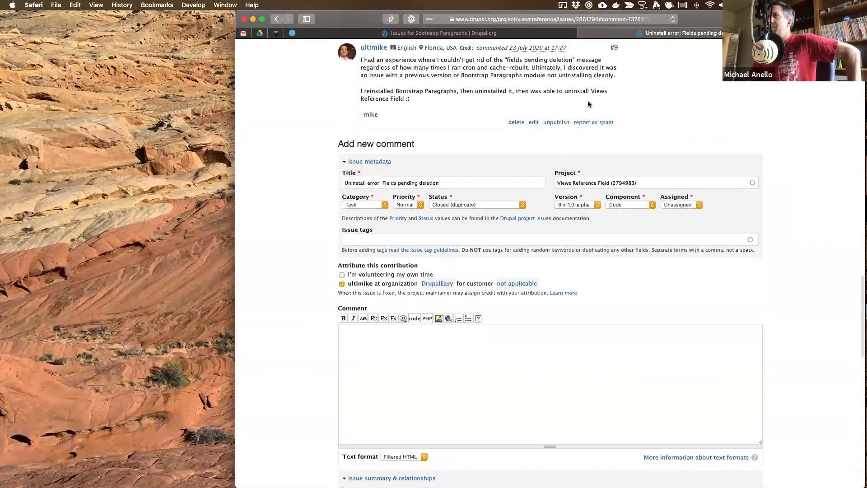
scroll(587, 100, up, 20)
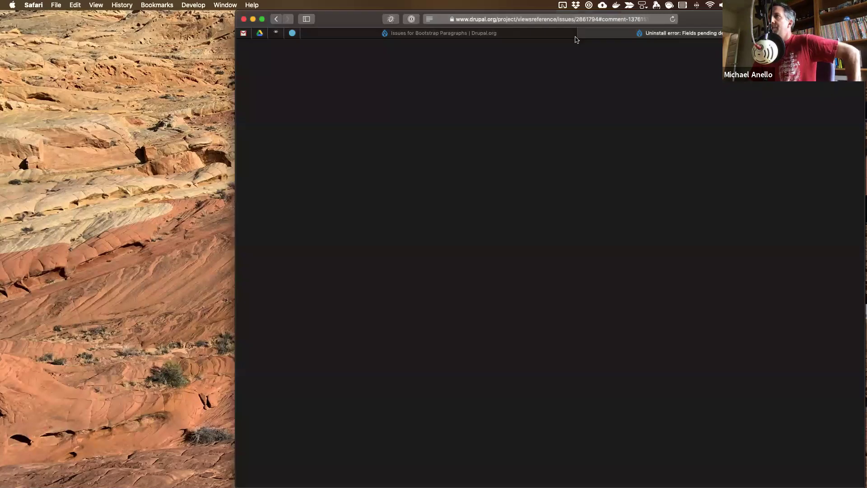
click(581, 34)
key(ctrl+Left)
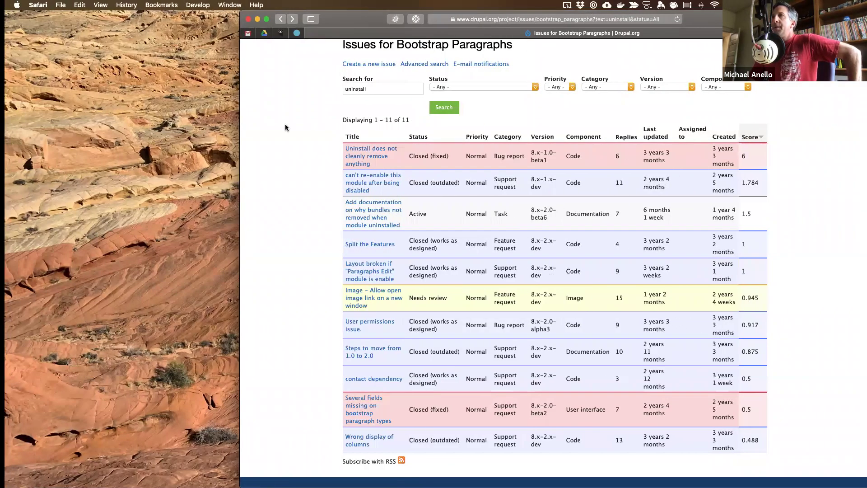